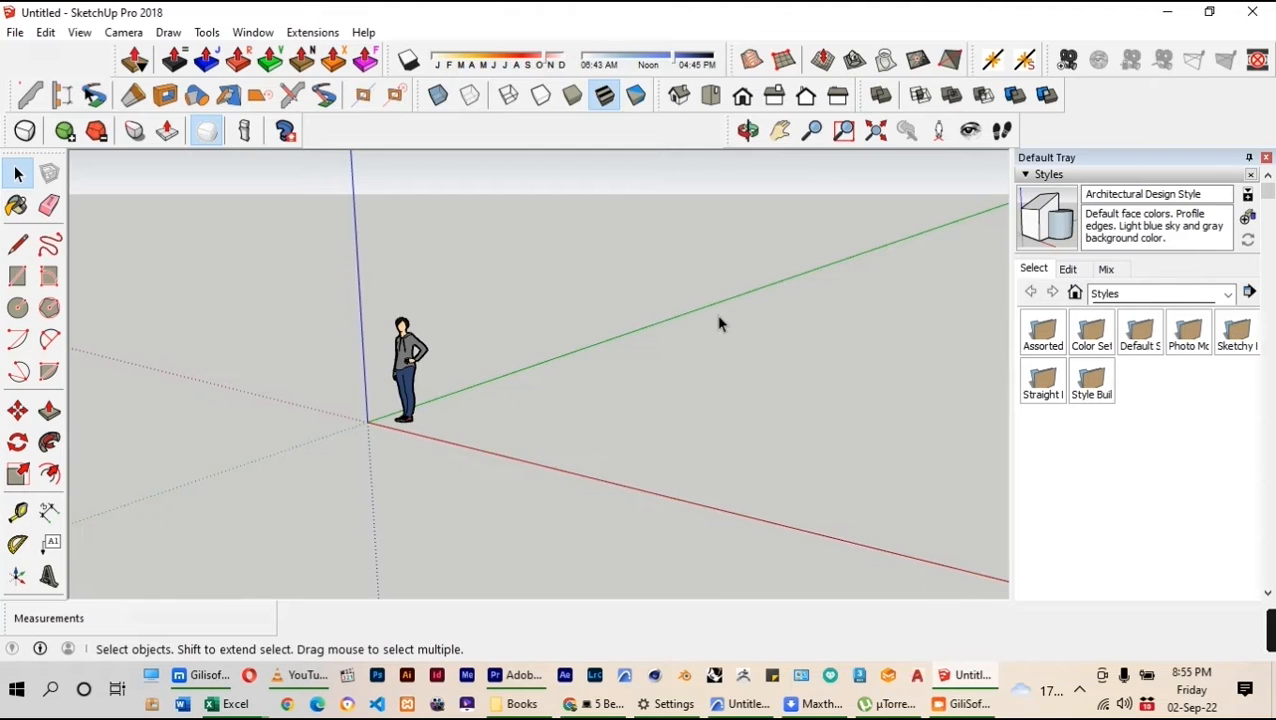
Delete the default human scale figure beside the origin
{"action": "scroll", "coordinate": [507, 293], "scroll_direction": "up", "scroll_amount": 3}
{"action": "scroll", "coordinate": [760, 279], "scroll_direction": "down", "scroll_amount": 1}
{"action": "left_click_drag", "start_coordinate": [569, 209], "coordinate": [283, 540]}
{"action": "key", "text": "Delete"}
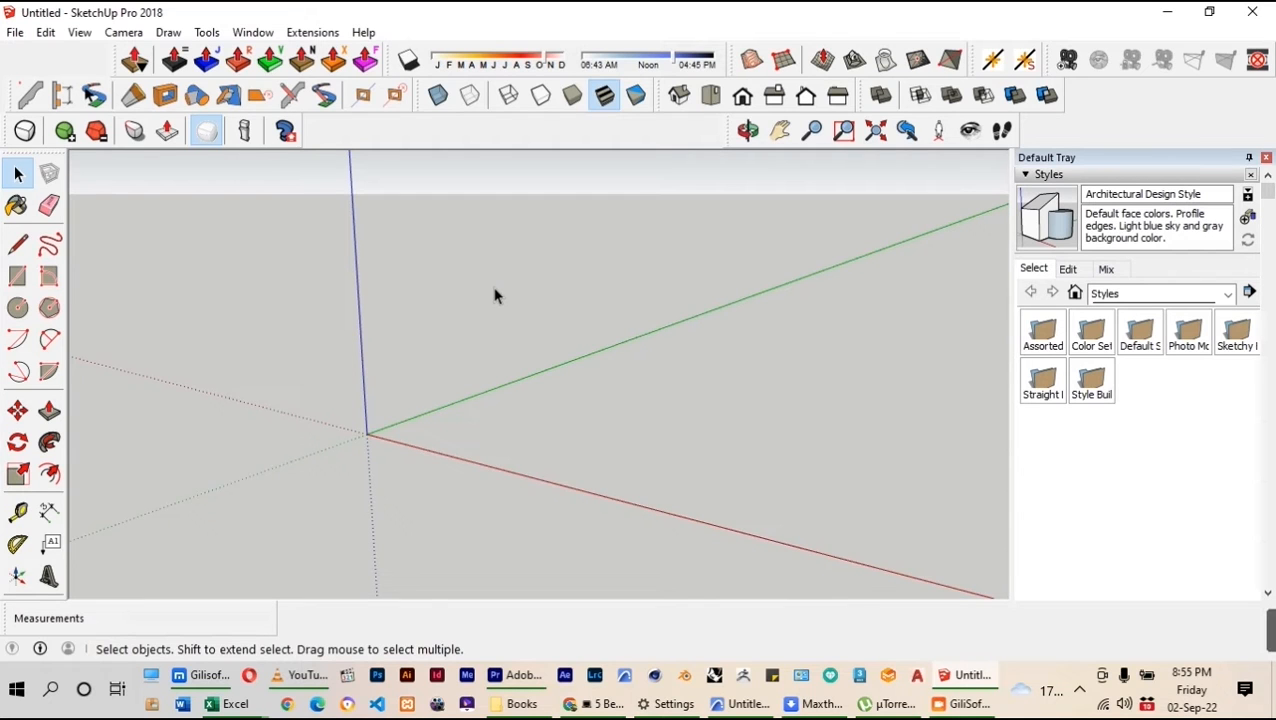
{"action": "scroll", "coordinate": [542, 404], "scroll_direction": "down", "scroll_amount": 2}
{"action": "scroll", "coordinate": [718, 381], "scroll_direction": "up", "scroll_amount": 2}
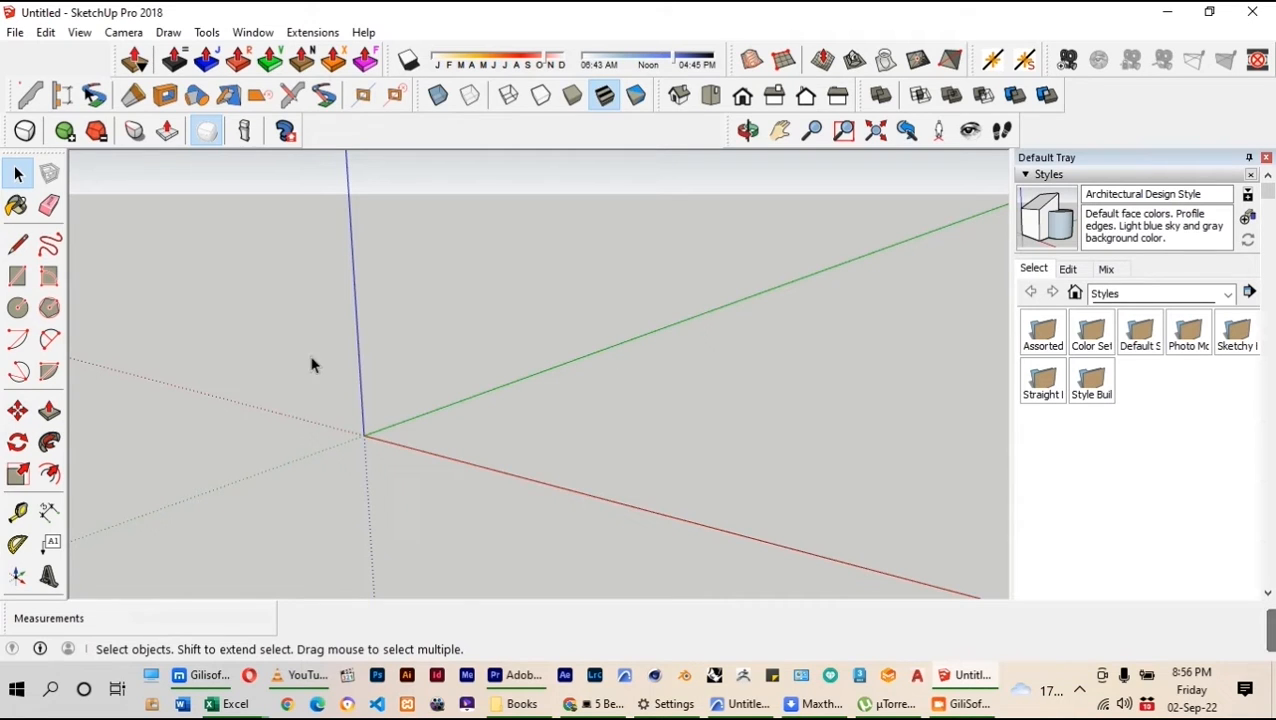
Draw a 600 by 600 mm rectangle on the ground plane, starting at the origin
{"action": "left_click", "coordinate": [18, 278]}
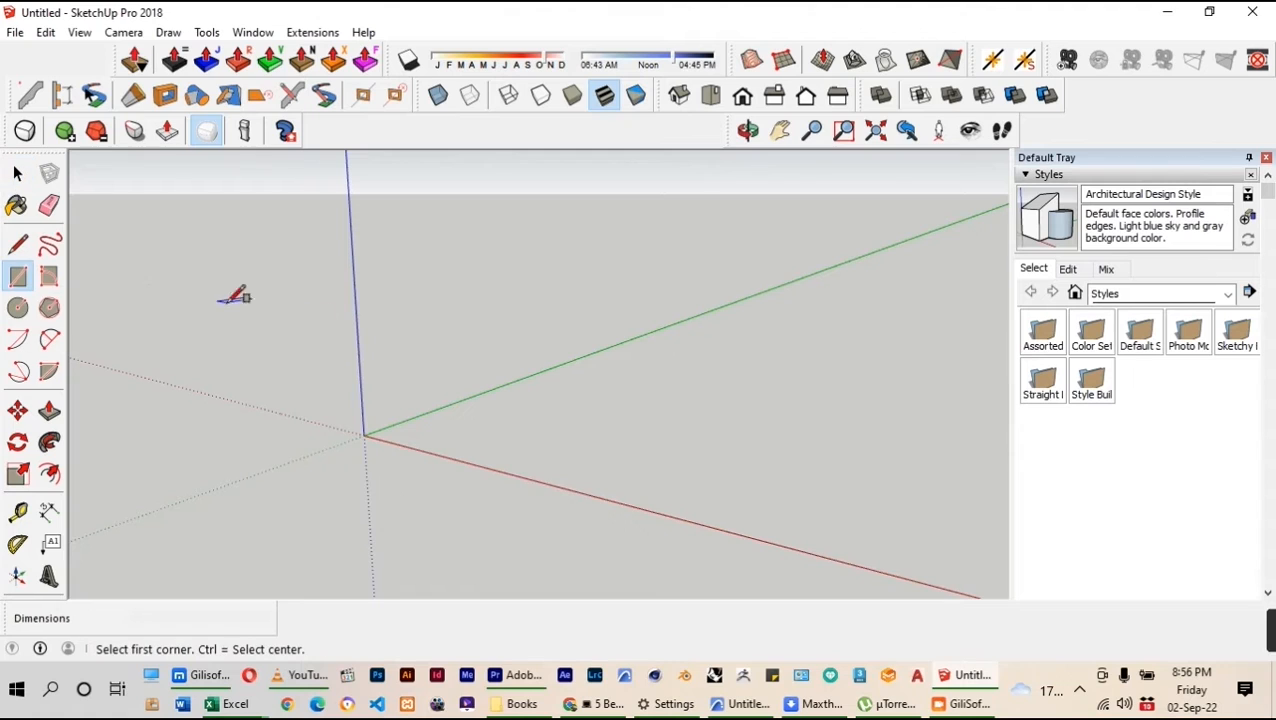
{"action": "left_click", "coordinate": [363, 435]}
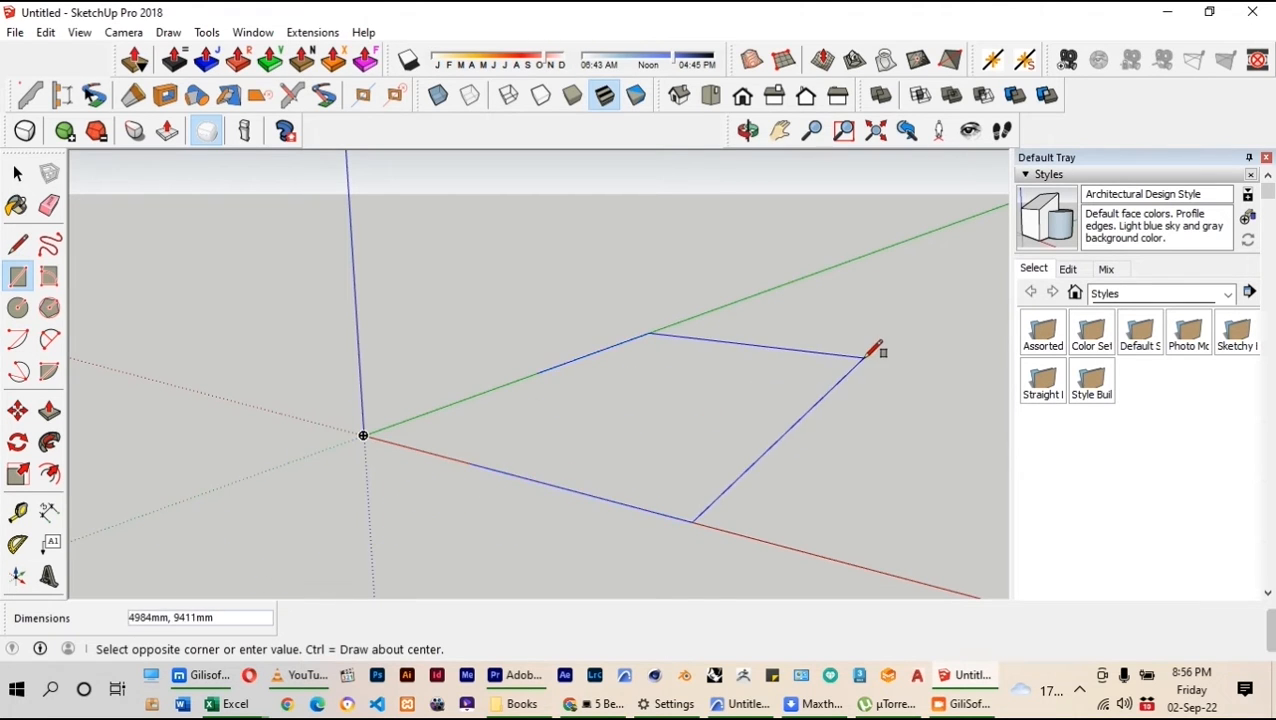
{"action": "type", "text": "600"}
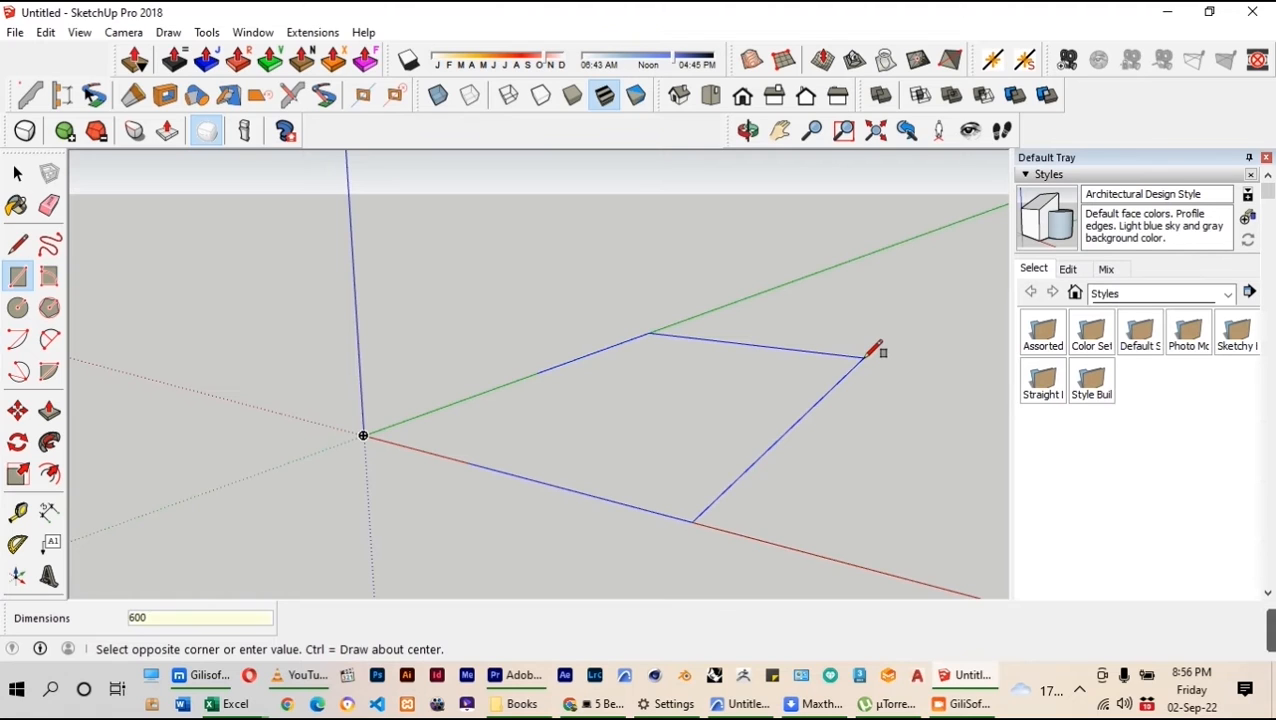
{"action": "type", "text": ",600"}
{"action": "key", "text": "Return"}
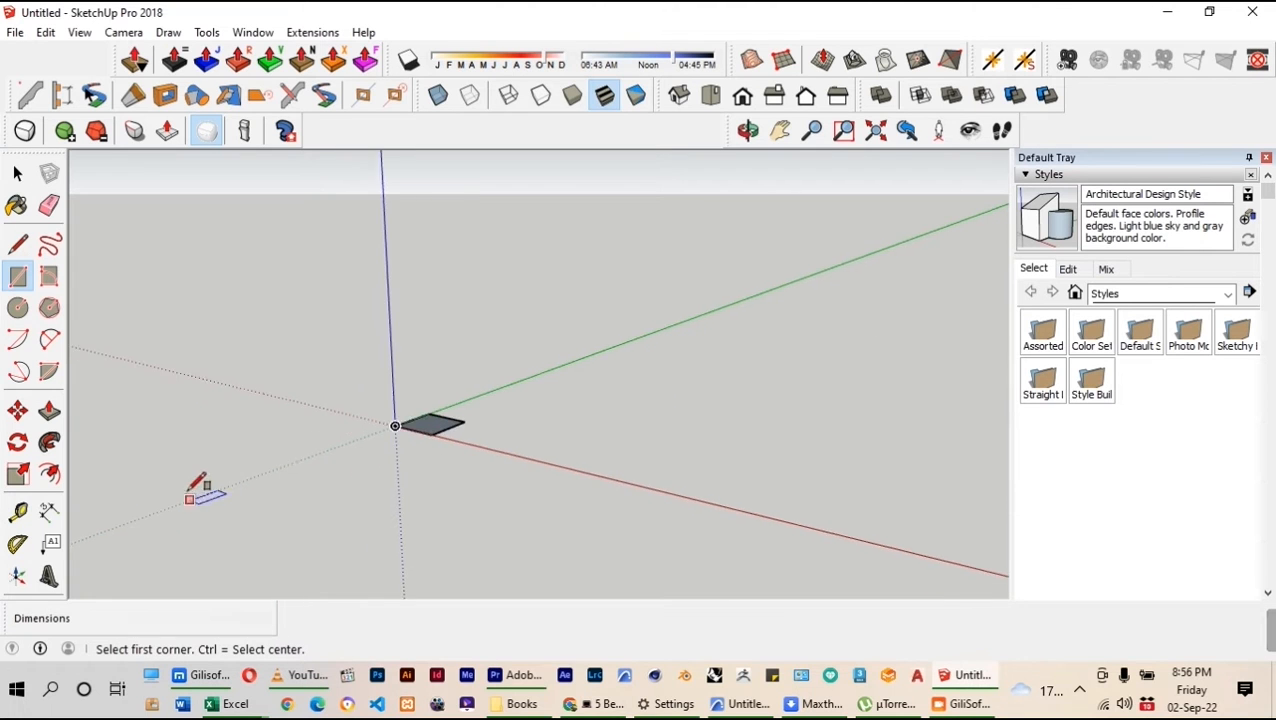
Extrude the square face 30 mm upward with Push/Pull to form a slab
{"action": "scroll", "coordinate": [421, 433], "scroll_direction": "up", "scroll_amount": 6}
{"action": "scroll", "coordinate": [946, 280], "scroll_direction": "down", "scroll_amount": 1}
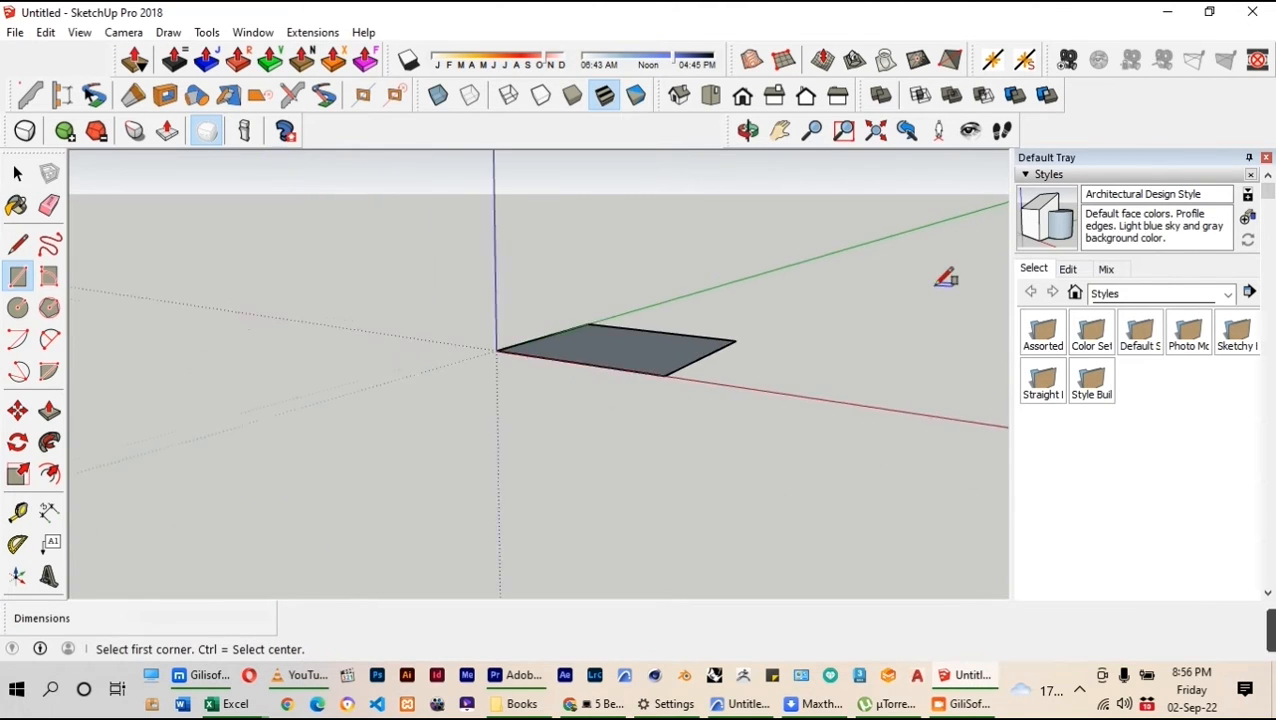
{"action": "scroll", "coordinate": [650, 305], "scroll_direction": "up", "scroll_amount": 2}
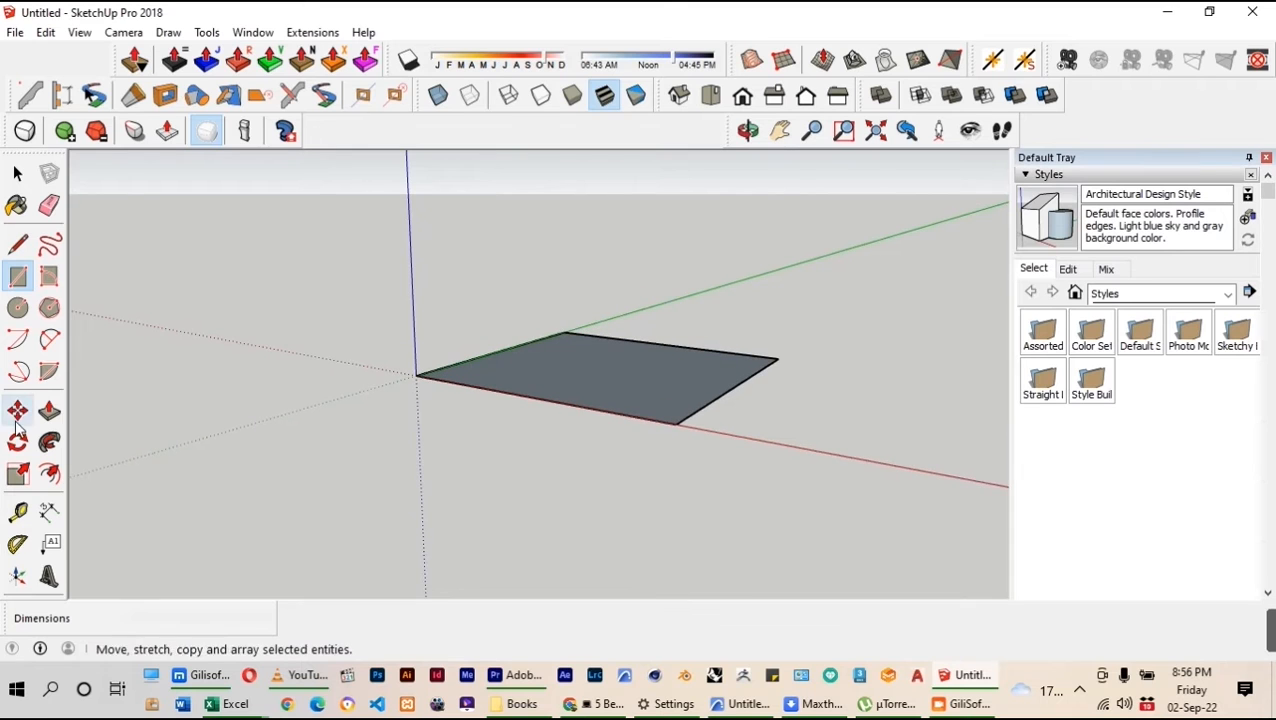
{"action": "left_click", "coordinate": [49, 411]}
{"action": "left_click", "coordinate": [595, 373]}
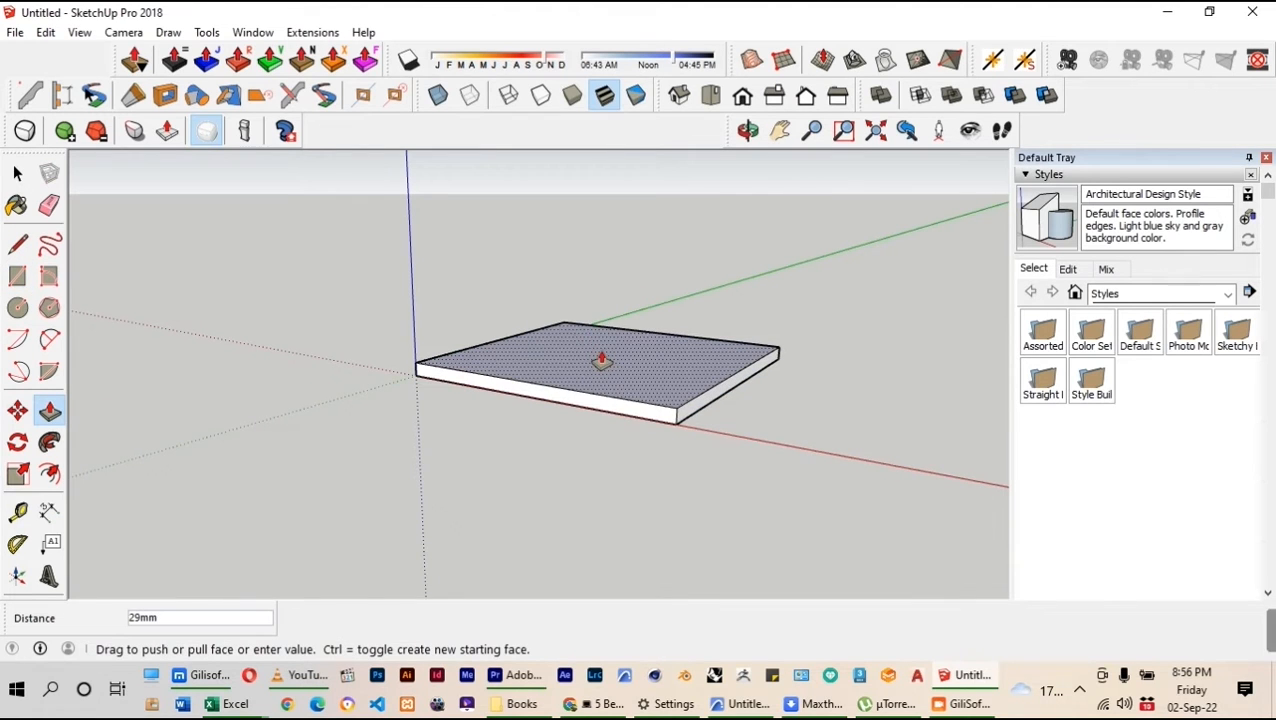
{"action": "type", "text": "30"}
{"action": "key", "text": "Return"}
{"action": "scroll", "coordinate": [601, 360], "scroll_direction": "down", "scroll_amount": 2}
{"action": "key", "text": "space"}
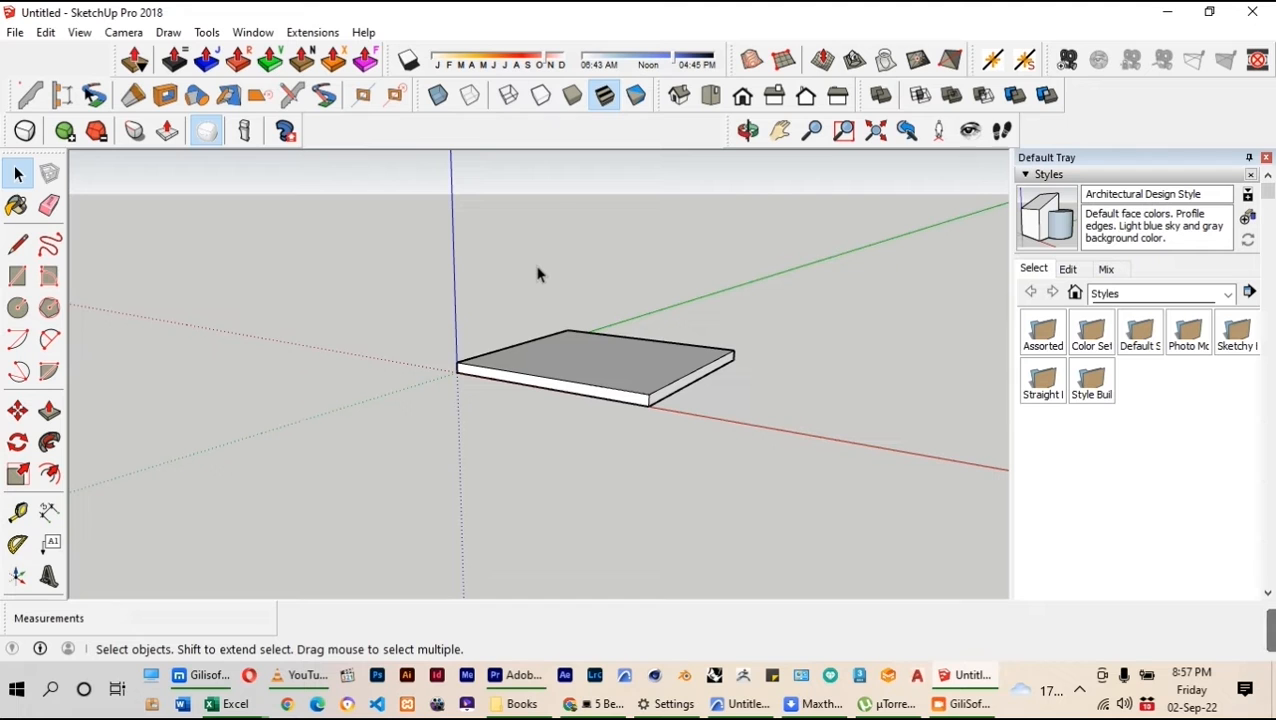
Copy the slab's underside edge that lies on the red axis 30 mm inward across the bottom face
{"action": "left_click_drag", "start_coordinate": [757, 271], "coordinate": [382, 466]}
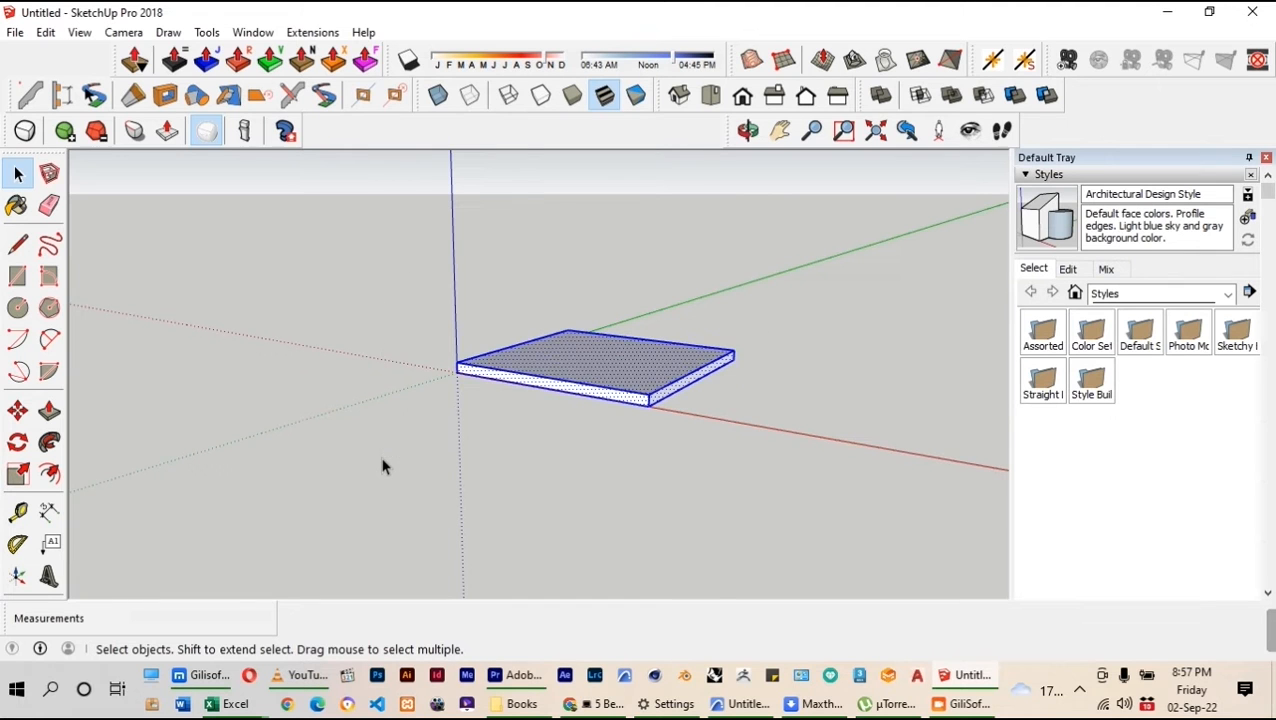
{"action": "left_click", "coordinate": [540, 440]}
{"action": "key", "text": "o"}
{"action": "left_click_drag", "start_coordinate": [550, 425], "coordinate": [580, 267]}
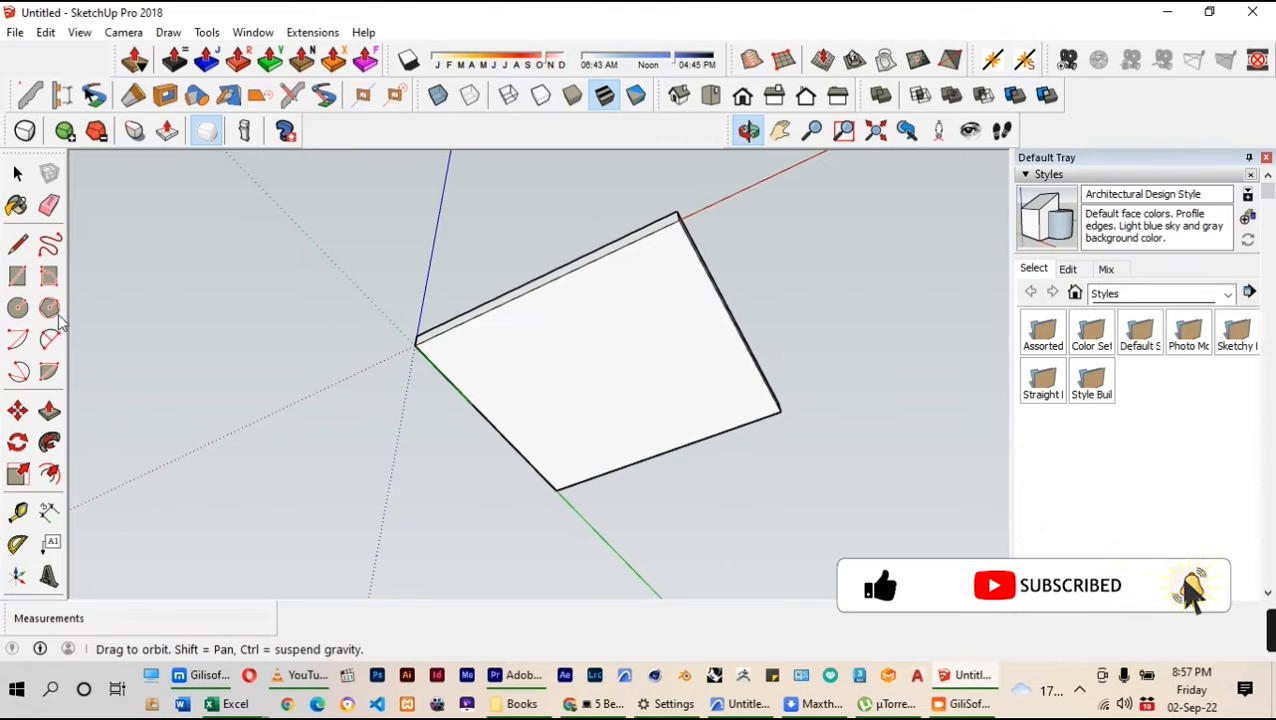
{"action": "left_click", "coordinate": [17, 174]}
{"action": "scroll", "coordinate": [709, 285], "scroll_direction": "up", "scroll_amount": 3}
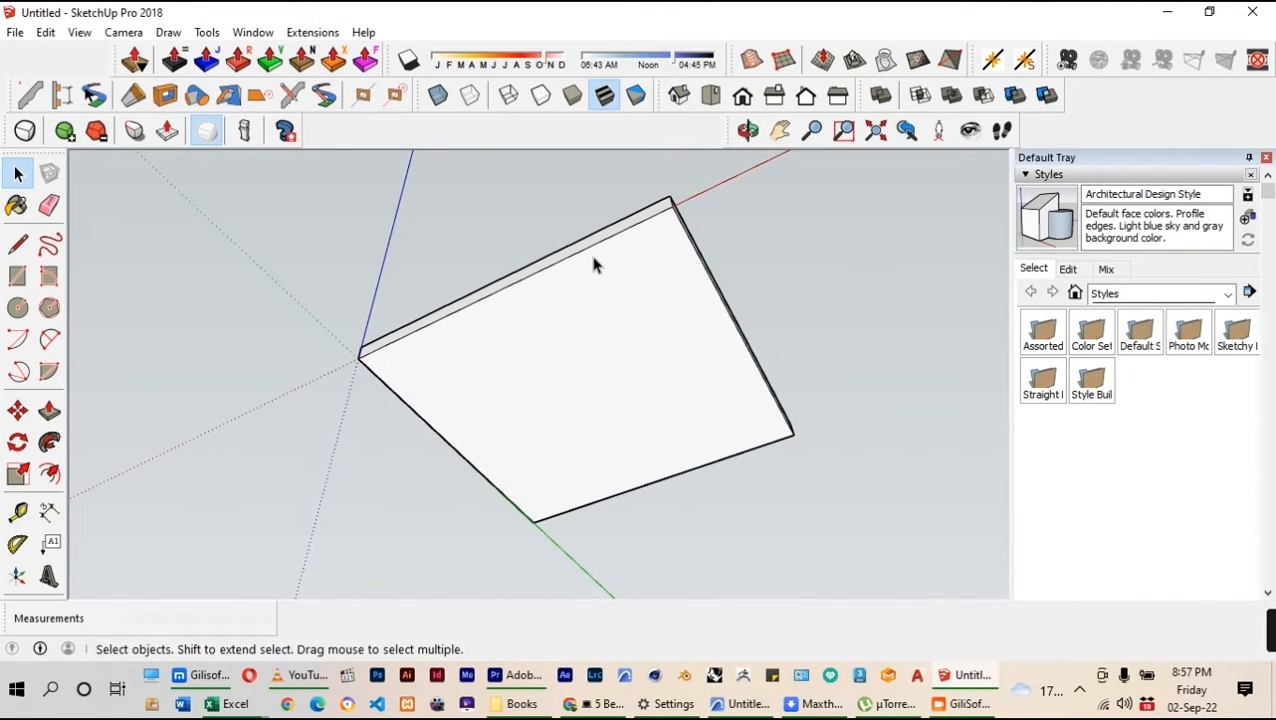
{"action": "left_click", "coordinate": [589, 250]}
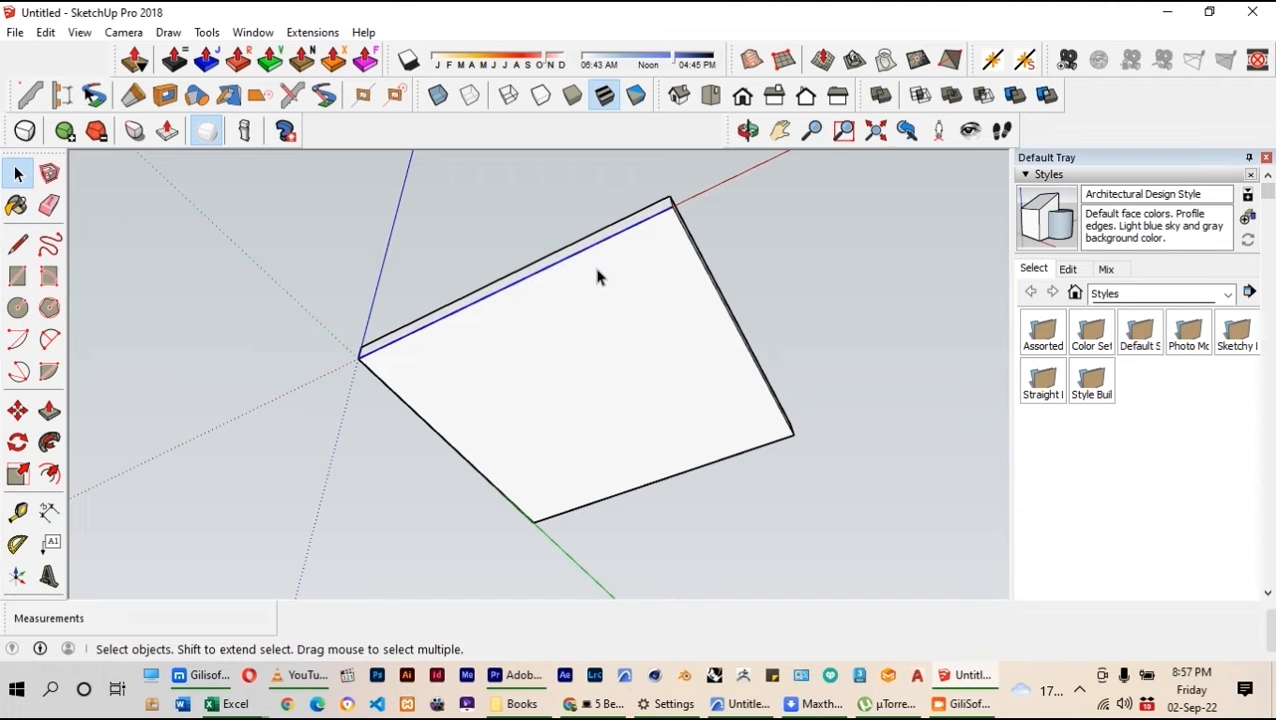
{"action": "key", "text": "m"}
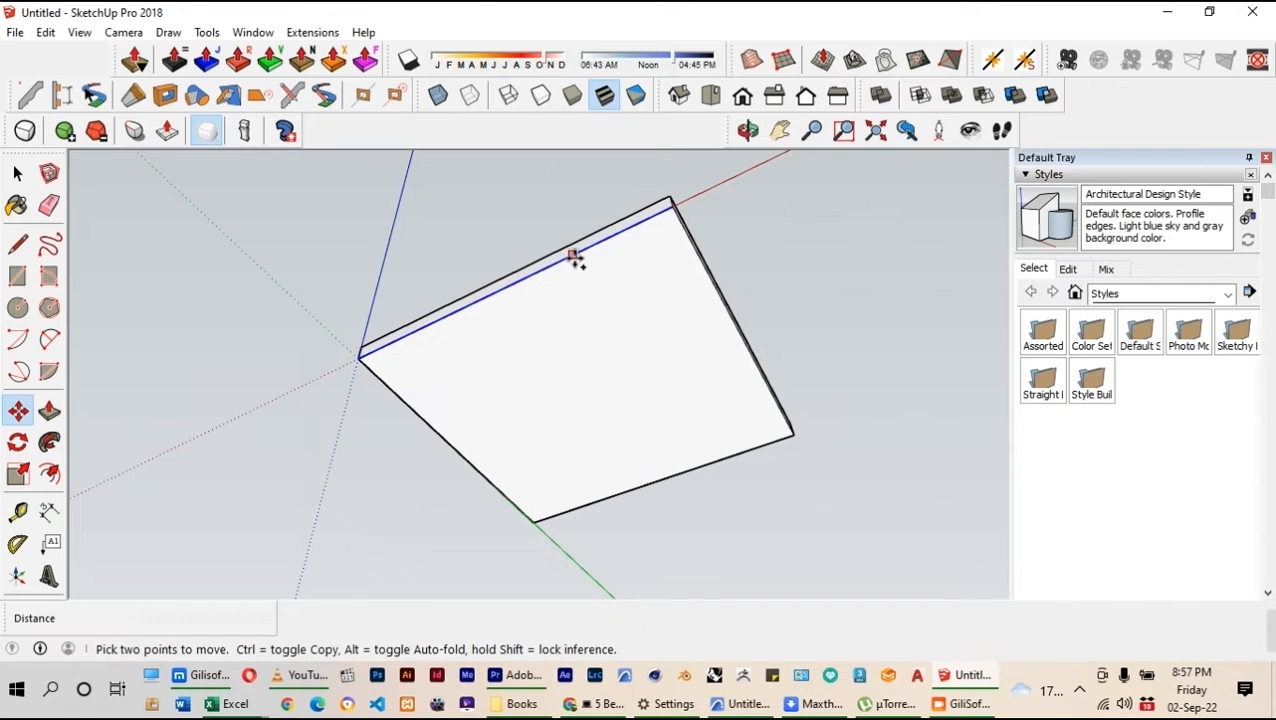
{"action": "left_click", "coordinate": [572, 255]}
{"action": "key", "text": "ctrl"}
{"action": "type", "text": "50mm30"}
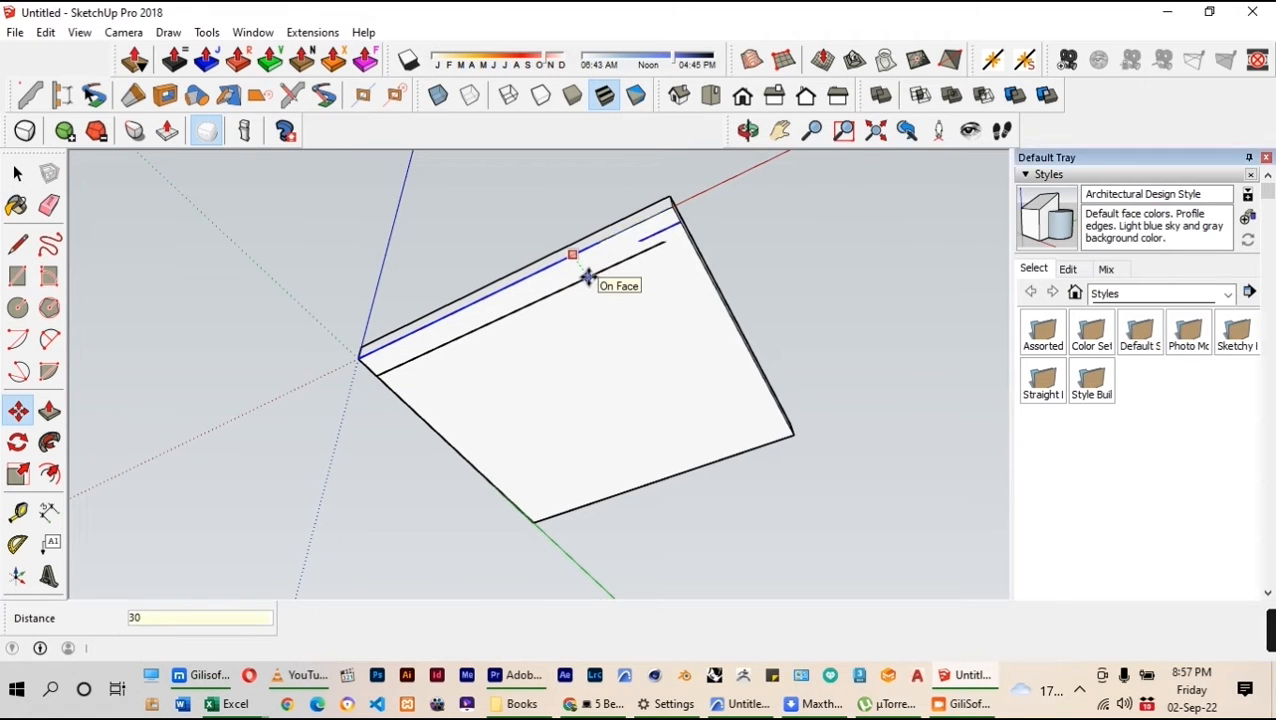
{"action": "key", "text": "Return"}
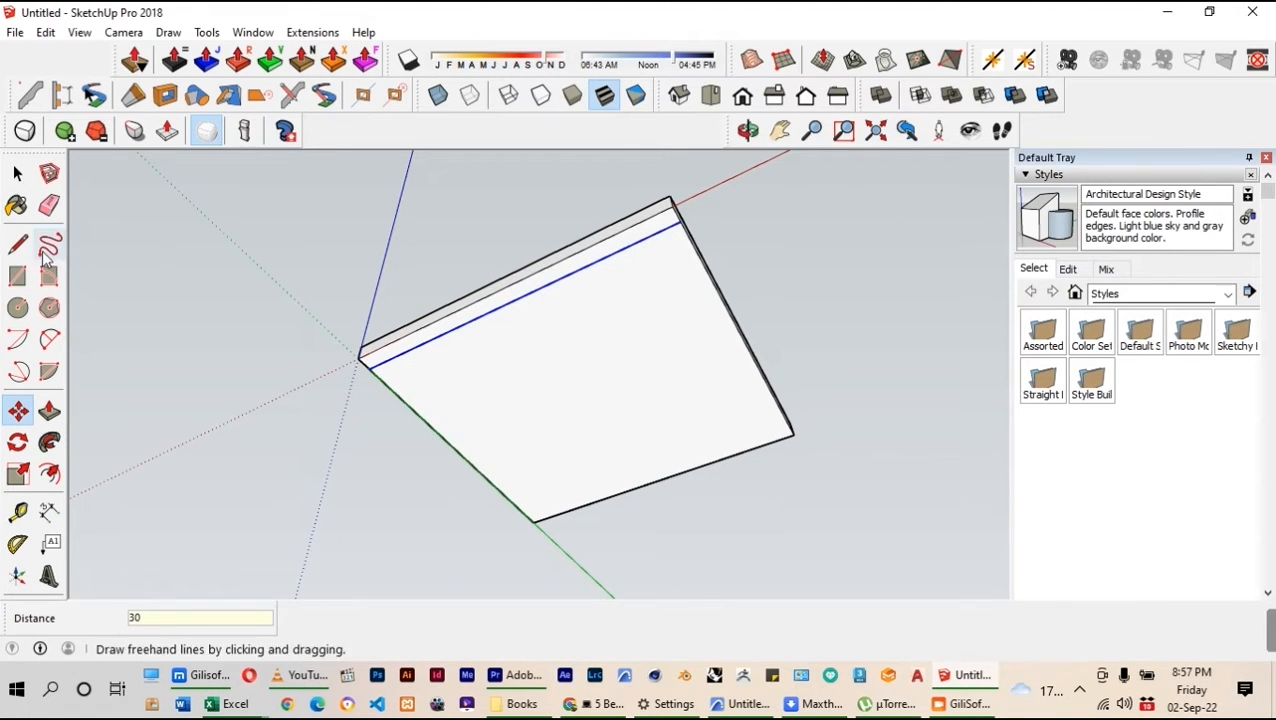
{"action": "left_click", "coordinate": [17, 174]}
Copy the underside edge that lies on the green axis 30 mm inward across the bottom face
{"action": "left_click", "coordinate": [431, 429]}
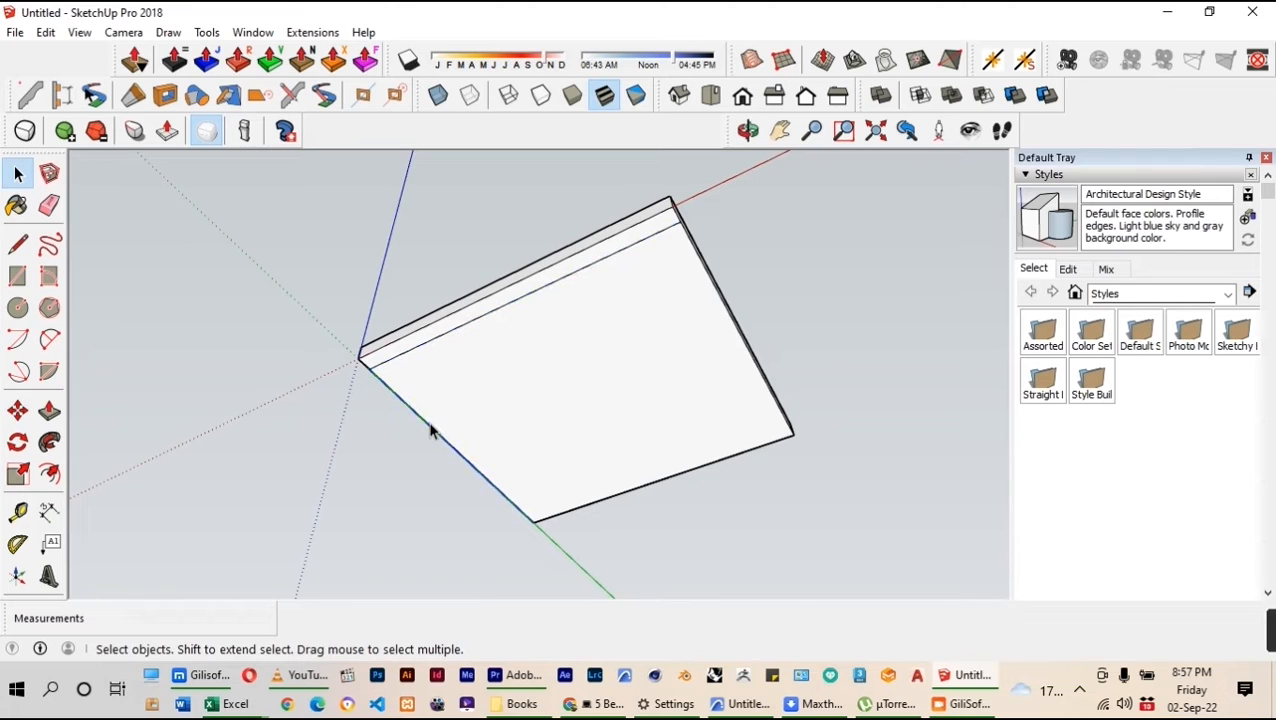
{"action": "key", "text": "m"}
{"action": "key", "text": "ctrl"}
{"action": "left_click", "coordinate": [429, 424]}
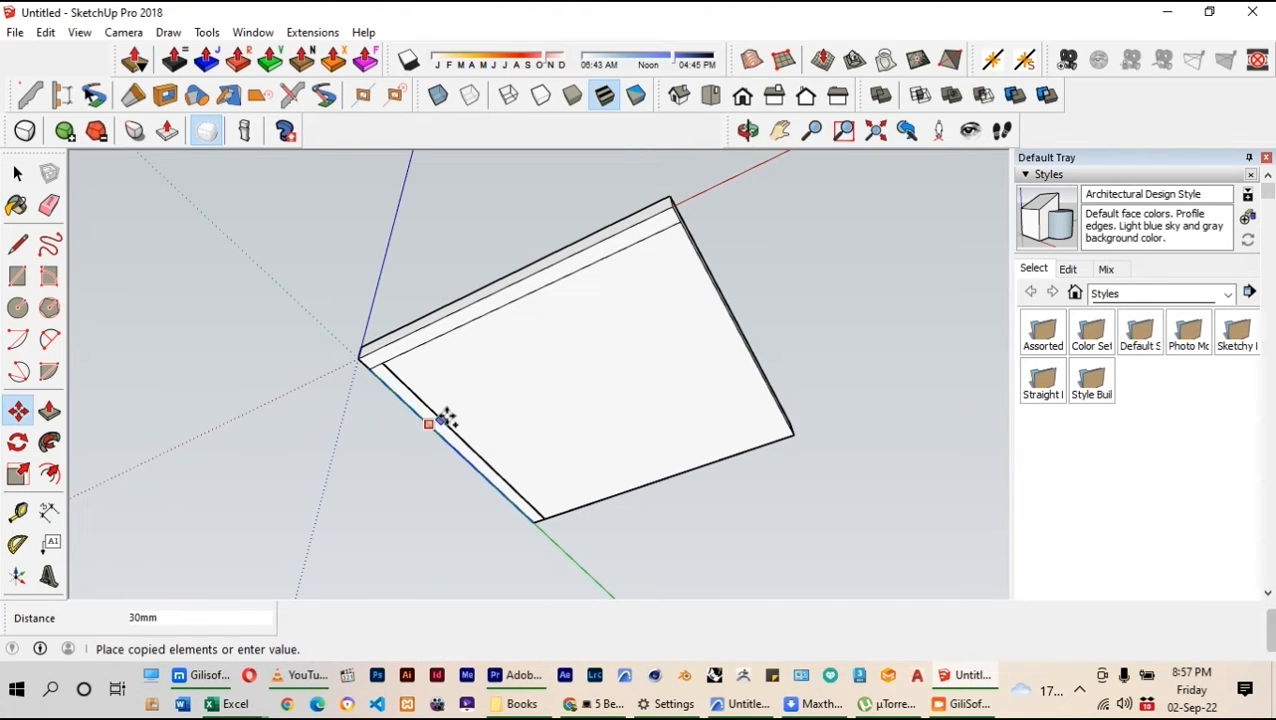
{"action": "left_click", "coordinate": [446, 420]}
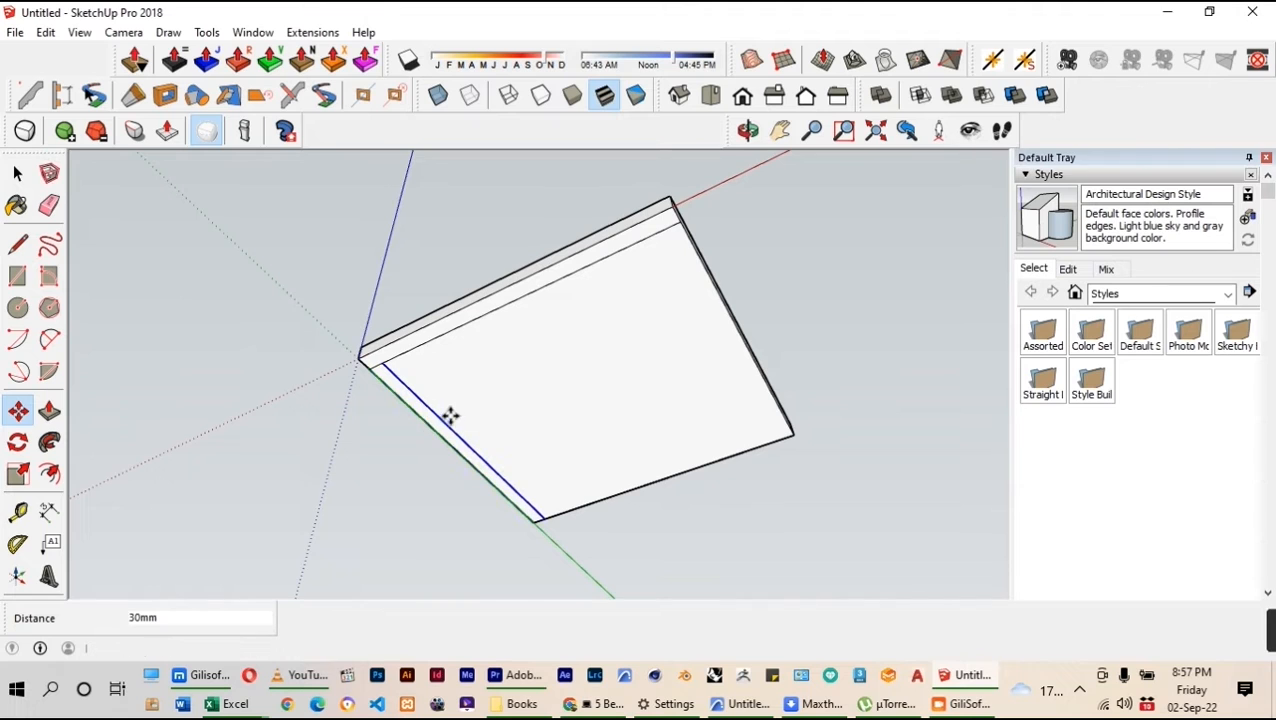
{"action": "left_click", "coordinate": [17, 174]}
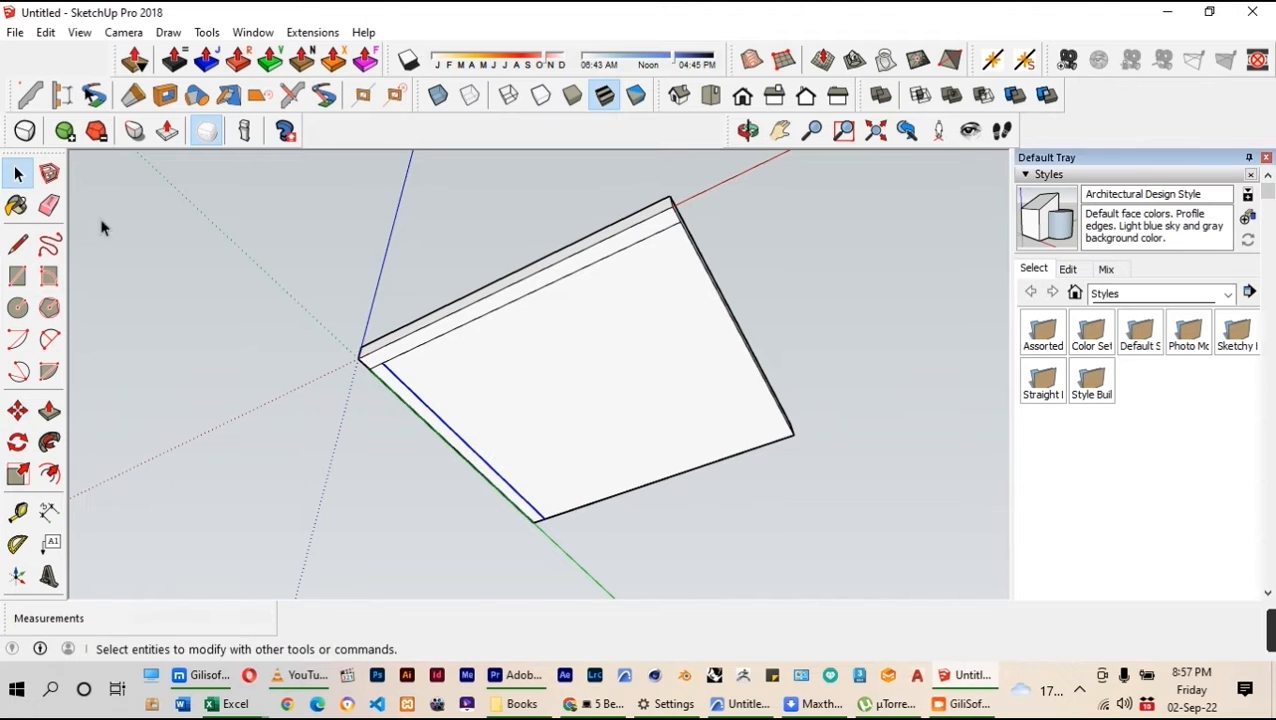
Copy the underside edge opposite the red-axis edge 30 mm inward across the bottom face
{"action": "left_click", "coordinate": [678, 481]}
{"action": "key", "text": "m"}
{"action": "left_click", "coordinate": [678, 479]}
{"action": "key", "text": "ctrl"}
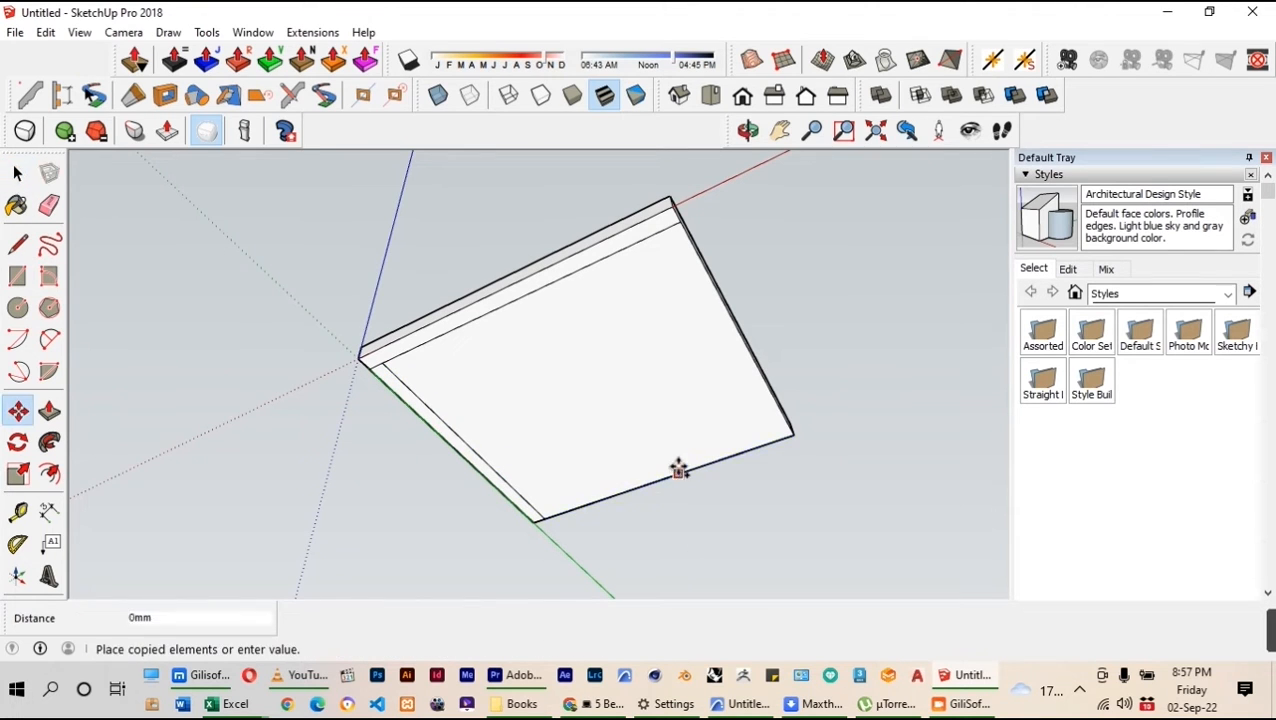
{"action": "left_click", "coordinate": [676, 465]}
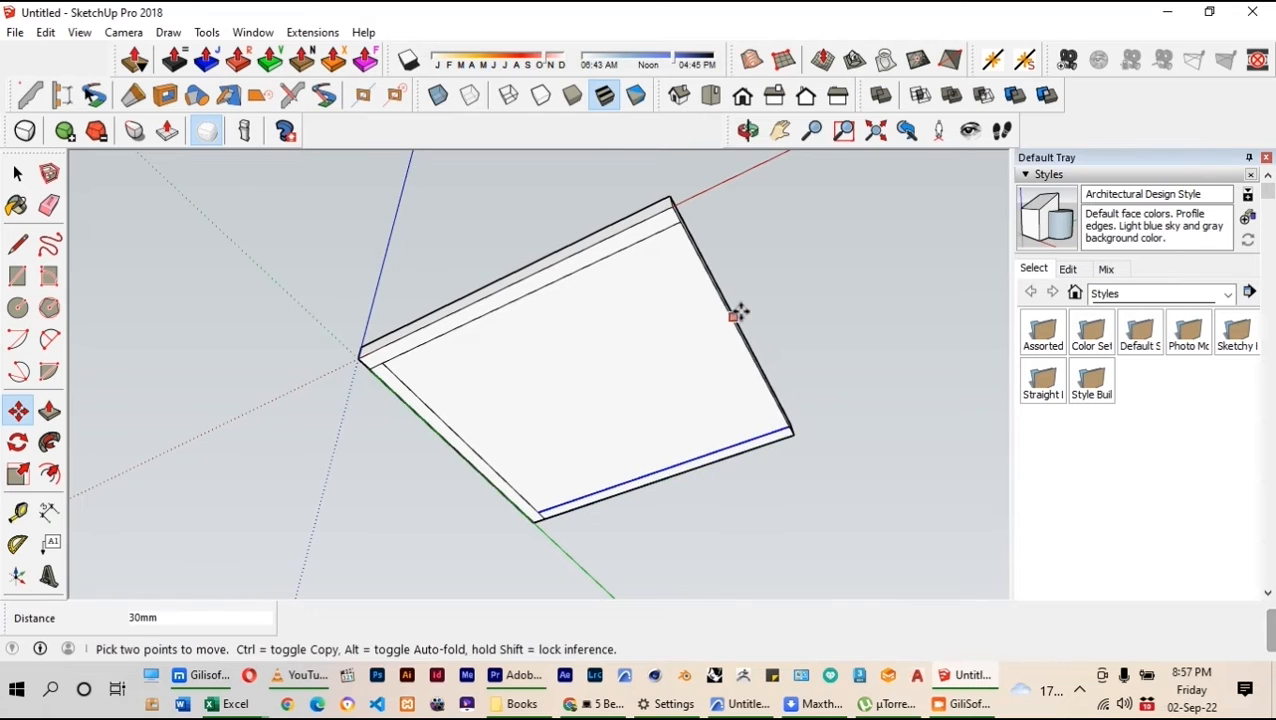
{"action": "left_click", "coordinate": [18, 174]}
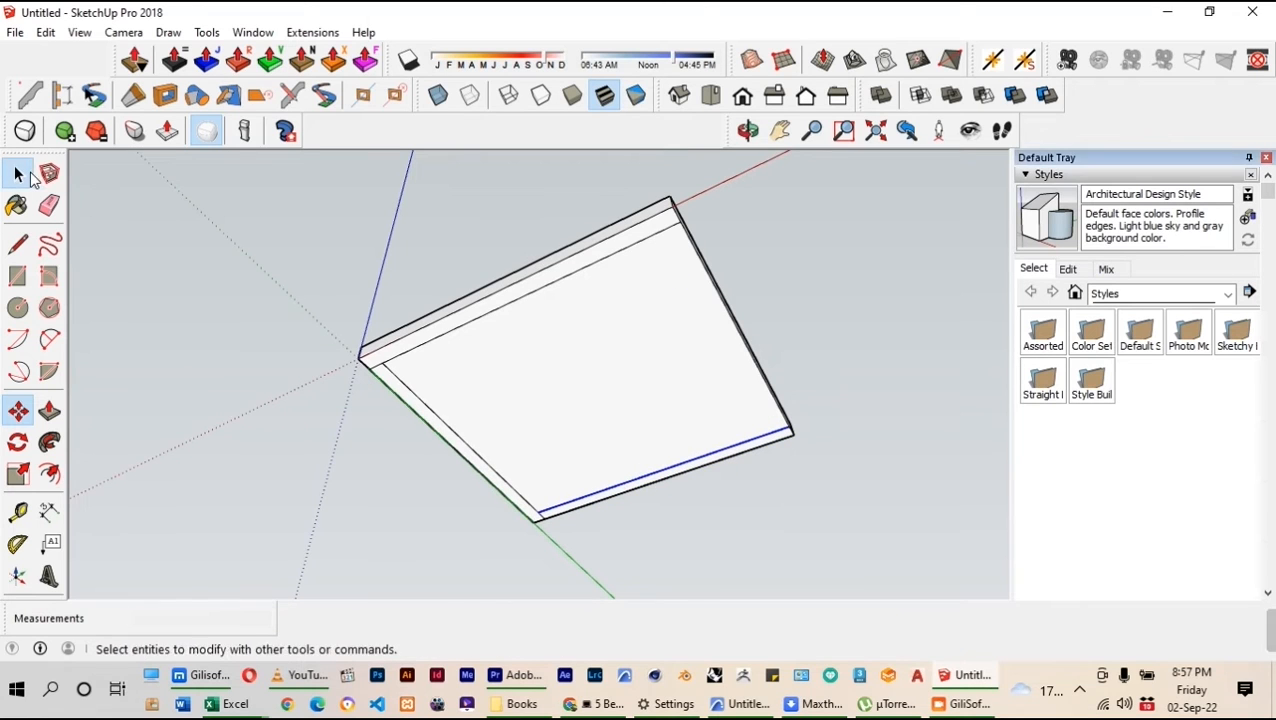
Copy the underside edge opposite the green-axis edge 30 mm inward across the bottom face
{"action": "left_click", "coordinate": [745, 340]}
{"action": "key", "text": "m"}
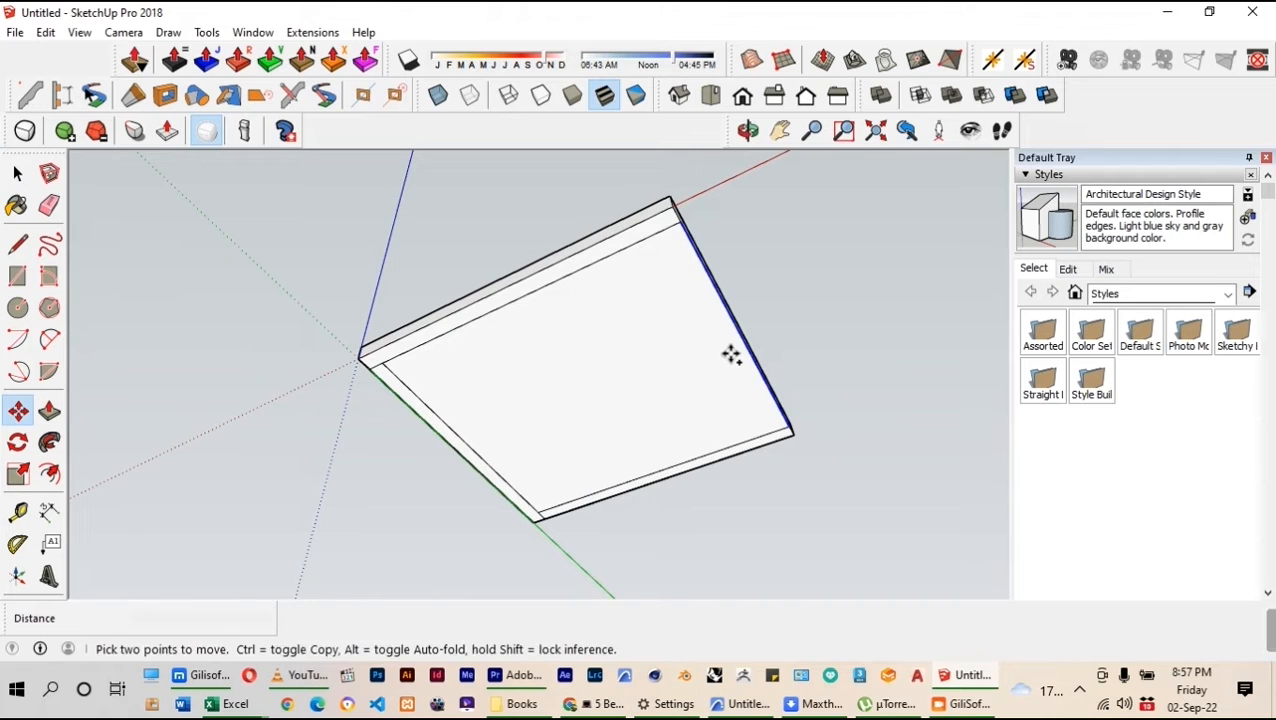
{"action": "left_click", "coordinate": [730, 354]}
{"action": "key", "text": "ctrl"}
{"action": "left_click", "coordinate": [712, 364]}
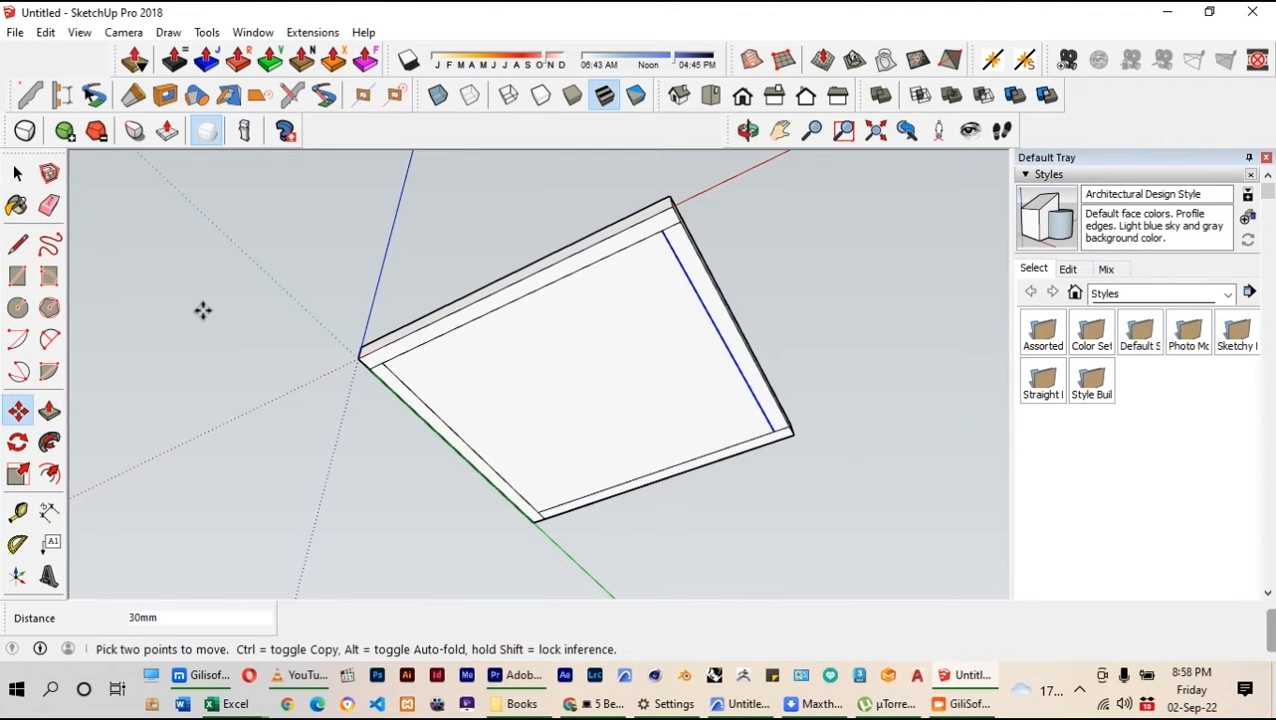
{"action": "key", "text": "space"}
Copy the inset line beside the green axis 50 mm further inward on the underside
{"action": "scroll", "coordinate": [407, 407], "scroll_direction": "up", "scroll_amount": 2}
{"action": "left_click", "coordinate": [409, 404]}
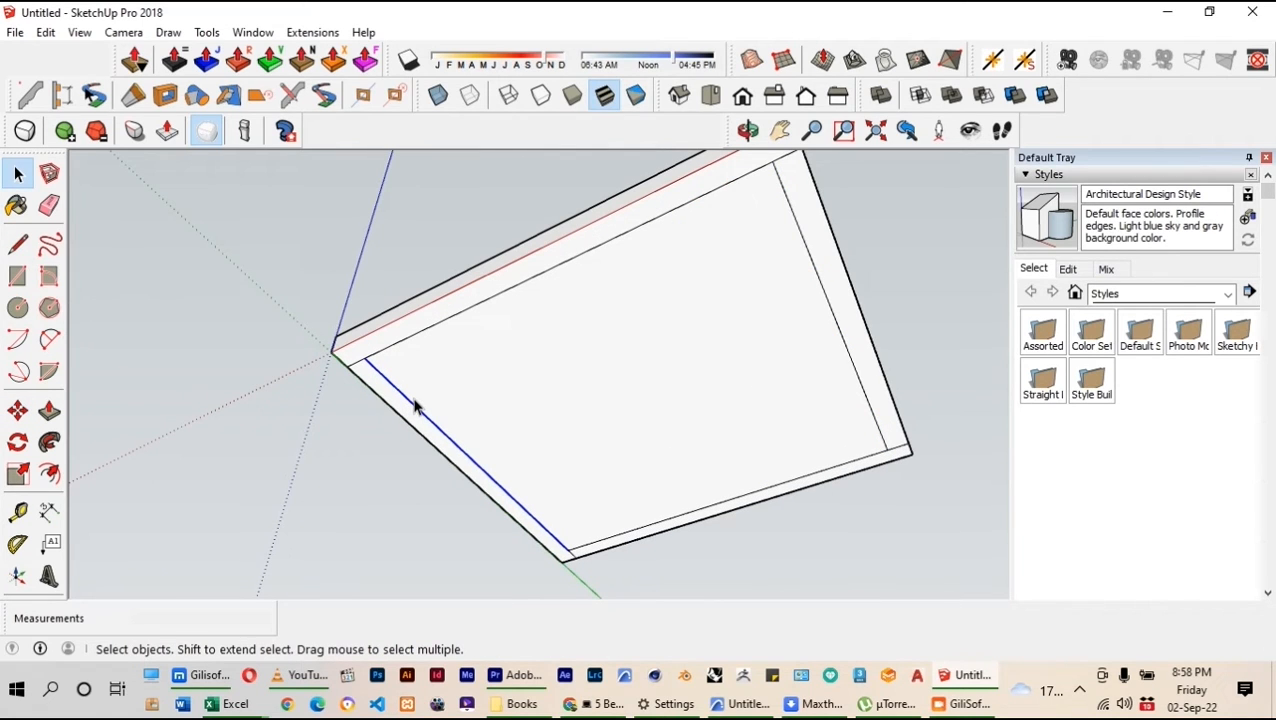
{"action": "key", "text": "m"}
{"action": "key", "text": "ctrl"}
{"action": "left_click", "coordinate": [411, 401]}
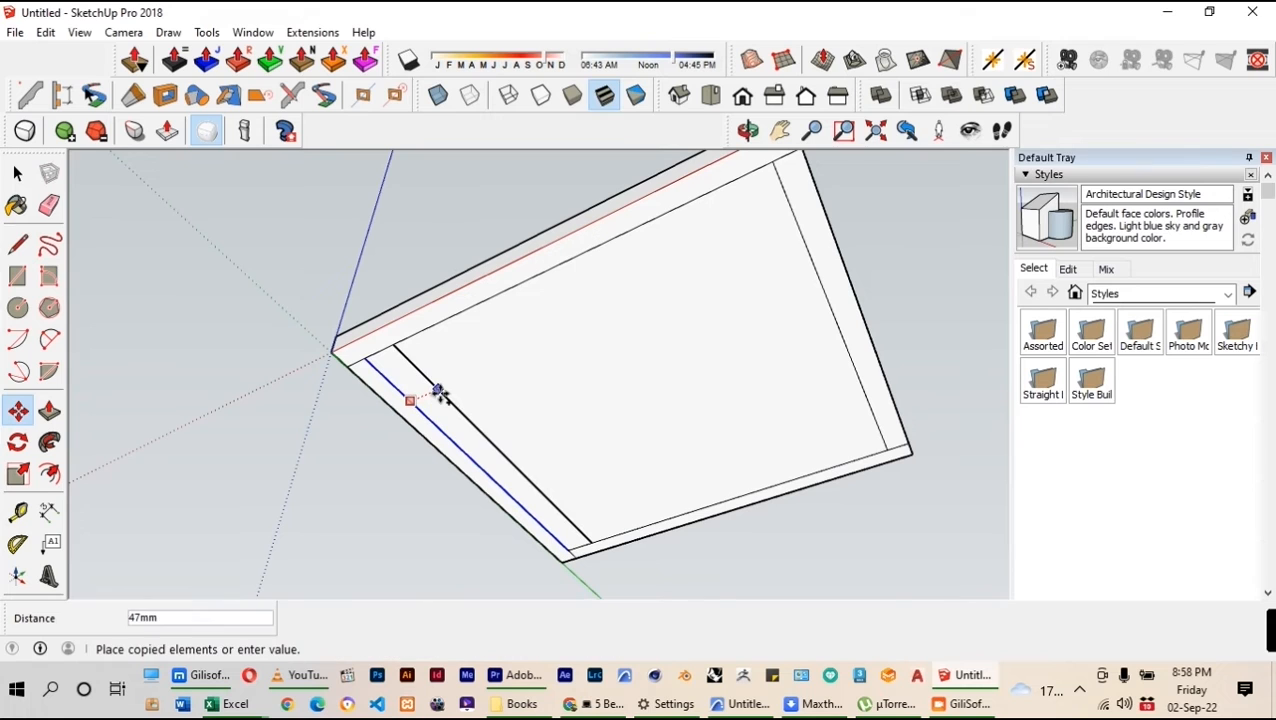
{"action": "type", "text": "50"}
{"action": "key", "text": "Return"}
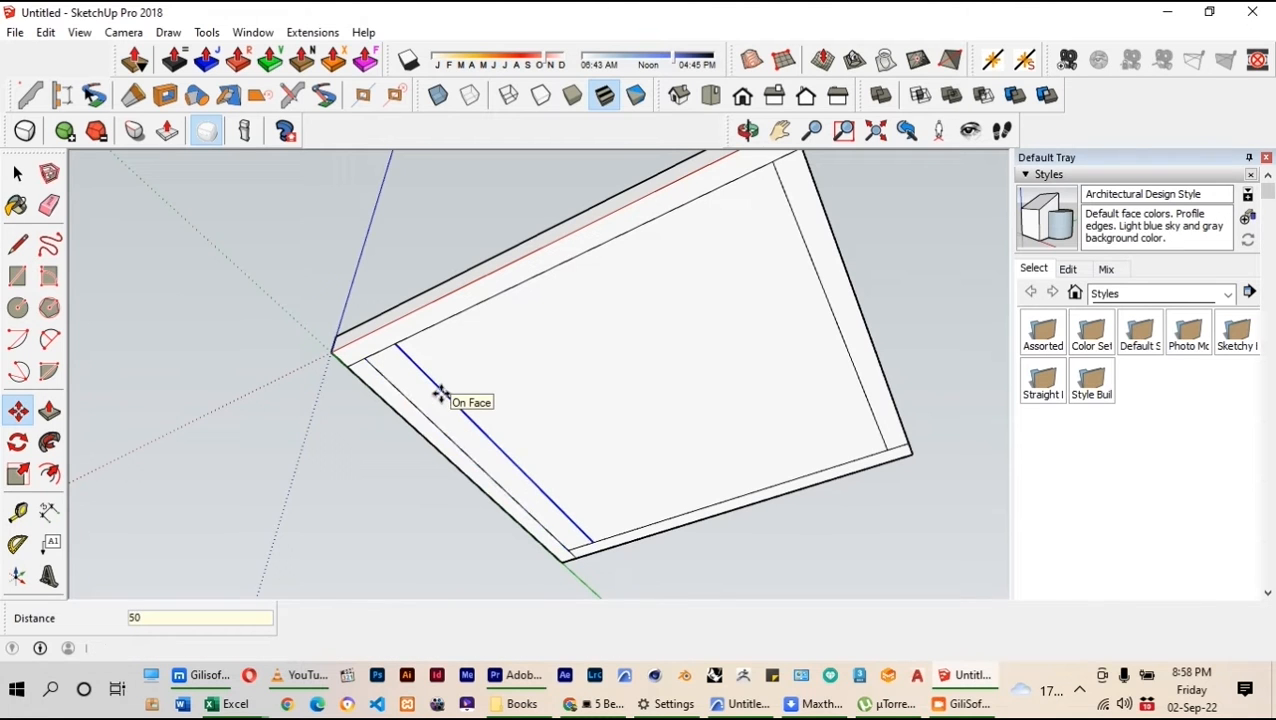
{"action": "left_click", "coordinate": [15, 172]}
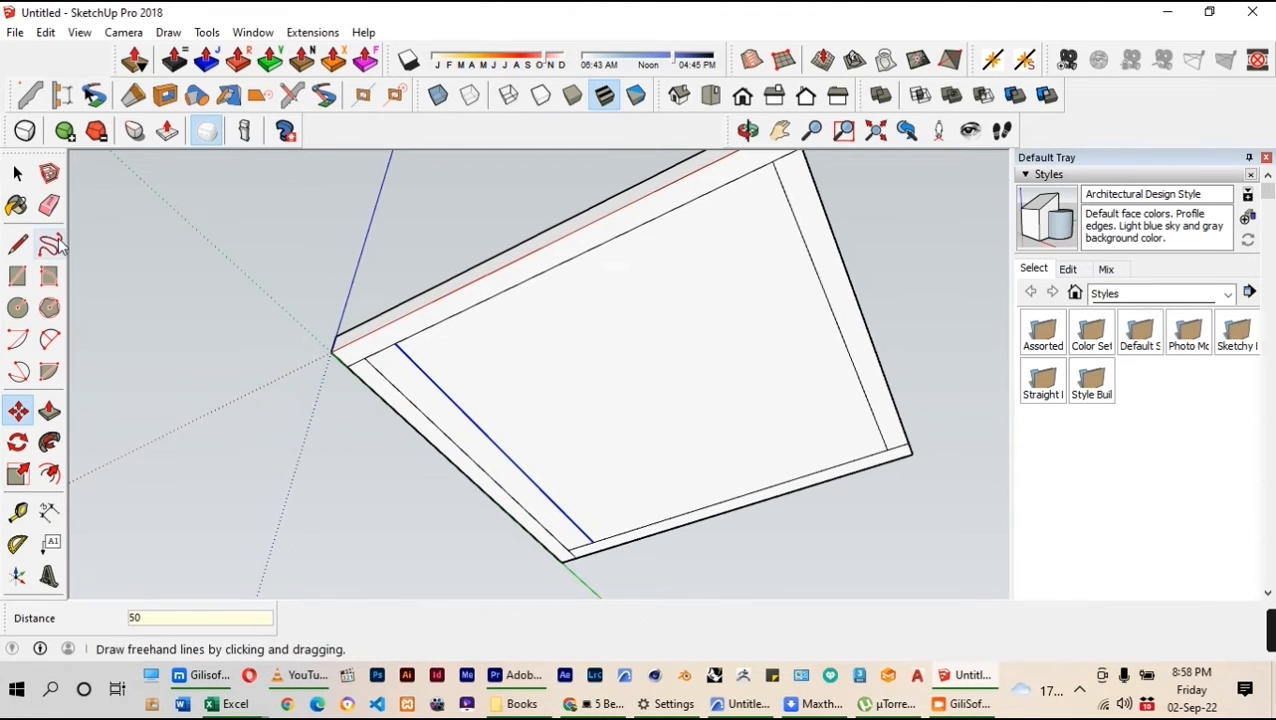
{"action": "left_click", "coordinate": [17, 173]}
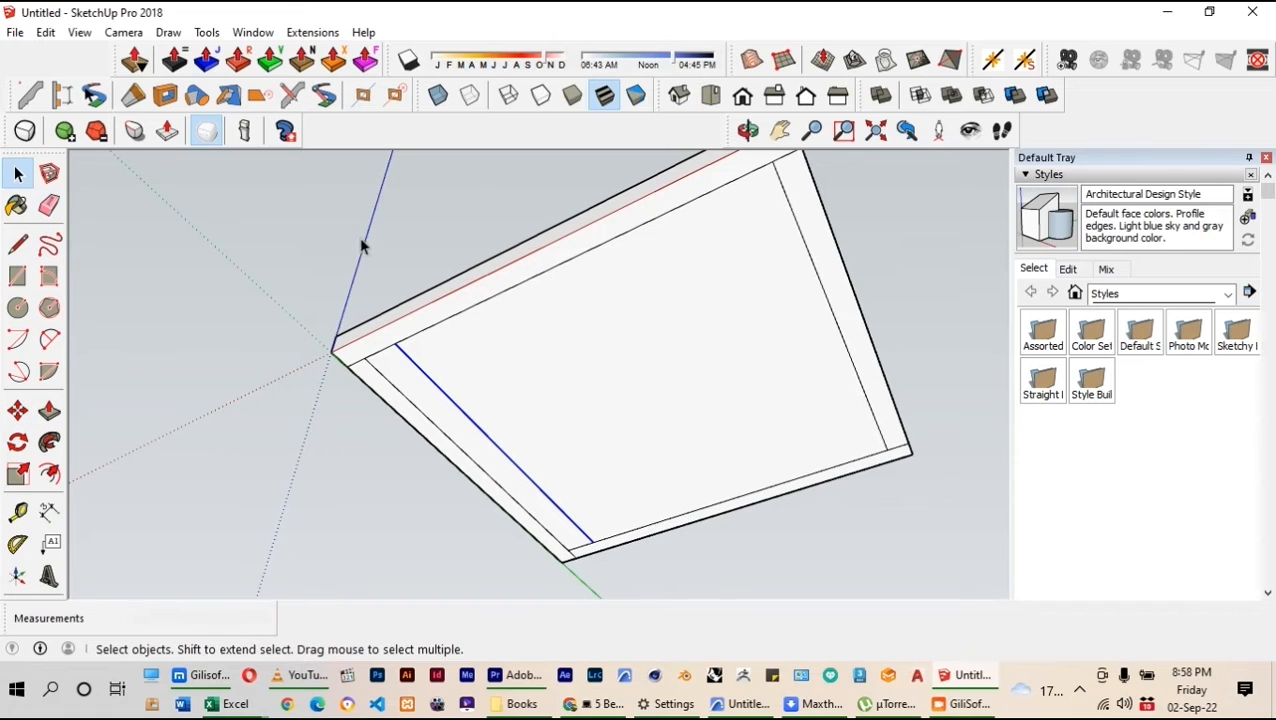
Copy the inset line beside the red axis 50 mm further inward on the underside
{"action": "left_click", "coordinate": [493, 299]}
{"action": "key", "text": "m"}
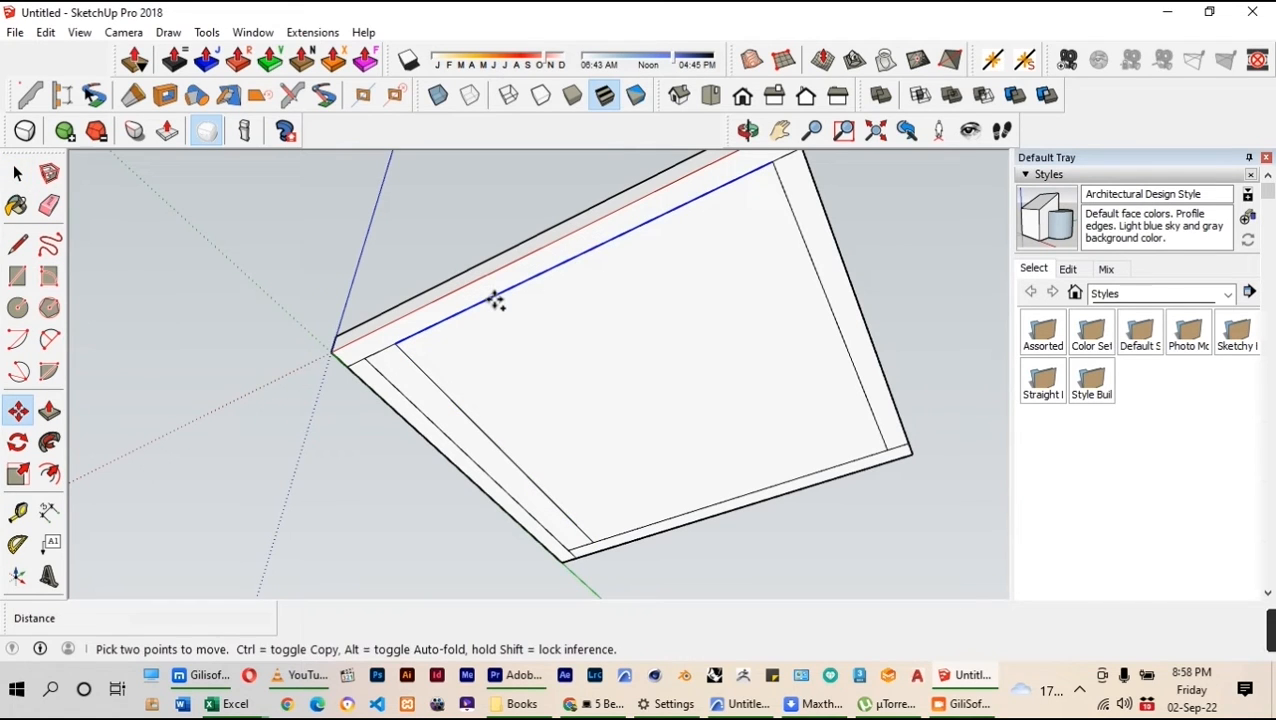
{"action": "key", "text": "ctrl"}
{"action": "left_click", "coordinate": [492, 298]}
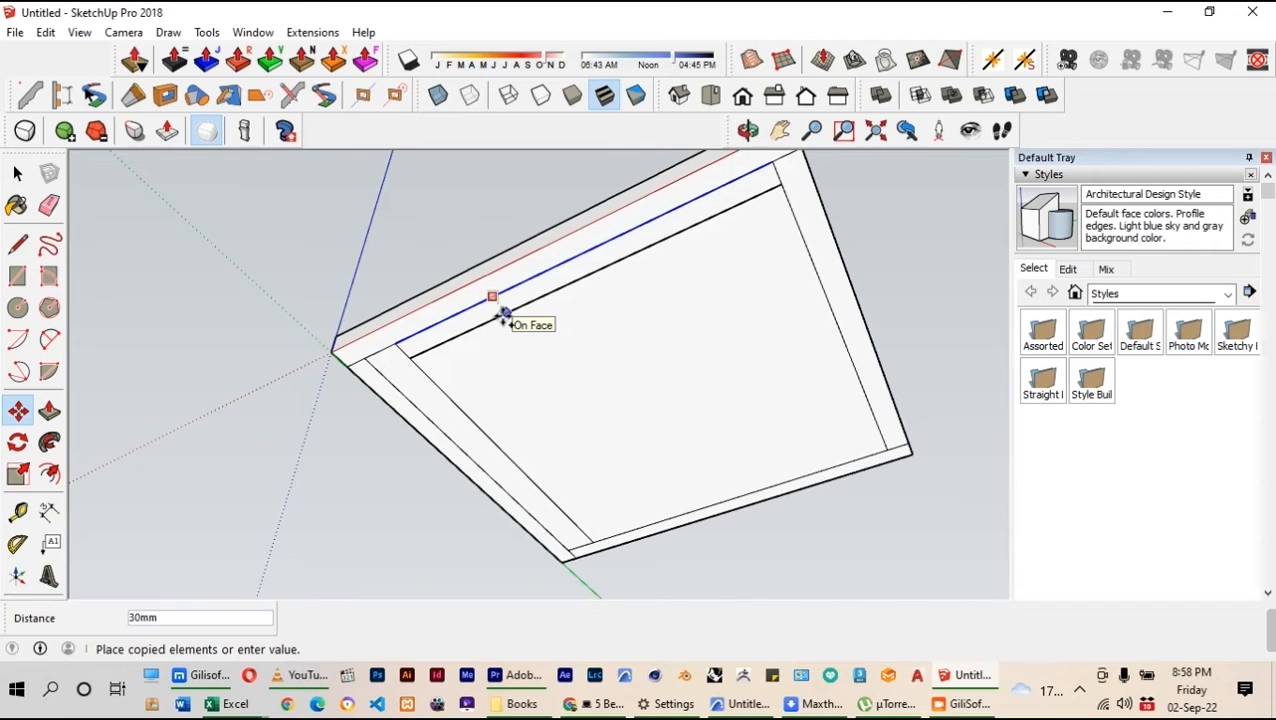
{"action": "type", "text": "50"}
{"action": "key", "text": "Return"}
{"action": "left_click", "coordinate": [17, 173]}
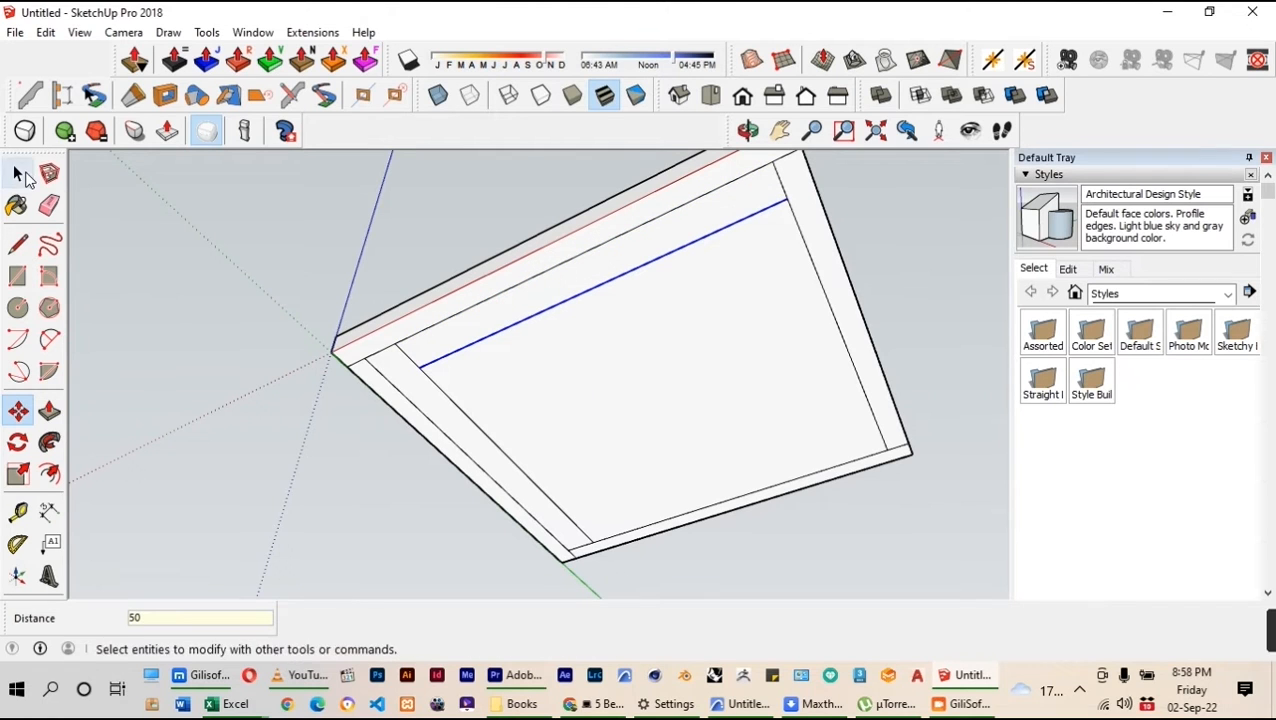
{"action": "left_click", "coordinate": [17, 173]}
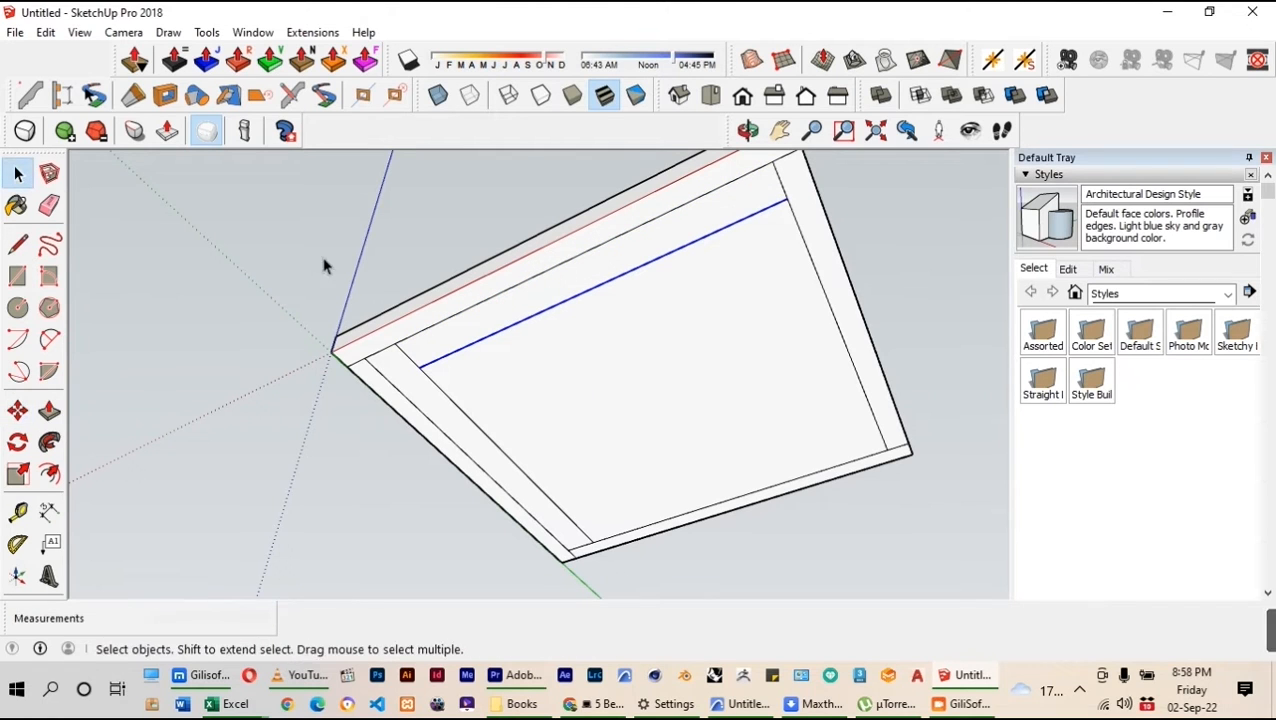
Copy the inset line opposite the red-axis edge 50 mm further inward on the underside
{"action": "left_click", "coordinate": [686, 512]}
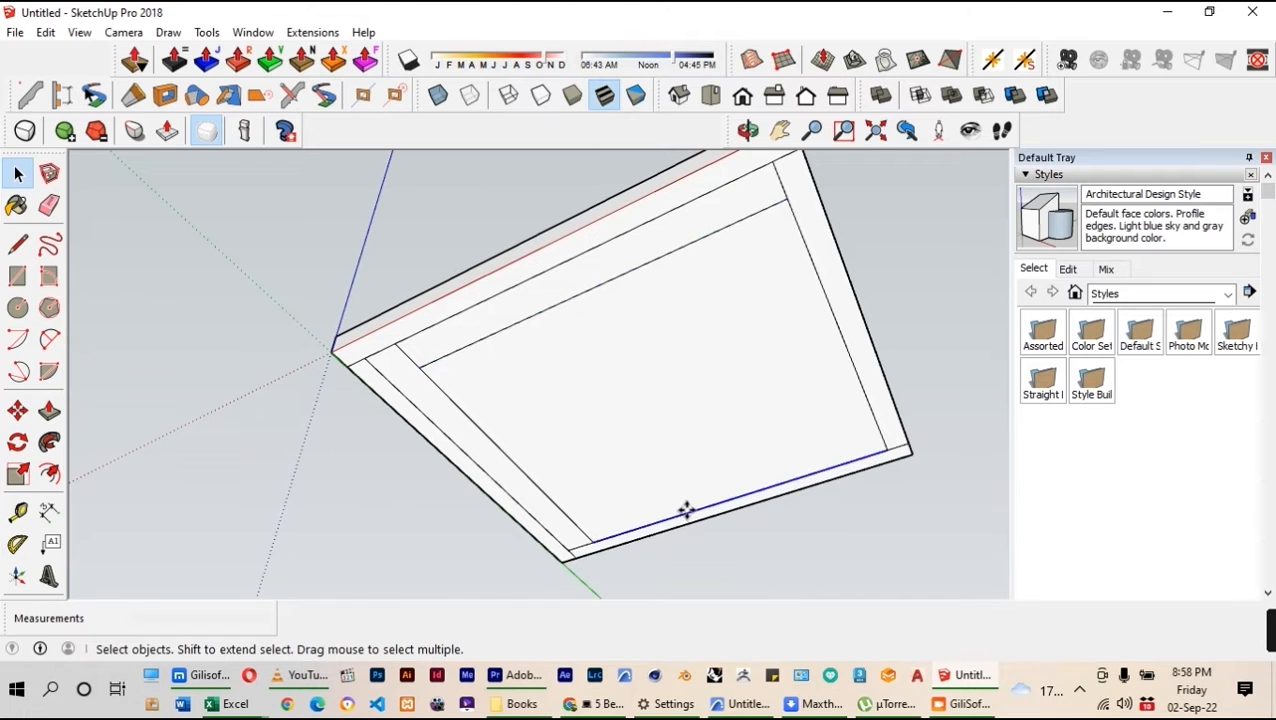
{"action": "key", "text": "m"}
{"action": "left_click", "coordinate": [686, 512]}
{"action": "key", "text": "ctrl"}
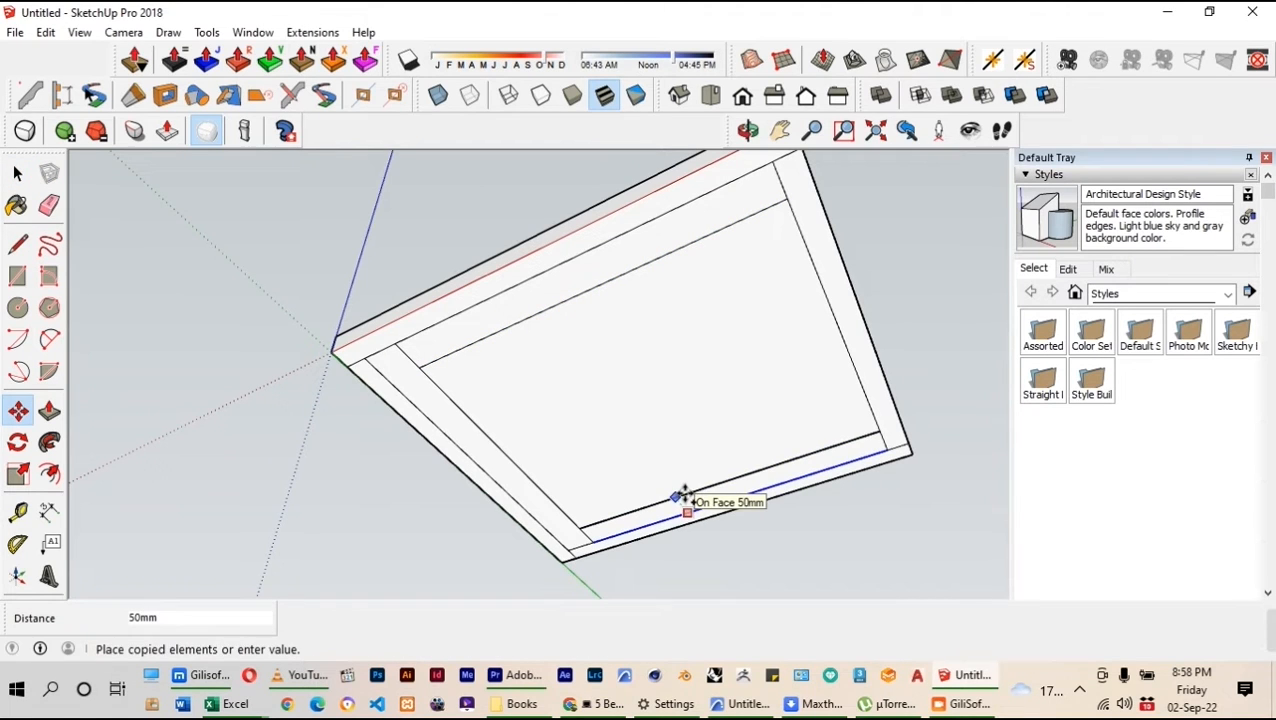
{"action": "left_click", "coordinate": [686, 497]}
{"action": "left_click", "coordinate": [17, 173]}
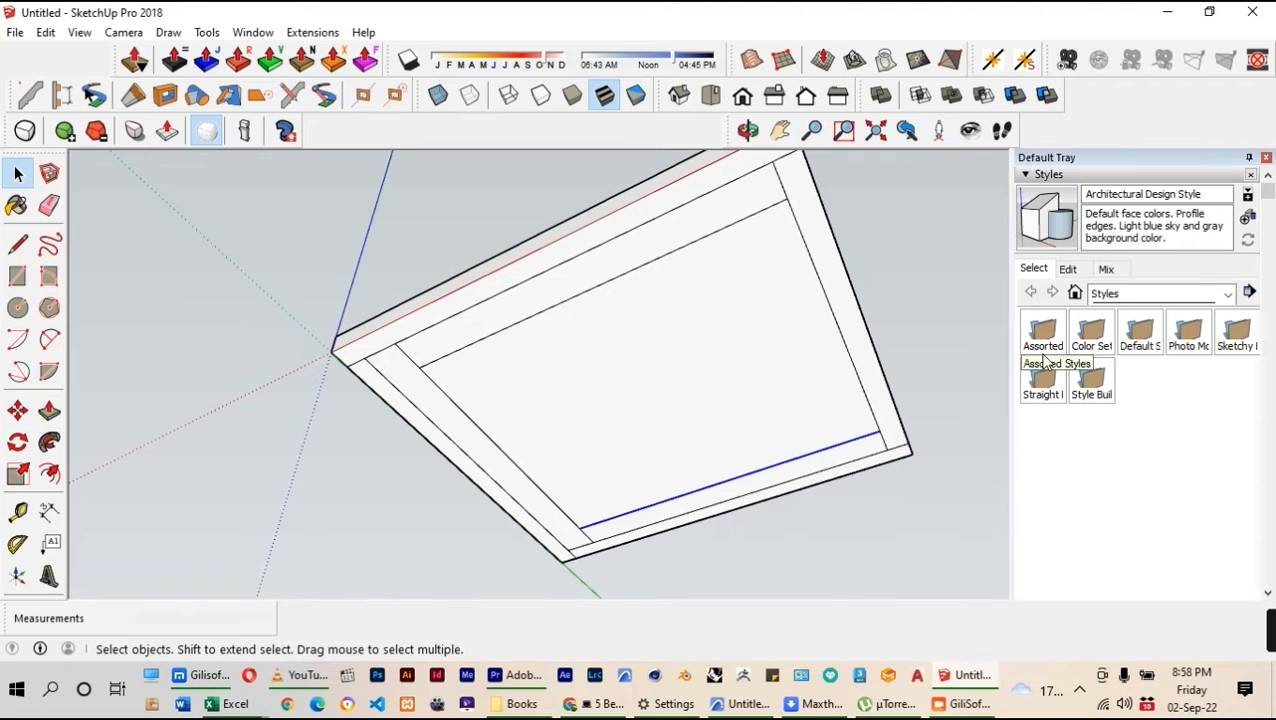
Copy the inset line opposite the green-axis edge 50 mm further inward on the underside
{"action": "left_click", "coordinate": [851, 360]}
{"action": "key", "text": "m"}
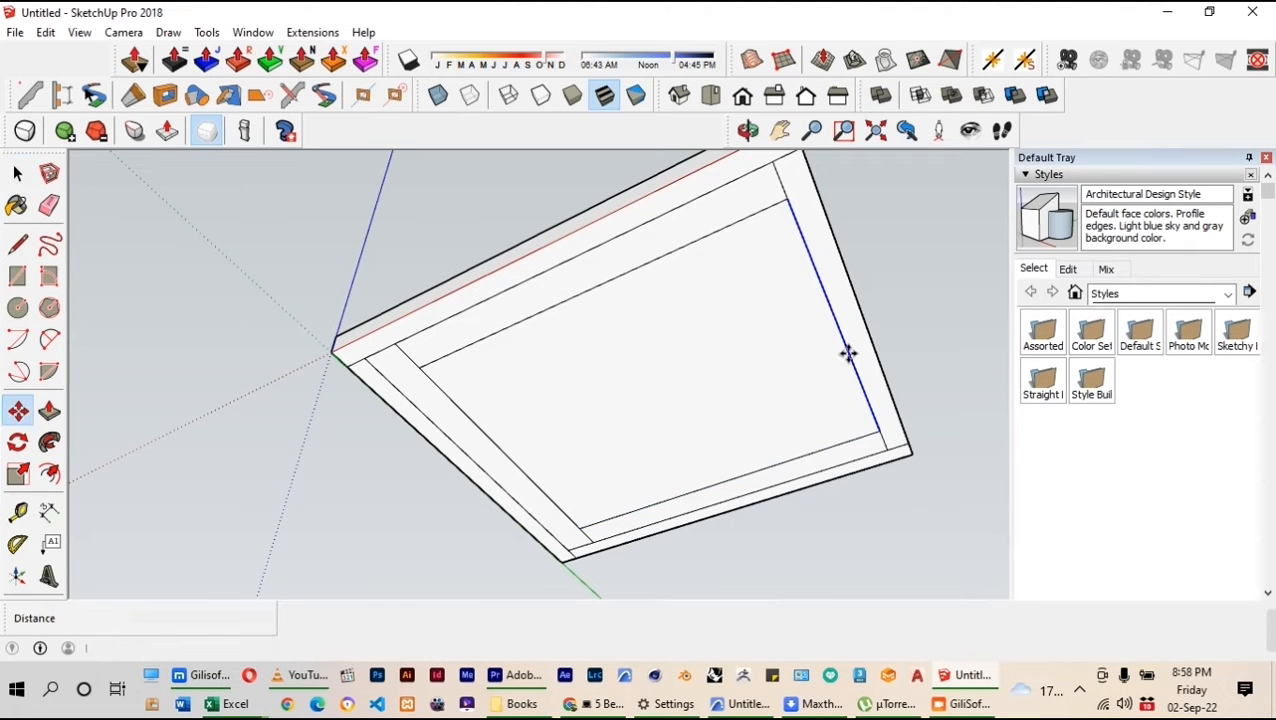
{"action": "left_click", "coordinate": [846, 353]}
{"action": "key", "text": "ctrl"}
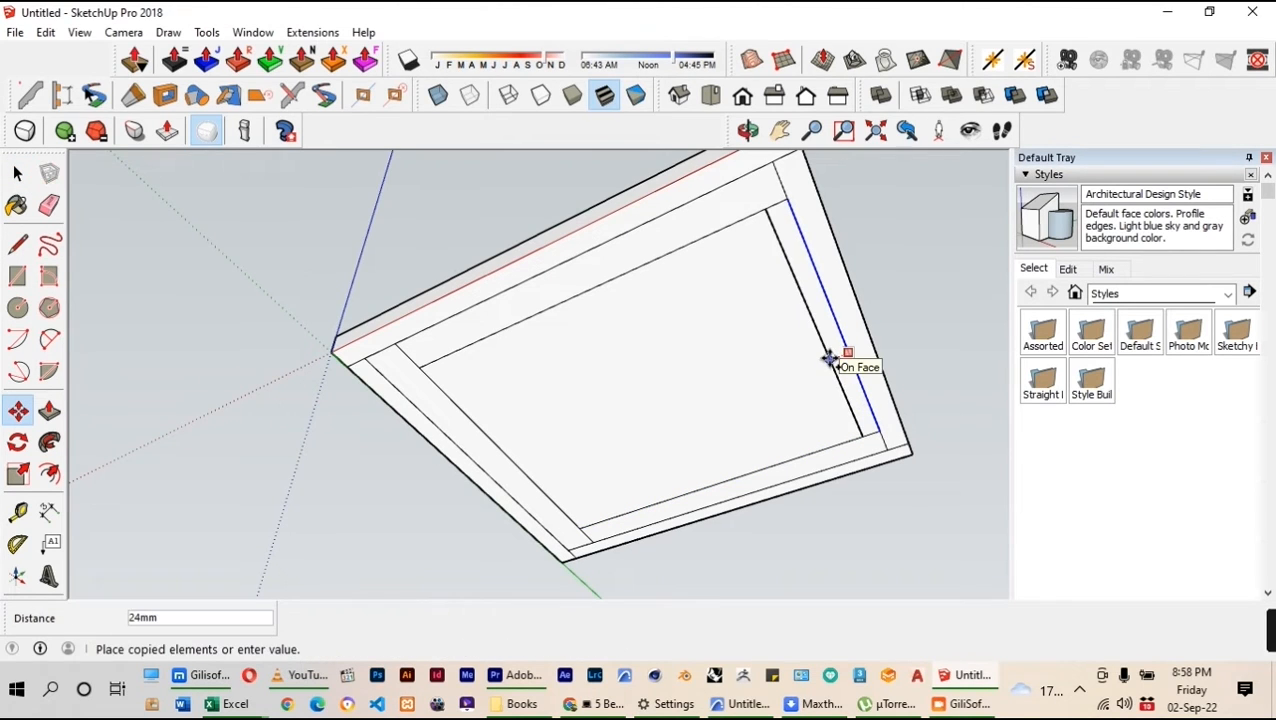
{"action": "type", "text": "50"}
{"action": "key", "text": "Return"}
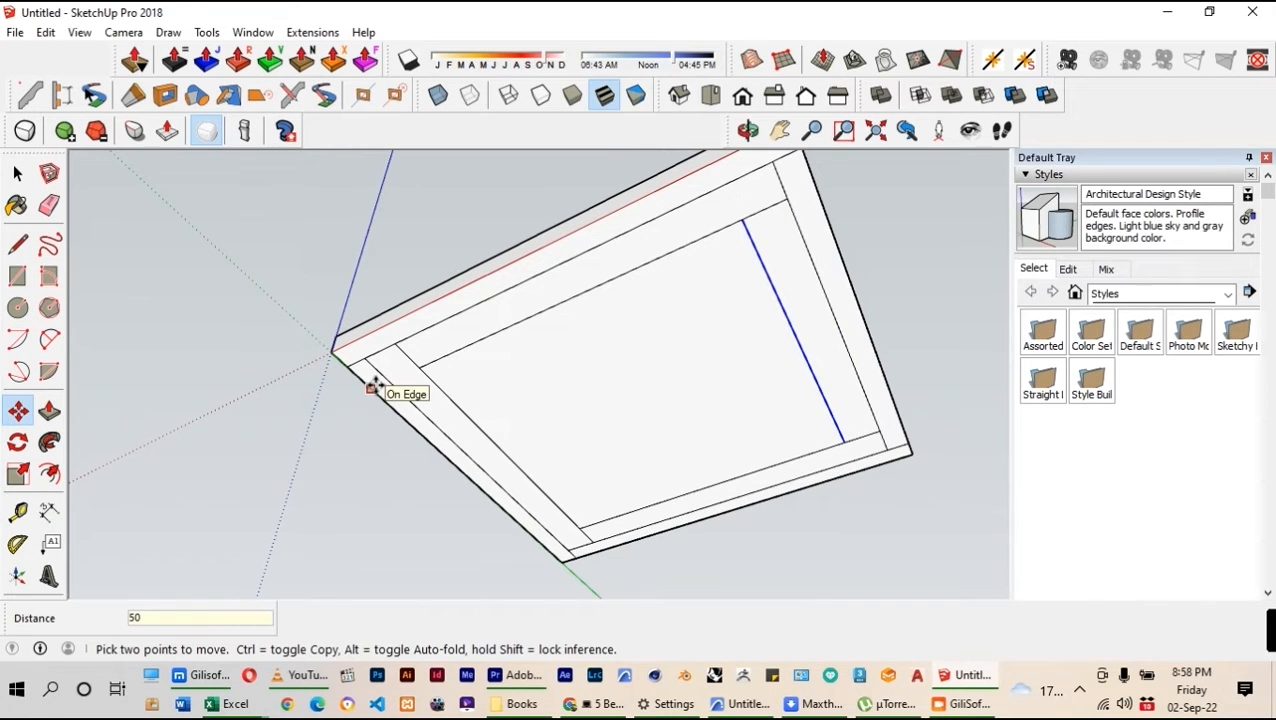
Draw a 50 mm line closing the corner square nearest the origin, extending the inner line out to the 30 mm inset line
{"action": "left_click", "coordinate": [15, 250]}
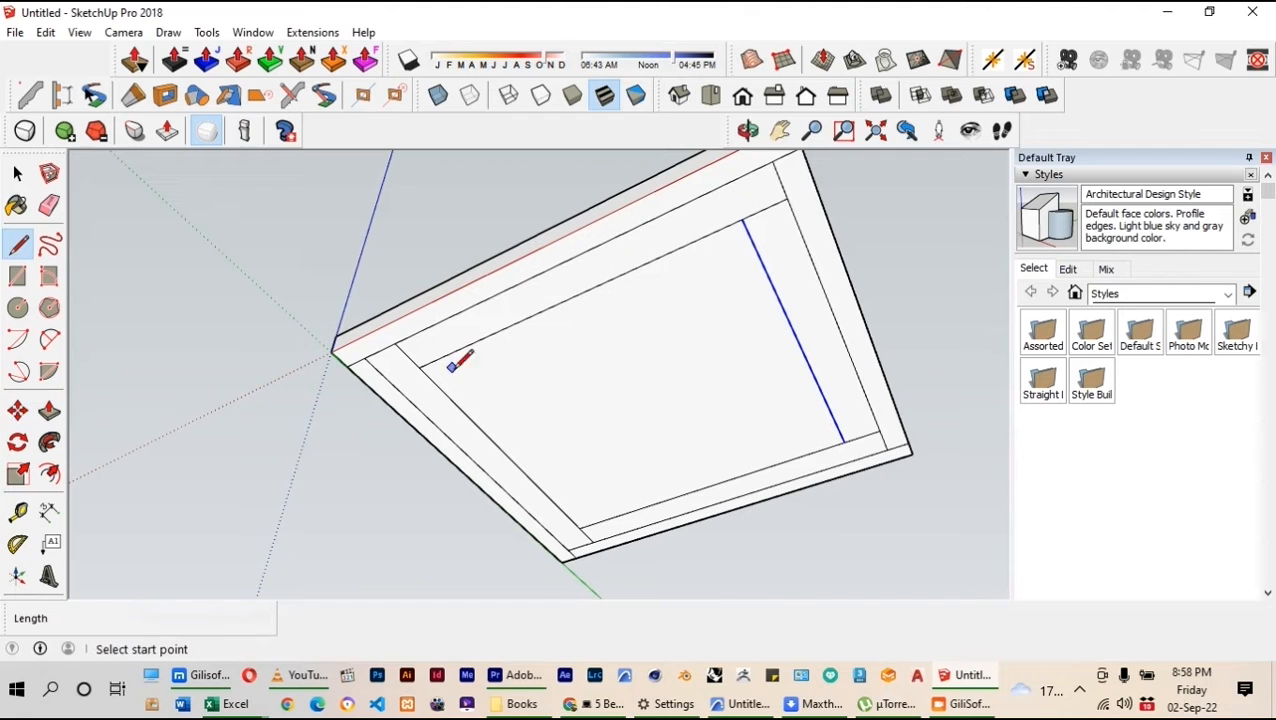
{"action": "scroll", "coordinate": [297, 343], "scroll_direction": "up", "scroll_amount": 1}
{"action": "scroll", "coordinate": [297, 343], "scroll_direction": "up", "scroll_amount": 1}
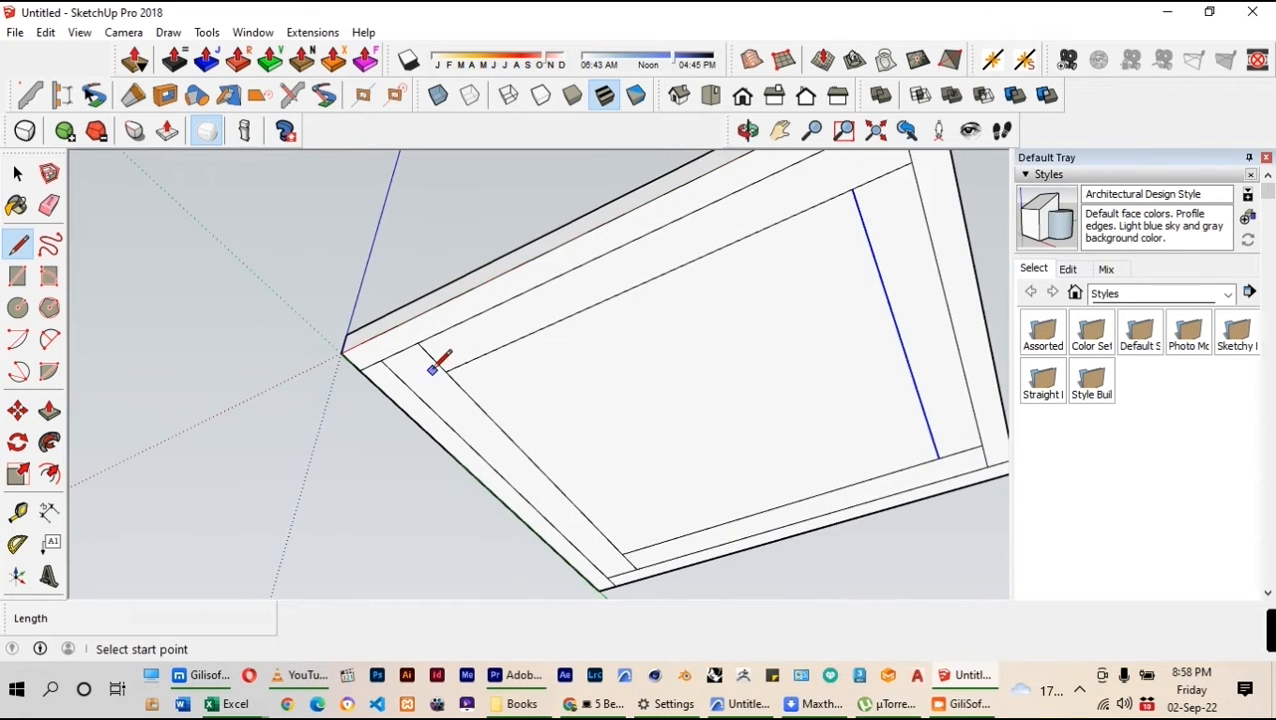
{"action": "left_click", "coordinate": [445, 371]}
{"action": "left_click", "coordinate": [412, 386]}
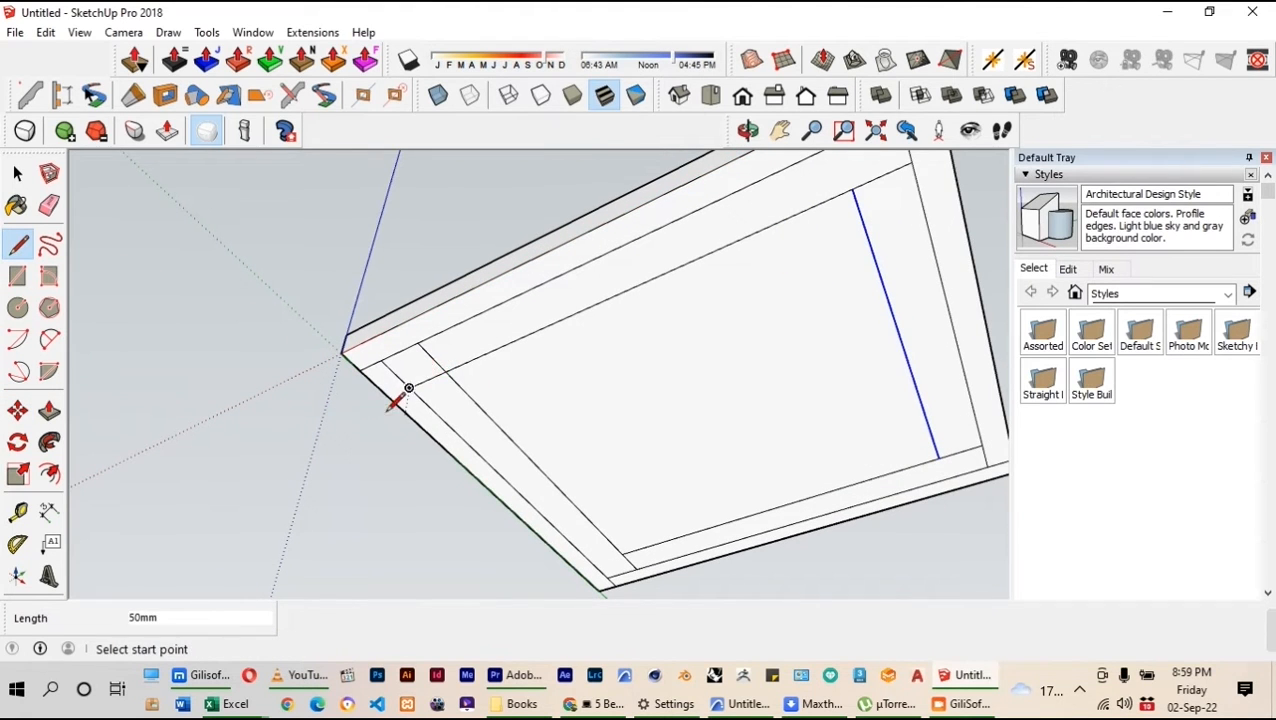
Close the other three corner squares on the underside with 50 mm lines from the inner line ends to the 30 mm inset lines
{"action": "scroll", "coordinate": [388, 410], "scroll_direction": "down", "scroll_amount": 1}
{"action": "scroll", "coordinate": [709, 301], "scroll_direction": "up", "scroll_amount": 1}
{"action": "left_click", "coordinate": [725, 239]}
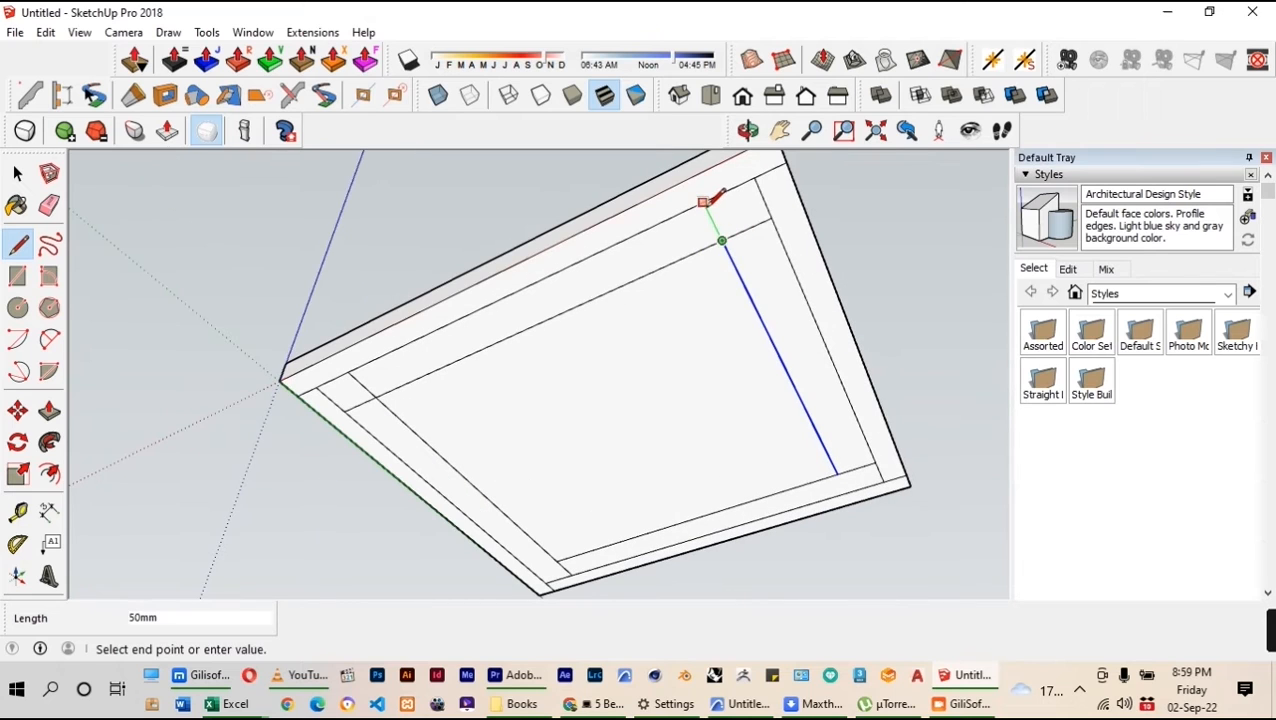
{"action": "left_click", "coordinate": [705, 205]}
{"action": "left_click", "coordinate": [838, 471]}
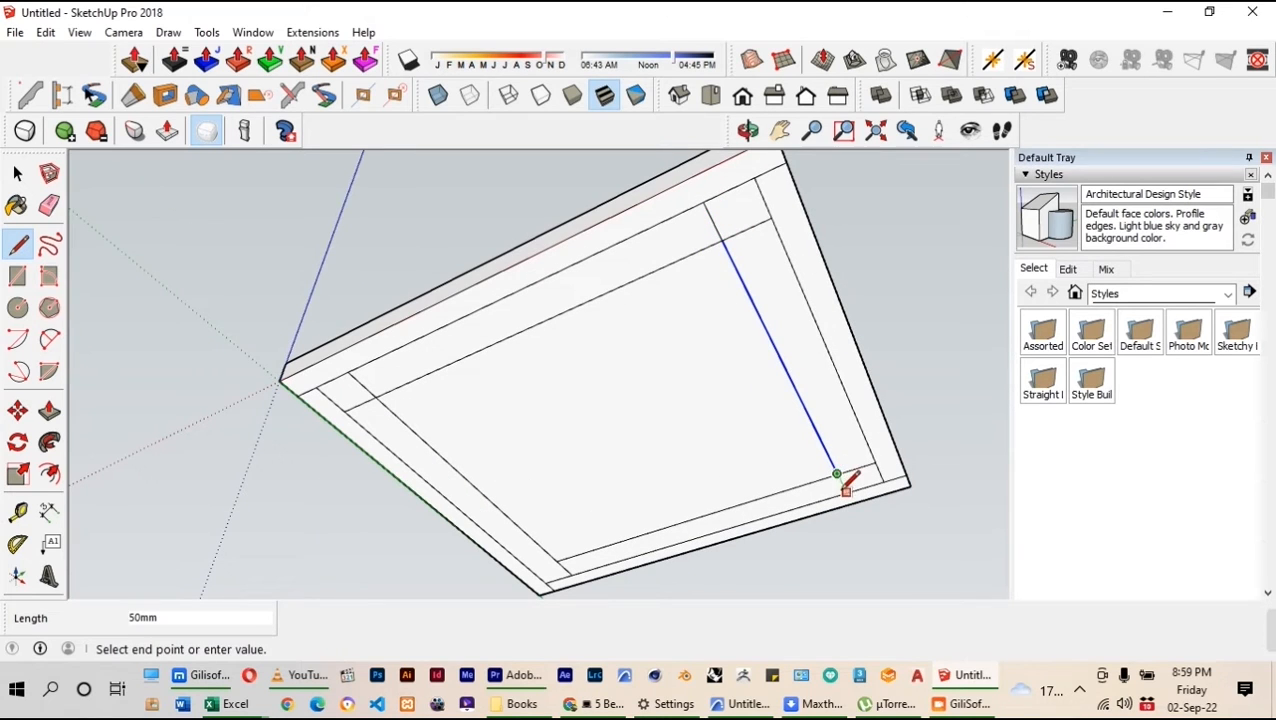
{"action": "left_click", "coordinate": [846, 490]}
{"action": "left_click", "coordinate": [557, 561]}
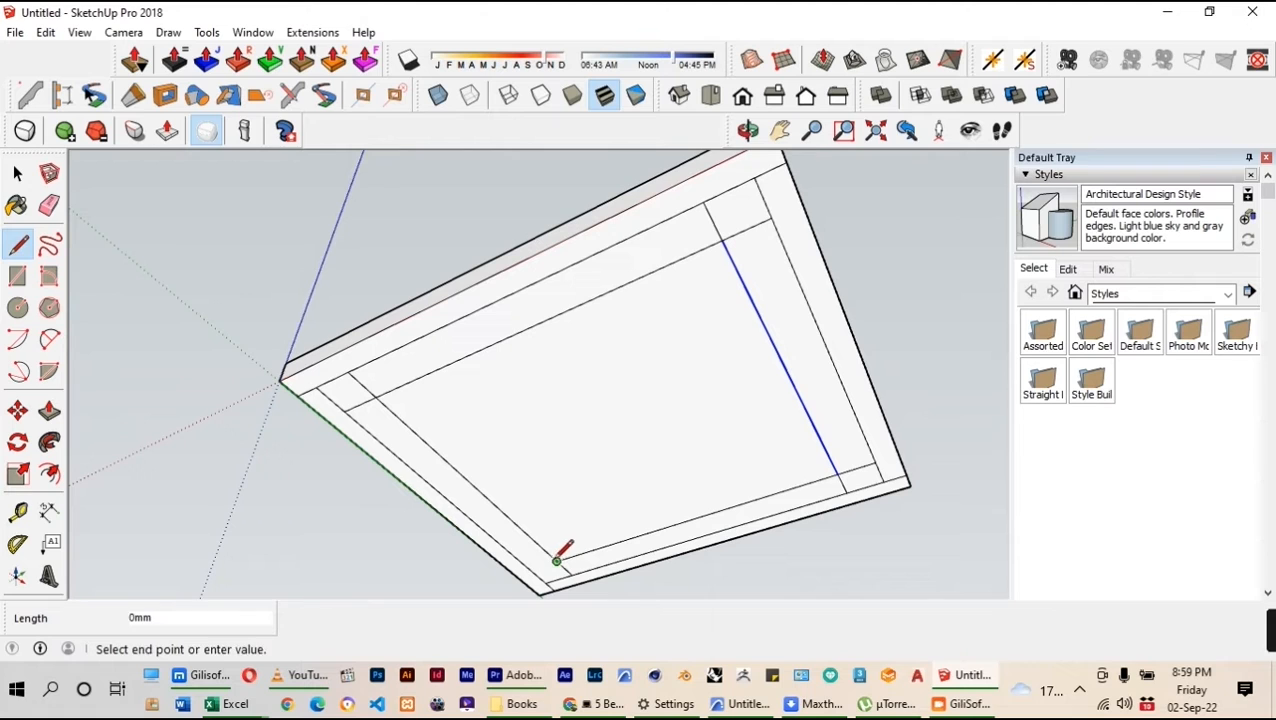
{"action": "left_click", "coordinate": [538, 562]}
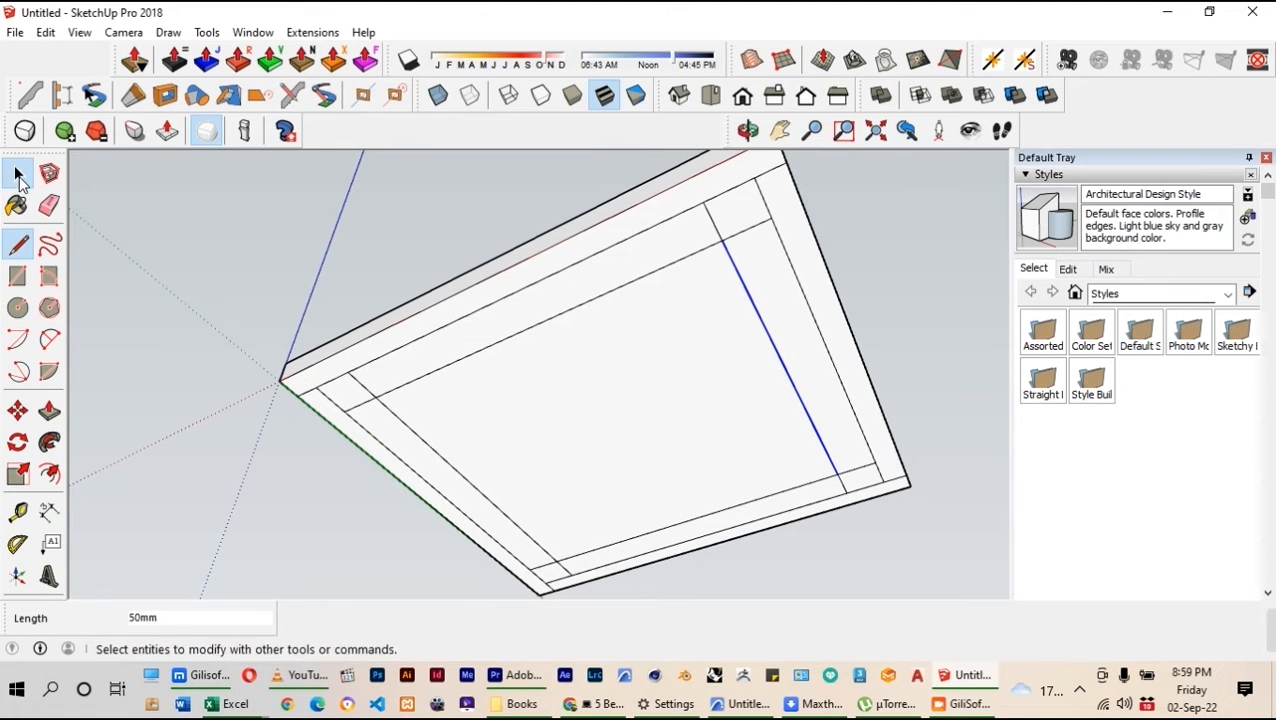
Push/Pull the corner square nearest the origin 400 mm downward to form a table leg
{"action": "left_click", "coordinate": [17, 173]}
{"action": "left_click", "coordinate": [347, 394]}
{"action": "middle_click_drag", "start_coordinate": [562, 357], "coordinate": [595, 376]}
{"action": "middle_click_drag", "start_coordinate": [433, 413], "coordinate": [498, 339]}
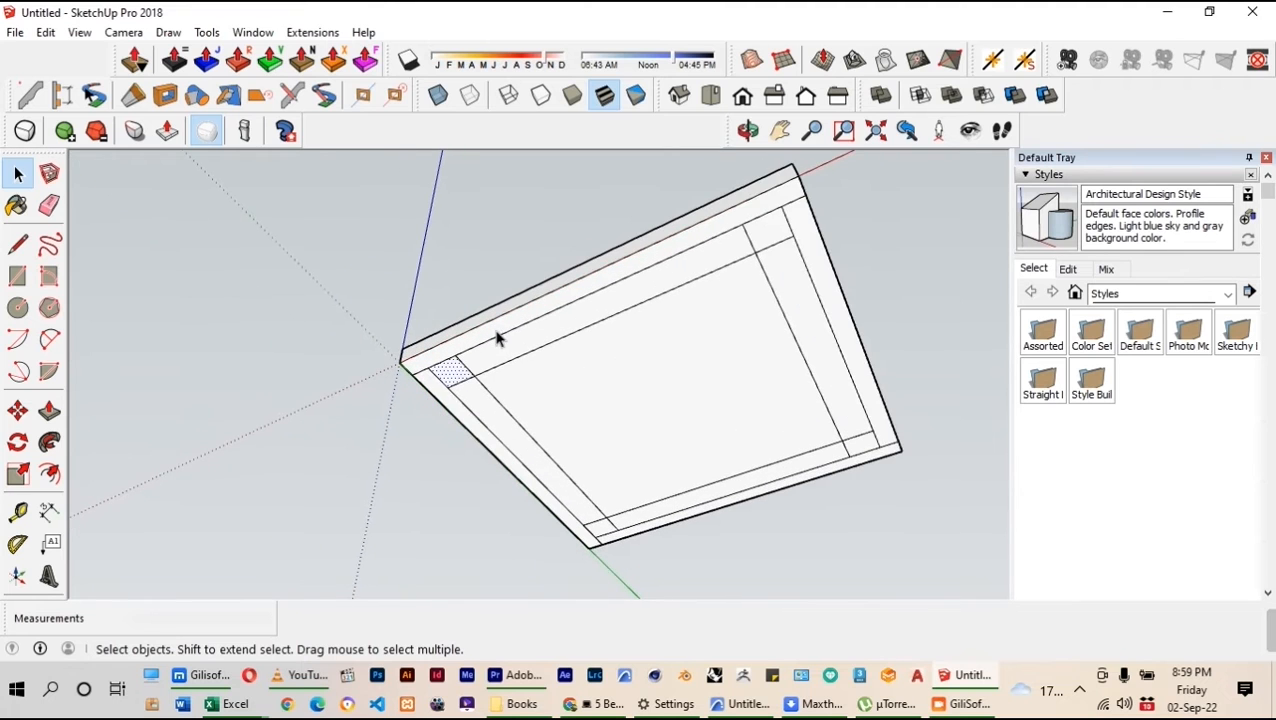
{"action": "middle_click_drag", "start_coordinate": [563, 297], "coordinate": [540, 316]}
{"action": "middle_click_drag", "start_coordinate": [481, 357], "coordinate": [657, 261]}
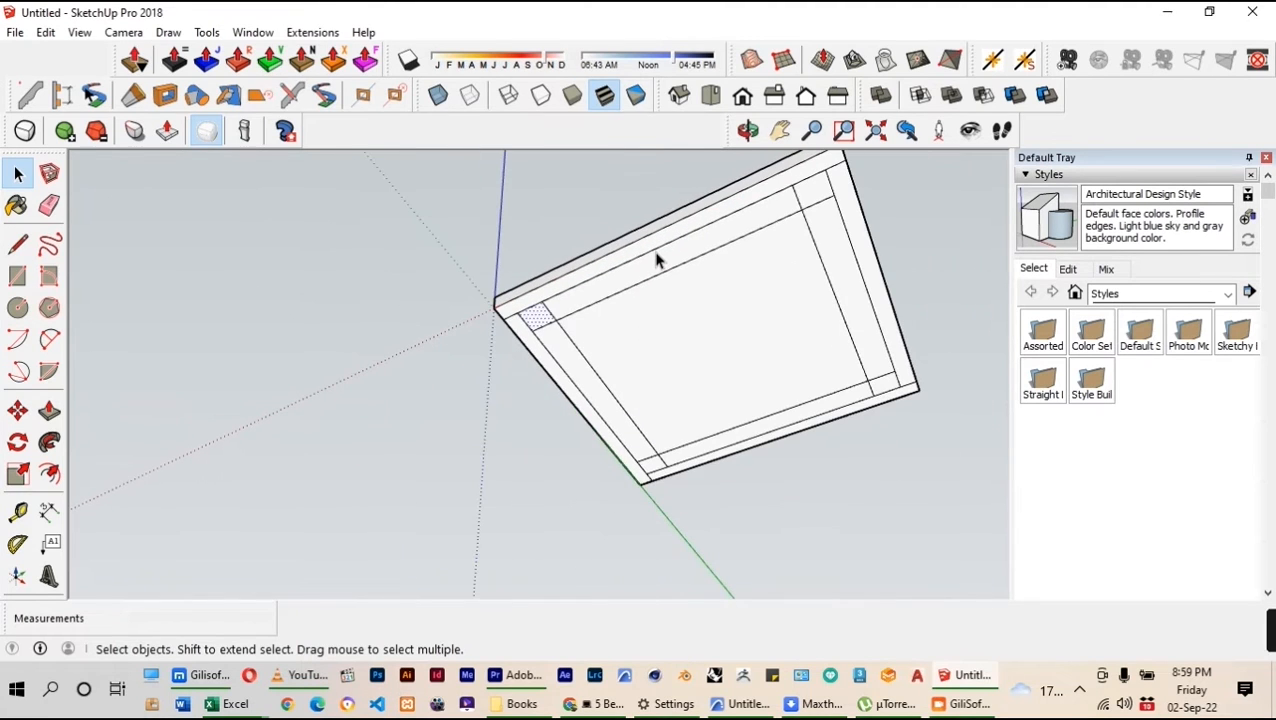
{"action": "left_click", "coordinate": [46, 415]}
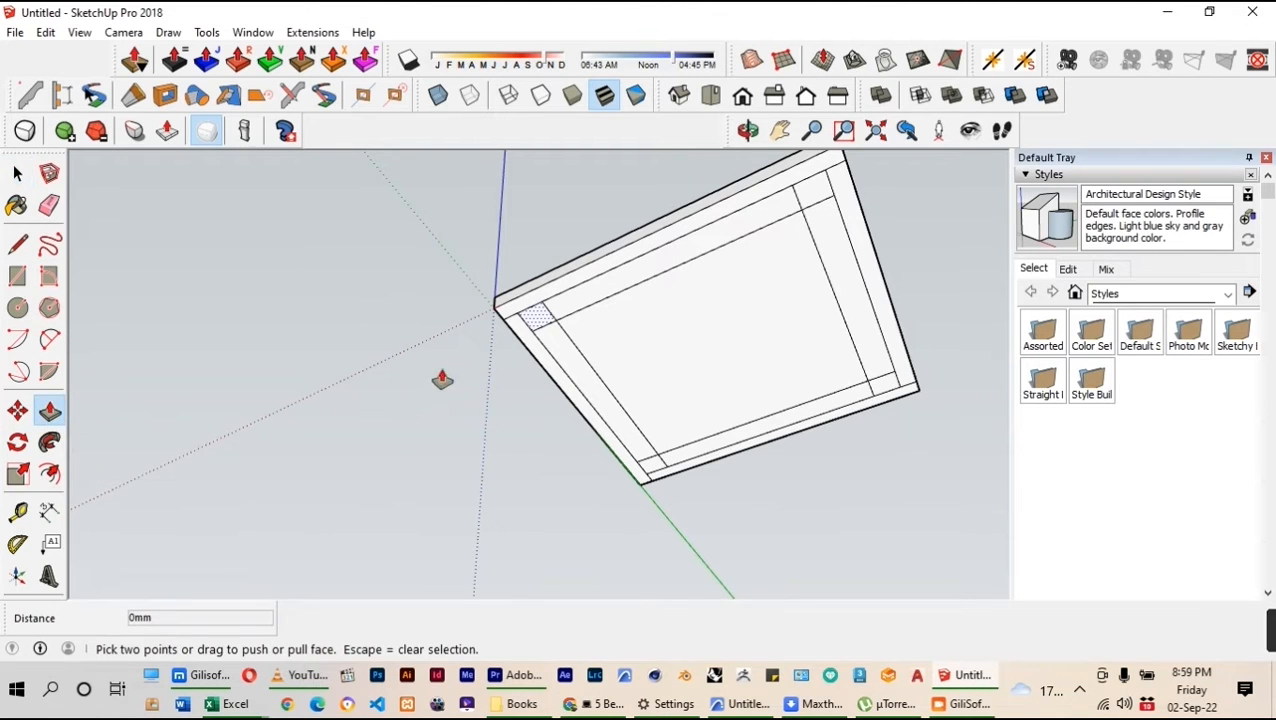
{"action": "left_click", "coordinate": [536, 327]}
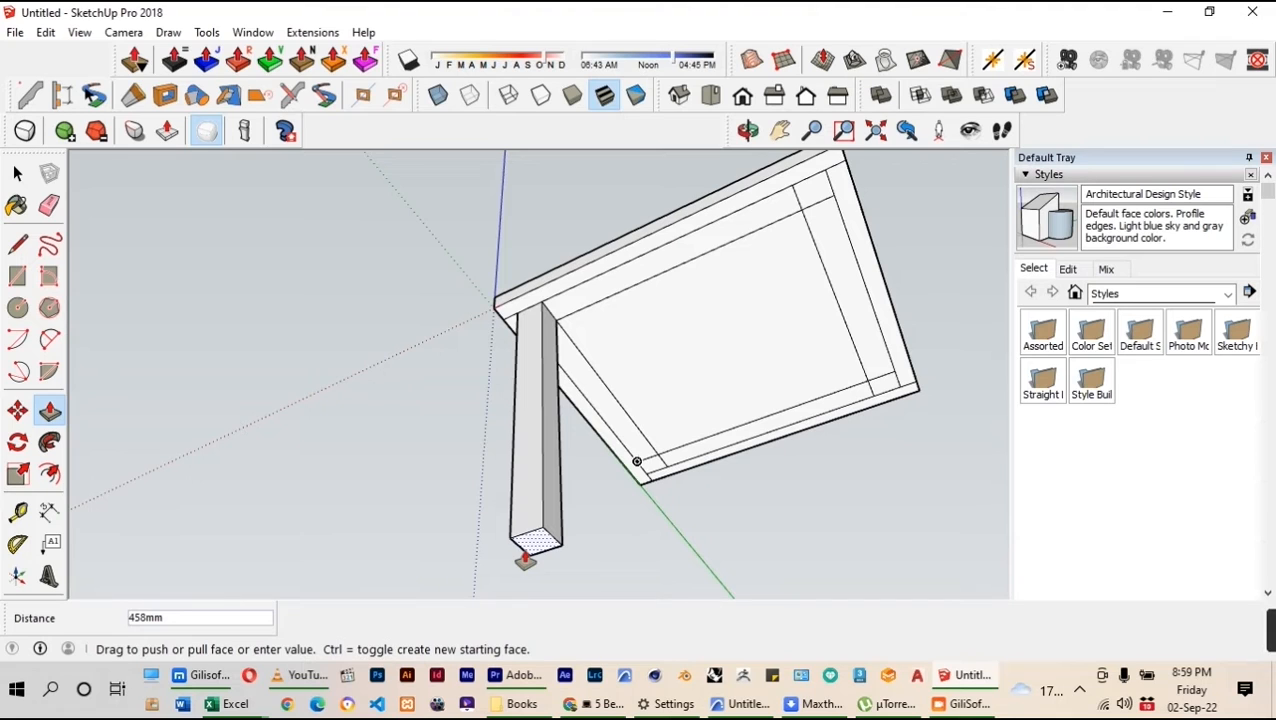
{"action": "type", "text": "400"}
{"action": "key", "text": "Return"}
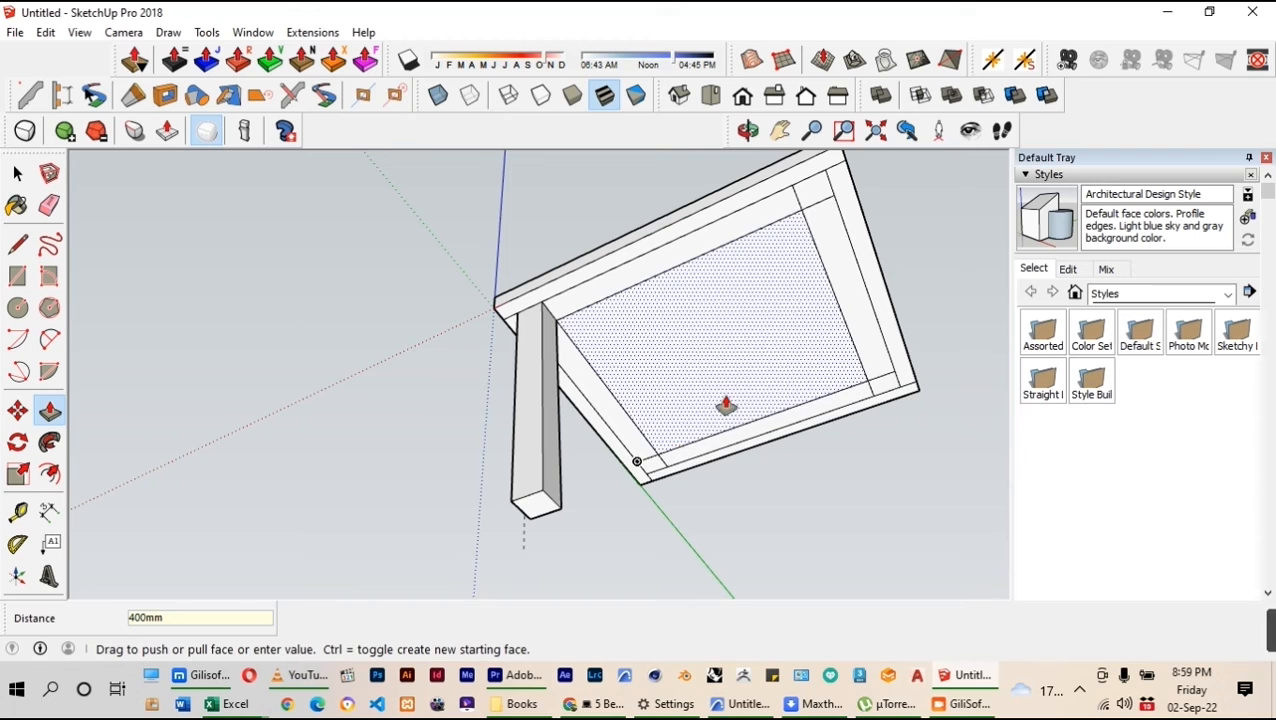
Repeat the 400 mm Push/Pull on the other three corner squares to form the remaining legs
{"action": "double_click", "coordinate": [813, 210]}
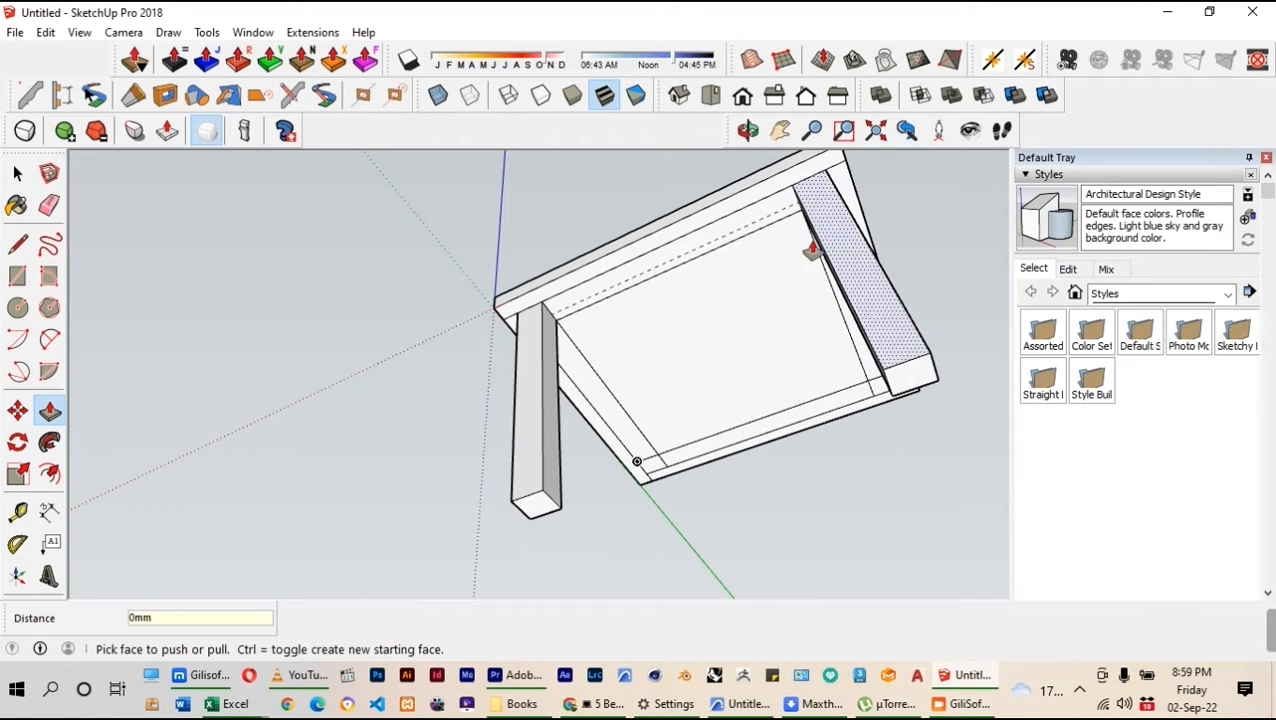
{"action": "double_click", "coordinate": [637, 484]}
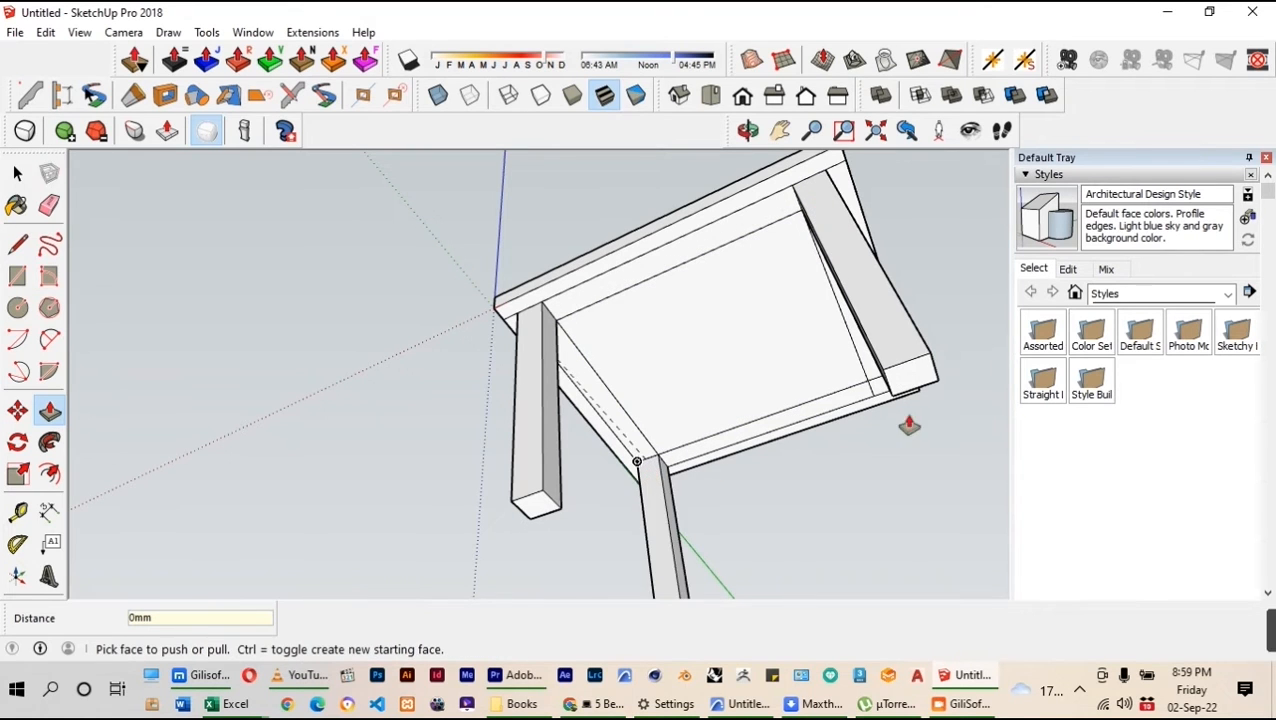
{"action": "double_click", "coordinate": [882, 393]}
{"action": "scroll", "coordinate": [630, 388], "scroll_direction": "down", "scroll_amount": 3}
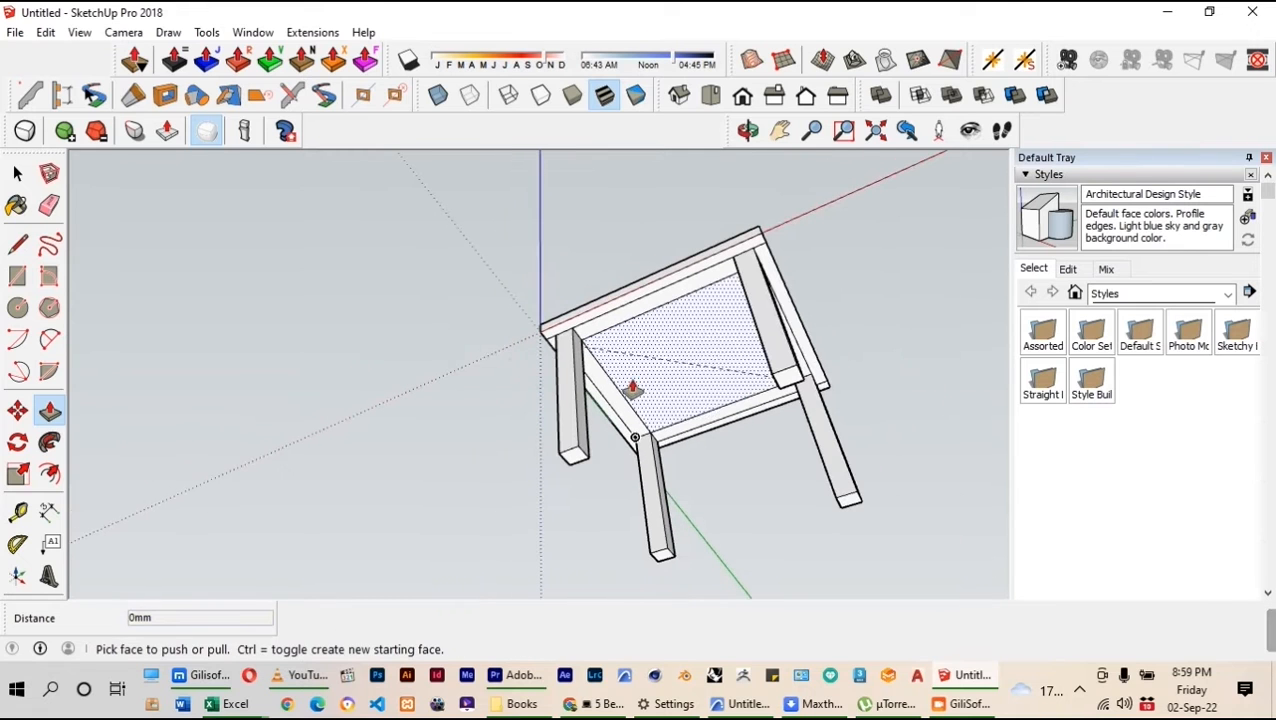
{"action": "scroll", "coordinate": [630, 388], "scroll_direction": "up", "scroll_amount": 2}
{"action": "left_click", "coordinate": [18, 173]}
{"action": "scroll", "coordinate": [790, 290], "scroll_direction": "down", "scroll_amount": 2}
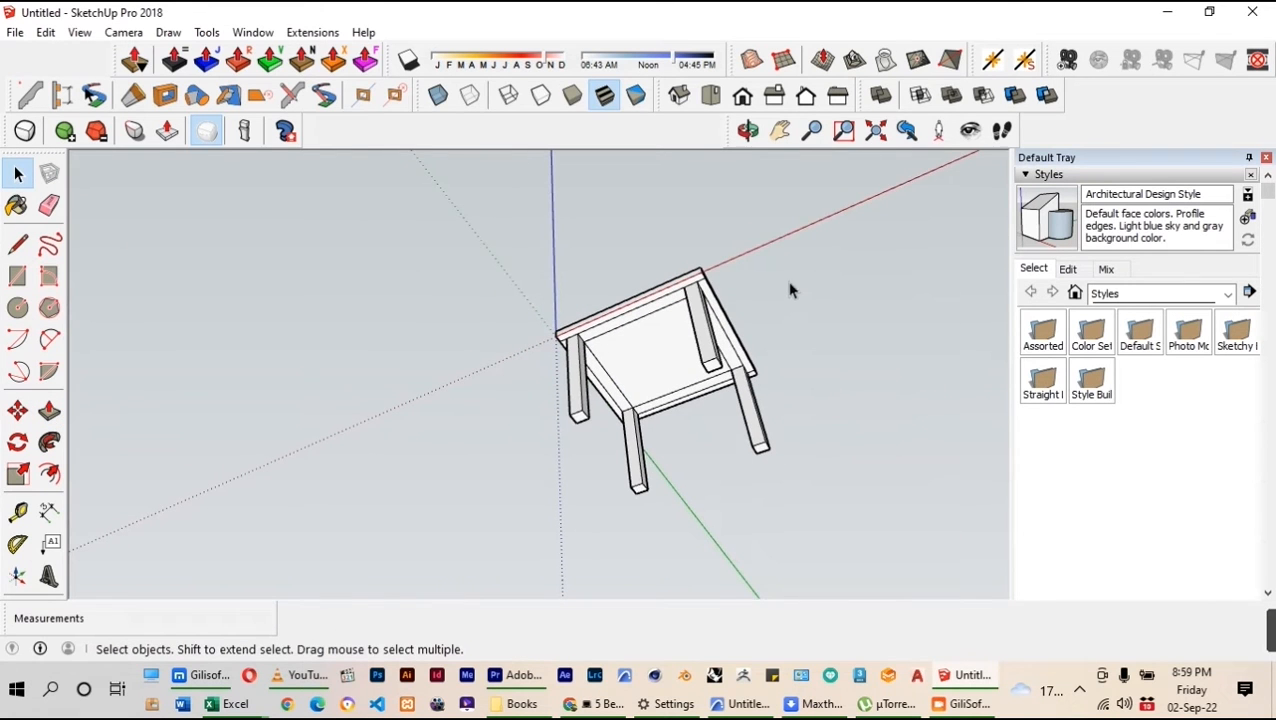
Show the table in the front view with parallel projection
{"action": "key", "text": "o"}
{"action": "left_click_drag", "start_coordinate": [655, 274], "coordinate": [464, 249]}
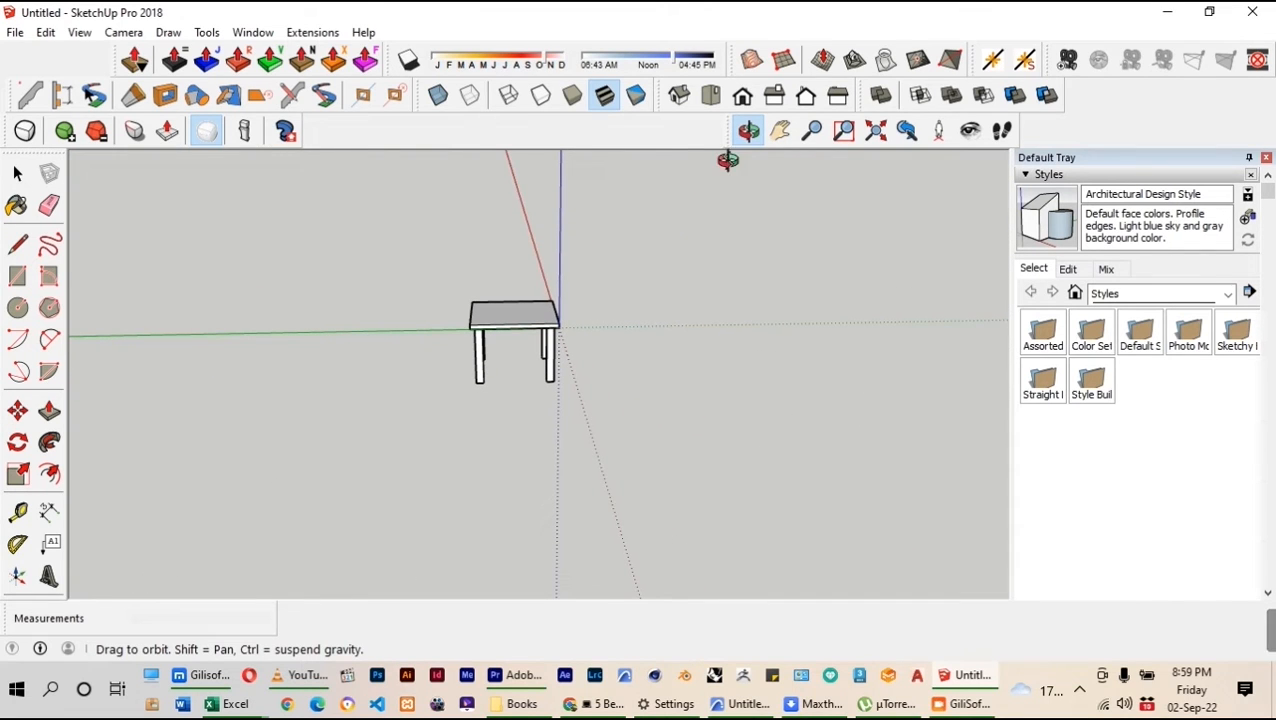
{"action": "left_click", "coordinate": [743, 97]}
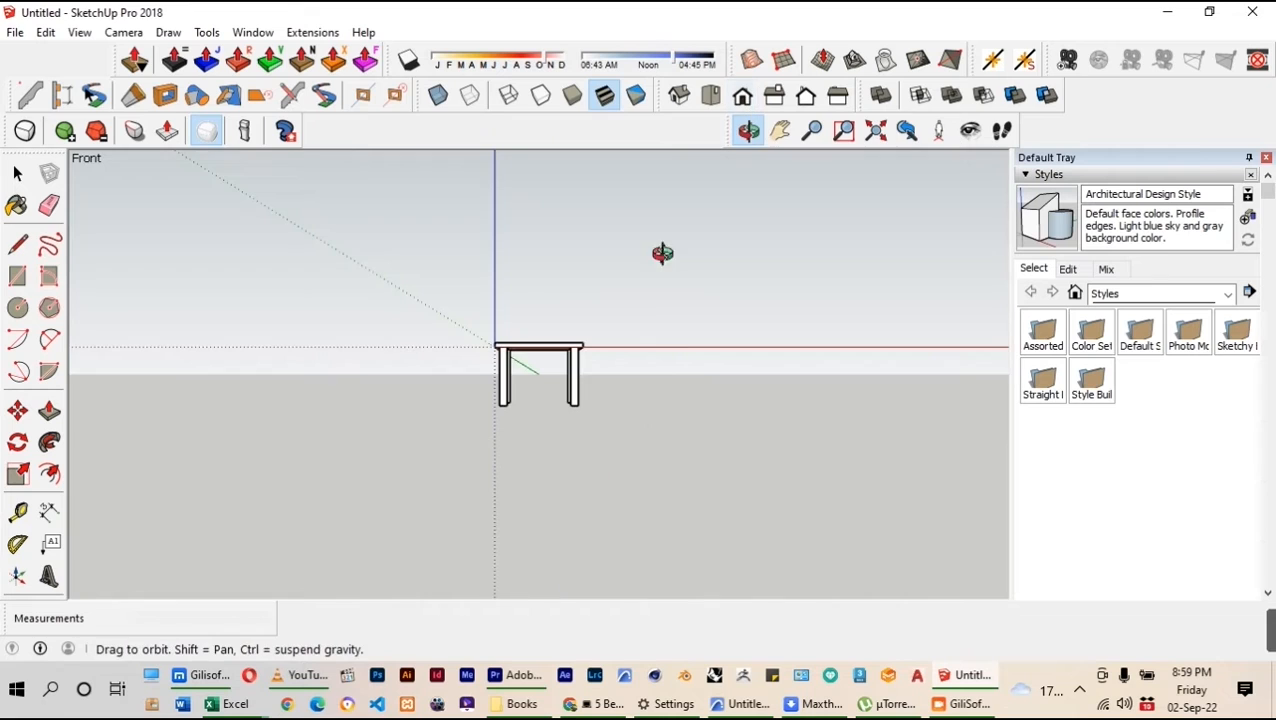
{"action": "left_click", "coordinate": [17, 174]}
{"action": "left_click_drag", "start_coordinate": [689, 282], "coordinate": [476, 470]}
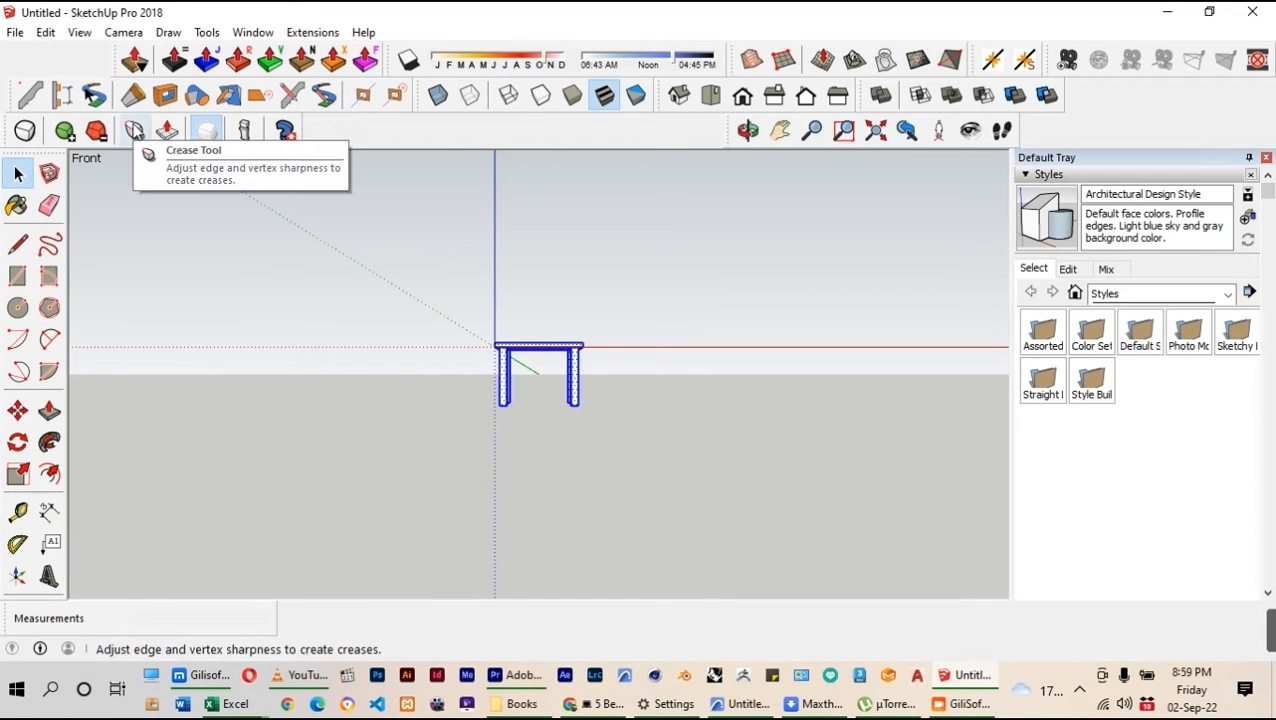
{"action": "left_click", "coordinate": [123, 32]}
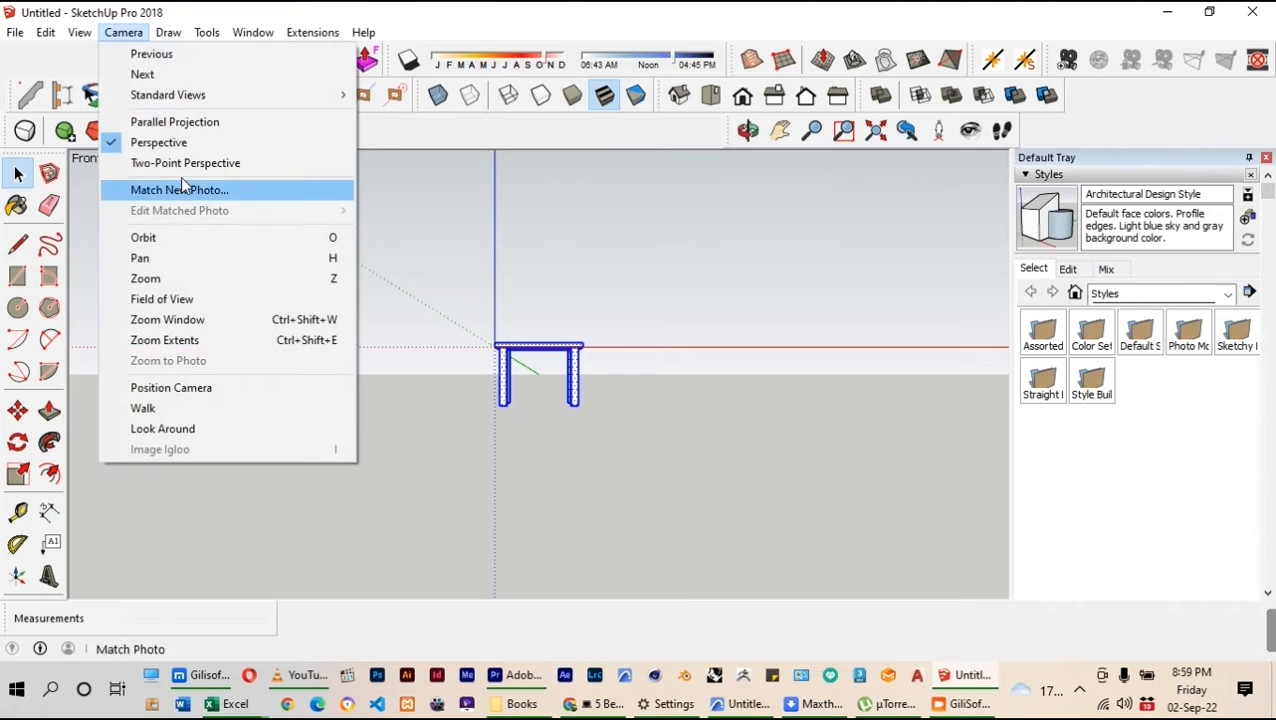
{"action": "left_click", "coordinate": [182, 128]}
Select the whole table and move it up about 404 mm so the leg bottoms rest on the red axis
{"action": "left_click_drag", "start_coordinate": [615, 291], "coordinate": [484, 438]}
{"action": "key", "text": "m"}
{"action": "scroll", "coordinate": [566, 405], "scroll_direction": "up", "scroll_amount": 2}
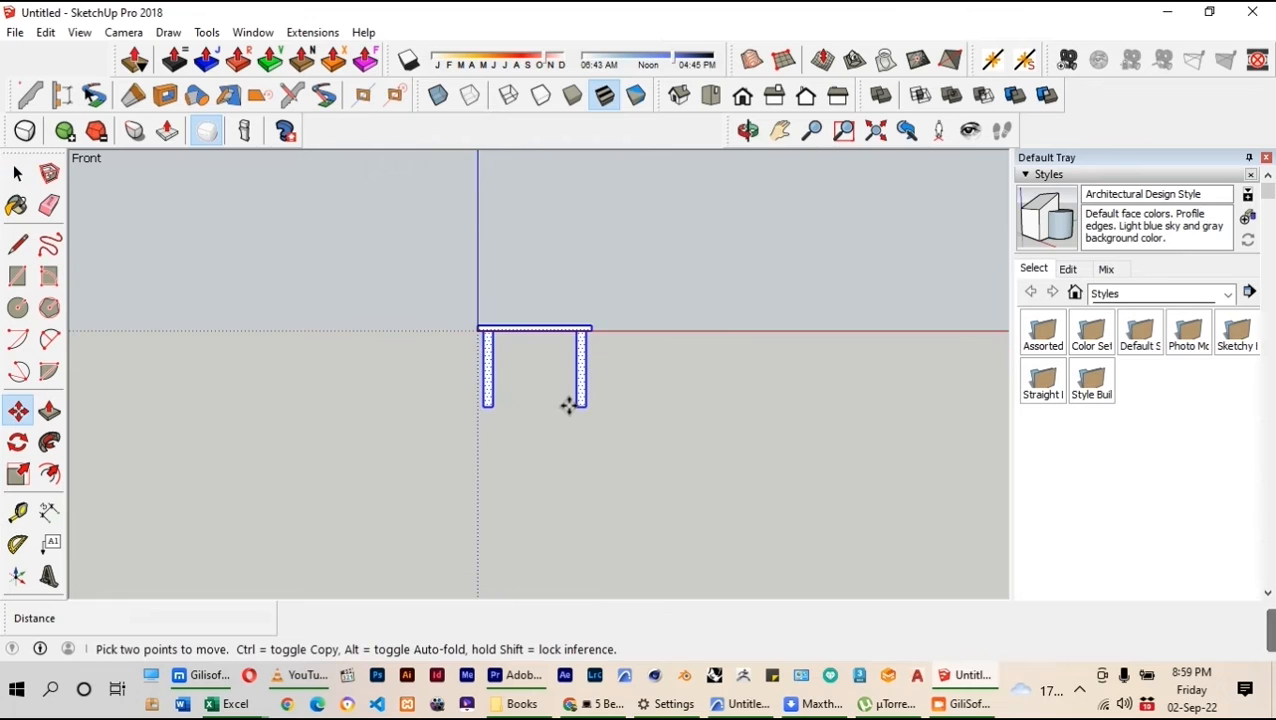
{"action": "left_click", "coordinate": [578, 404]}
{"action": "scroll", "coordinate": [570, 308], "scroll_direction": "up", "scroll_amount": 2}
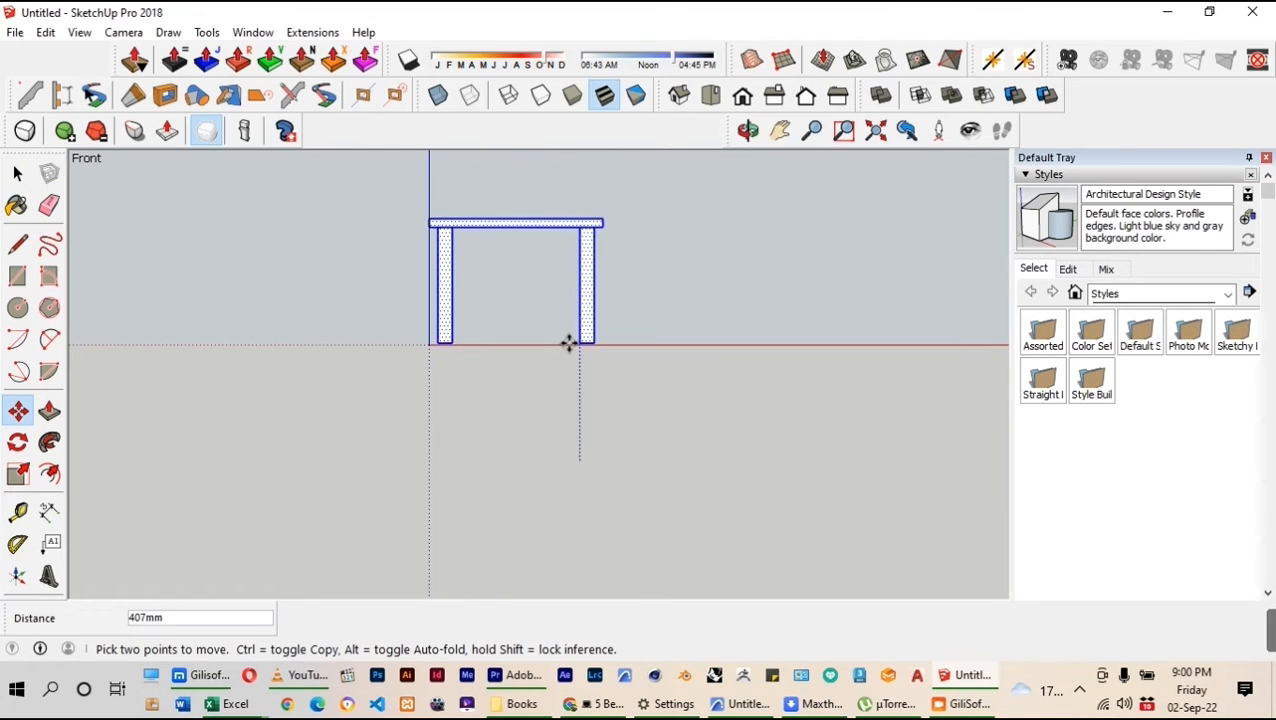
{"action": "left_click", "coordinate": [578, 345]}
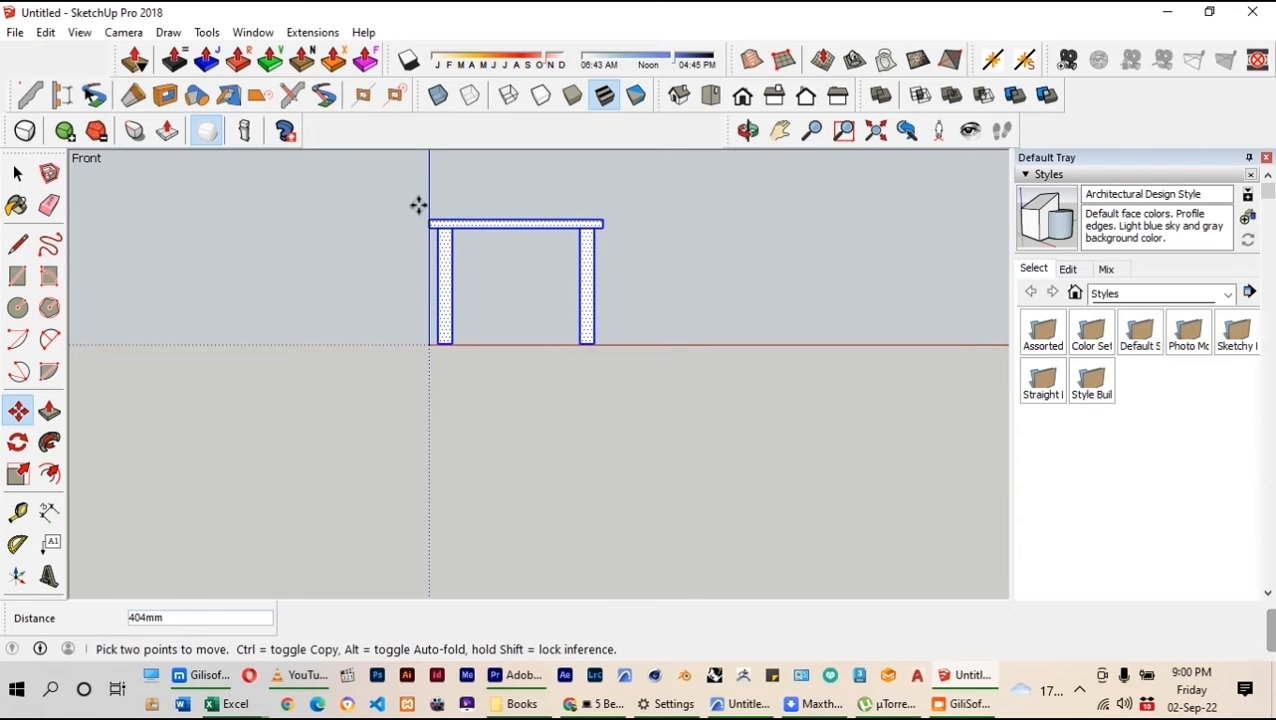
Switch to the isometric view of the table and clear the selection
{"action": "left_click", "coordinate": [679, 95]}
{"action": "scroll", "coordinate": [625, 325], "scroll_direction": "down", "scroll_amount": 2}
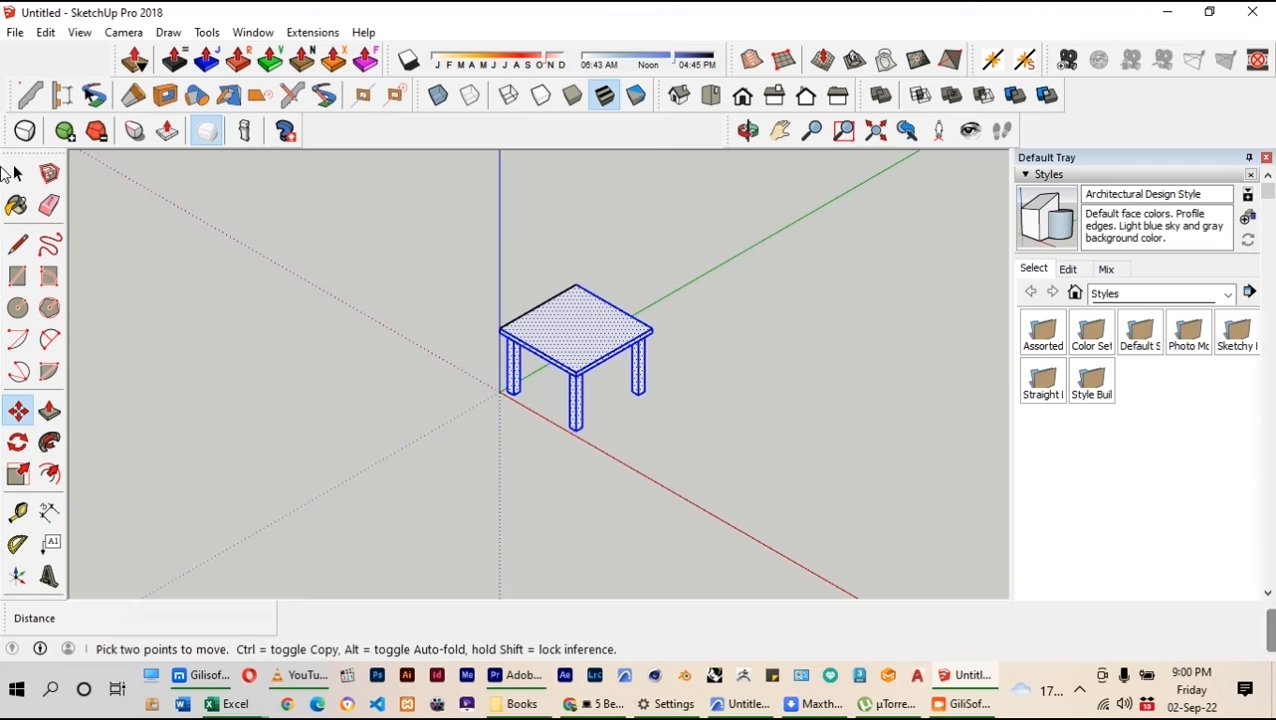
{"action": "left_click", "coordinate": [17, 174]}
{"action": "left_click", "coordinate": [447, 262]}
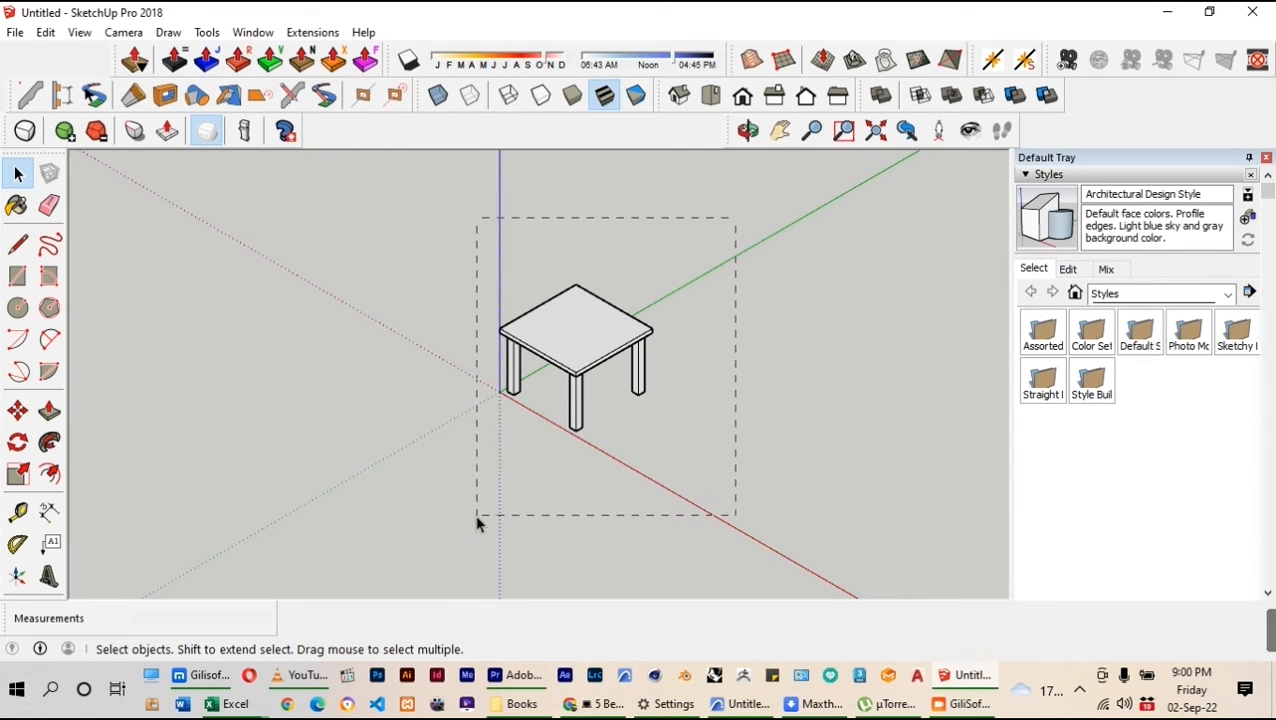
Select the whole table and export it as a 3DS 3D model named Coffee table to the Desktop
{"action": "left_click_drag", "start_coordinate": [477, 521], "coordinate": [476, 524]}
{"action": "left_click", "coordinate": [15, 33]}
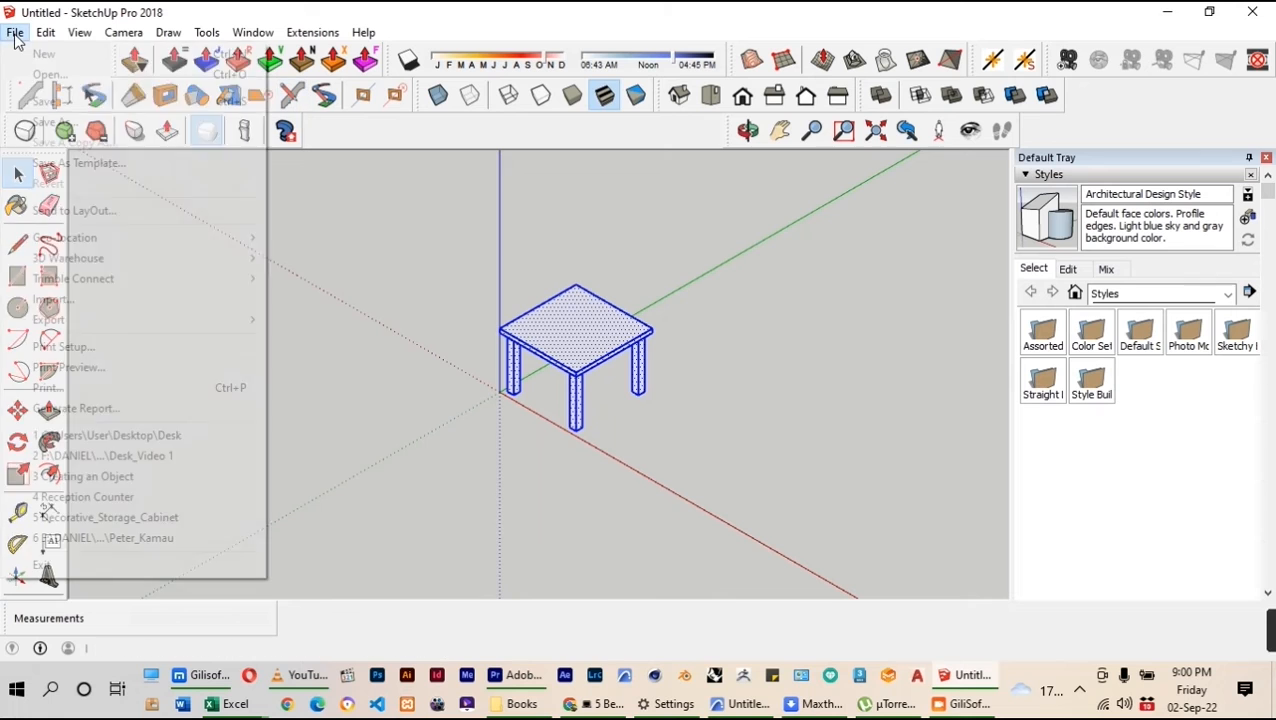
{"action": "mouse_move", "coordinate": [45, 326]}
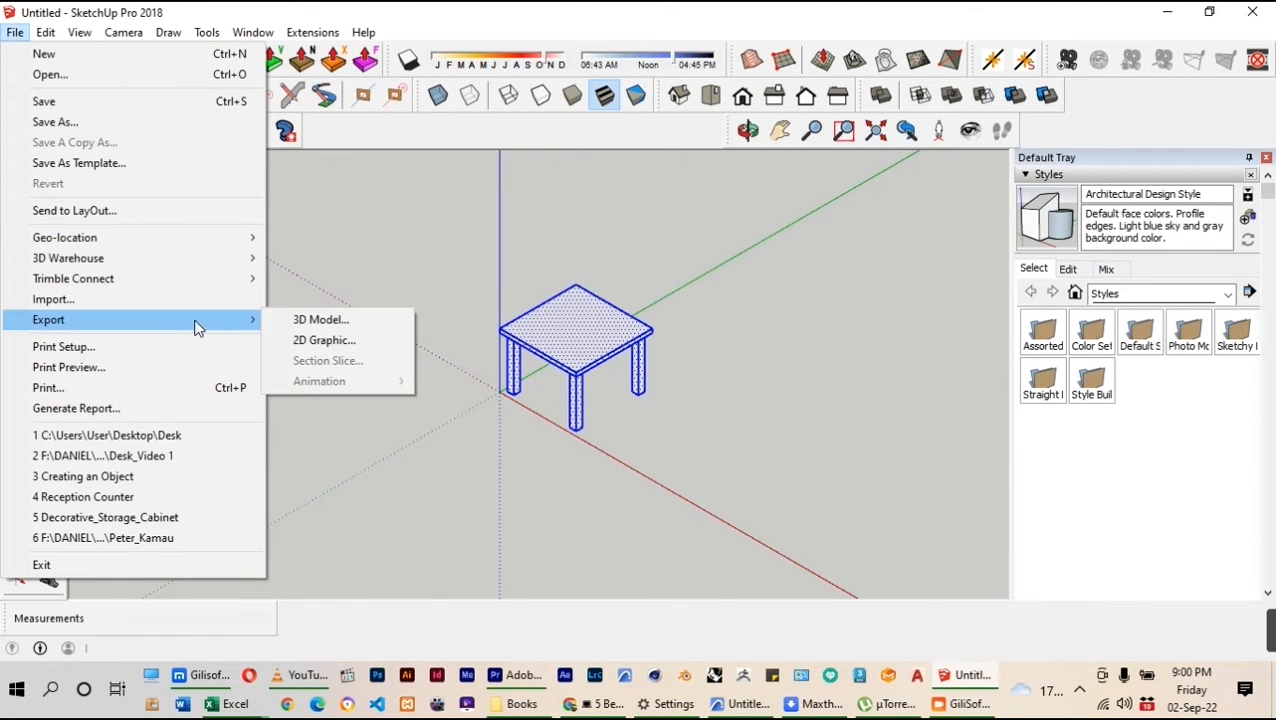
{"action": "left_click", "coordinate": [289, 319]}
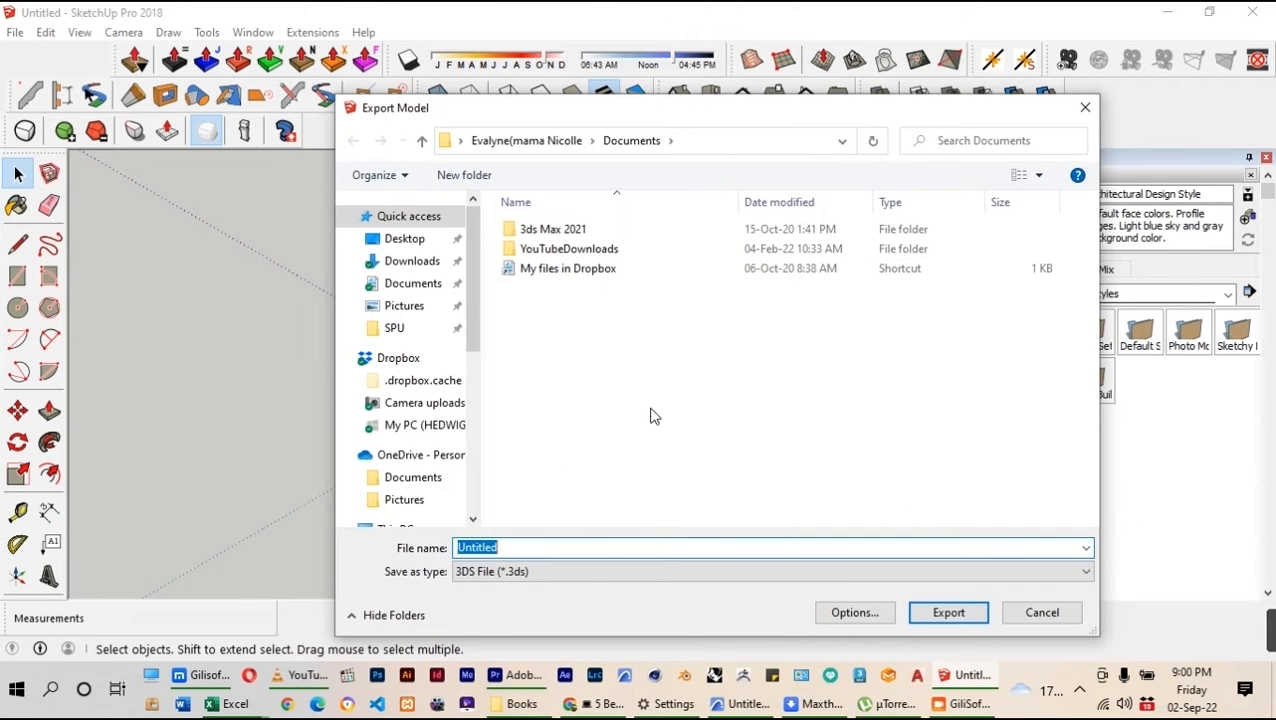
{"action": "left_click", "coordinate": [408, 240]}
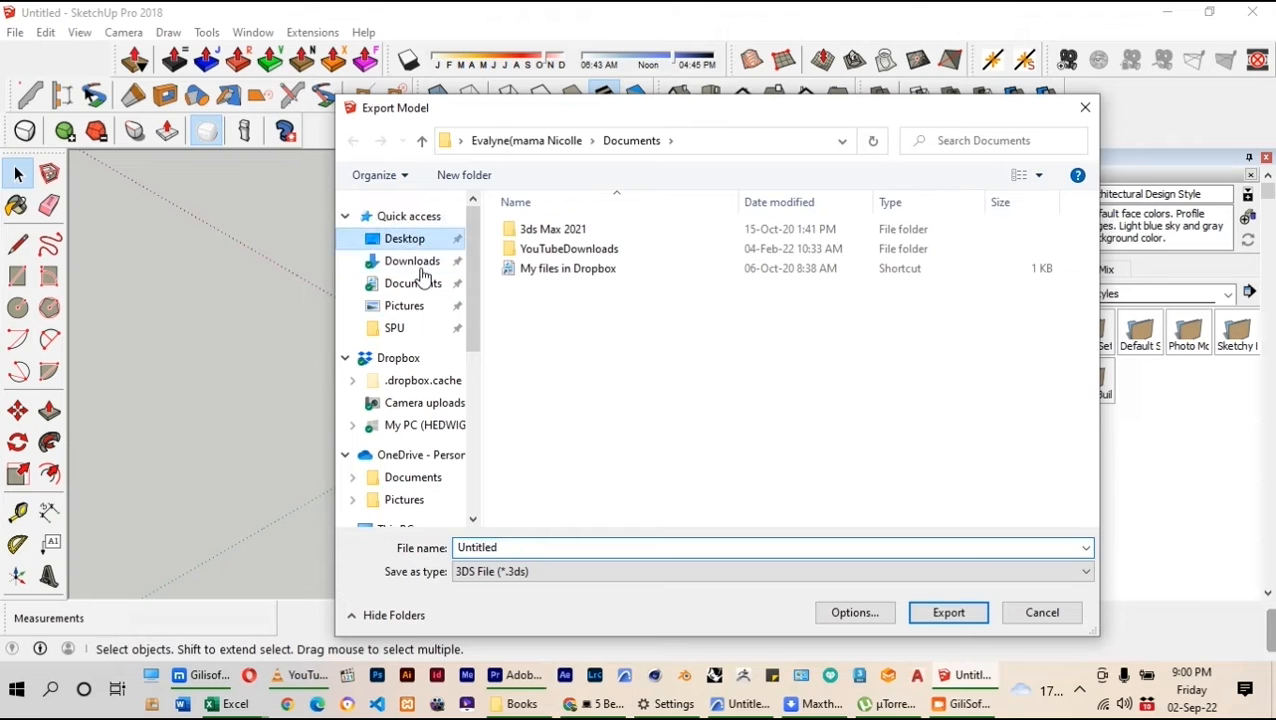
{"action": "left_click", "coordinate": [545, 542]}
{"action": "type", "text": "Coffee table"}
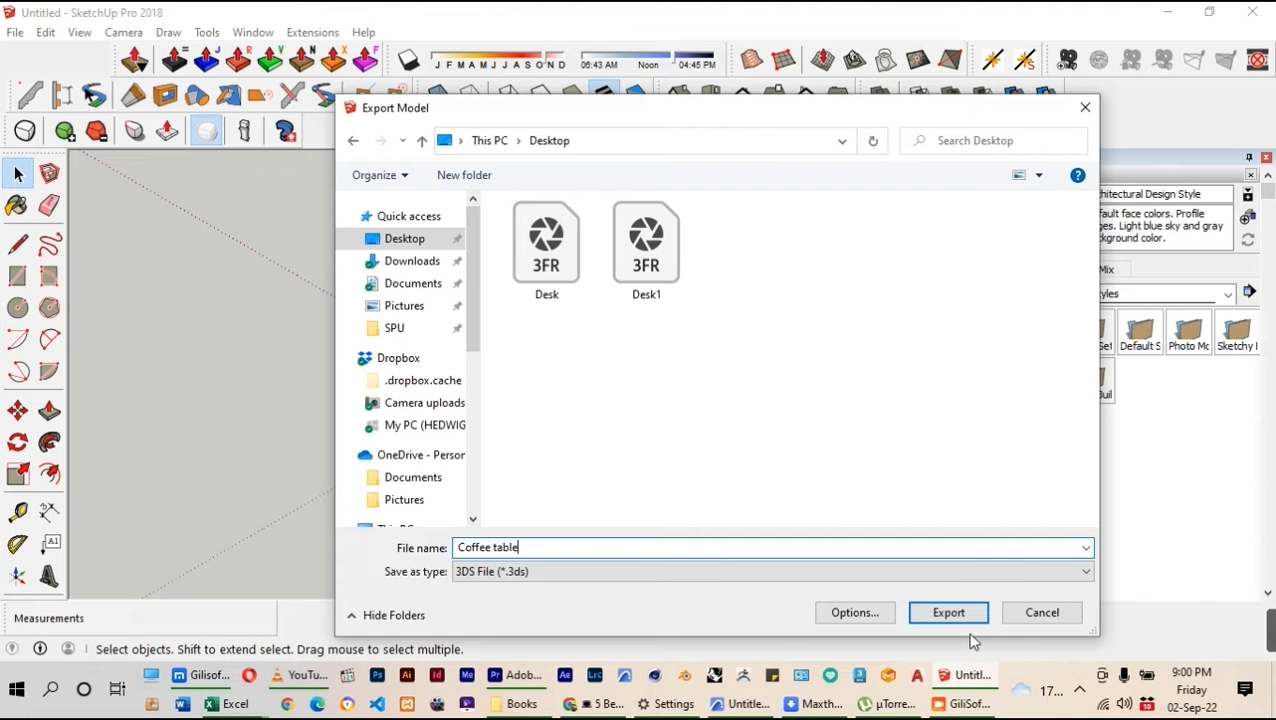
{"action": "left_click", "coordinate": [945, 612]}
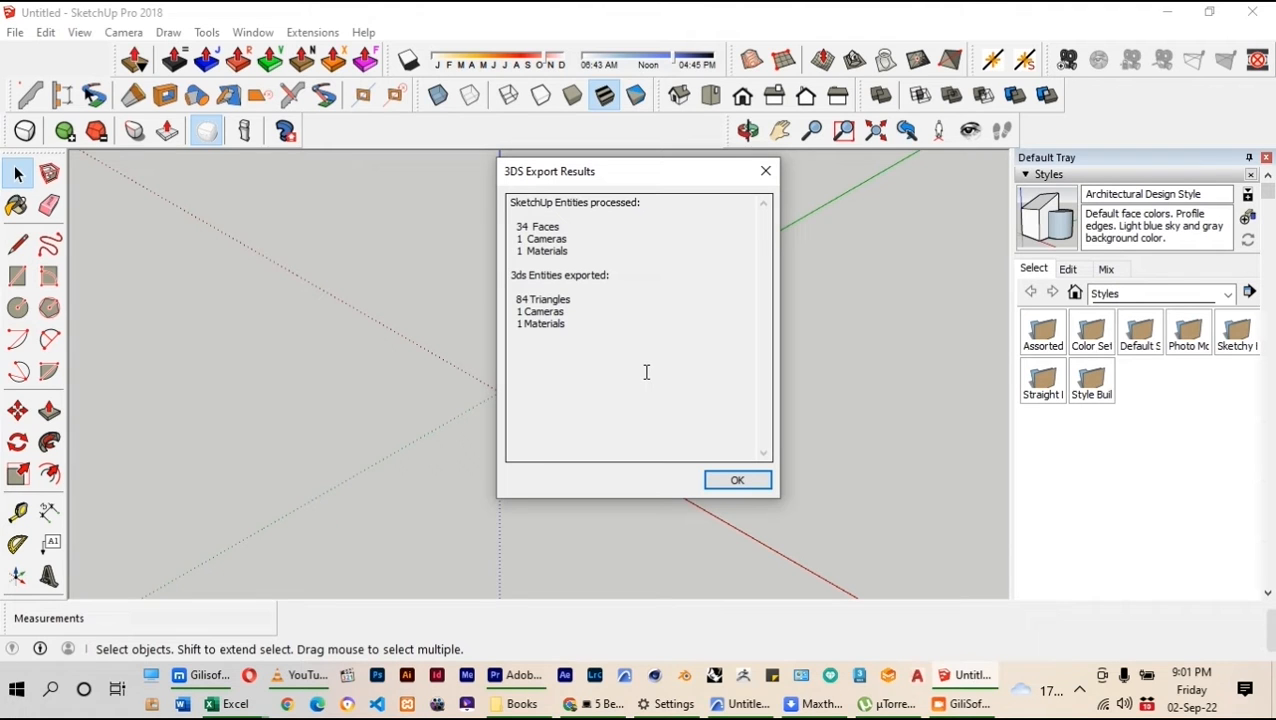
{"action": "left_click", "coordinate": [736, 480]}
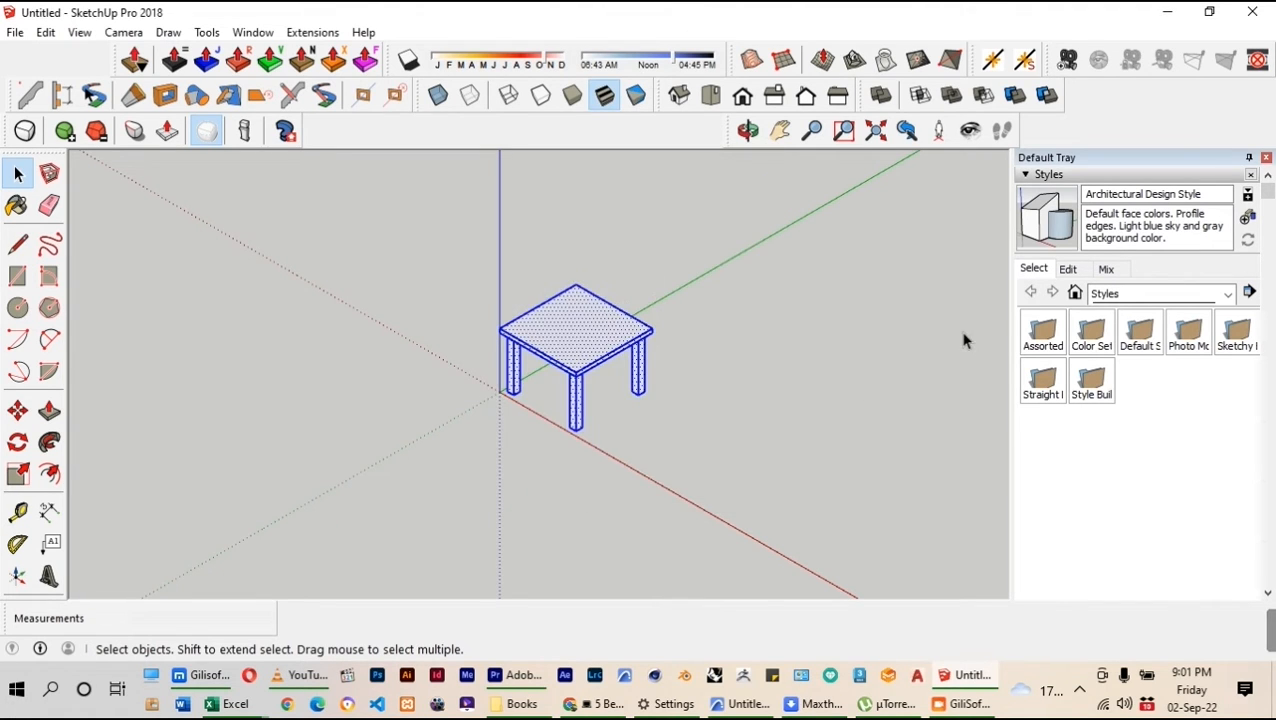
Switch to Archicad and frame the ground floor plan so all four elevation markers fit in view
{"action": "key", "text": "alt+Tab"}
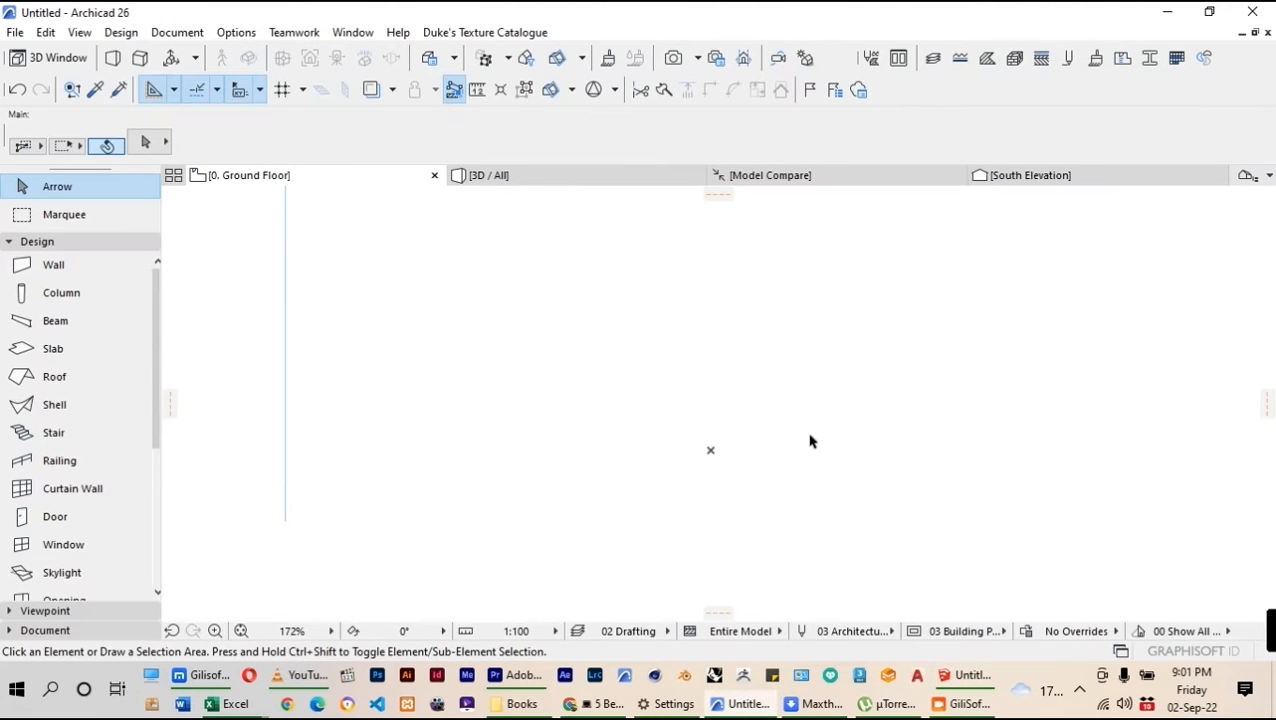
{"action": "scroll", "coordinate": [365, 425], "scroll_direction": "down", "scroll_amount": 10}
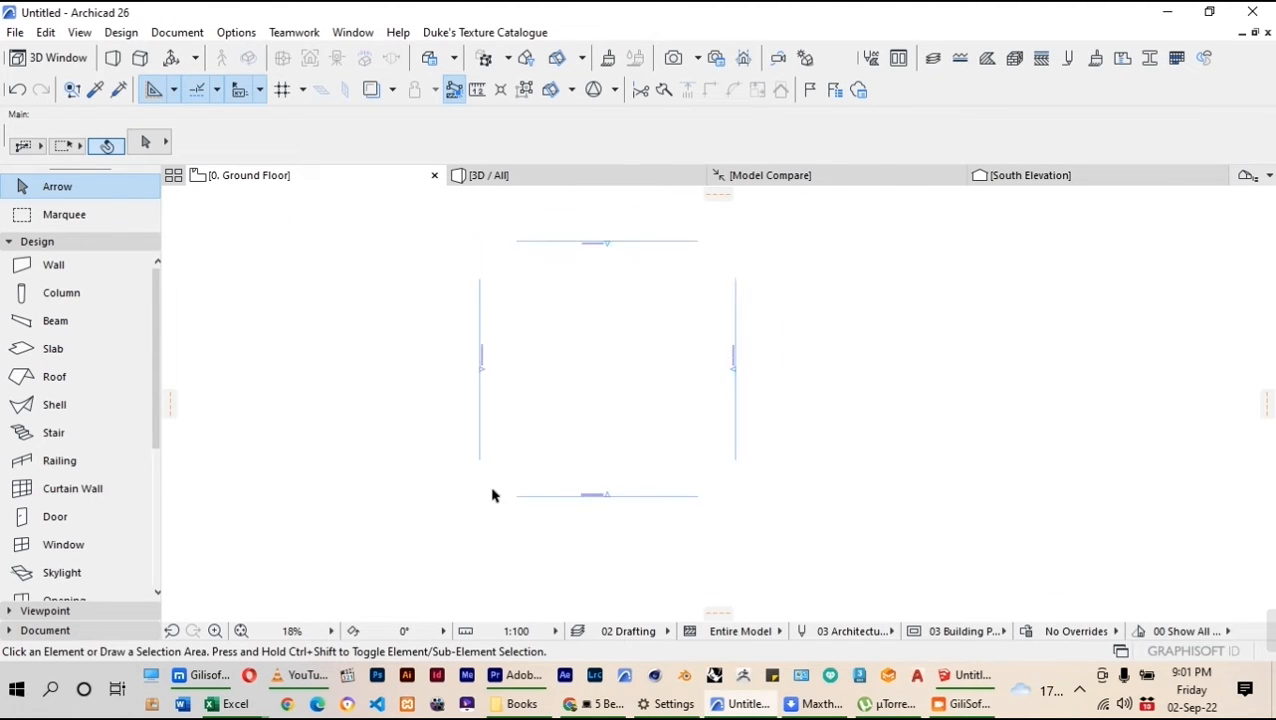
{"action": "scroll", "coordinate": [573, 339], "scroll_direction": "up", "scroll_amount": 1}
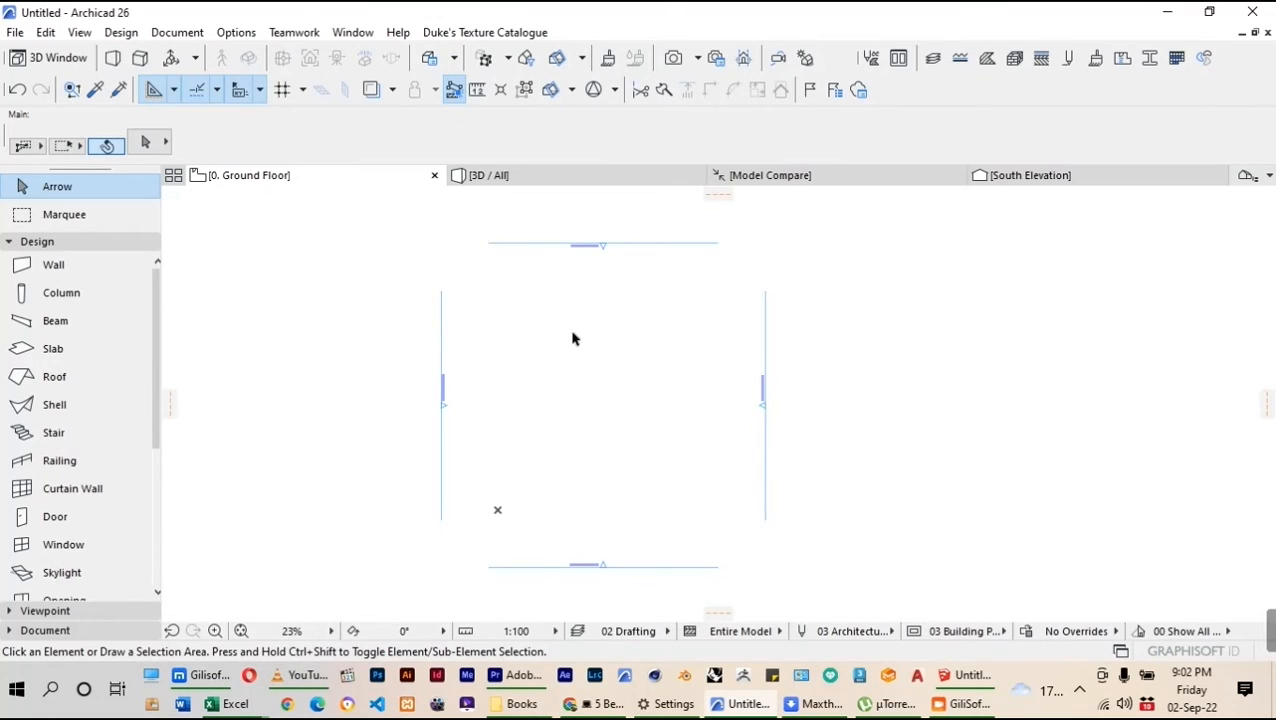
{"action": "scroll", "coordinate": [585, 300], "scroll_direction": "down", "scroll_amount": 2}
{"action": "scroll", "coordinate": [607, 233], "scroll_direction": "up", "scroll_amount": 1}
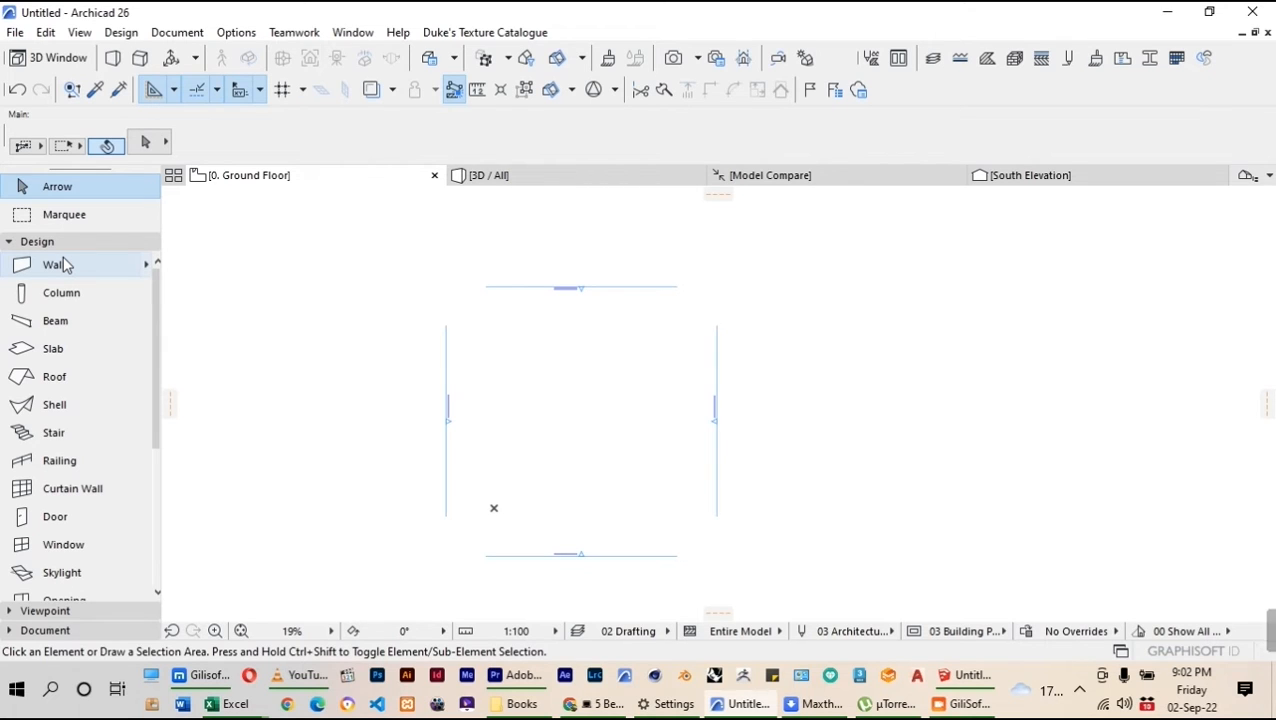
Set the slab defaults to a basic Concrete - Structural structure, 30 mm thick, with a 450 mm offset to the home story
{"action": "left_click", "coordinate": [42, 348]}
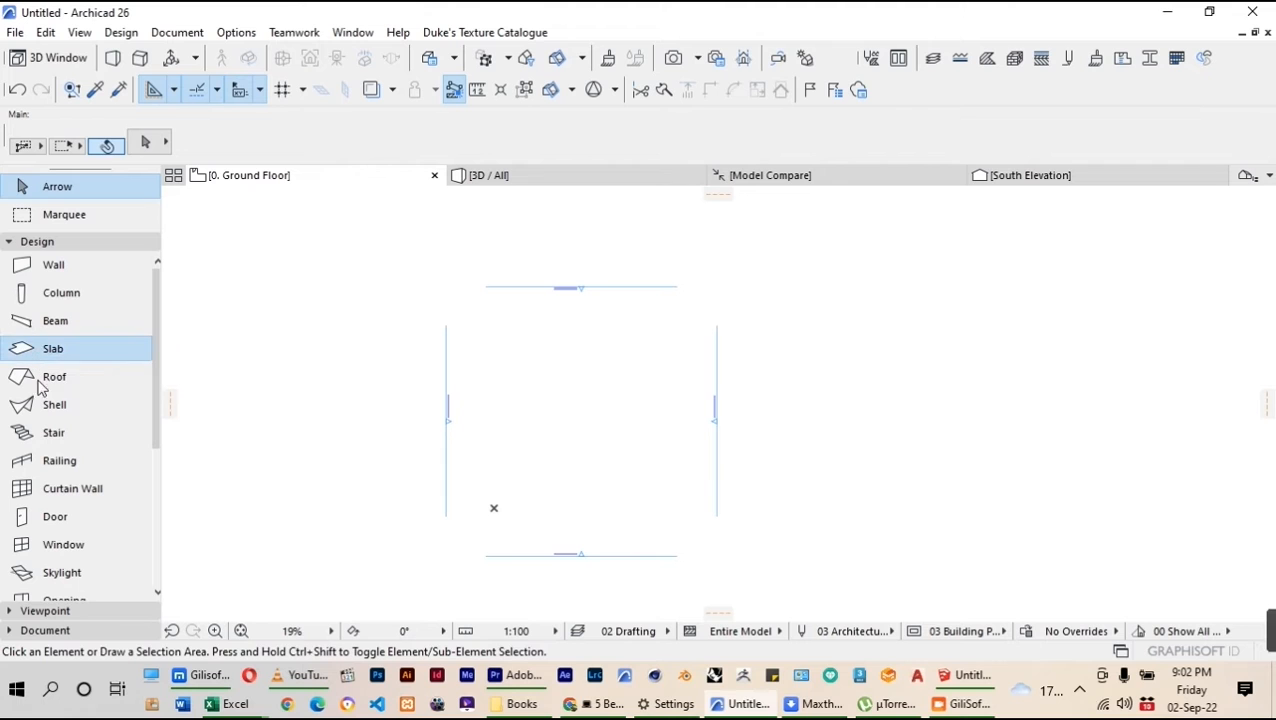
{"action": "left_click", "coordinate": [146, 142]}
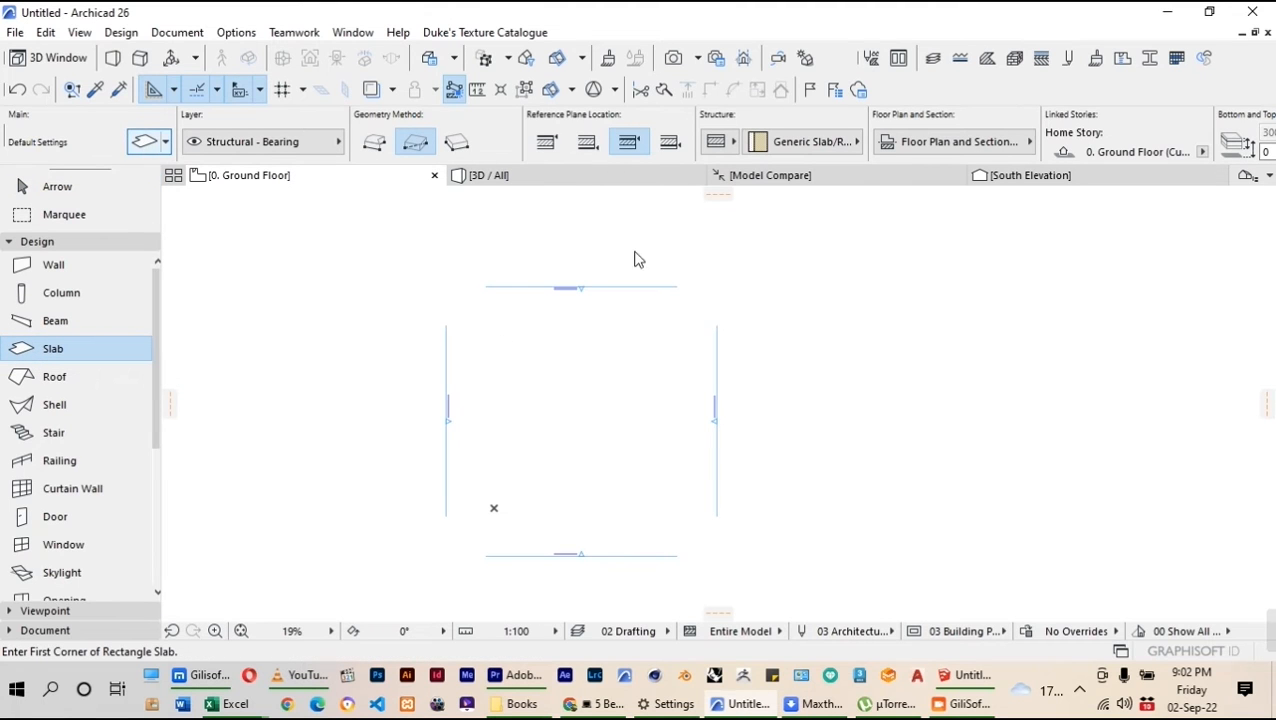
{"action": "left_click", "coordinate": [646, 144]}
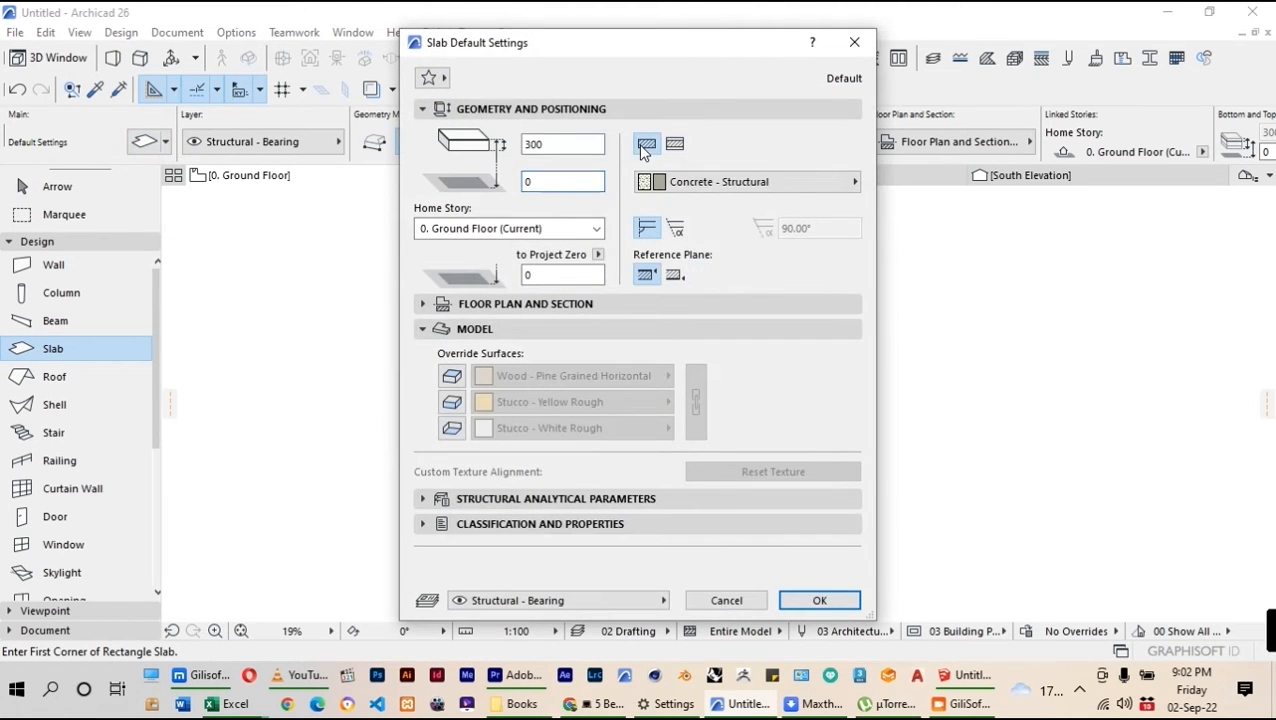
{"action": "double_click", "coordinate": [541, 180]}
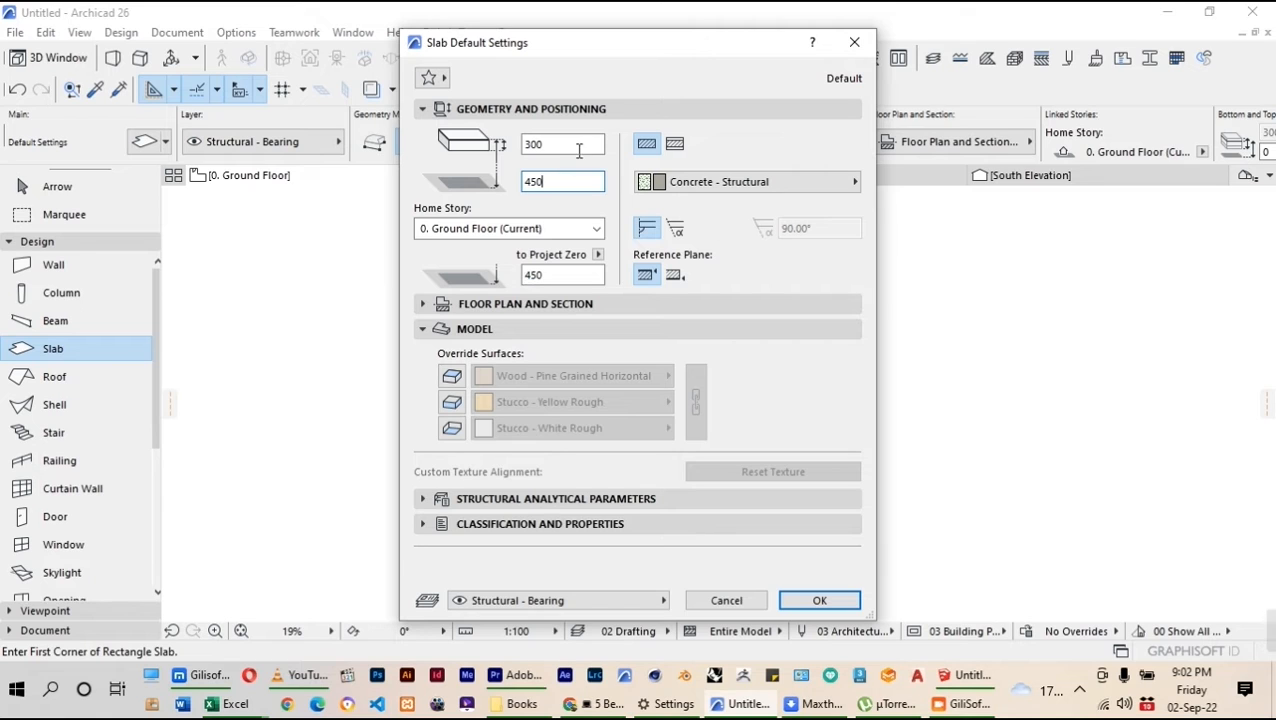
{"action": "left_click_drag", "start_coordinate": [549, 144], "coordinate": [528, 145]}
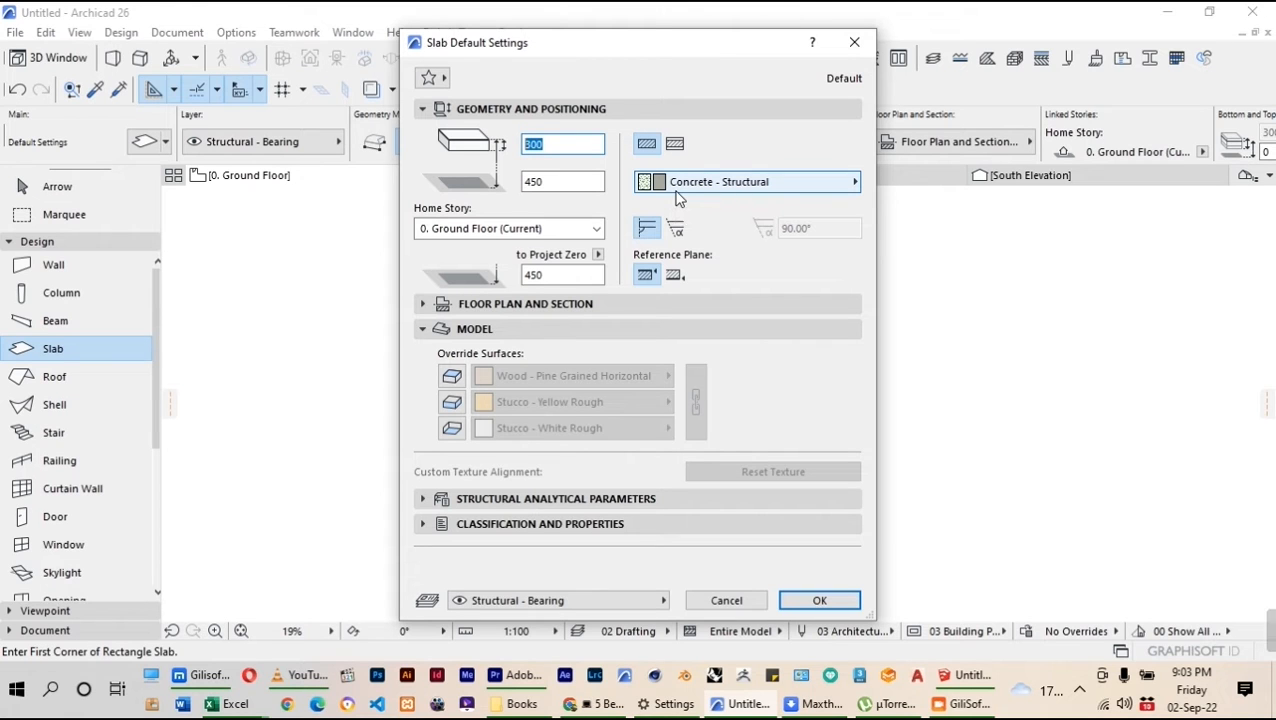
{"action": "type", "text": "30"}
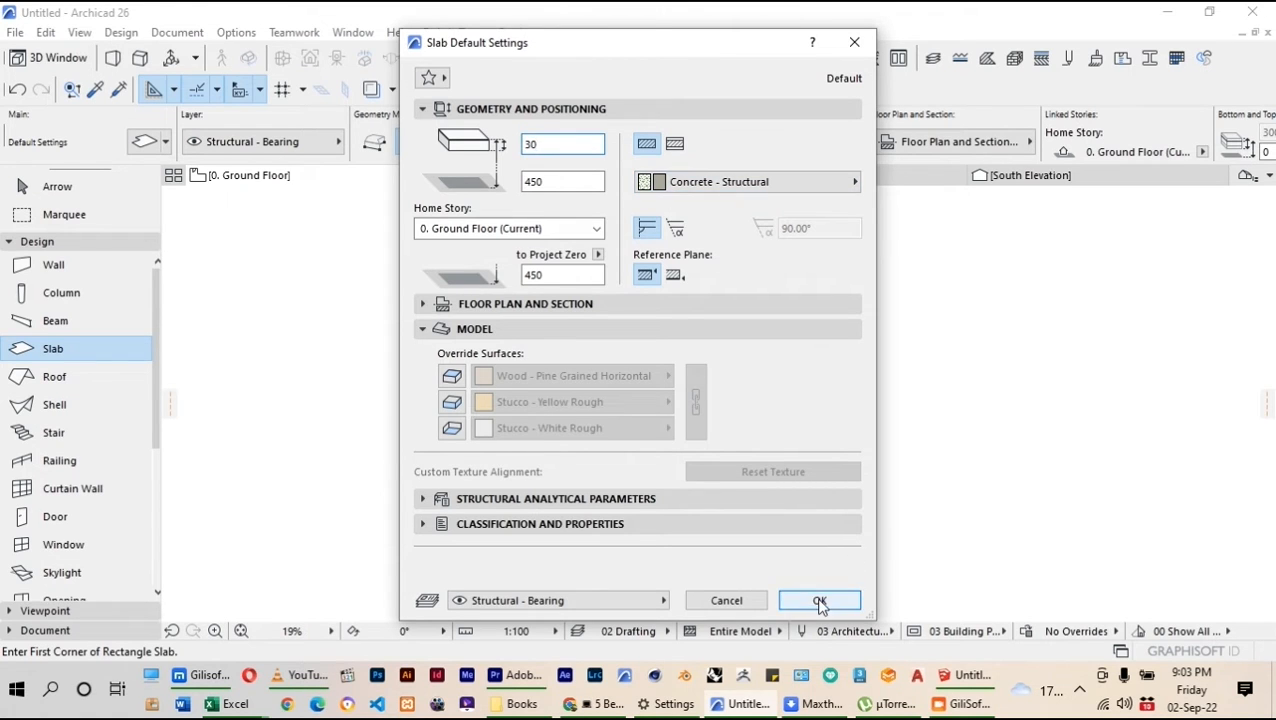
{"action": "left_click", "coordinate": [819, 600]}
Draw a 600 by 600 mm rectangular slab between the elevation markers as the tabletop
{"action": "scroll", "coordinate": [502, 374], "scroll_direction": "up", "scroll_amount": 1}
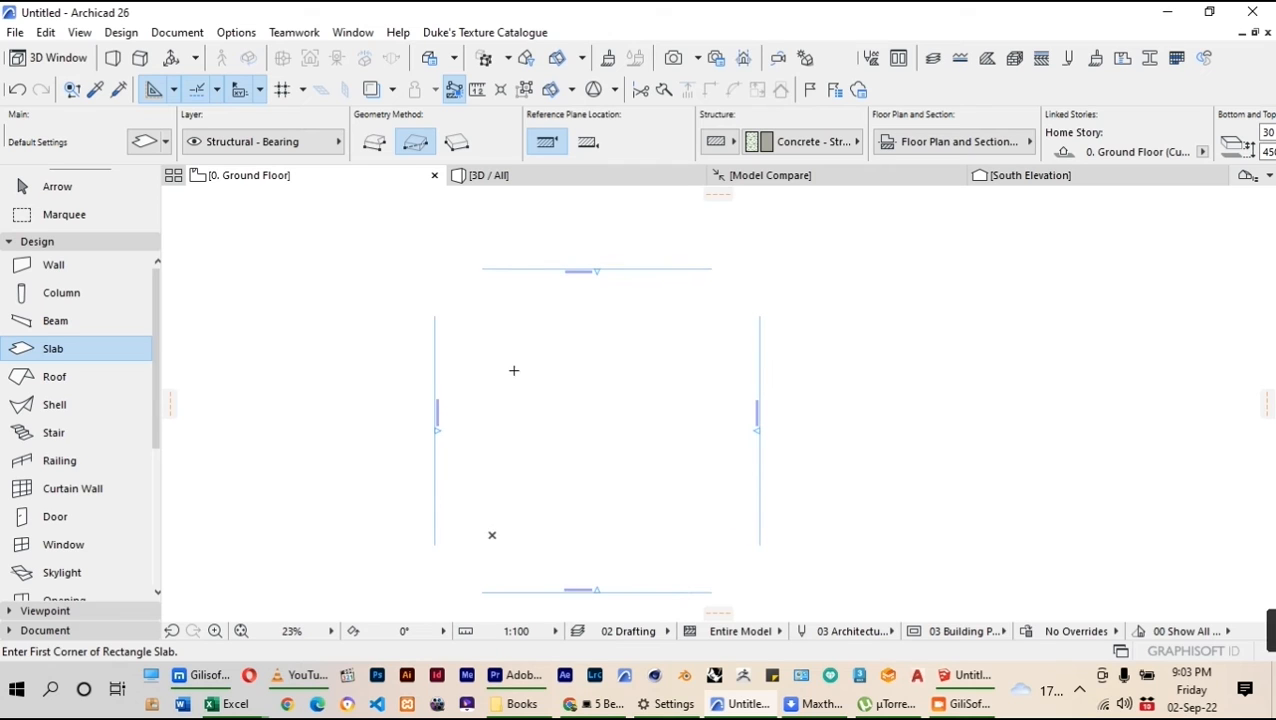
{"action": "left_click", "coordinate": [514, 370]}
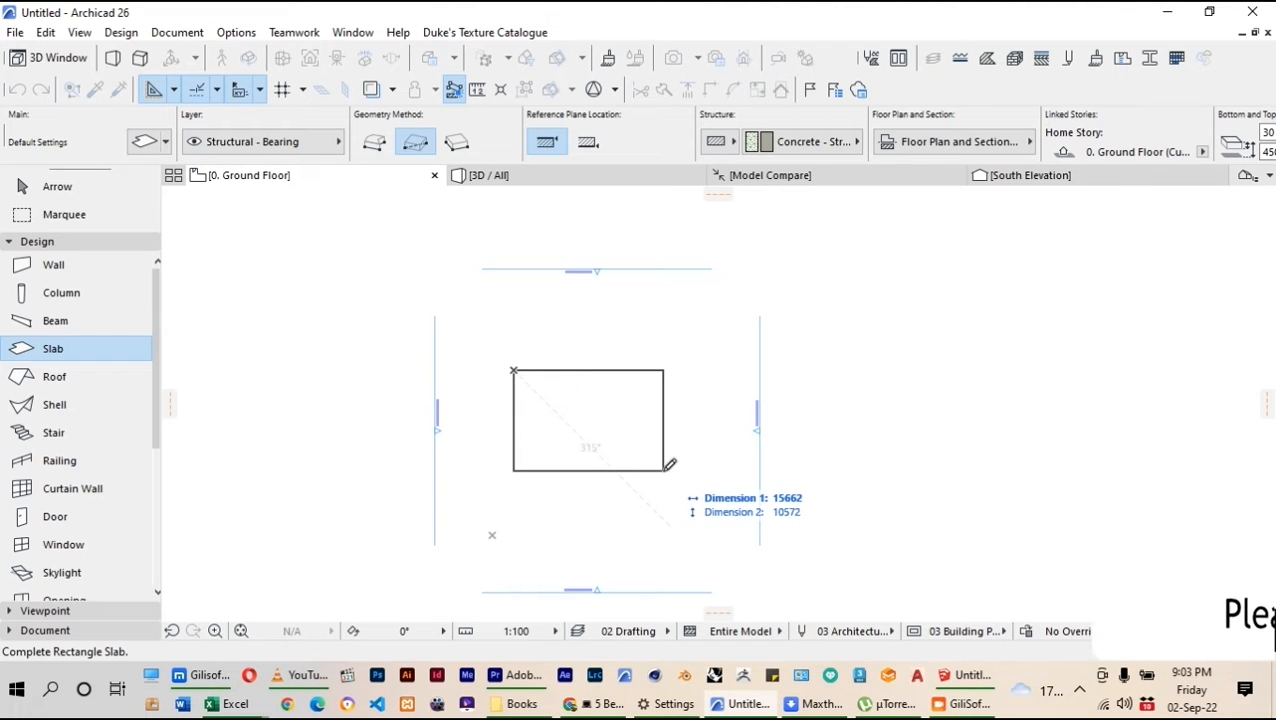
{"action": "type", "text": "600"}
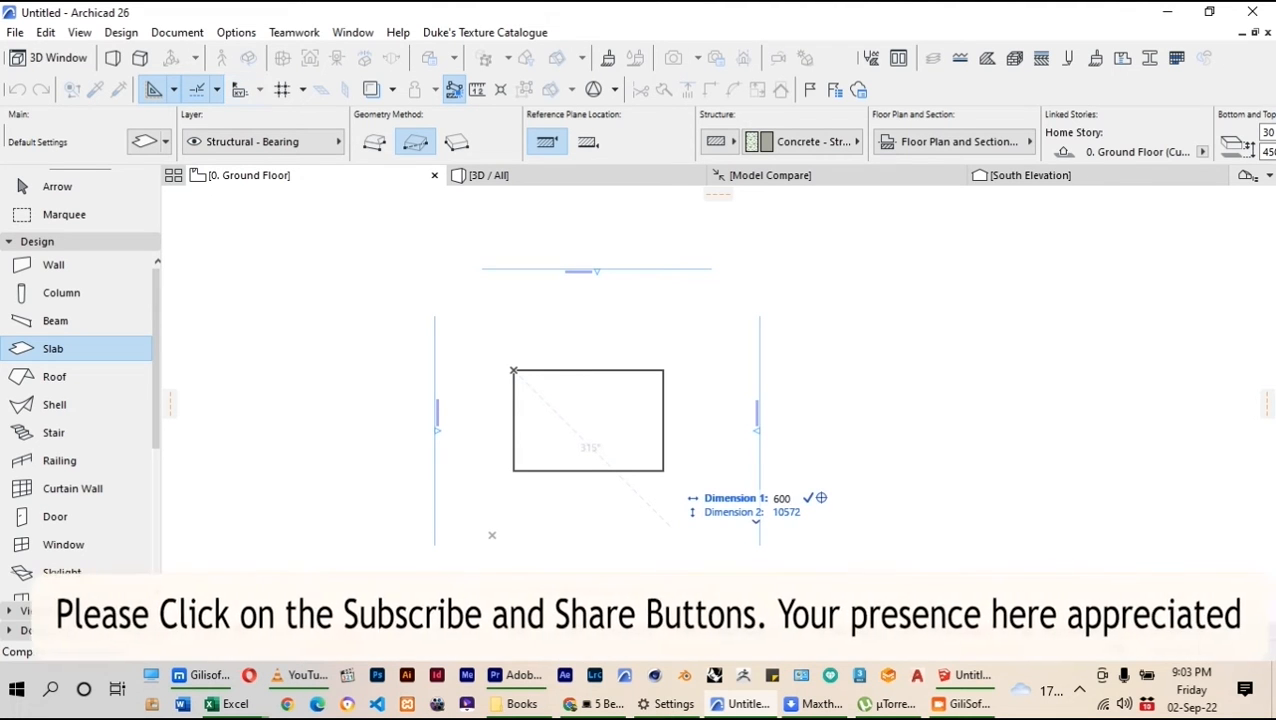
{"action": "key", "text": "Tab"}
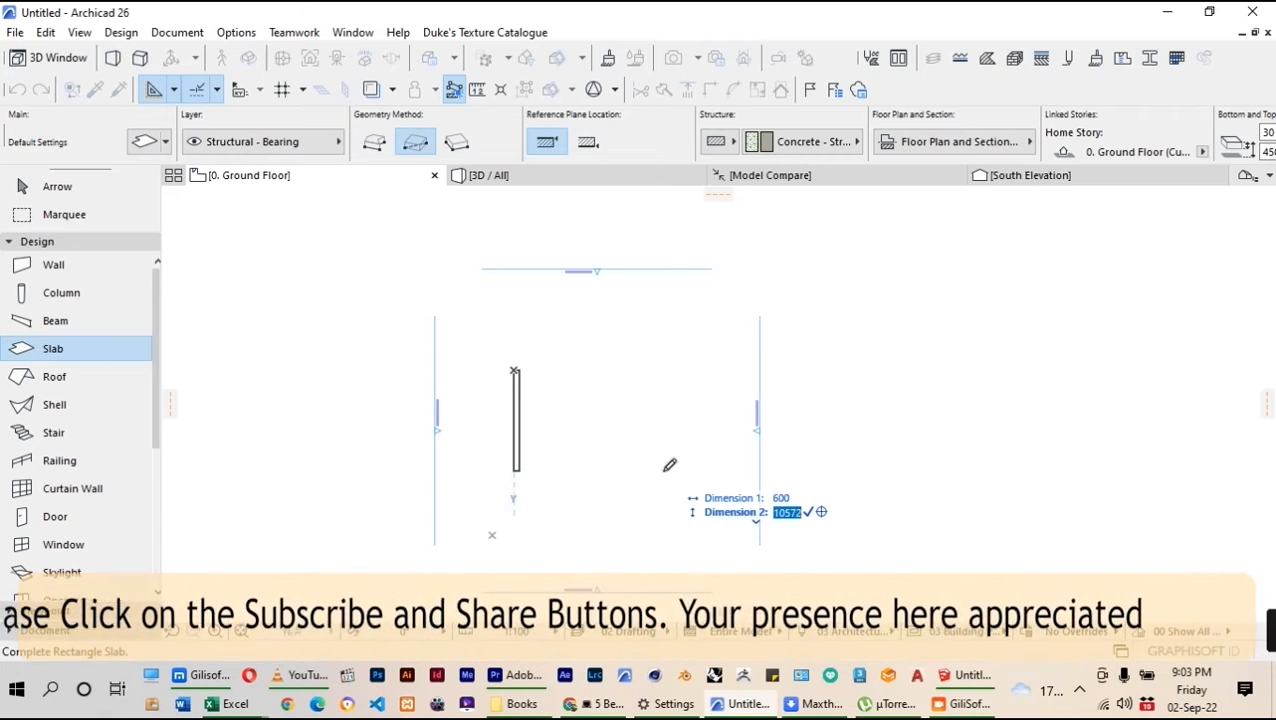
{"action": "type", "text": "600"}
{"action": "key", "text": "Return"}
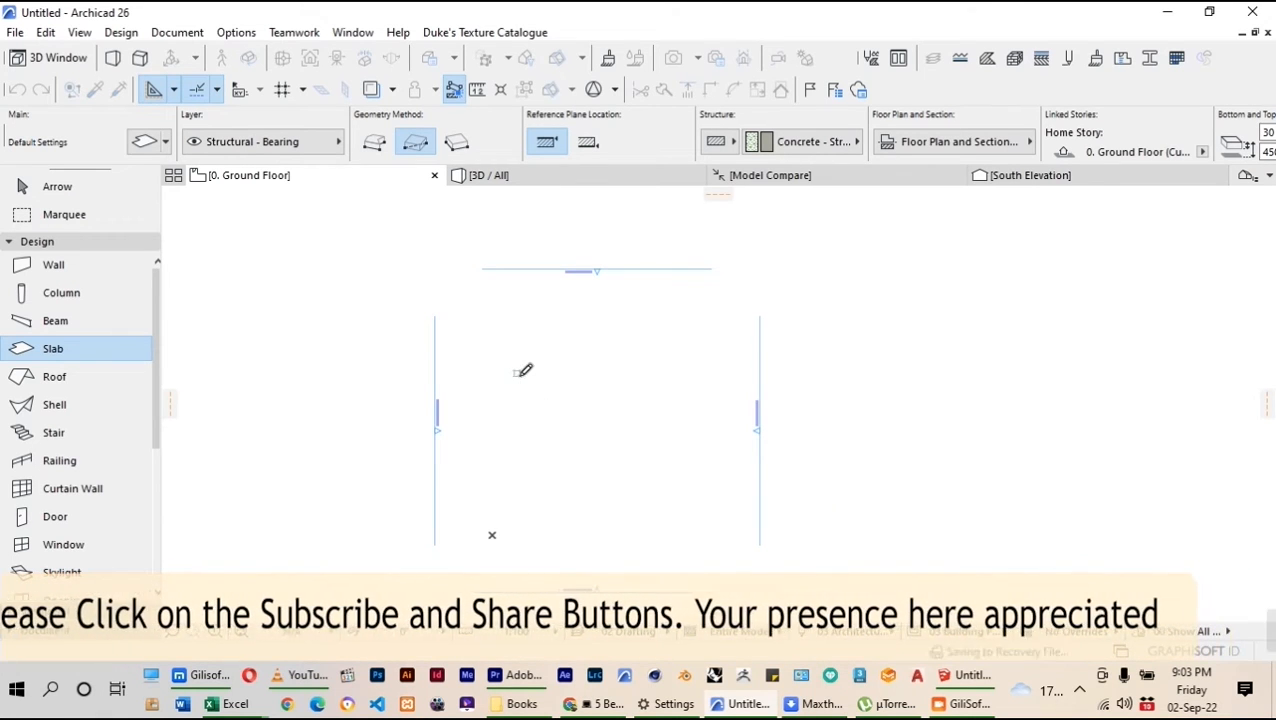
Enclose the tabletop slab in a marquee, show that area in 3D and inspect the slab from above
{"action": "scroll", "coordinate": [575, 359], "scroll_direction": "up", "scroll_amount": 3}
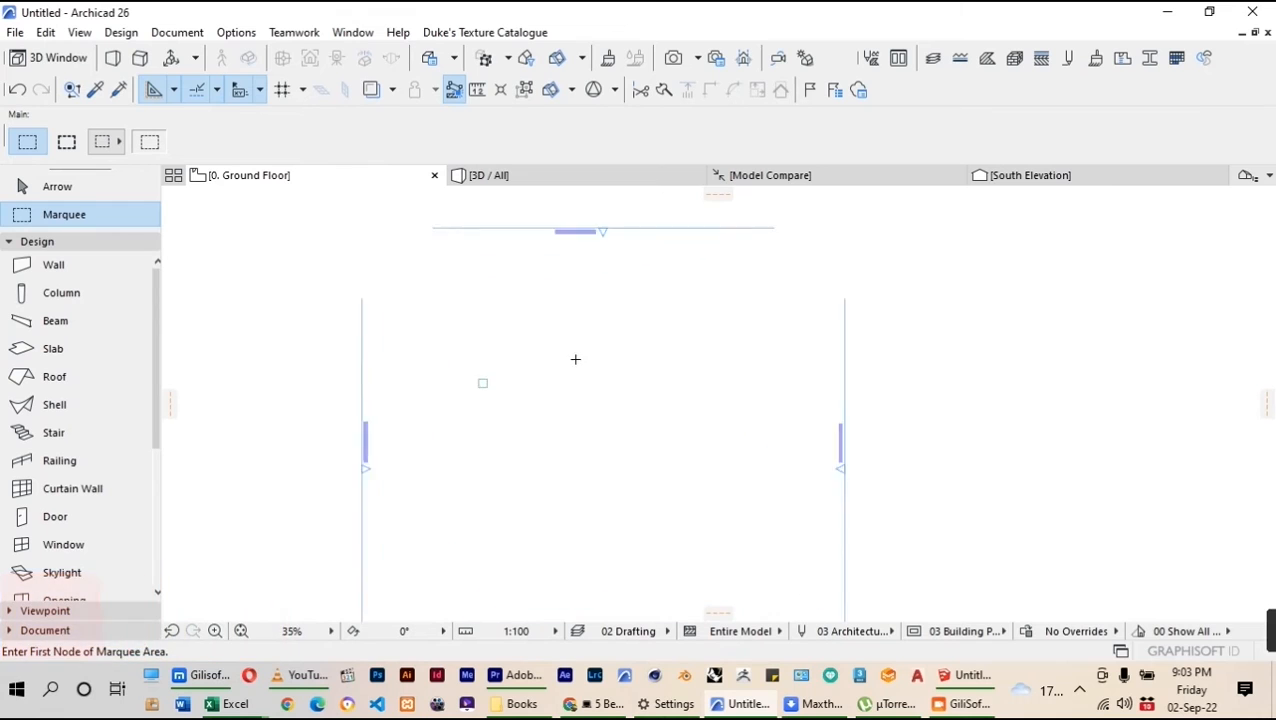
{"action": "left_click", "coordinate": [397, 352]}
{"action": "left_click", "coordinate": [533, 424]}
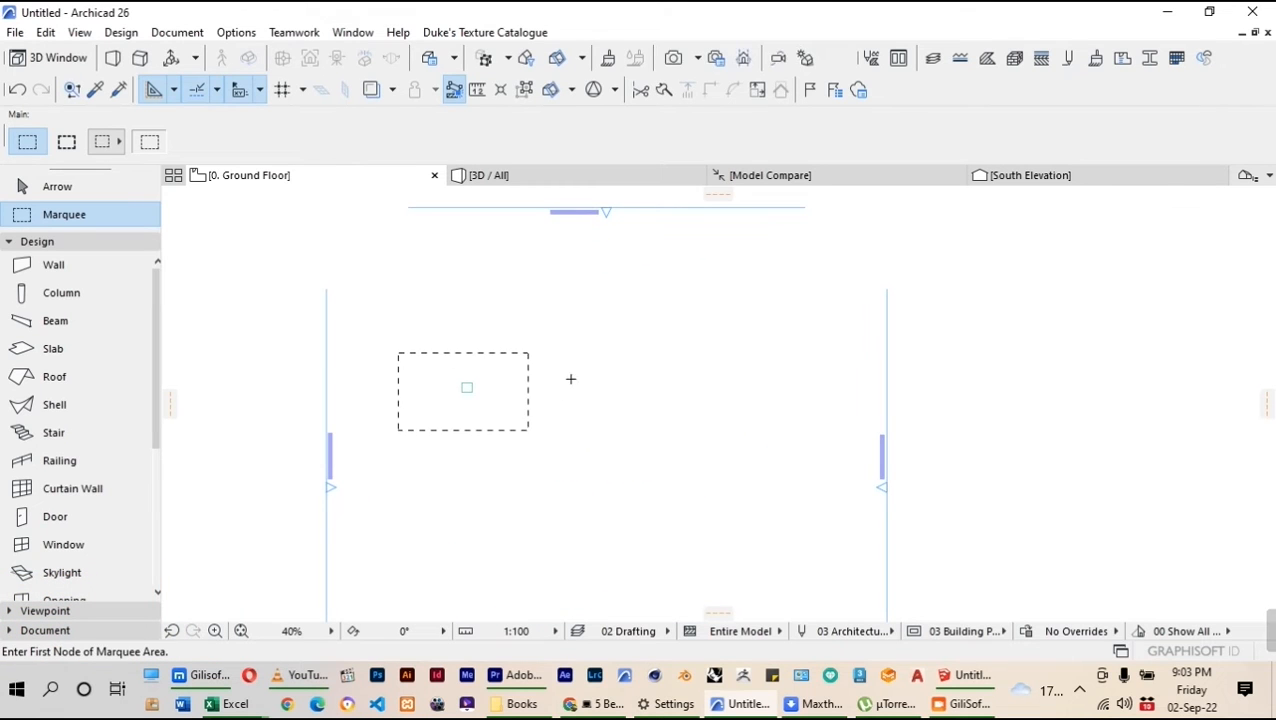
{"action": "right_click", "coordinate": [570, 379]}
{"action": "left_click", "coordinate": [668, 312]}
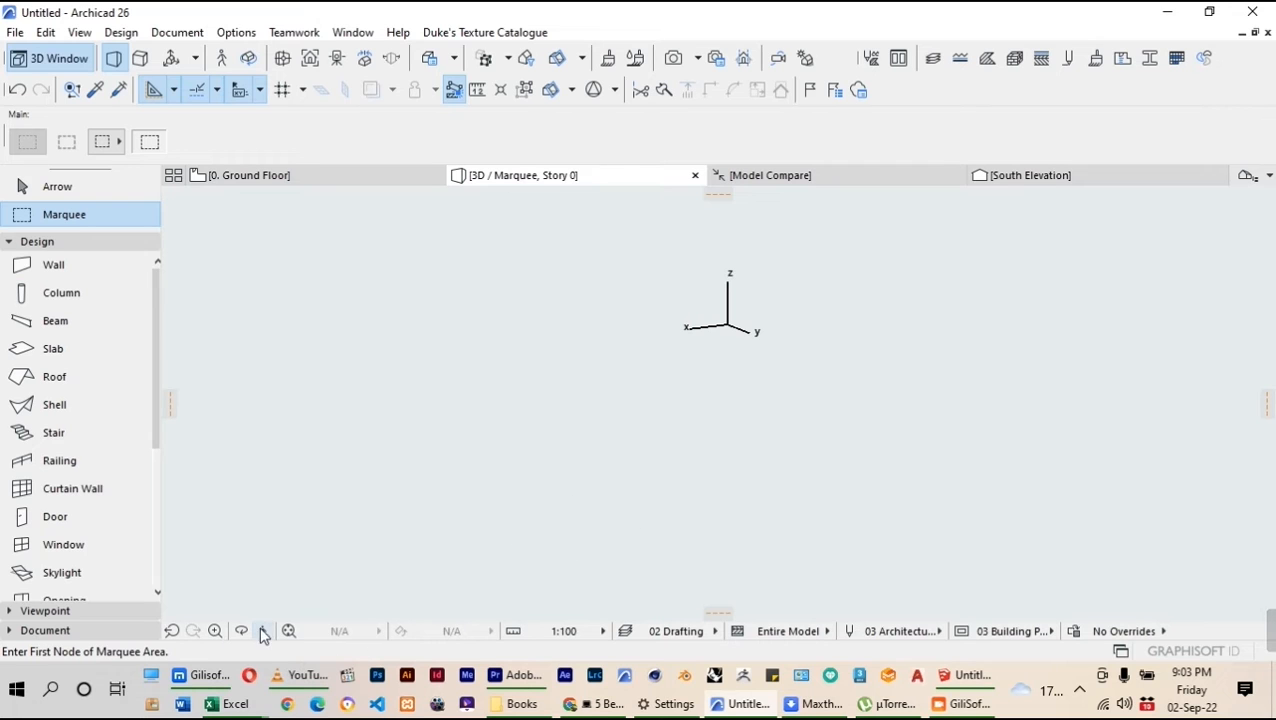
{"action": "left_click", "coordinate": [287, 631]}
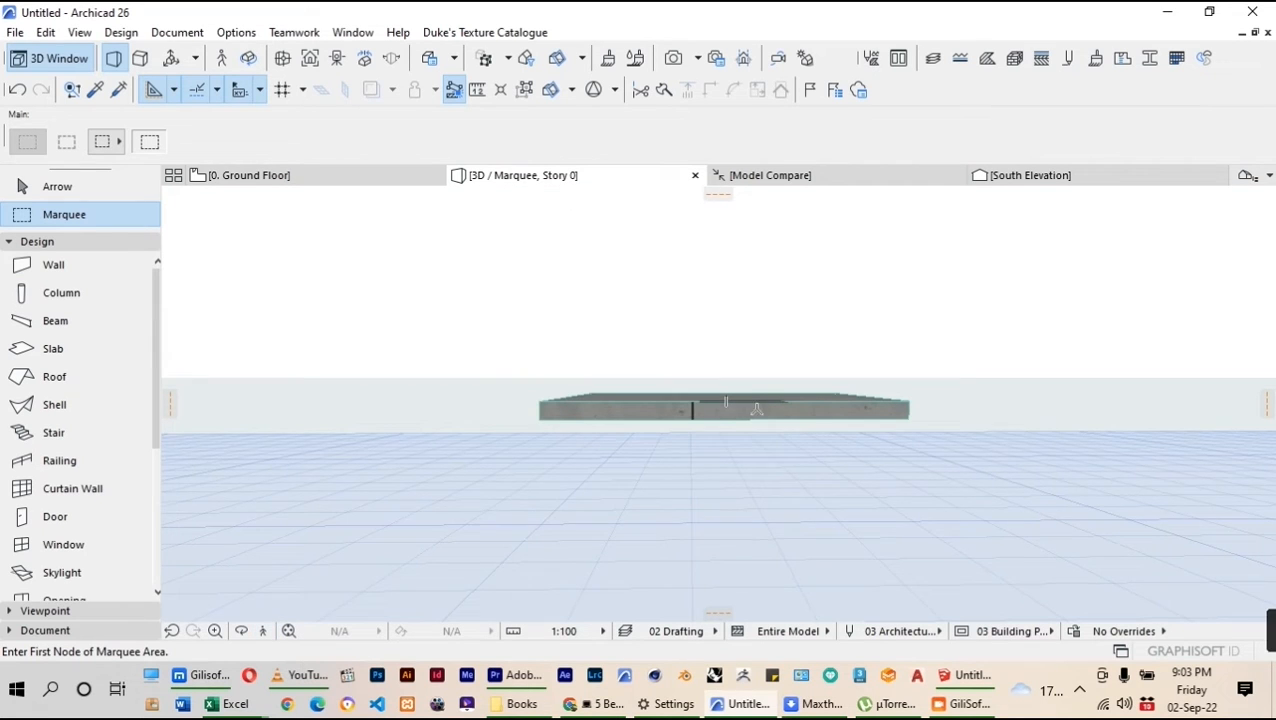
{"action": "middle_click_drag", "start_coordinate": [757, 408], "coordinate": [775, 450], "text": "shift"}
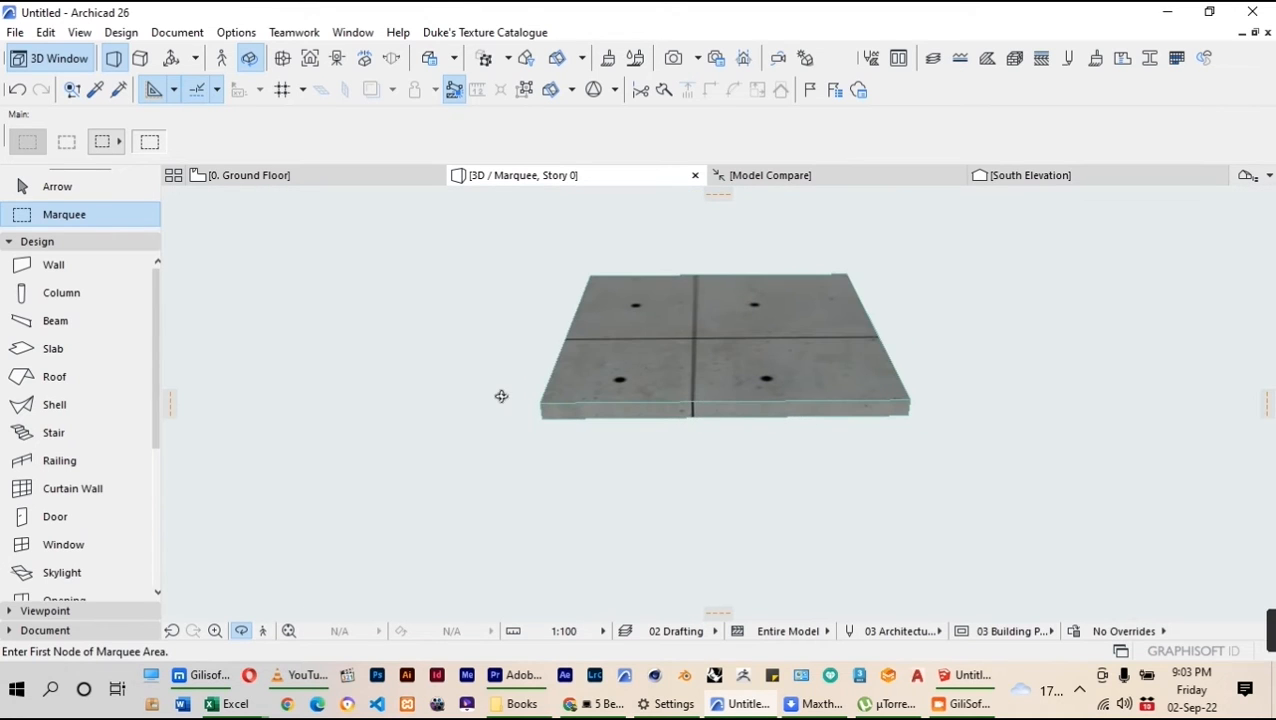
Return to the ground floor plan and set the slab defaults to 420 mm thick with a 420 mm offset to the home story
{"action": "left_click", "coordinate": [291, 176]}
{"action": "scroll", "coordinate": [446, 402], "scroll_direction": "up", "scroll_amount": 5}
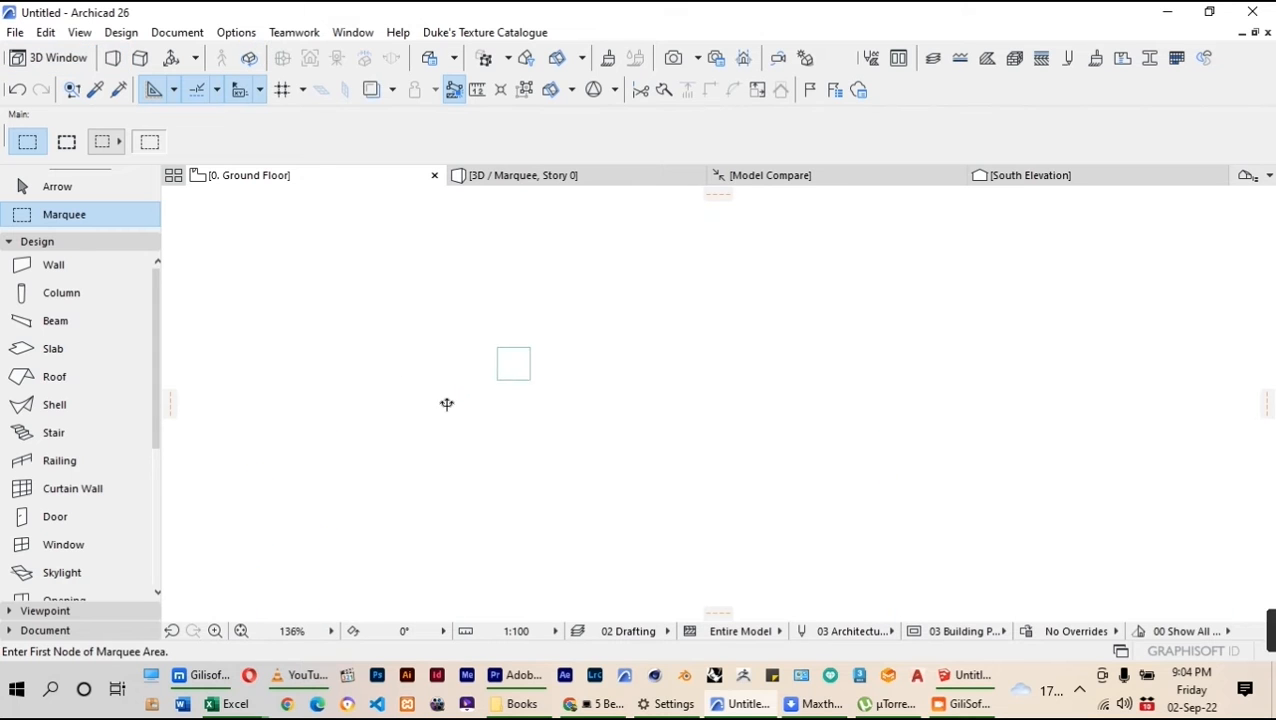
{"action": "scroll", "coordinate": [446, 402], "scroll_direction": "up", "scroll_amount": 5}
{"action": "scroll", "coordinate": [615, 365], "scroll_direction": "down", "scroll_amount": 3}
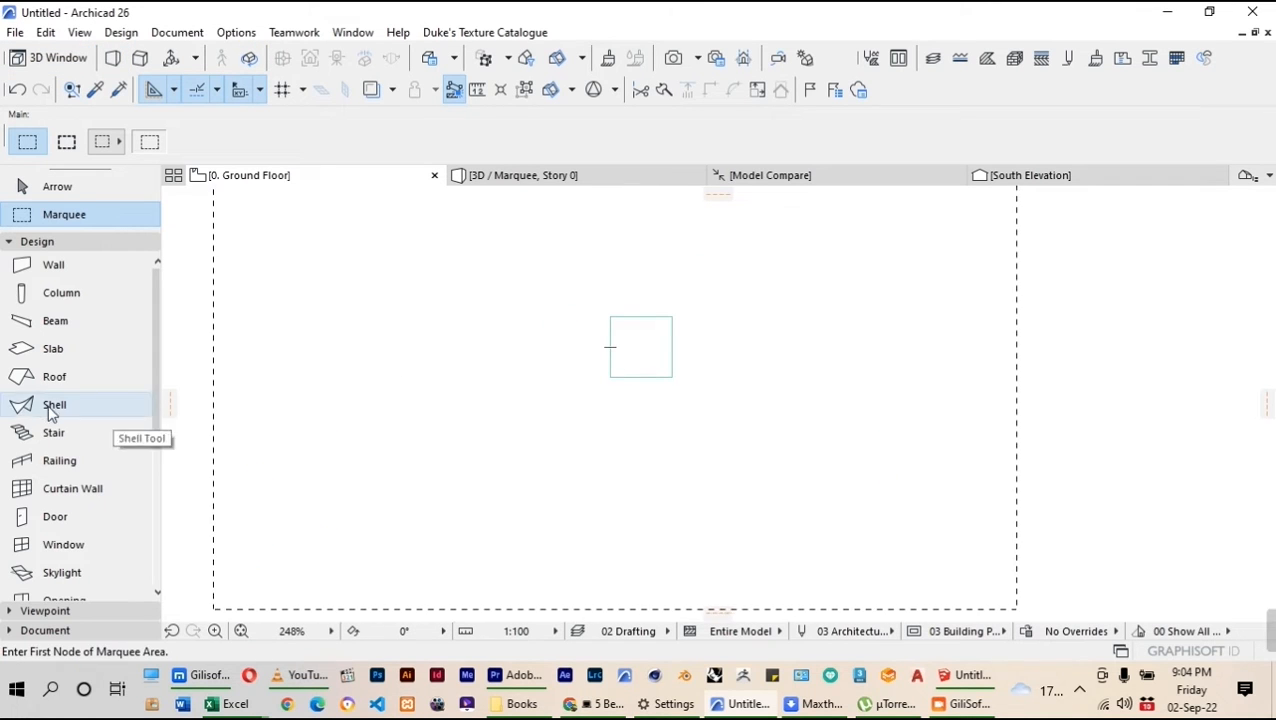
{"action": "left_click", "coordinate": [60, 354]}
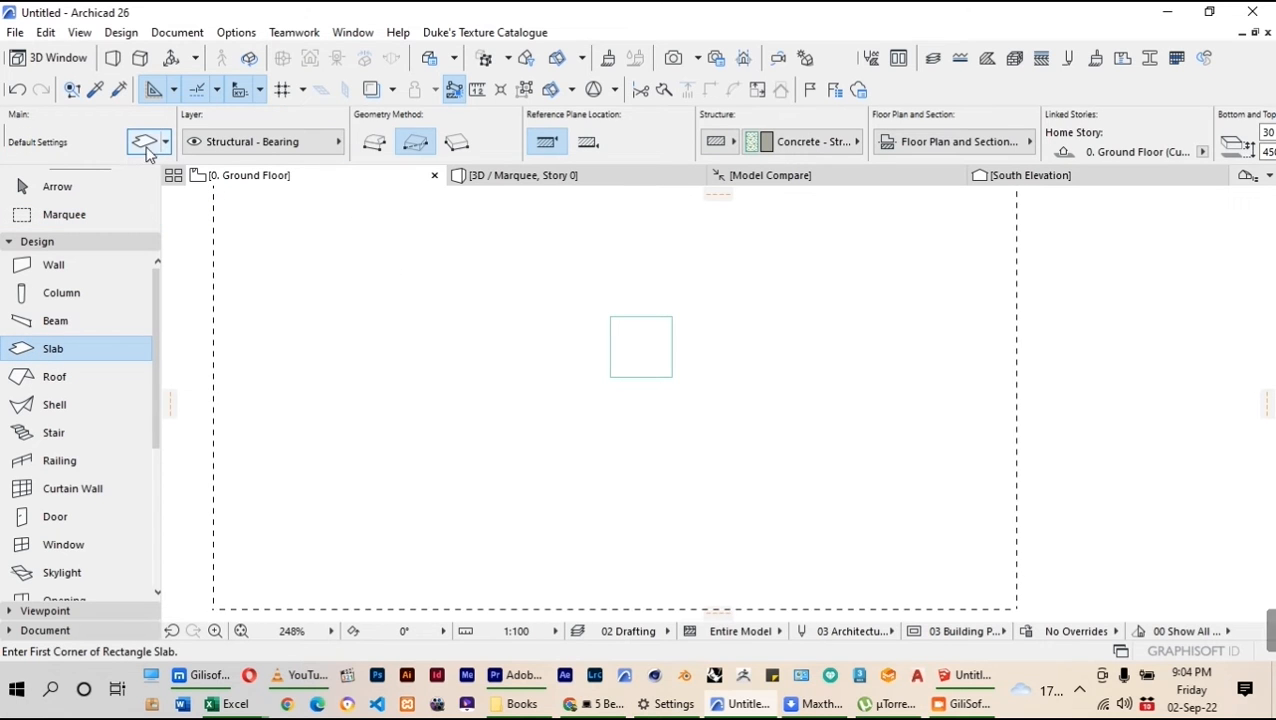
{"action": "key", "text": "ctrl+t"}
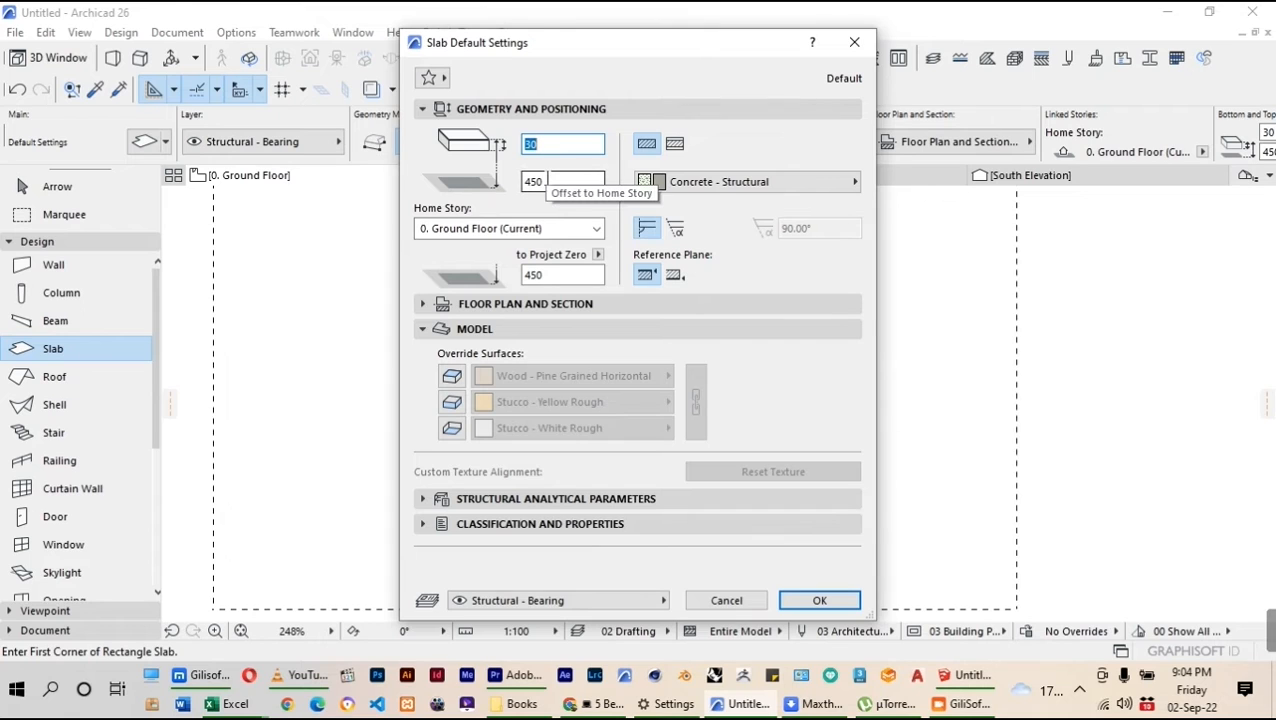
{"action": "left_click_drag", "start_coordinate": [545, 178], "coordinate": [533, 184]}
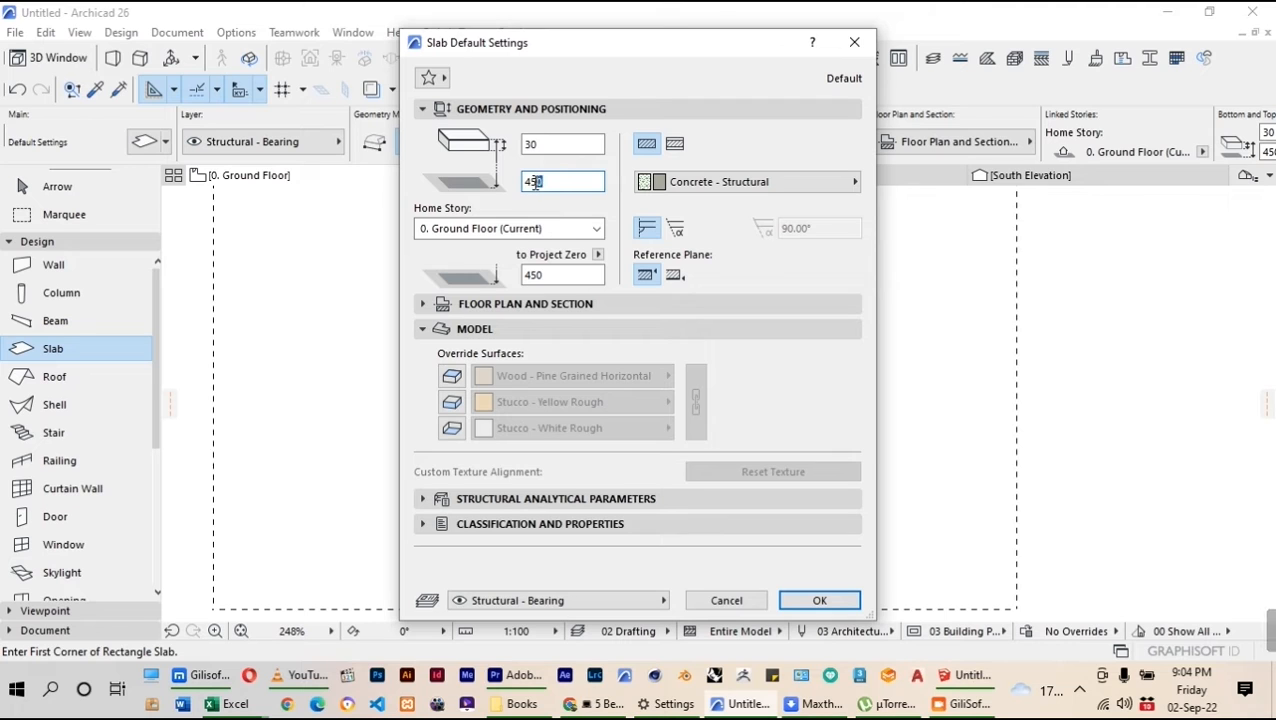
{"action": "type", "text": "4"}
{"action": "left_click_drag", "start_coordinate": [549, 143], "coordinate": [525, 145]}
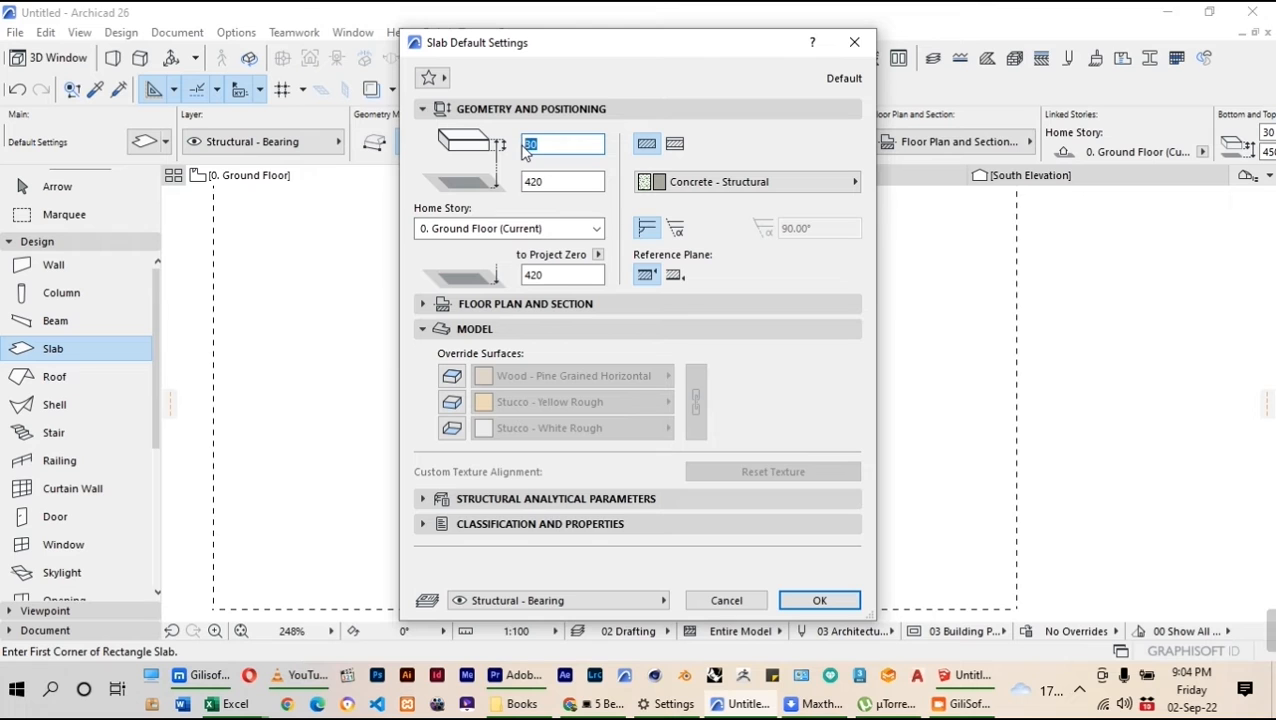
{"action": "type", "text": "420"}
{"action": "key", "text": "Return"}
Draw a 50 by 50 mm rectangular slab beside the tabletop in the floor plan as the first leg
{"action": "scroll", "coordinate": [516, 335], "scroll_direction": "up", "scroll_amount": 3}
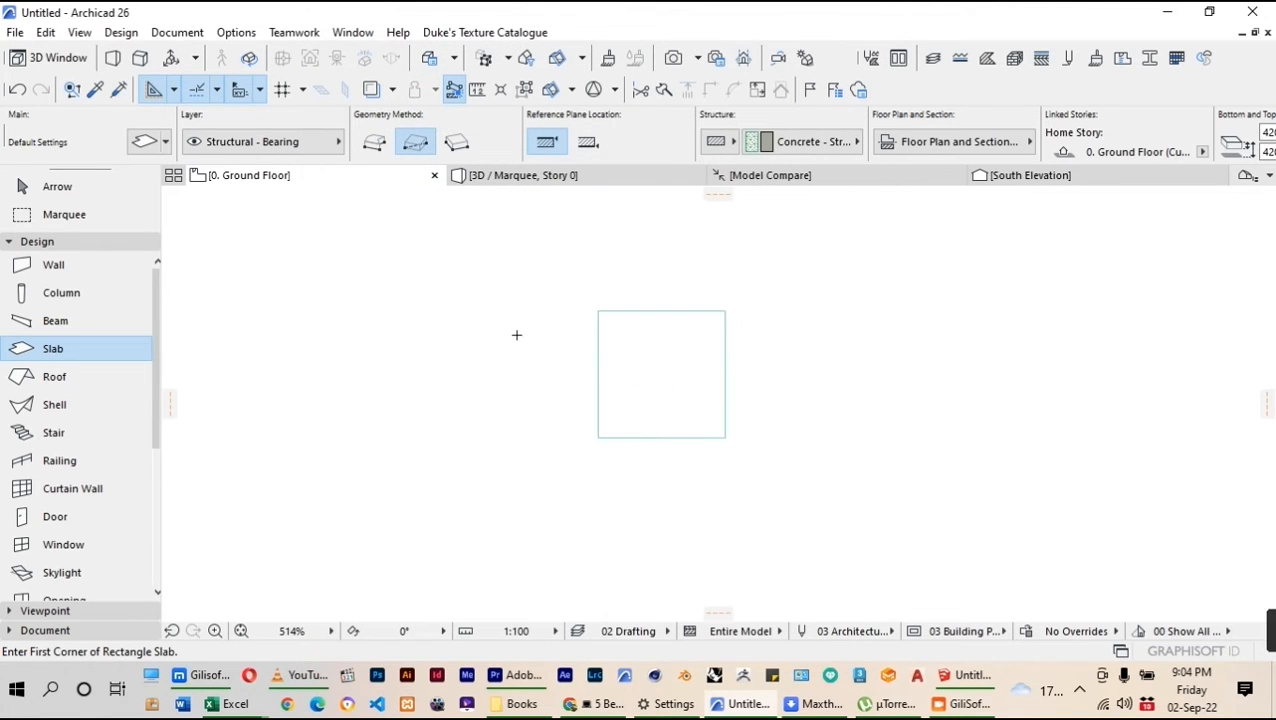
{"action": "left_click", "coordinate": [516, 335]}
{"action": "type", "text": "50"}
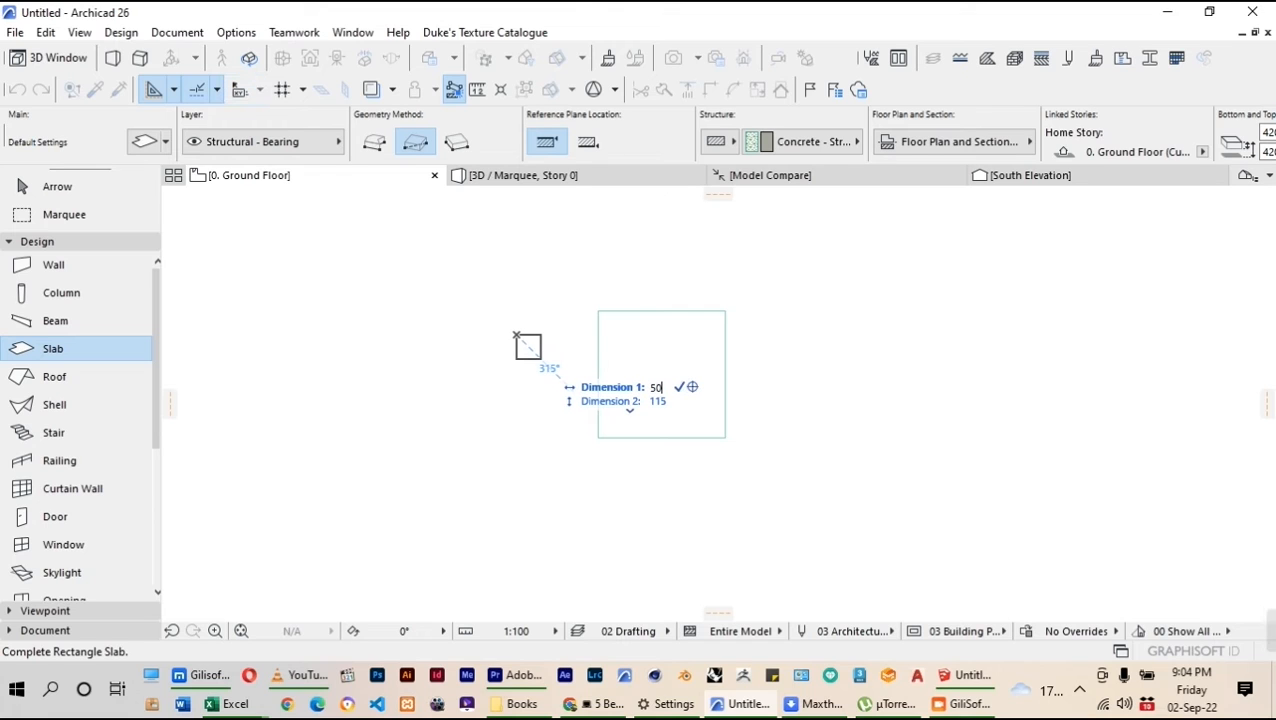
{"action": "key", "text": "Tab"}
{"action": "type", "text": "5"}
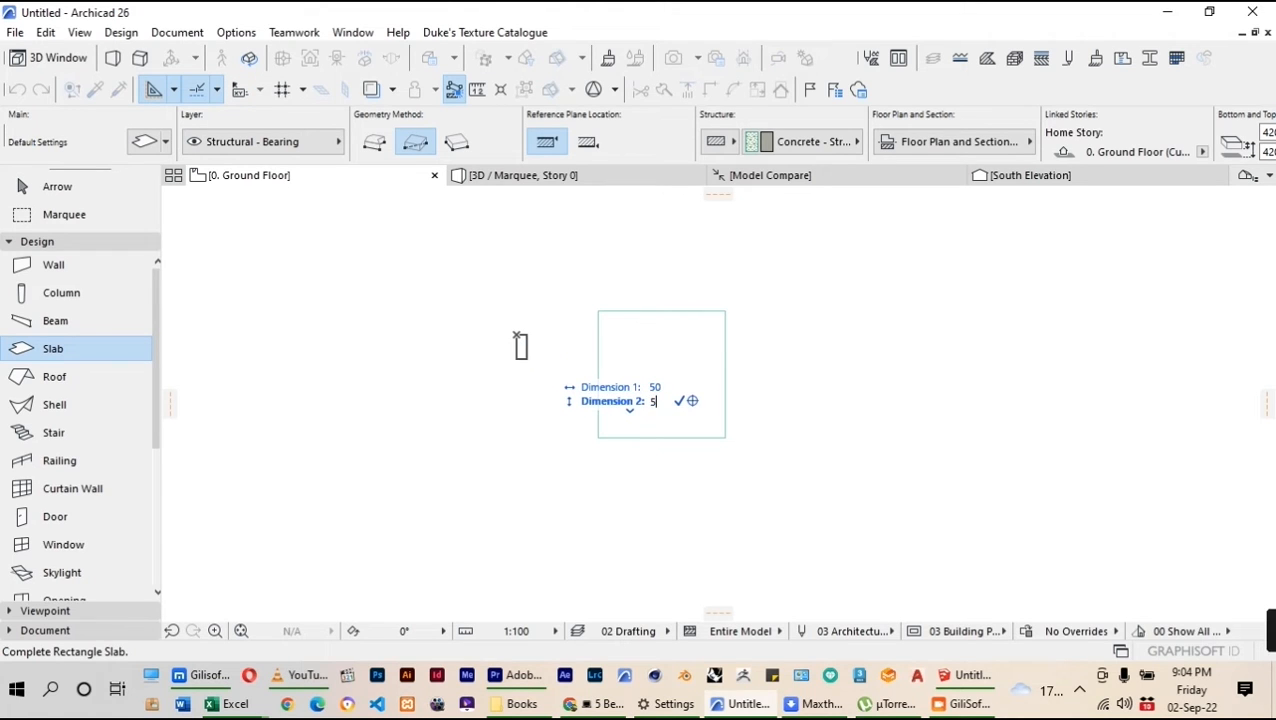
{"action": "key", "text": "Return"}
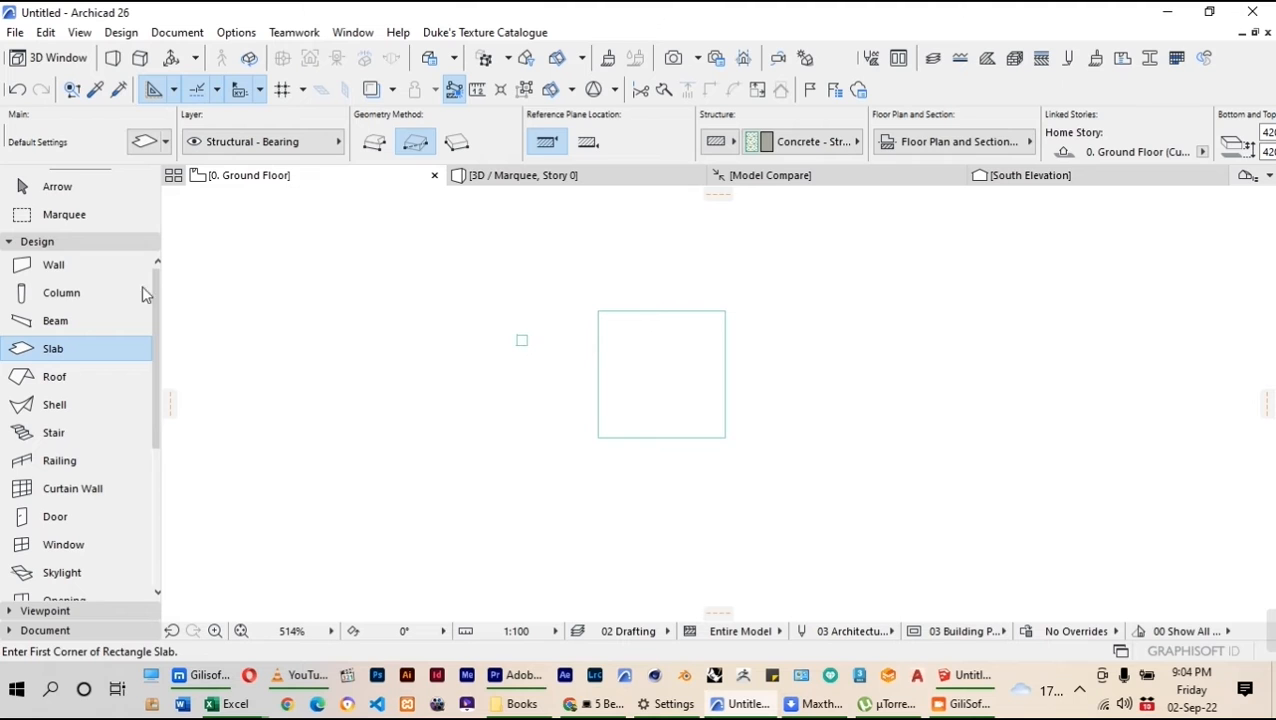
Move the leg slab so its upper-left corner coincides with the tabletop's upper-left corner
{"action": "left_click", "coordinate": [30, 187]}
{"action": "scroll", "coordinate": [530, 325], "scroll_direction": "up", "scroll_amount": 2}
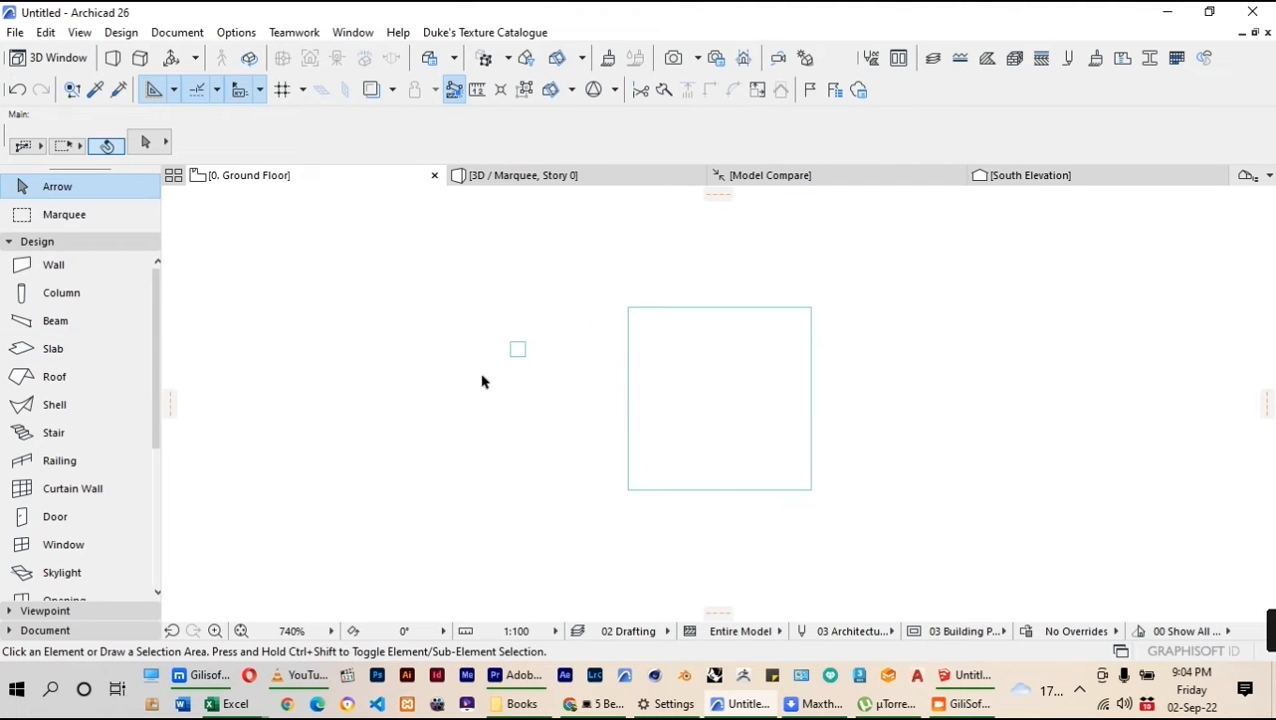
{"action": "left_click_drag", "start_coordinate": [482, 375], "coordinate": [525, 348]}
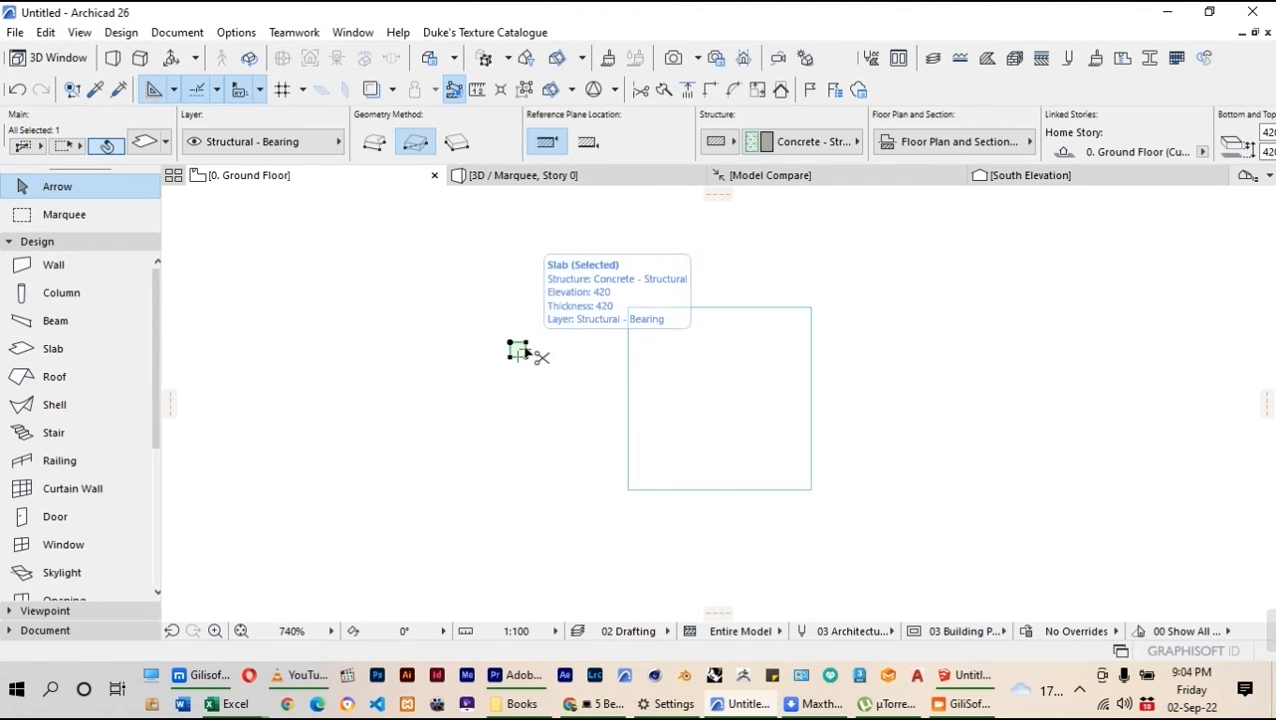
{"action": "key", "text": "ctrl+d"}
{"action": "scroll", "coordinate": [526, 324], "scroll_direction": "up", "scroll_amount": 3}
{"action": "left_click", "coordinate": [499, 356]}
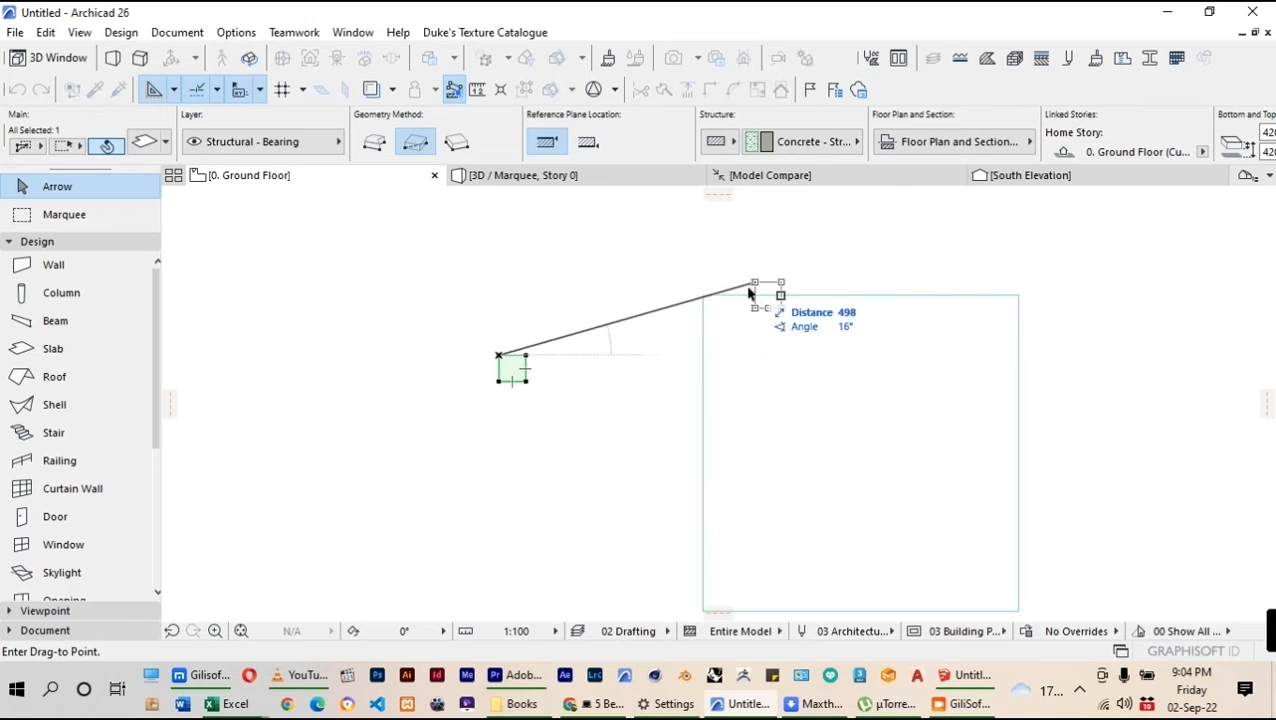
{"action": "scroll", "coordinate": [745, 295], "scroll_direction": "up", "scroll_amount": 3}
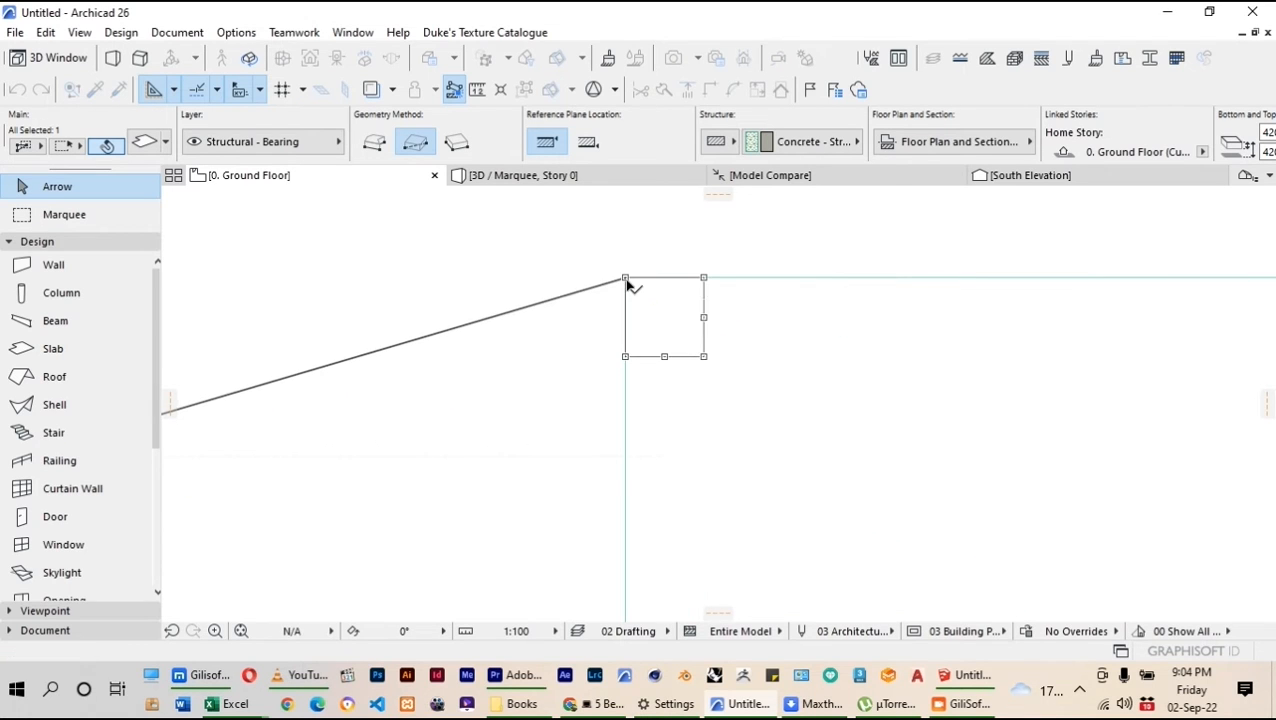
{"action": "left_click", "coordinate": [627, 283]}
{"action": "scroll", "coordinate": [576, 322], "scroll_direction": "down", "scroll_amount": 1}
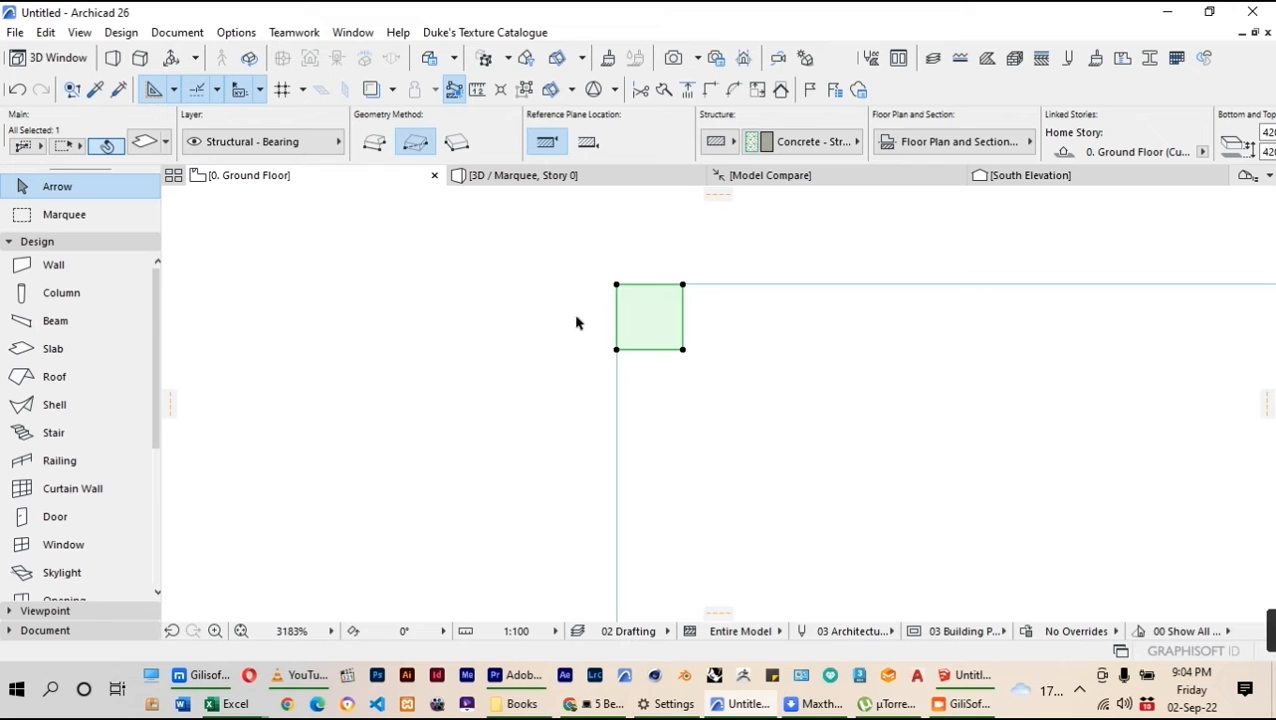
Offset the leg slab inward from the tabletop's upper-left corner by about 30 mm in both directions
{"action": "key", "text": "ctrl+d"}
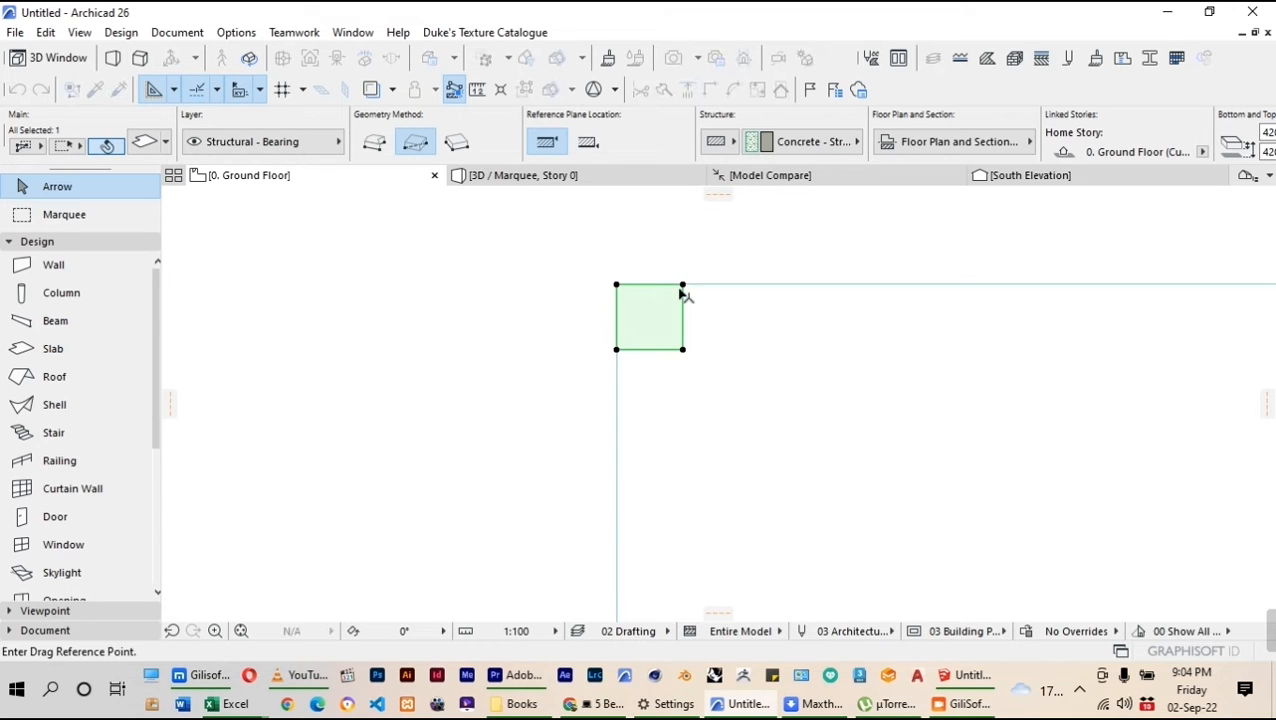
{"action": "left_click", "coordinate": [682, 285]}
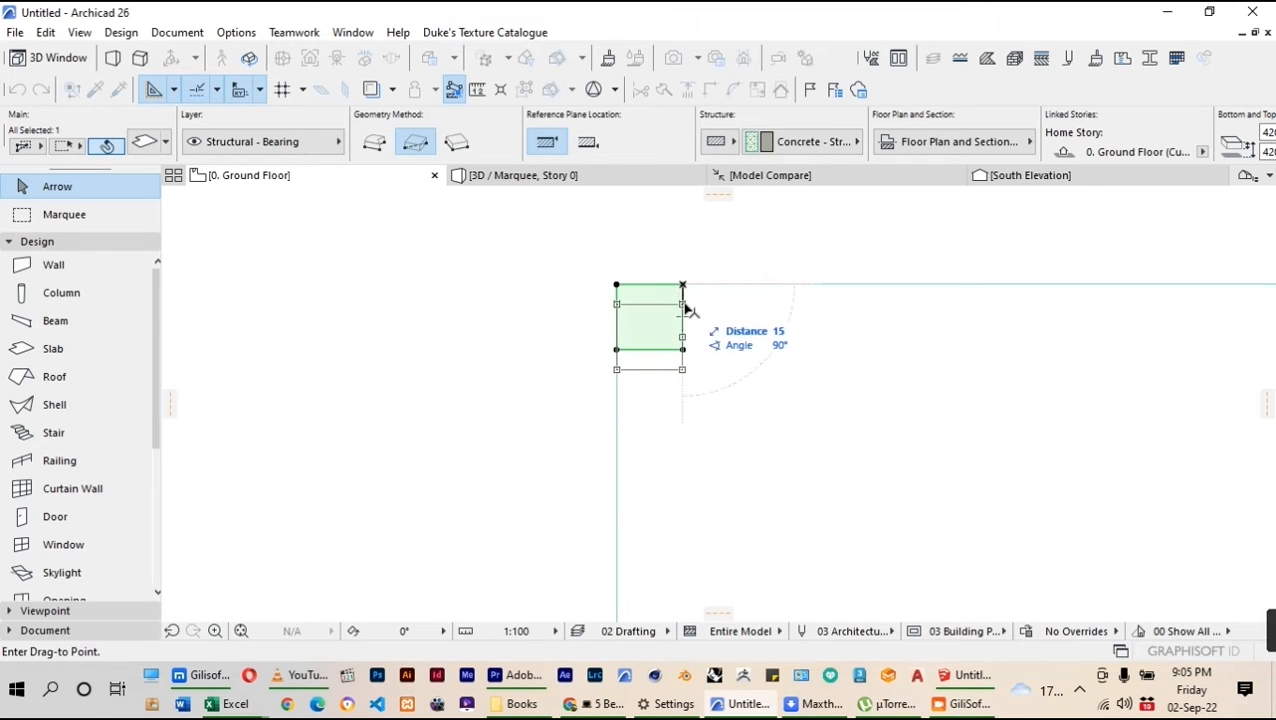
{"action": "left_click", "coordinate": [684, 324]}
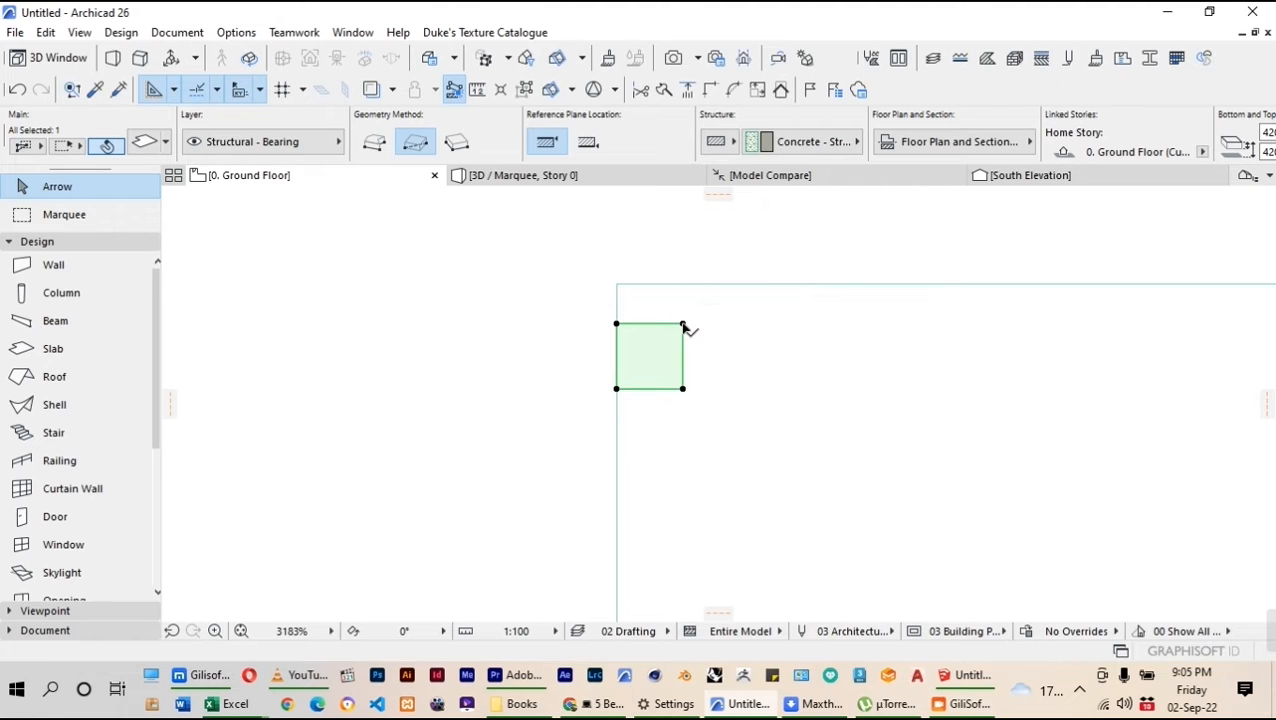
{"action": "key", "text": "ctrl+d"}
{"action": "left_click", "coordinate": [616, 324]}
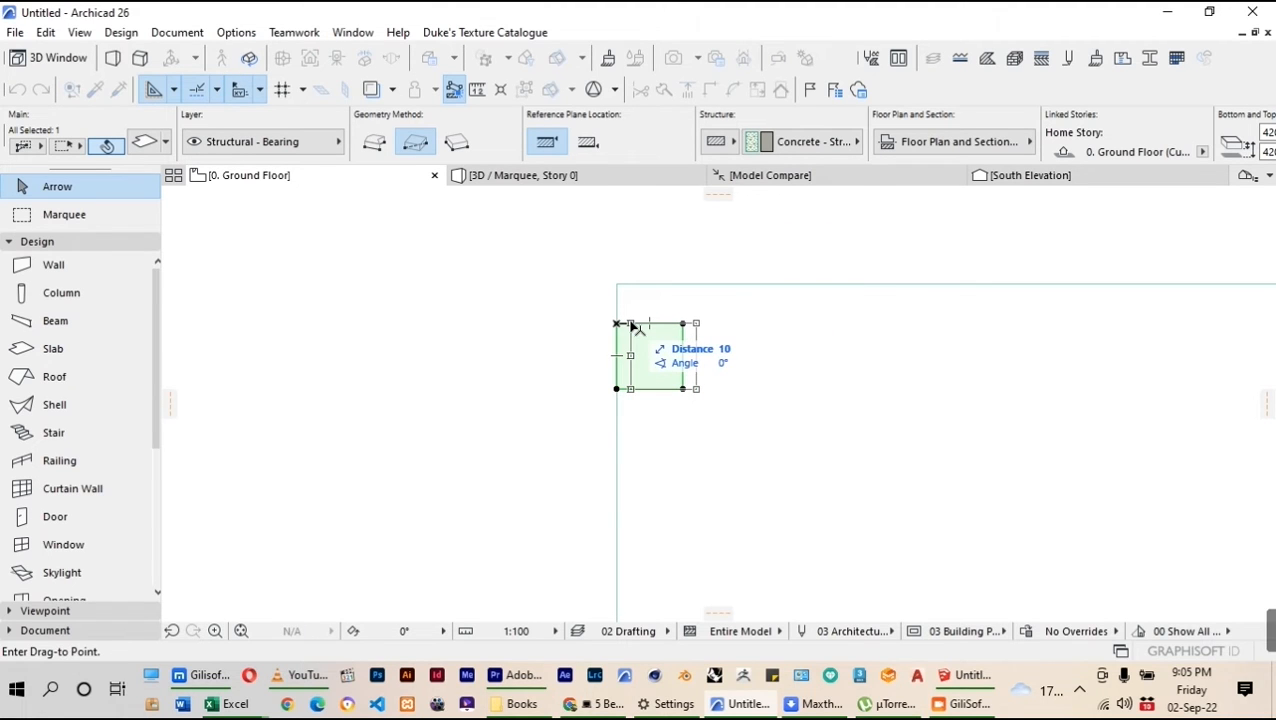
{"action": "left_click", "coordinate": [655, 327]}
{"action": "scroll", "coordinate": [521, 339], "scroll_direction": "down", "scroll_amount": 3}
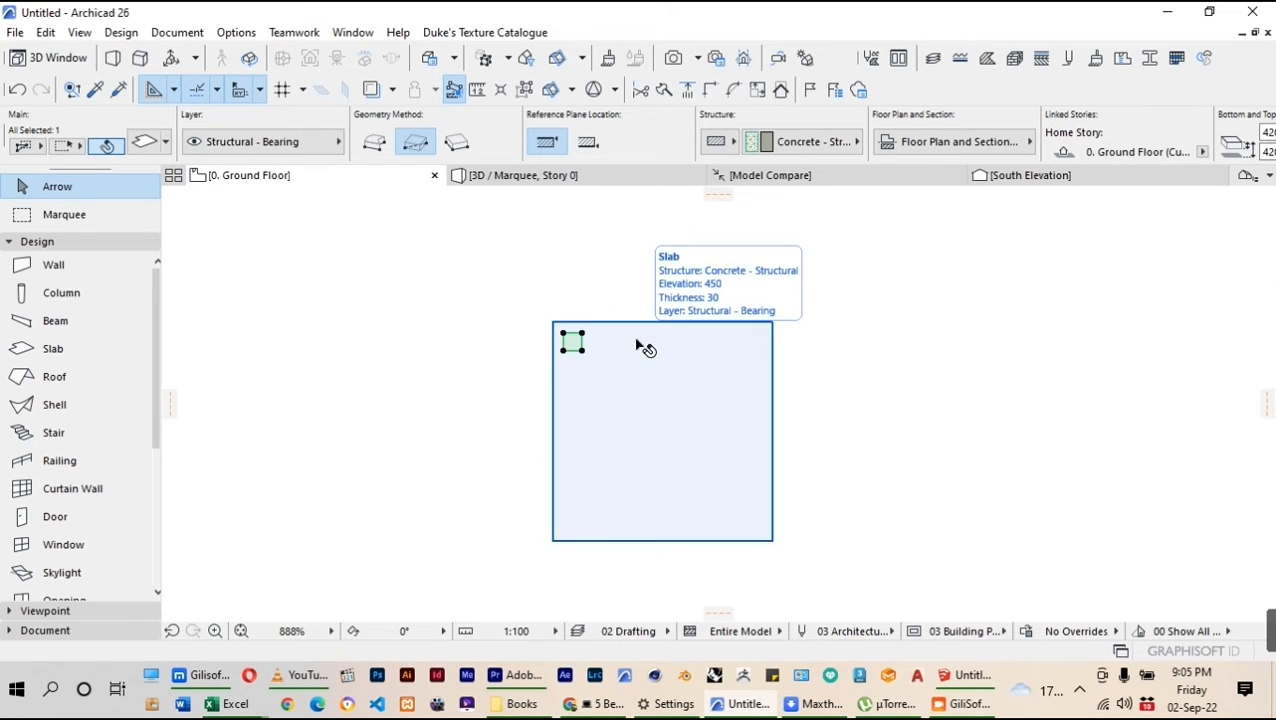
Mirror a copy of the leg to the upper-right corner about the tabletop's vertical centreline
{"action": "key", "text": "ctrl+m"}
{"action": "key", "text": "ctrl"}
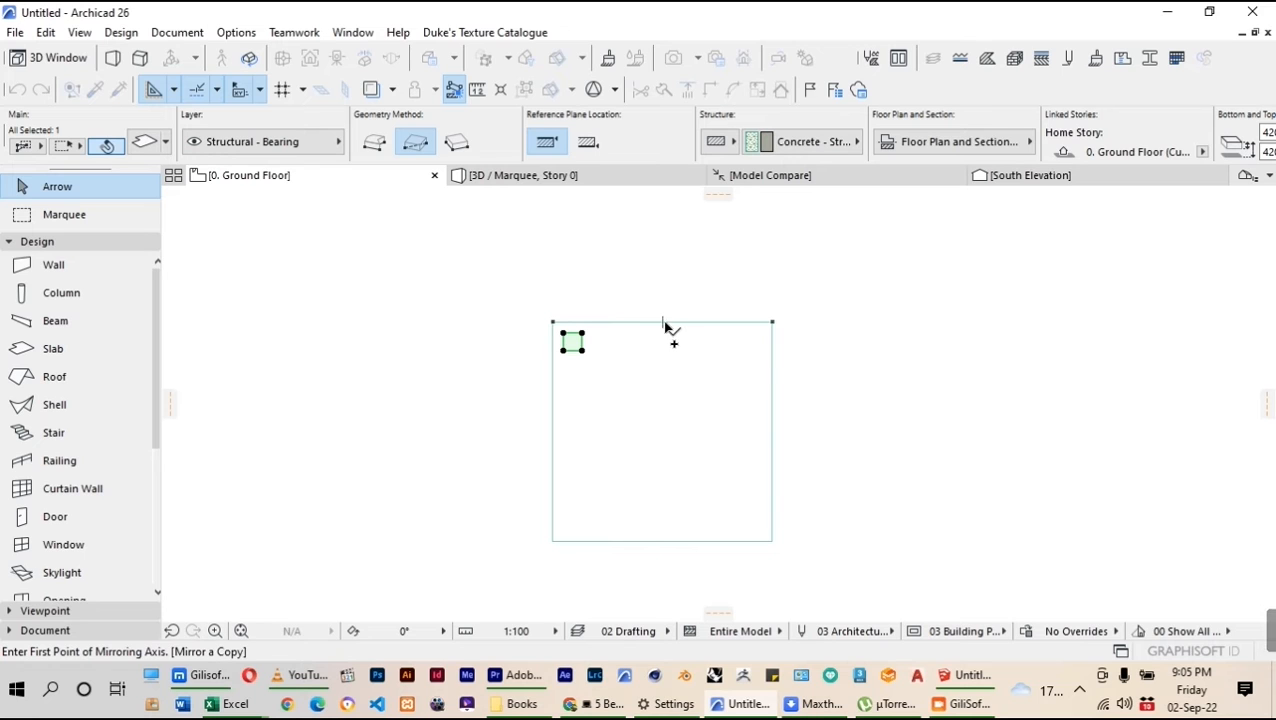
{"action": "left_click", "coordinate": [662, 322]}
{"action": "left_click", "coordinate": [663, 410]}
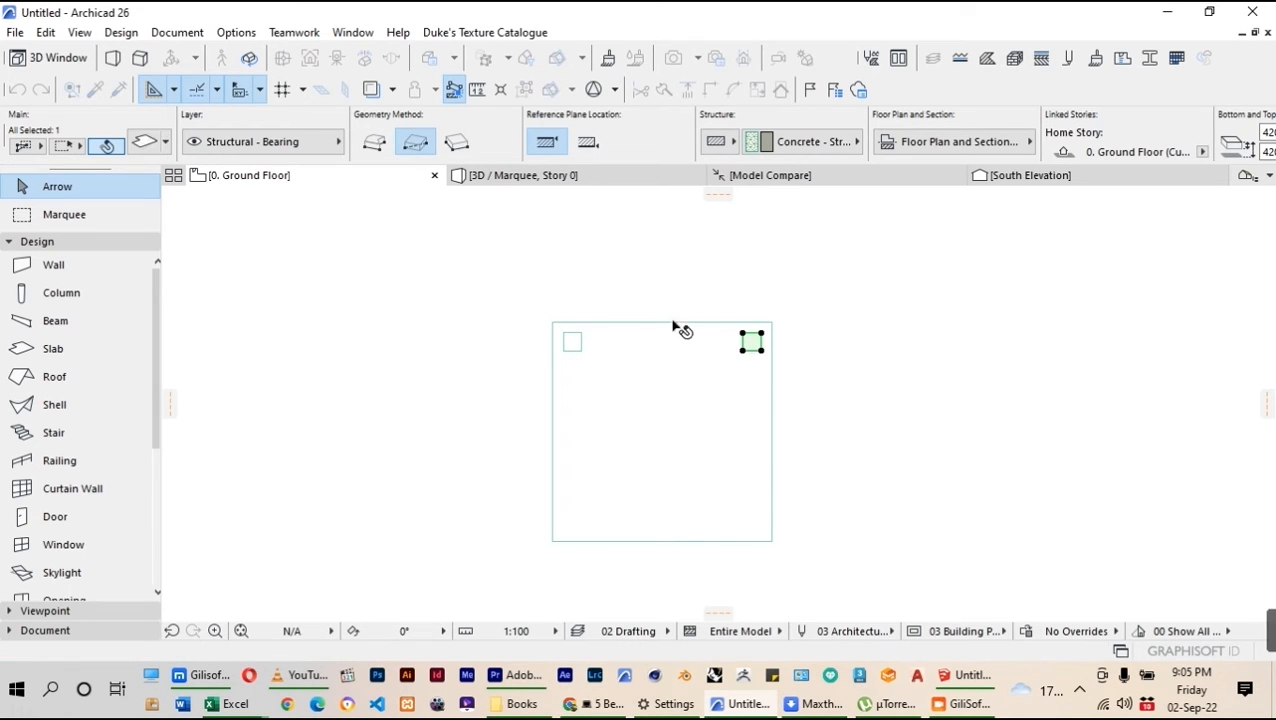
{"action": "left_click", "coordinate": [691, 280]}
Select both upper legs and mirror copies of them to the lower corners about the tabletop's horizontal centreline
{"action": "left_click", "coordinate": [744, 342]}
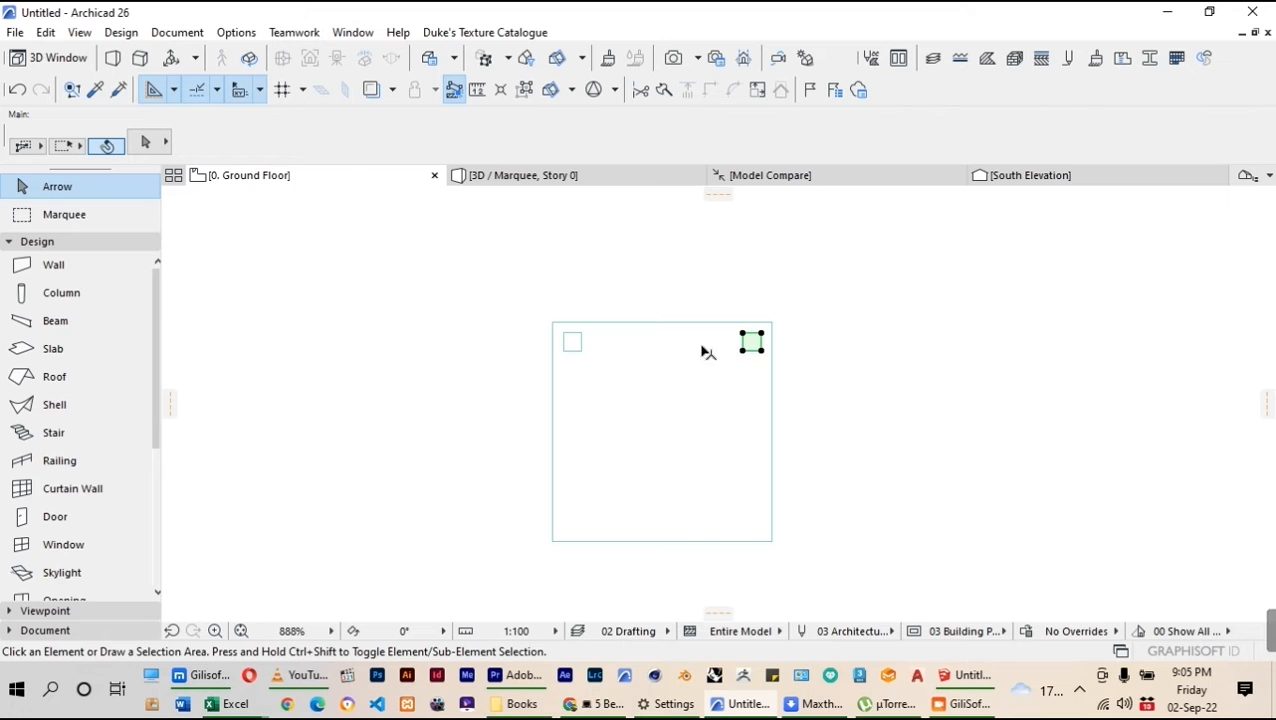
{"action": "left_click", "coordinate": [580, 349], "text": "shift"}
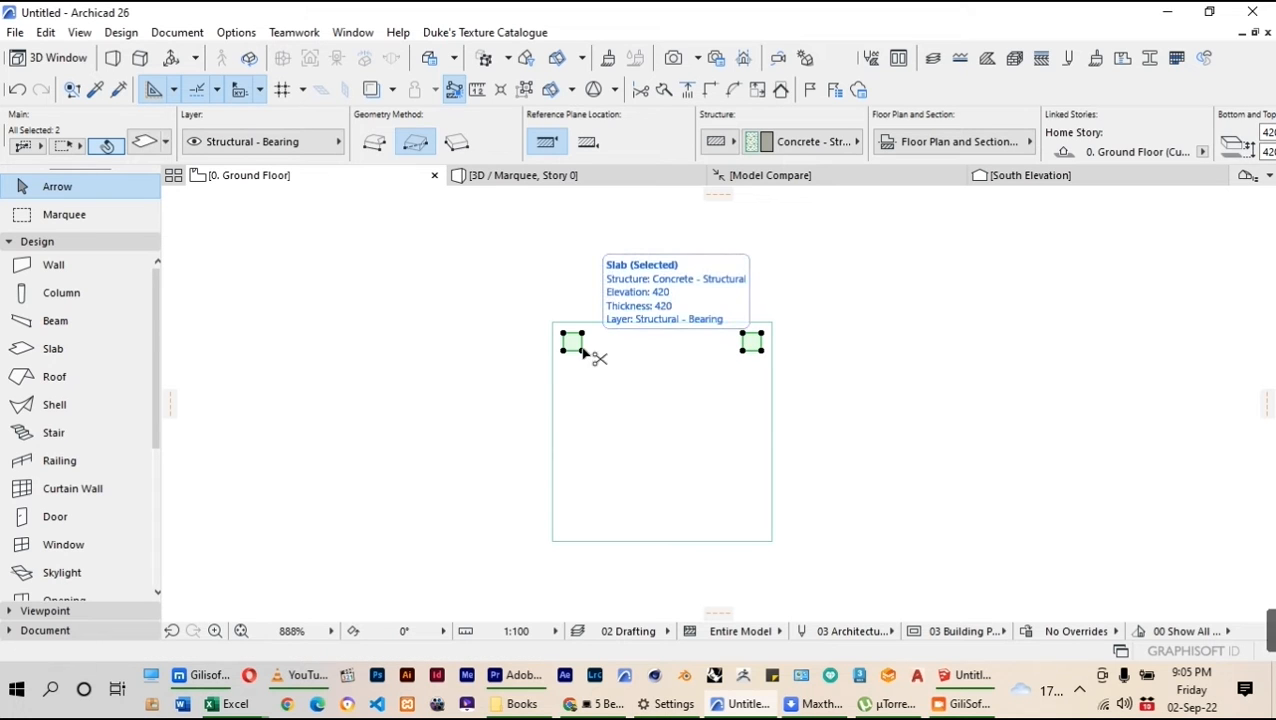
{"action": "key", "text": "ctrl+m"}
{"action": "key", "text": "ctrl"}
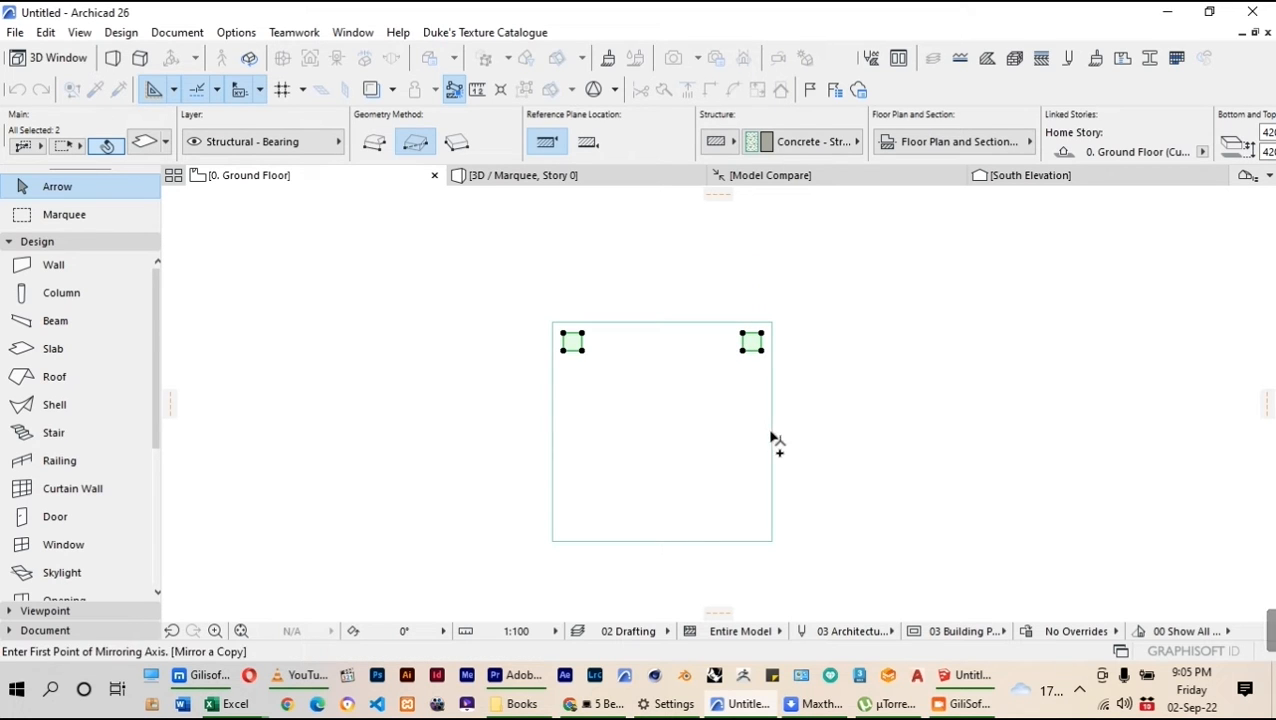
{"action": "left_click", "coordinate": [772, 432]}
{"action": "left_click", "coordinate": [812, 437]}
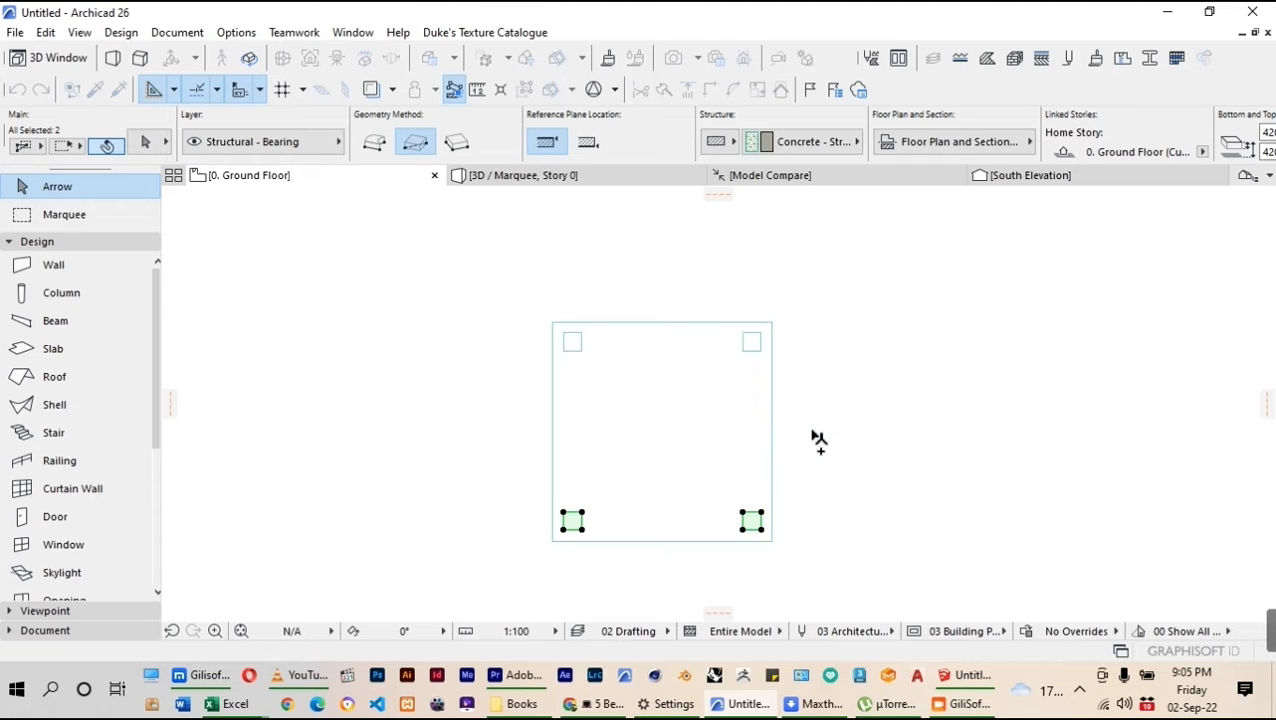
{"action": "key", "text": "Escape"}
Enclose the tabletop and four legs in a marquee, show that area in 3D and orbit around the table
{"action": "scroll", "coordinate": [480, 270], "scroll_direction": "down", "scroll_amount": 3}
{"action": "key", "text": "m"}
{"action": "left_click", "coordinate": [557, 265]}
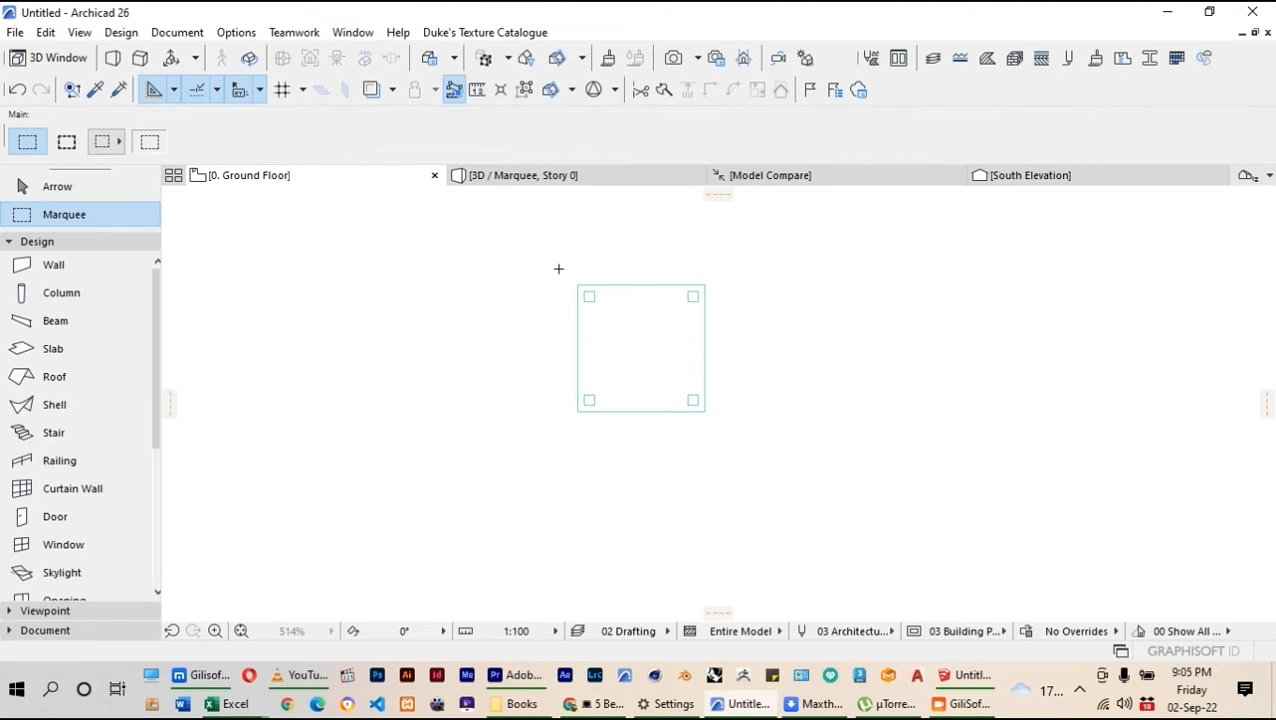
{"action": "left_click", "coordinate": [742, 438]}
{"action": "right_click", "coordinate": [462, 297]}
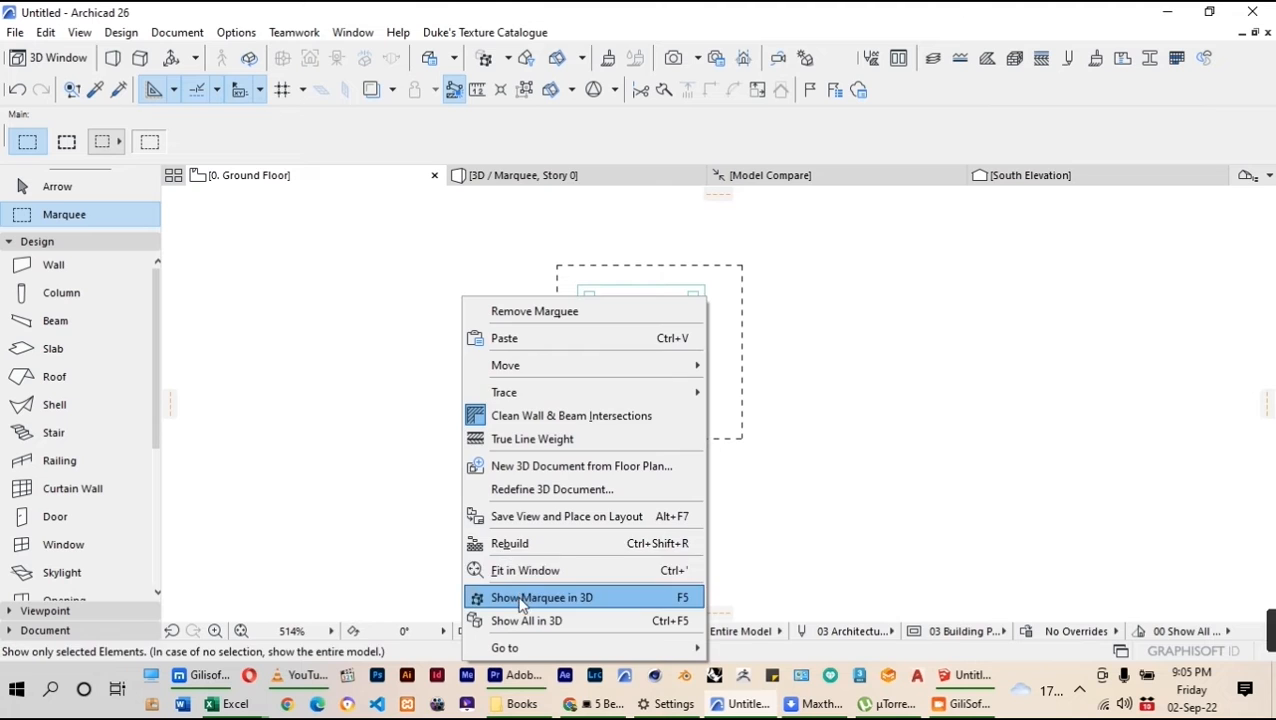
{"action": "left_click", "coordinate": [520, 597]}
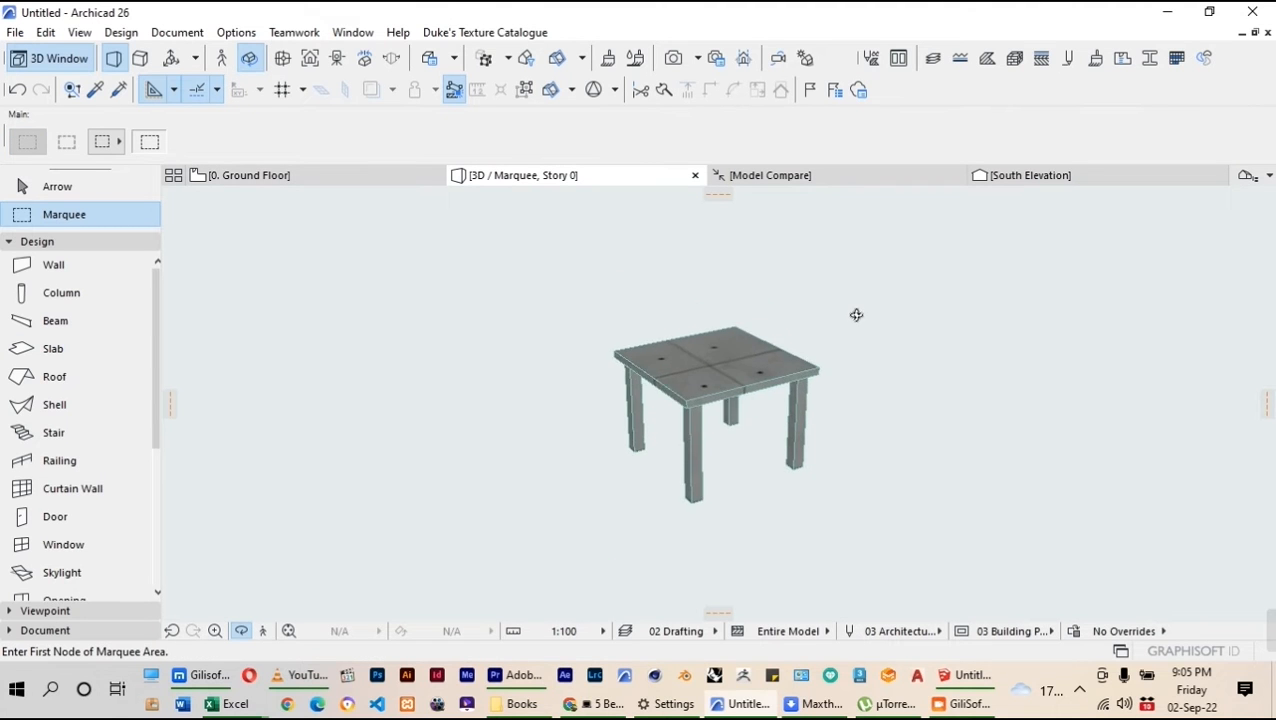
{"action": "middle_click_drag", "start_coordinate": [856, 315], "coordinate": [781, 422], "text": "shift"}
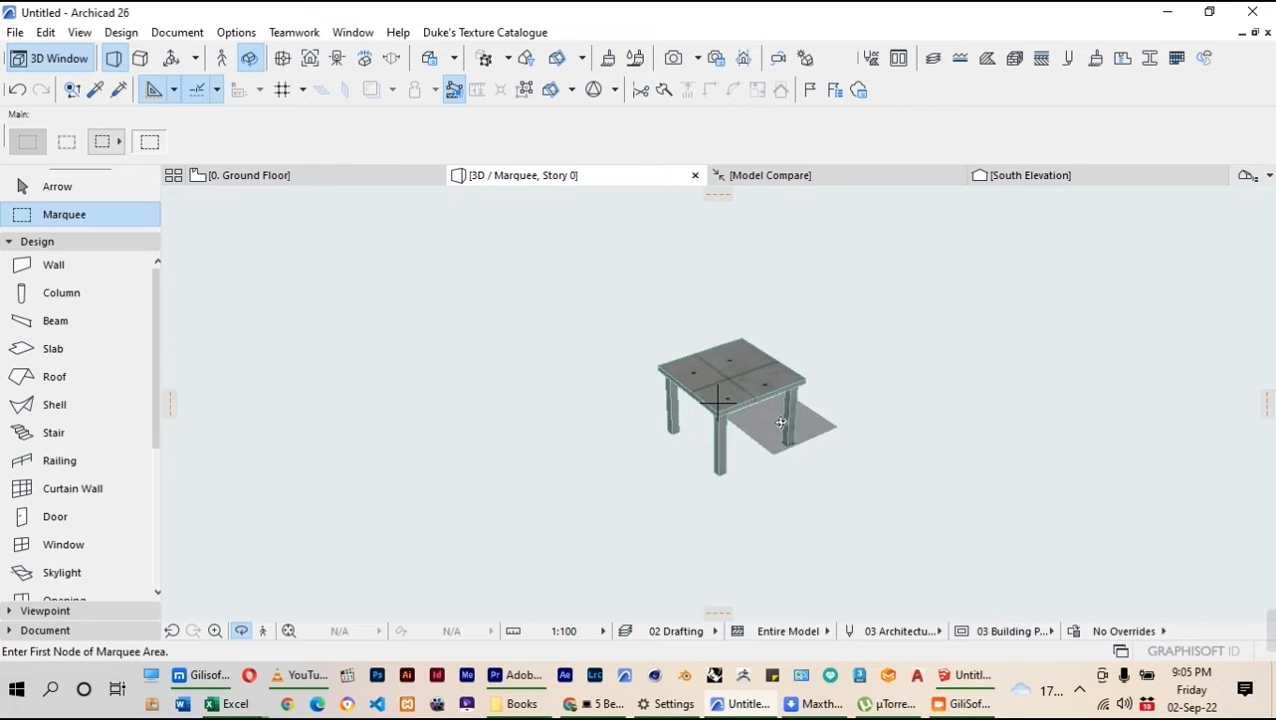
{"action": "scroll", "coordinate": [781, 422], "scroll_direction": "up", "scroll_amount": 1}
{"action": "scroll", "coordinate": [639, 361], "scroll_direction": "down", "scroll_amount": 2}
Select the whole table in the 3D view and examine the slabs' polygon count in PolyCount
{"action": "key", "text": "Escape"}
{"action": "key", "text": "Escape"}
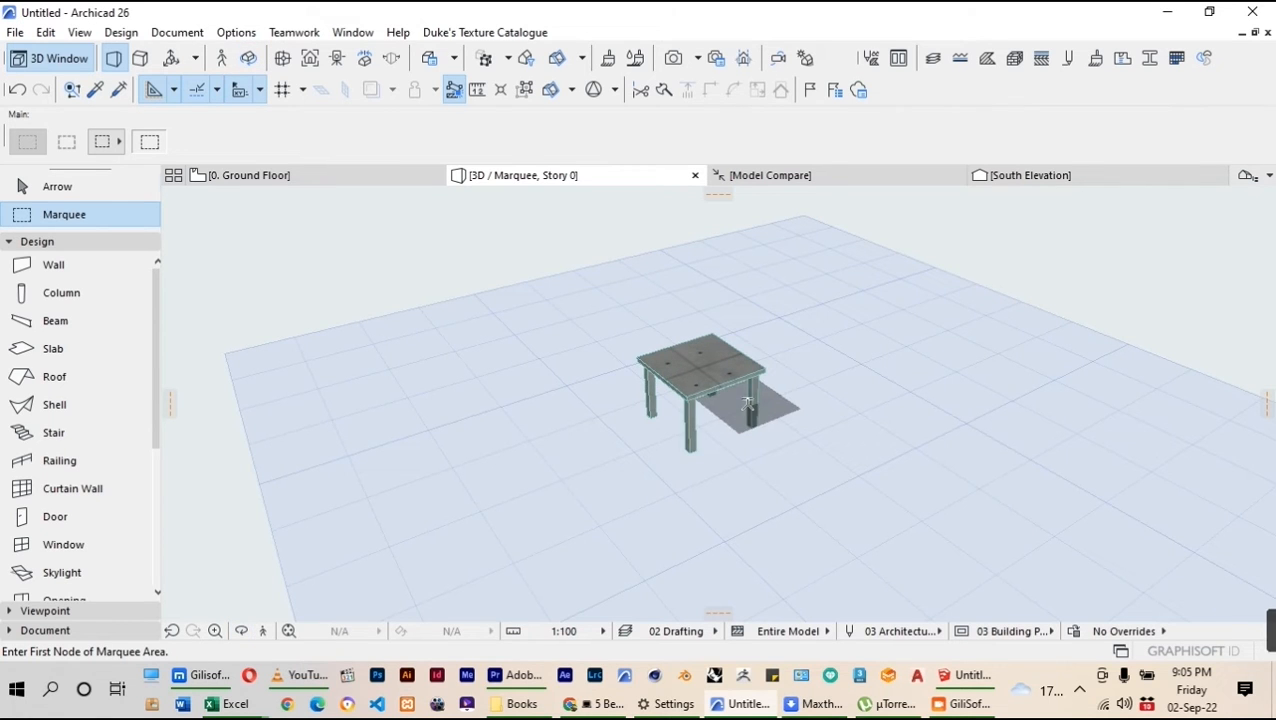
{"action": "left_click_drag", "start_coordinate": [800, 287], "coordinate": [550, 505]}
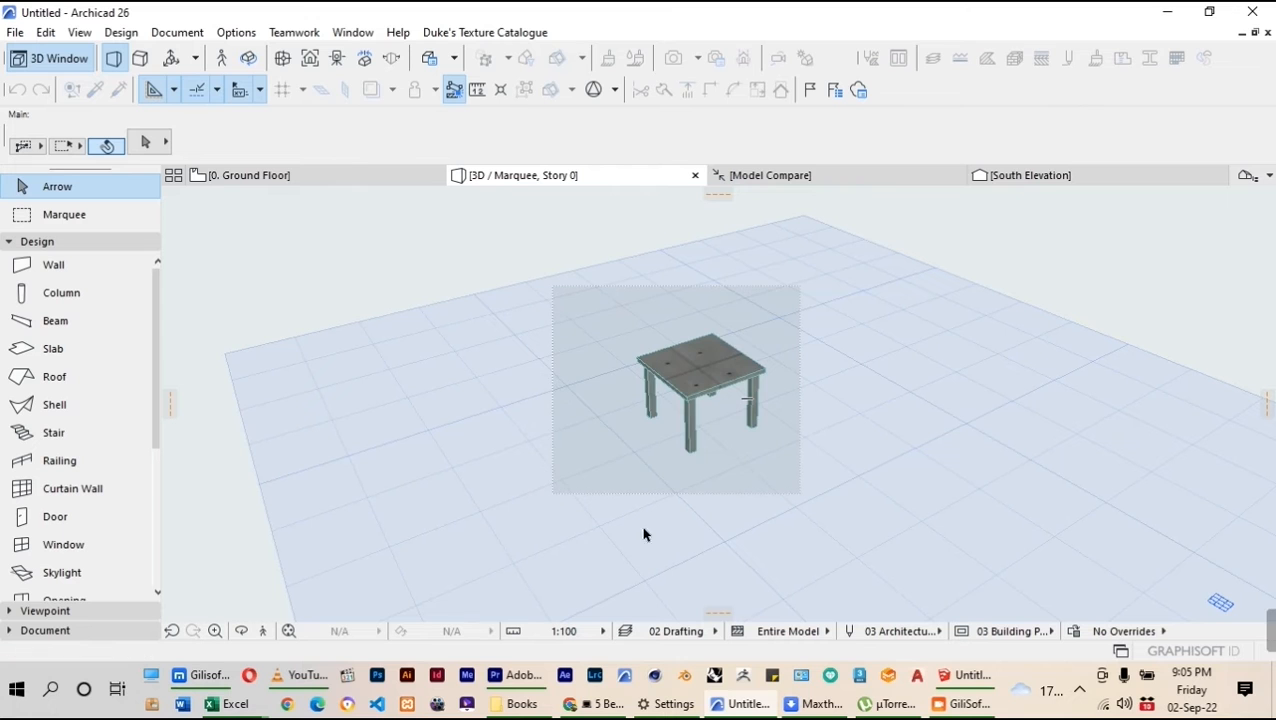
{"action": "left_click", "coordinate": [340, 36]}
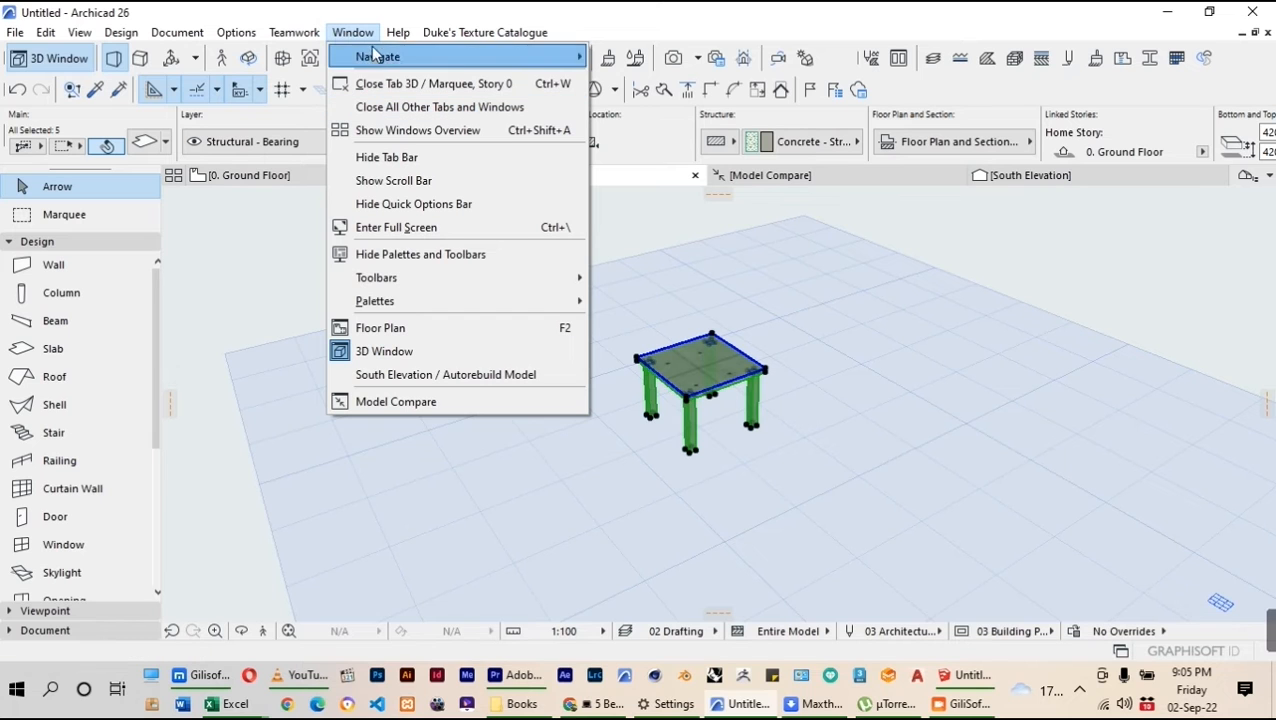
{"action": "mouse_move", "coordinate": [418, 301]}
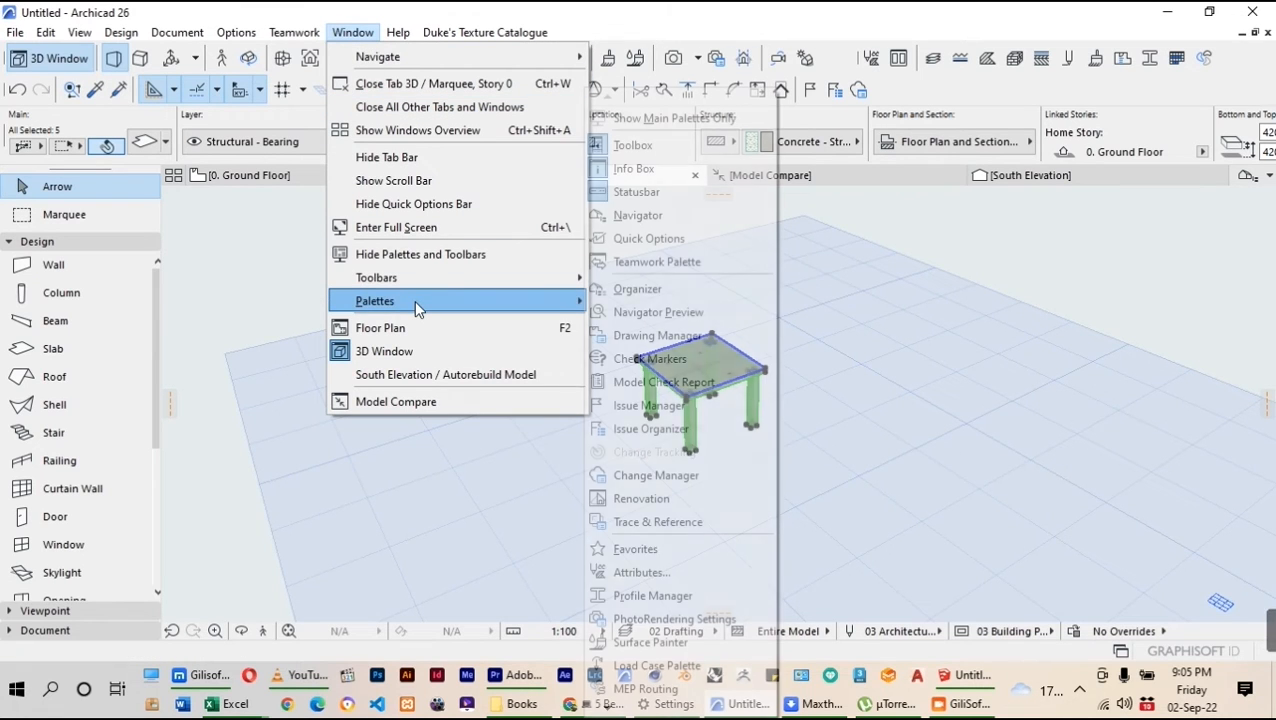
{"action": "mouse_move", "coordinate": [608, 708]}
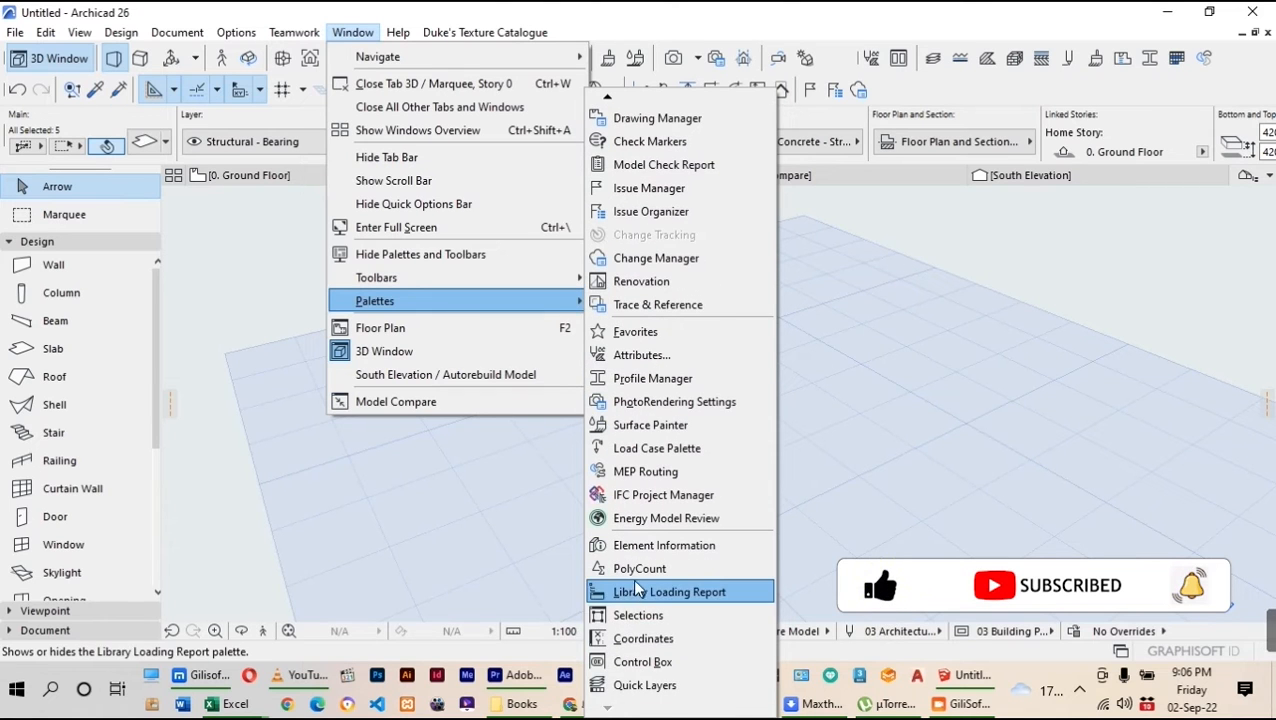
{"action": "left_click", "coordinate": [640, 568]}
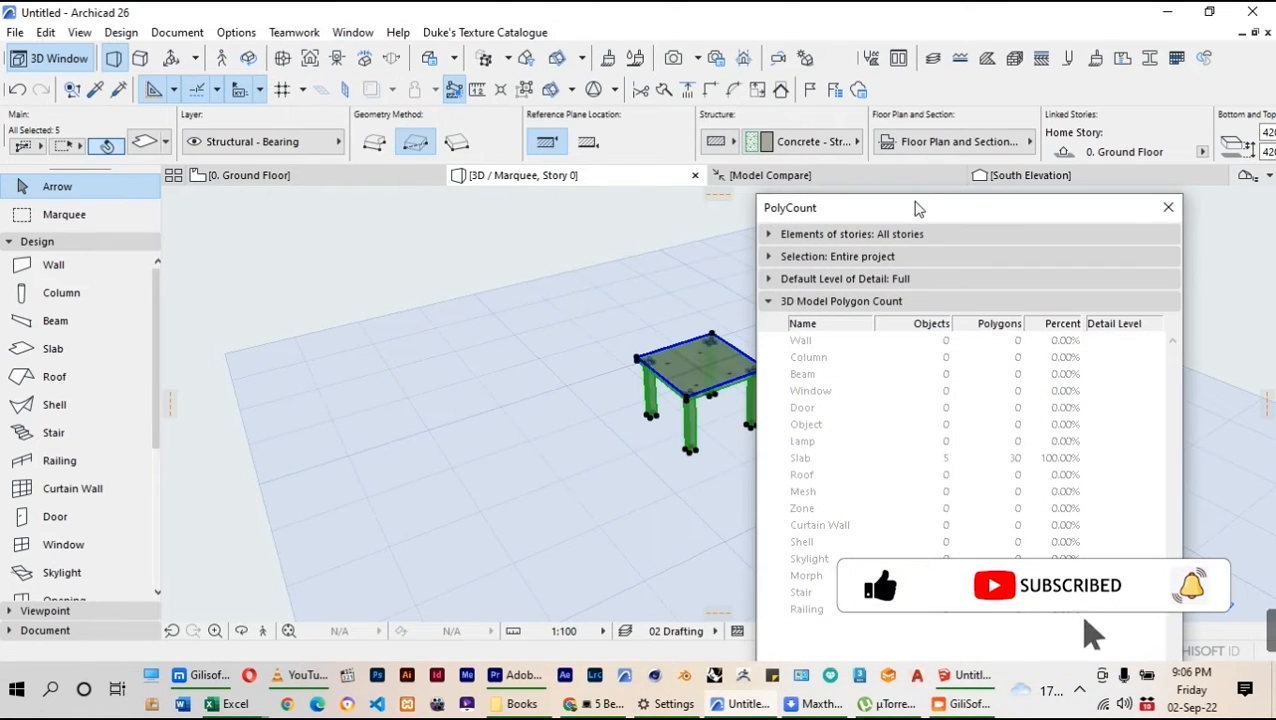
{"action": "left_click_drag", "start_coordinate": [914, 205], "coordinate": [942, 82]}
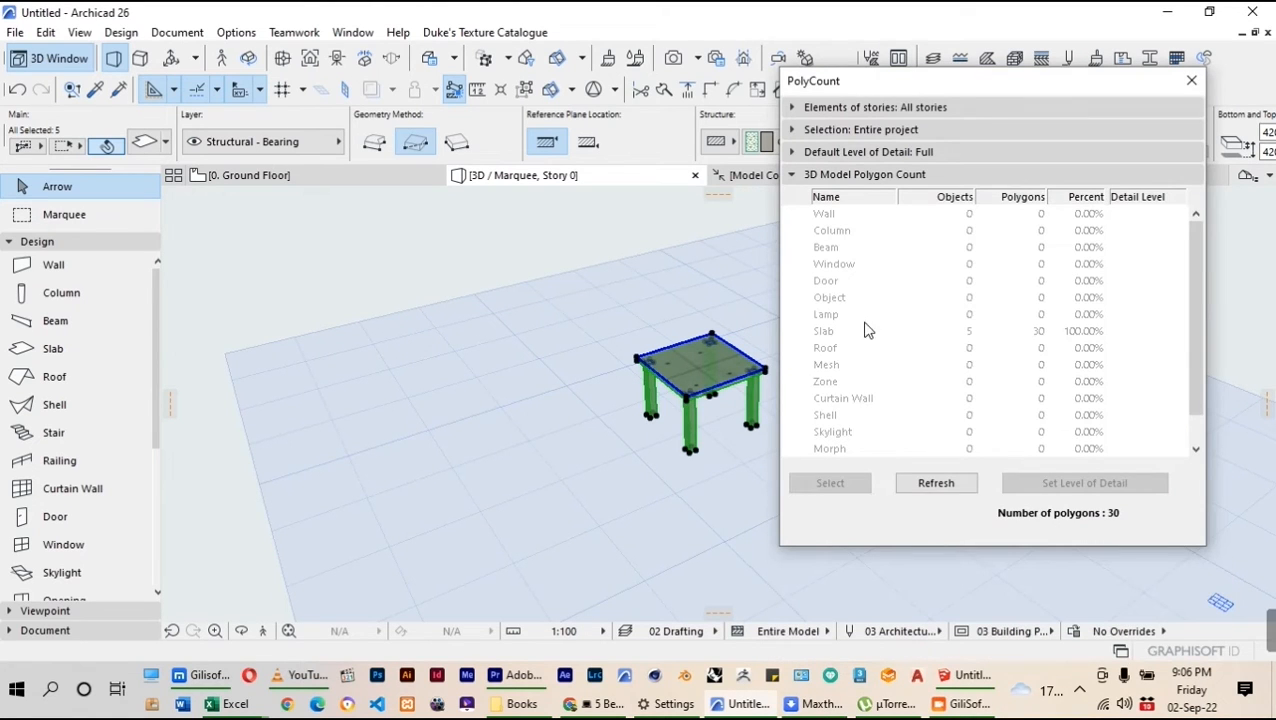
{"action": "left_click", "coordinate": [826, 337]}
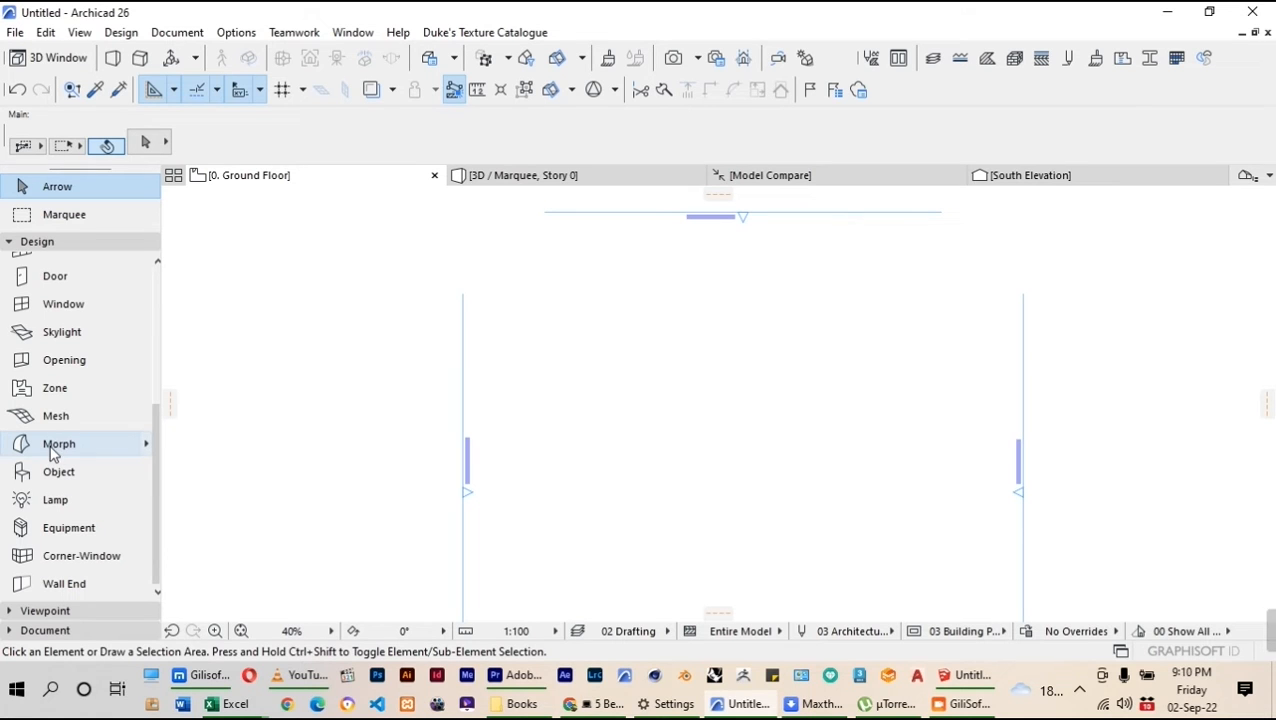
Draw a thin box morph with a 600 by 600 mm base in the 3D view as the tabletop
{"action": "left_click", "coordinate": [59, 445]}
{"action": "left_click", "coordinate": [590, 180]}
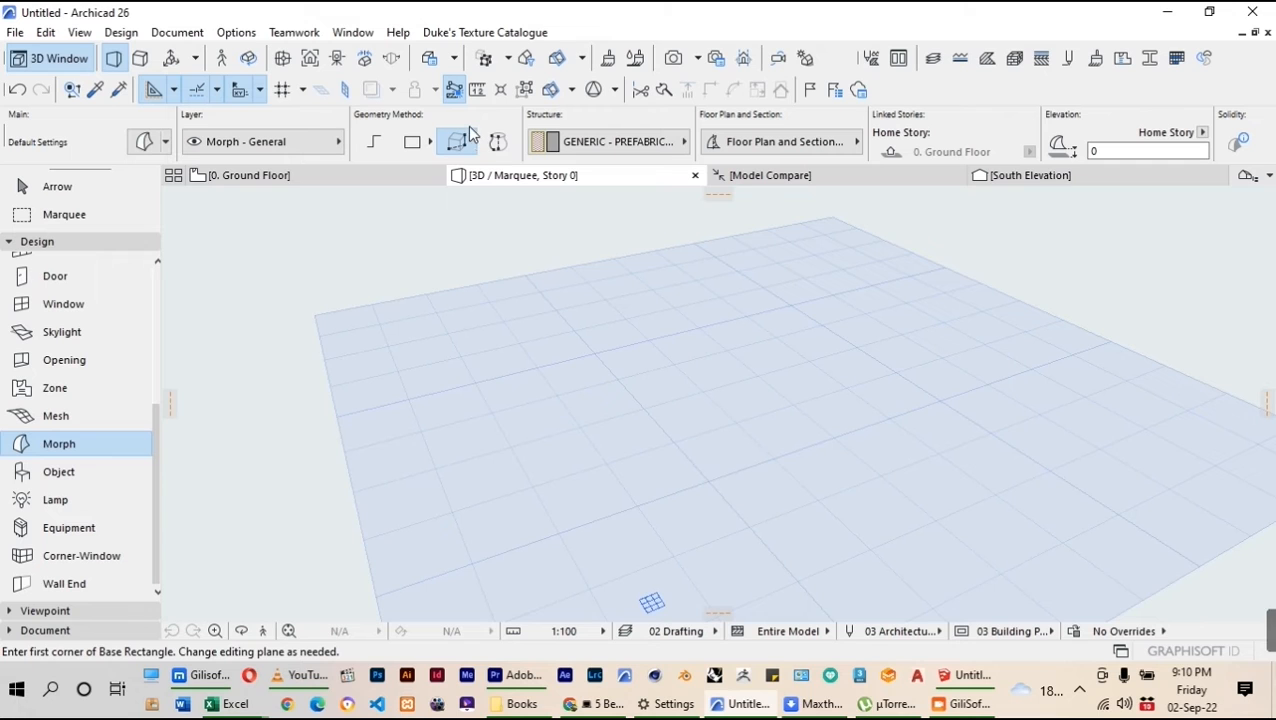
{"action": "left_click", "coordinate": [540, 362]}
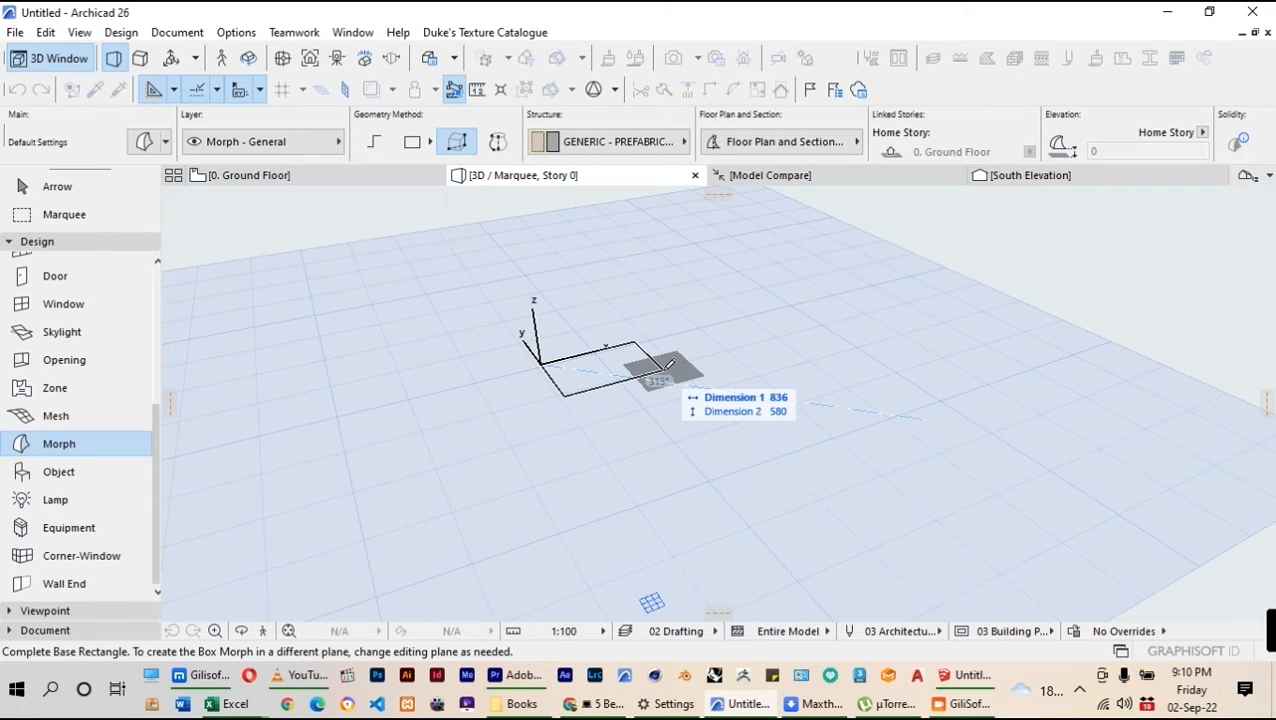
{"action": "type", "text": "600"}
{"action": "key", "text": "Tab"}
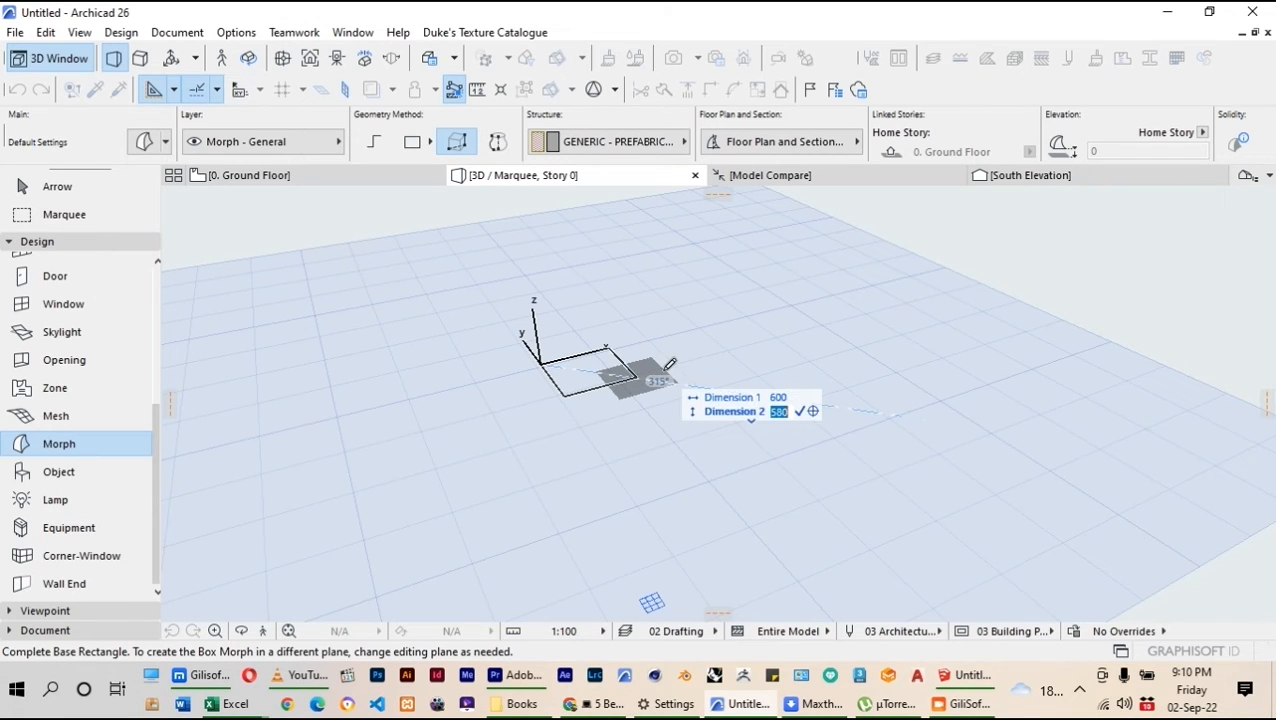
{"action": "type", "text": "600"}
{"action": "key", "text": "Return"}
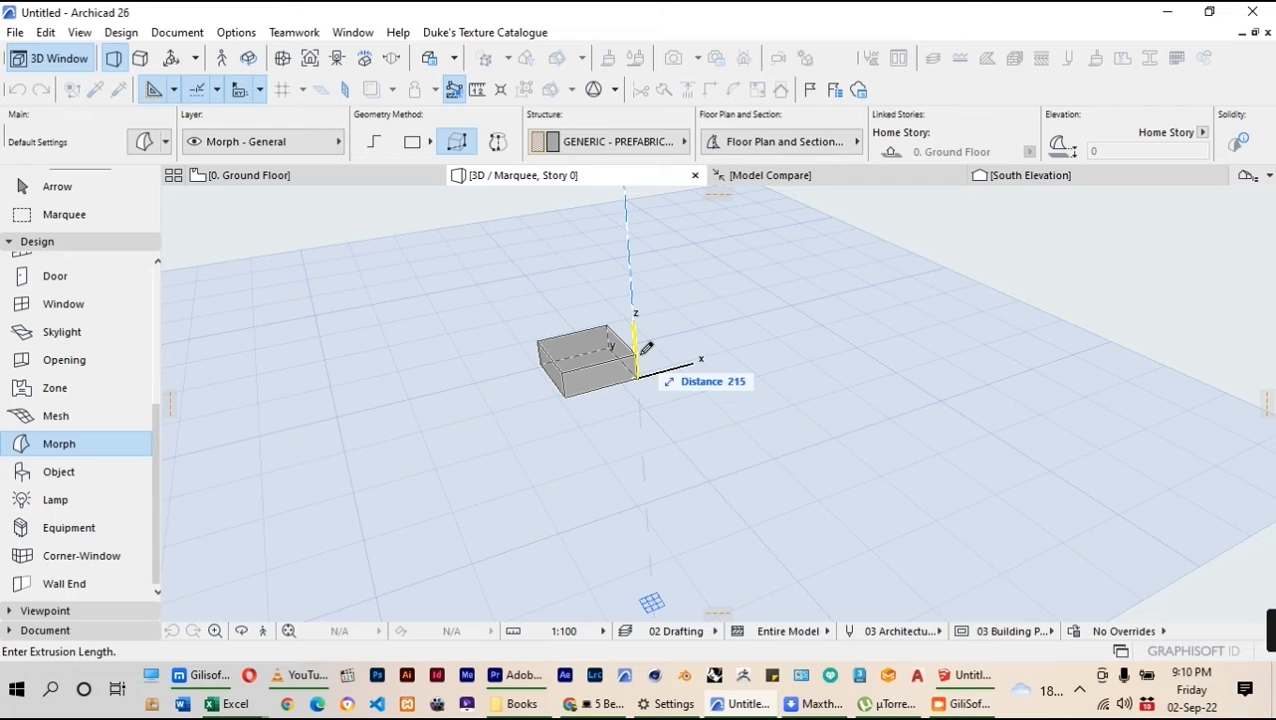
{"action": "type", "text": "0"}
{"action": "key", "text": "Return"}
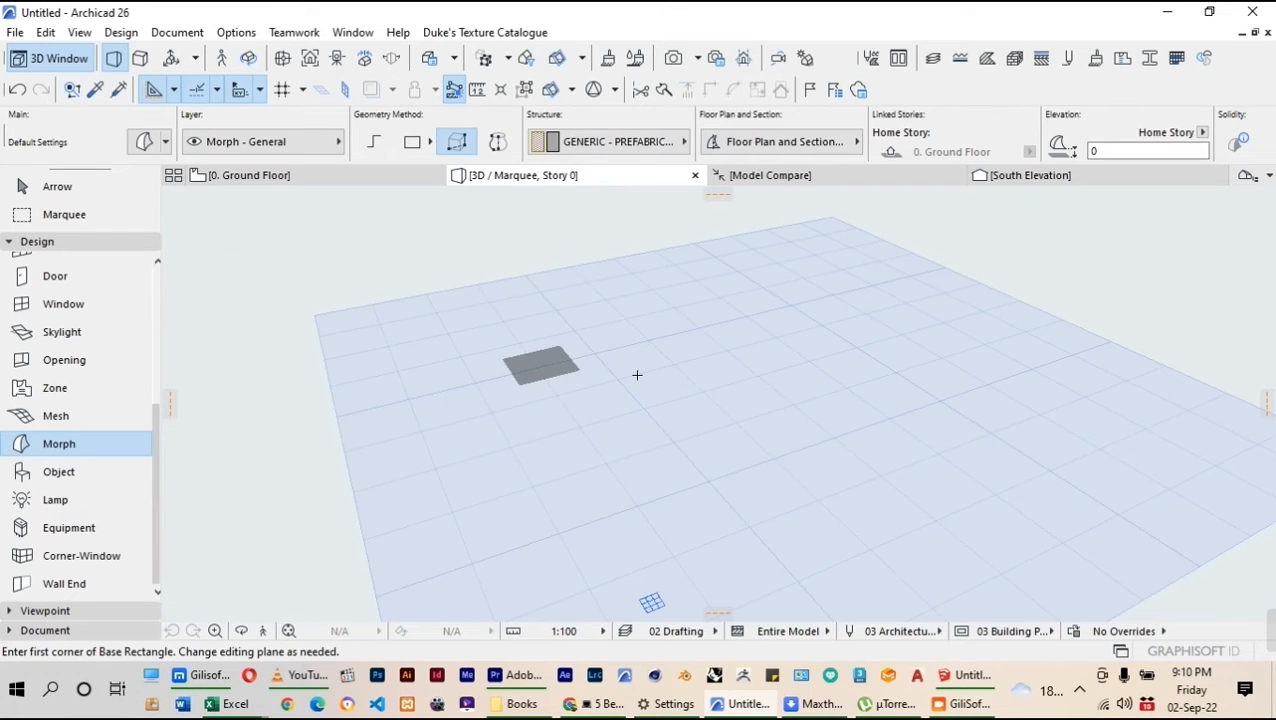
Enclose the morph tabletop in a marquee on the Ground Floor plan and show that area in 3D
{"action": "left_click", "coordinate": [243, 178]}
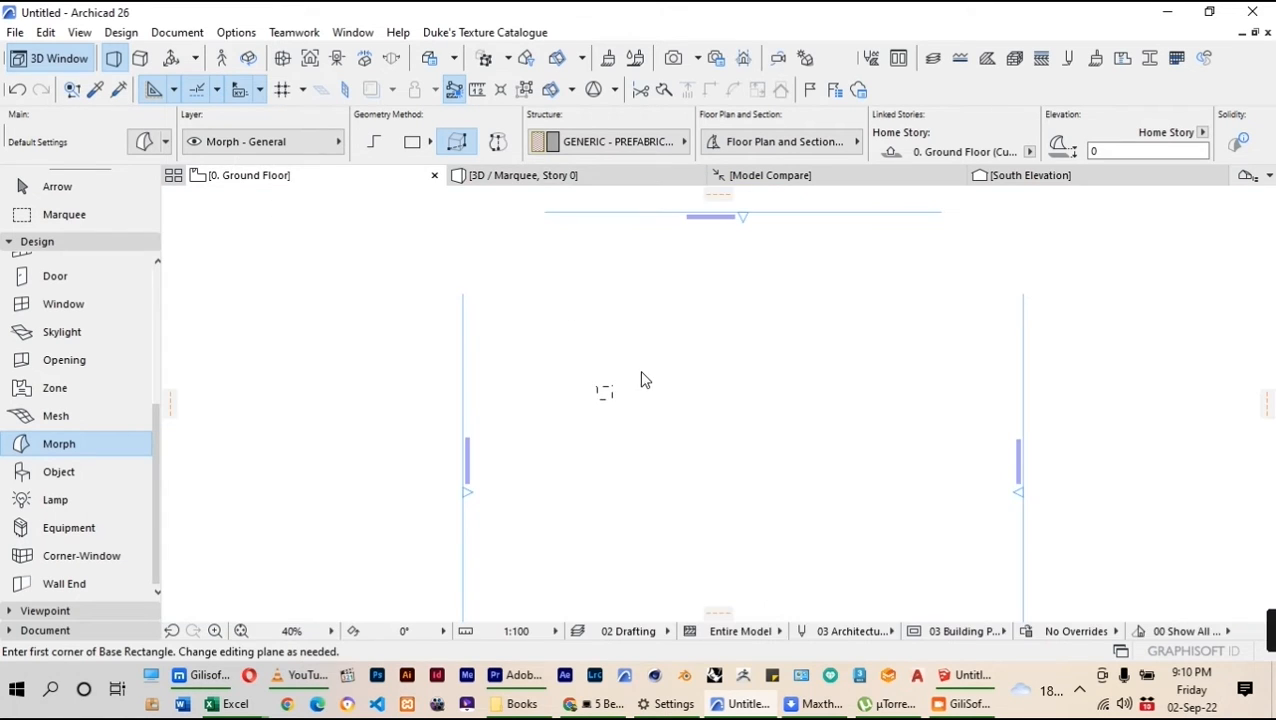
{"action": "scroll", "coordinate": [591, 392], "scroll_direction": "up", "scroll_amount": 5}
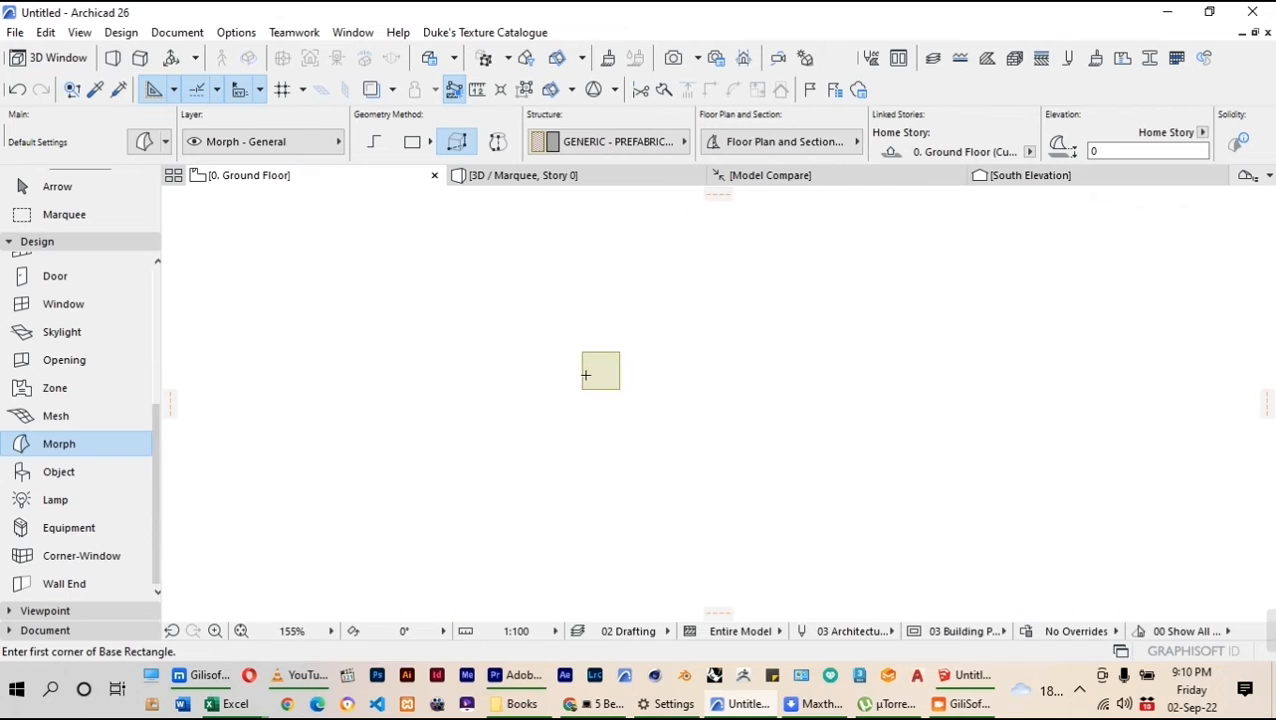
{"action": "left_click", "coordinate": [61, 217]}
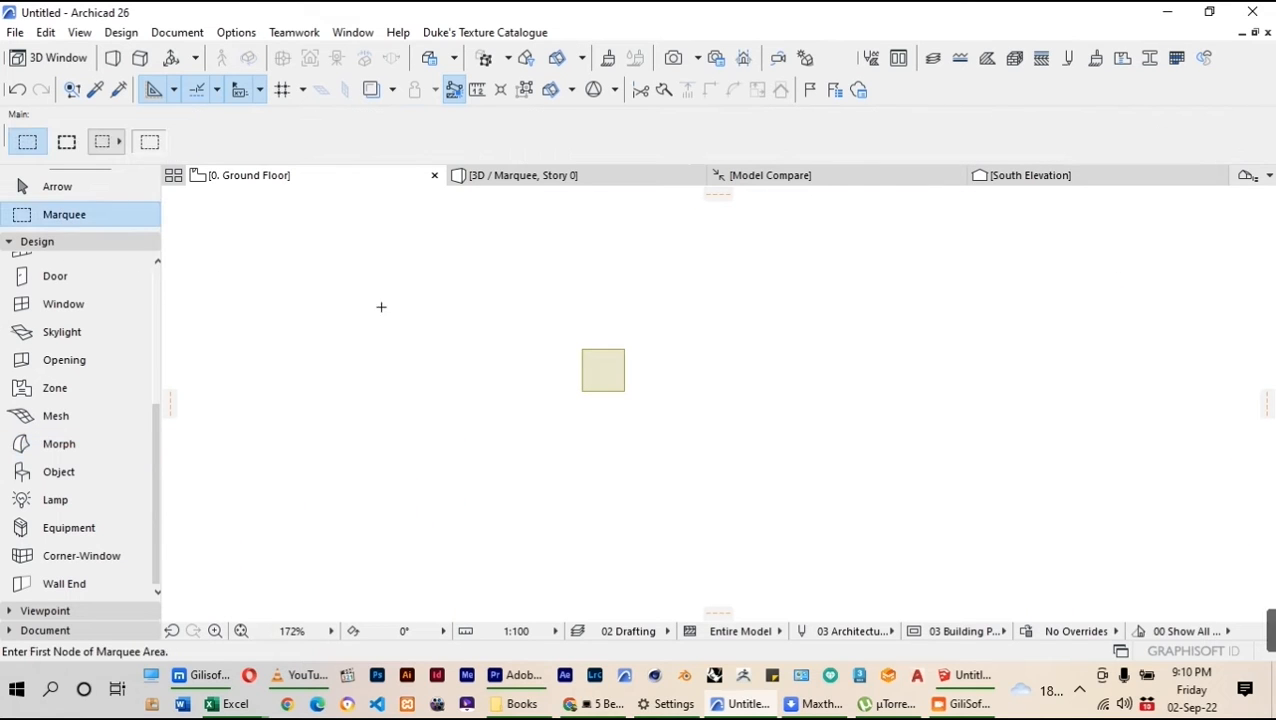
{"action": "left_click", "coordinate": [539, 322]}
{"action": "left_click", "coordinate": [705, 433]}
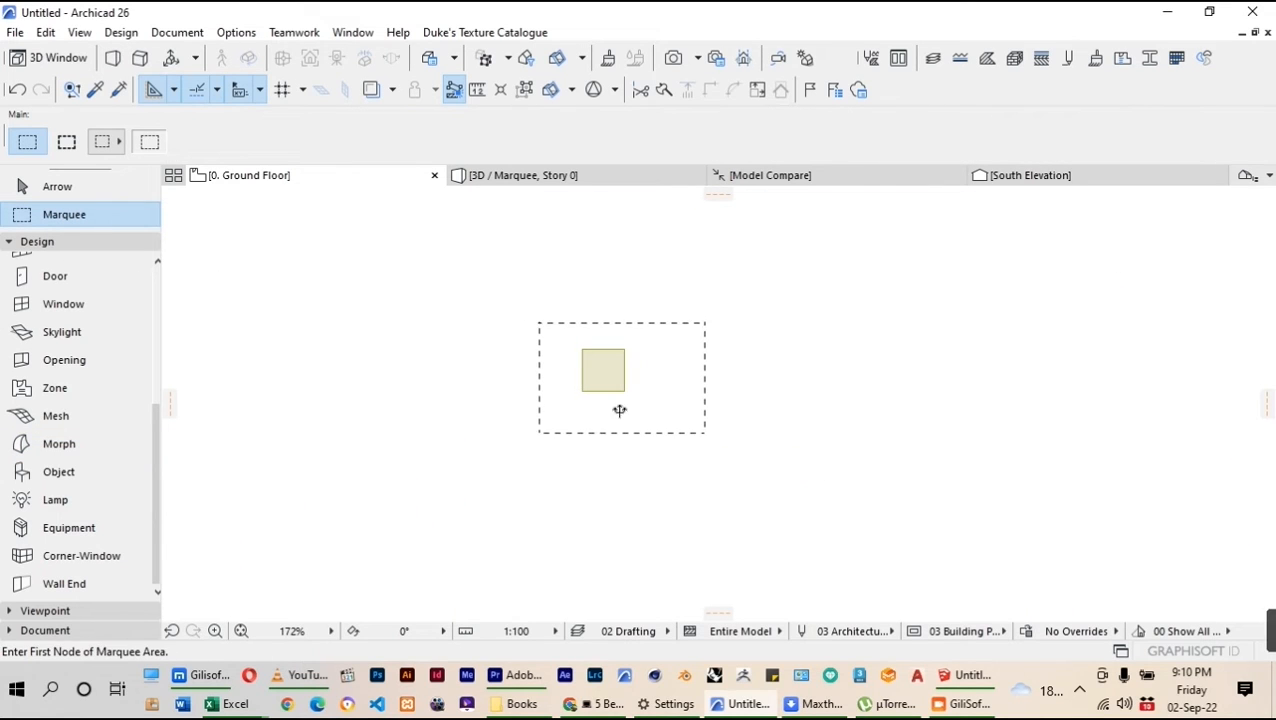
{"action": "right_click", "coordinate": [742, 384]}
{"action": "left_click", "coordinate": [834, 319]}
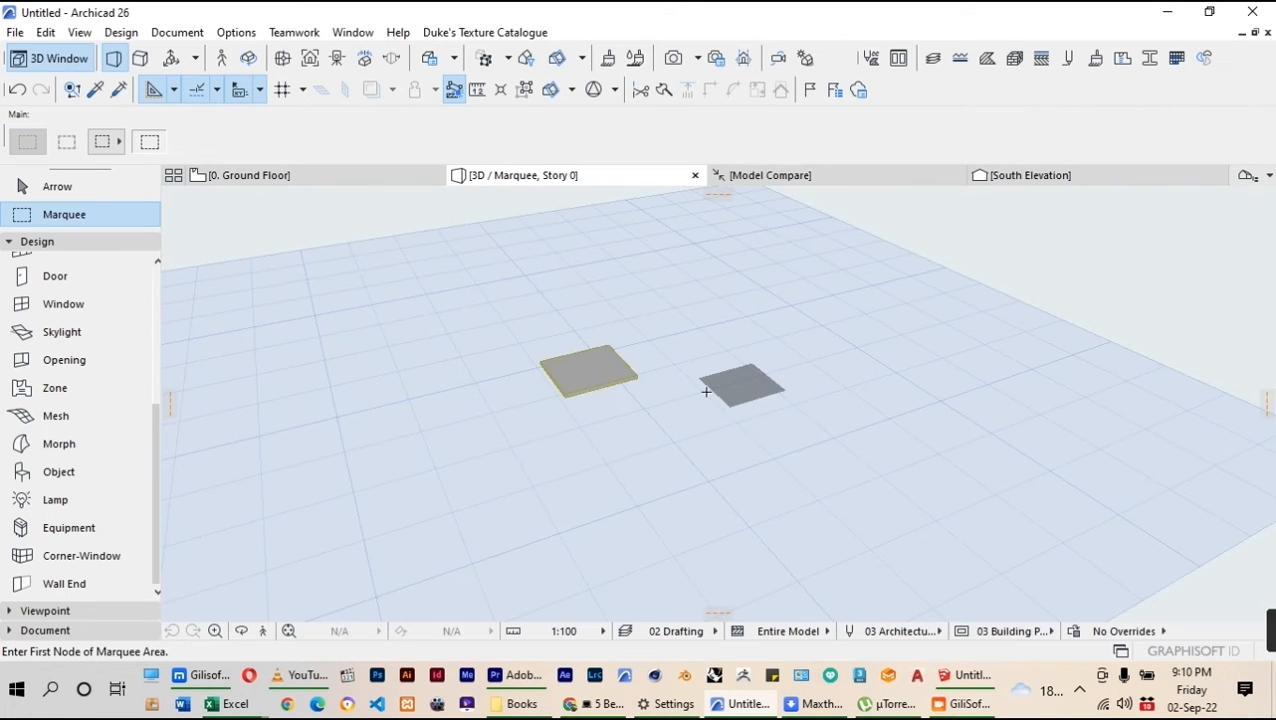
View the morph tabletop from below, select it and pick its underside as the editing plane
{"action": "middle_click_drag", "start_coordinate": [638, 408], "coordinate": [613, 299], "text": "shift"}
{"action": "scroll", "coordinate": [578, 359], "scroll_direction": "up", "scroll_amount": 6}
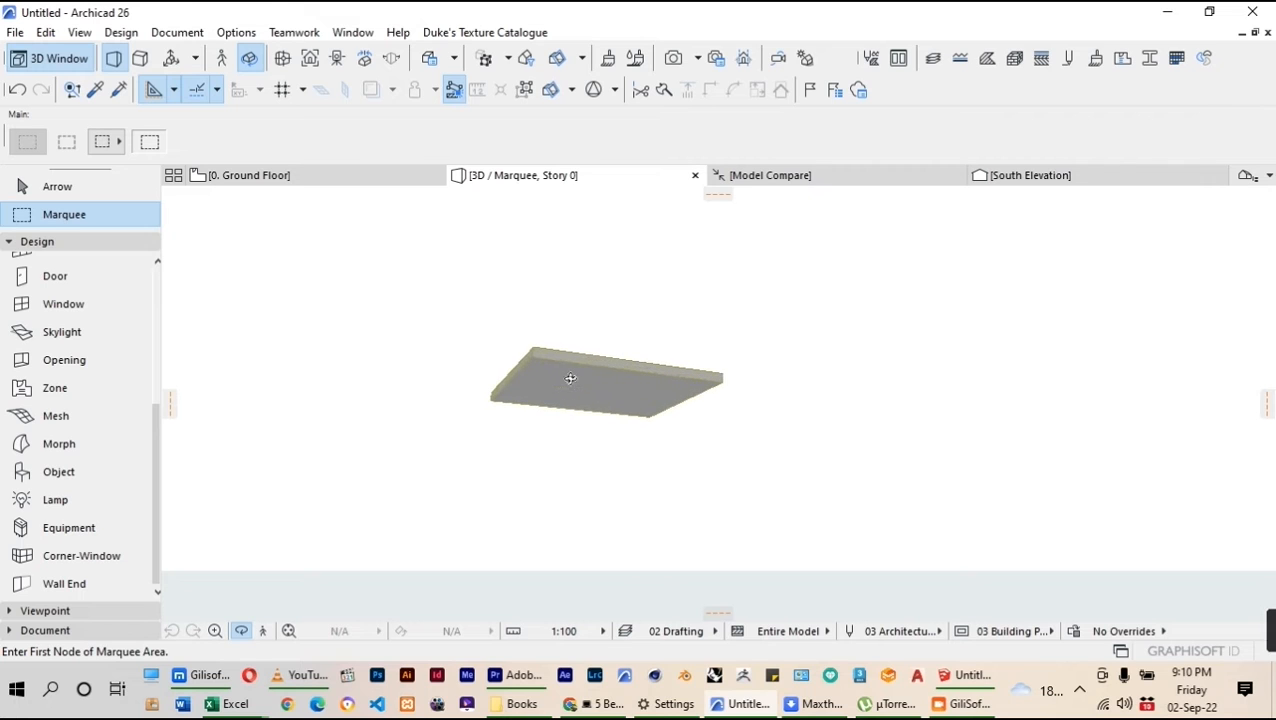
{"action": "middle_click_drag", "start_coordinate": [571, 378], "coordinate": [556, 317], "text": "shift"}
{"action": "scroll", "coordinate": [556, 318], "scroll_direction": "up", "scroll_amount": 3}
{"action": "scroll", "coordinate": [793, 326], "scroll_direction": "down", "scroll_amount": 5}
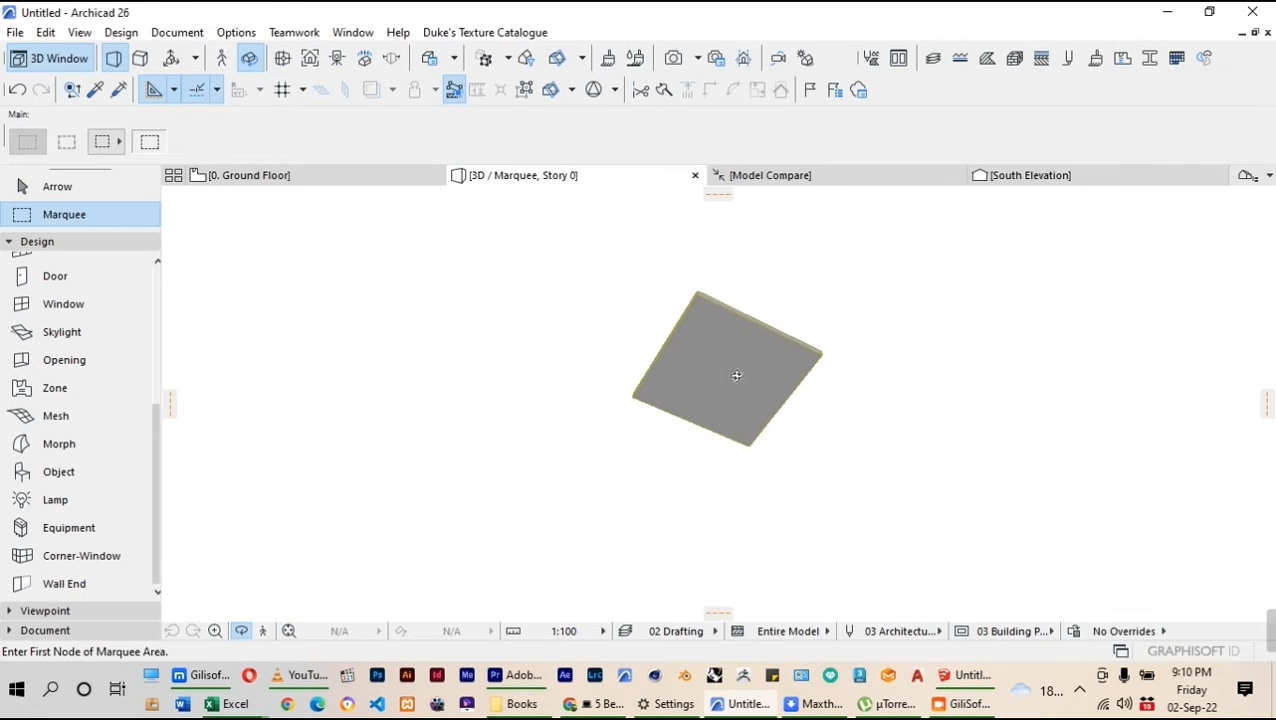
{"action": "middle_click_drag", "start_coordinate": [728, 382], "coordinate": [673, 398], "text": "shift"}
{"action": "scroll", "coordinate": [709, 355], "scroll_direction": "up", "scroll_amount": 1}
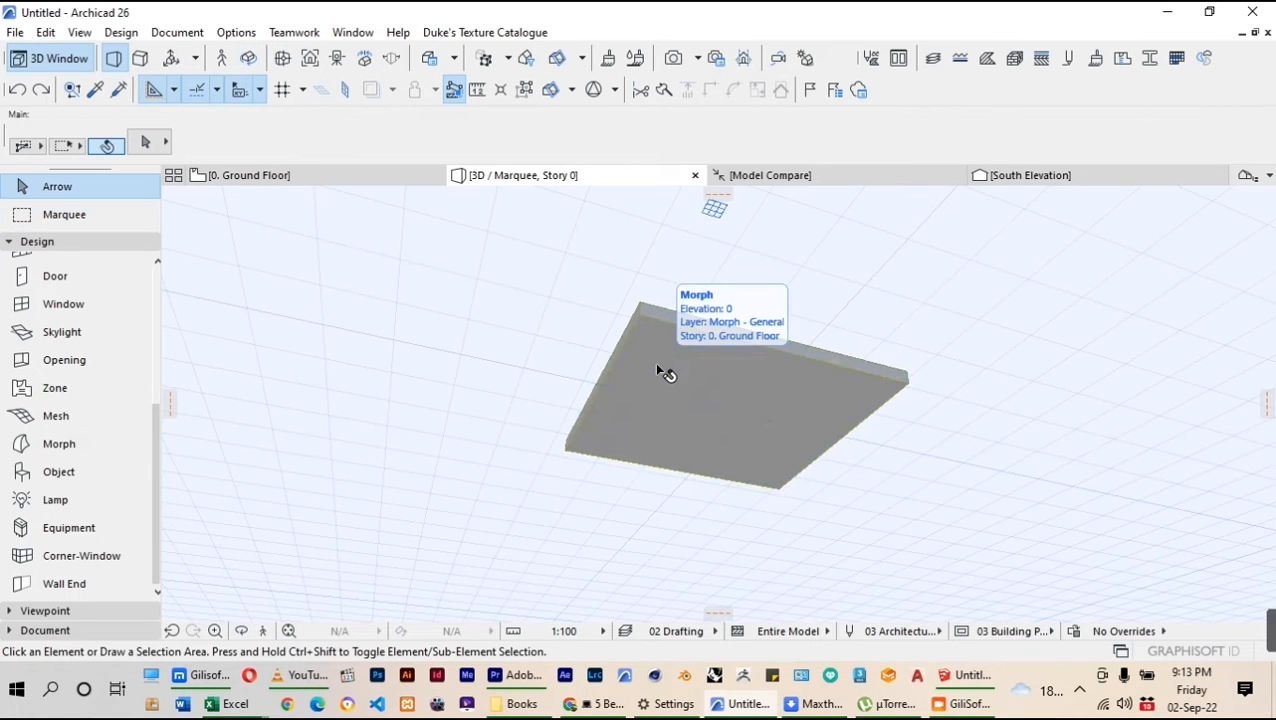
{"action": "left_click", "coordinate": [658, 372]}
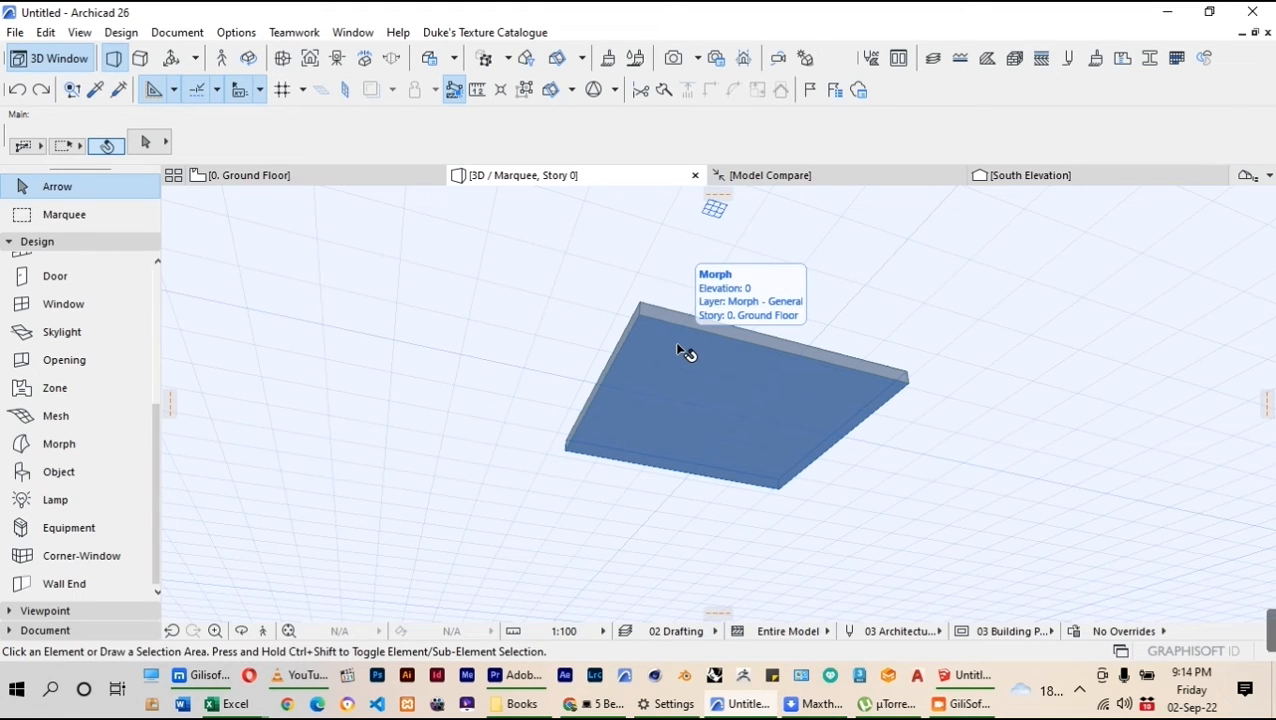
{"action": "right_click", "coordinate": [678, 347]}
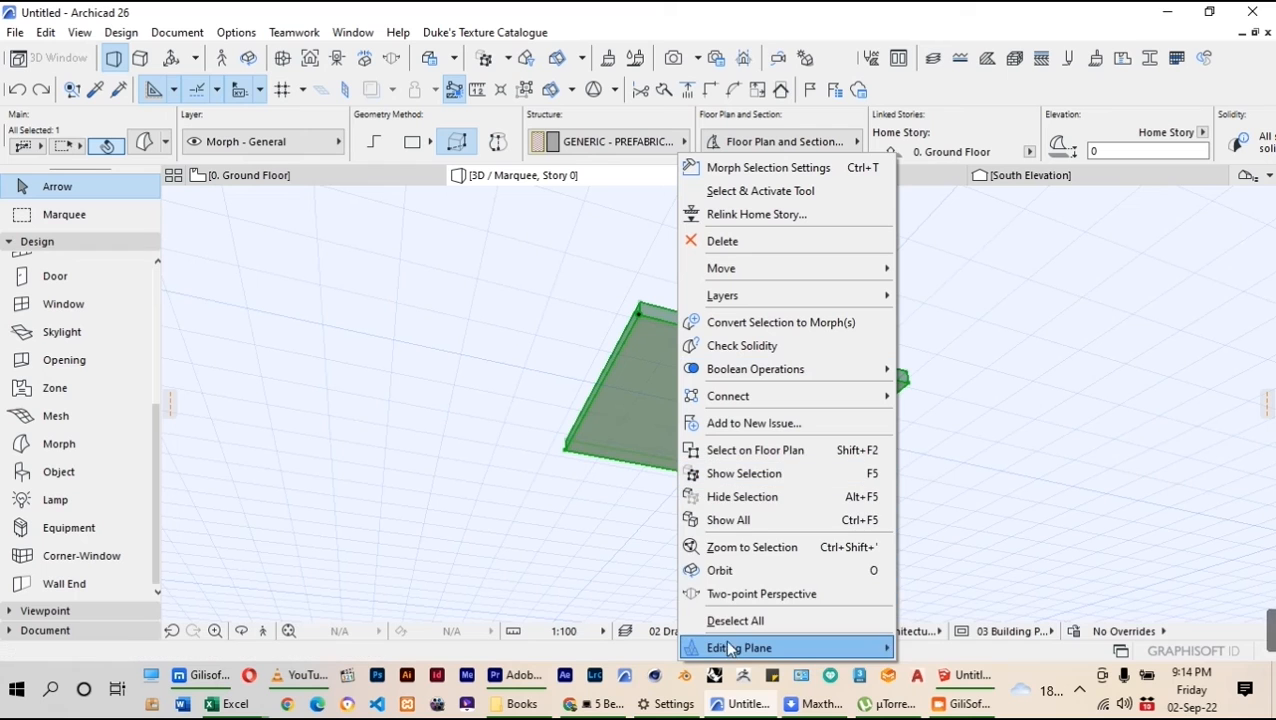
{"action": "mouse_move", "coordinate": [735, 652]}
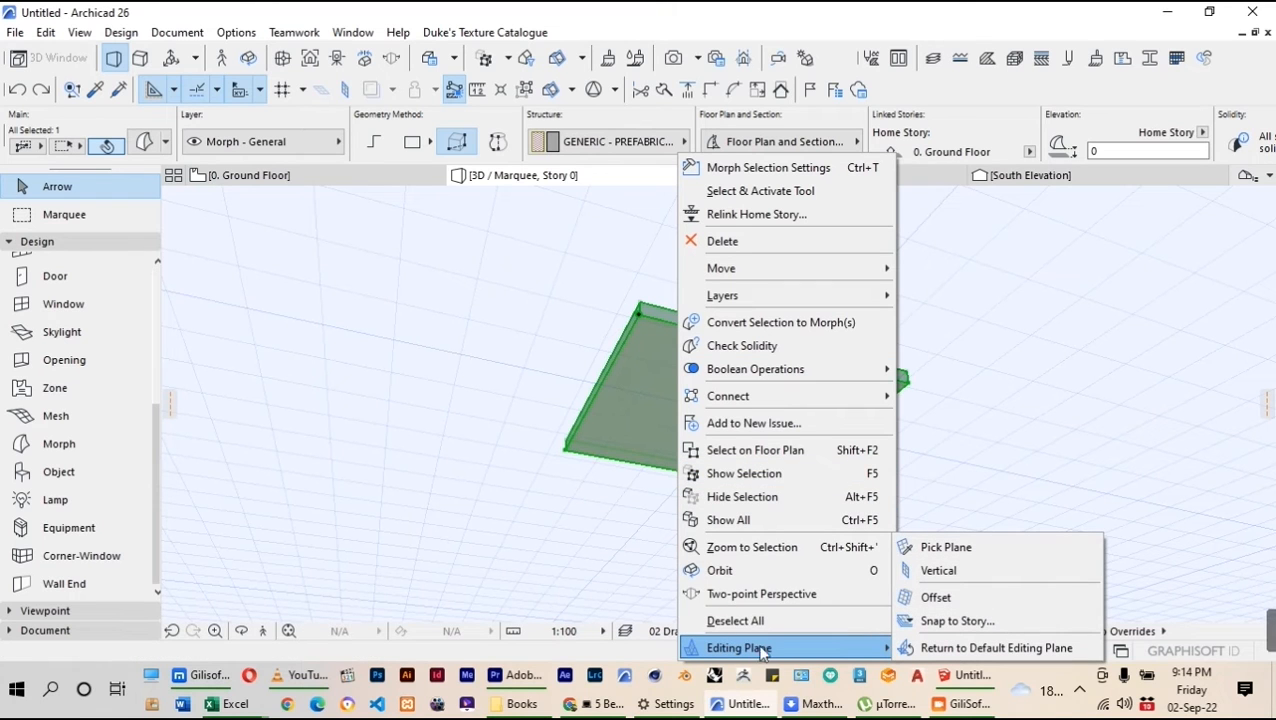
{"action": "left_click", "coordinate": [968, 550]}
{"action": "left_click", "coordinate": [728, 405]}
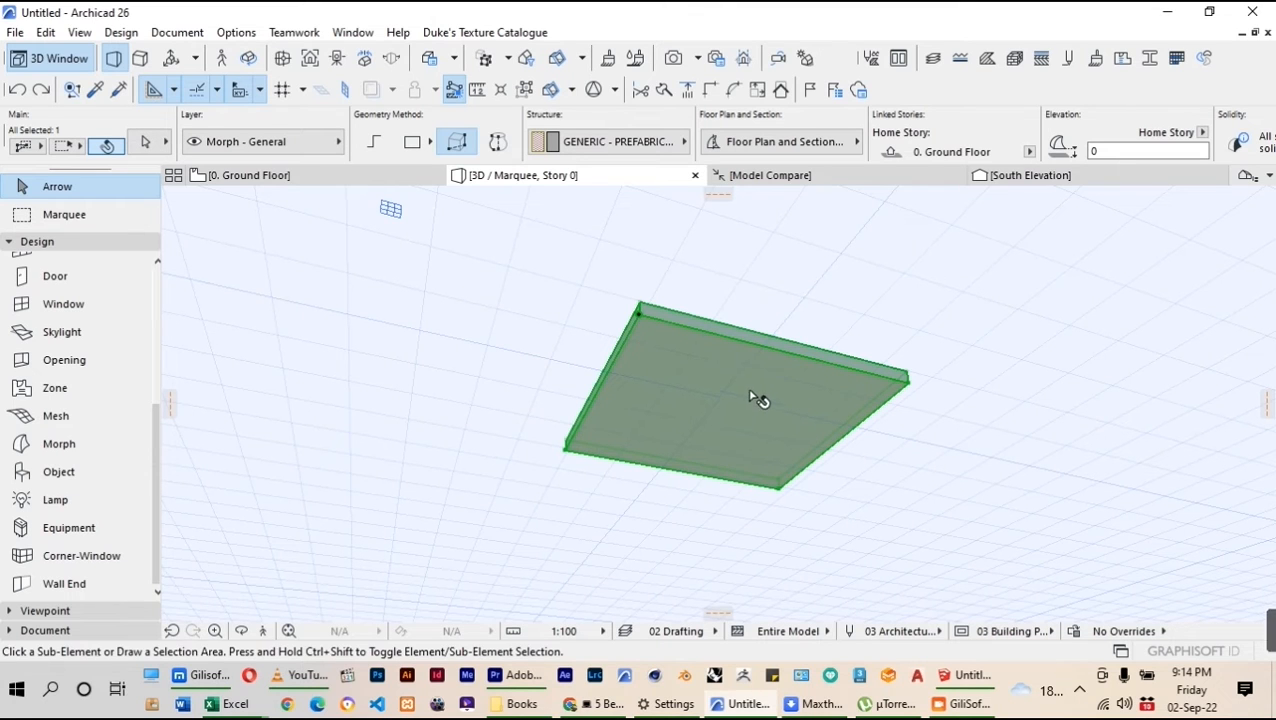
Offset a copy of the underside's upper edge 30 mm inward and deselect the morph
{"action": "left_click", "coordinate": [761, 352]}
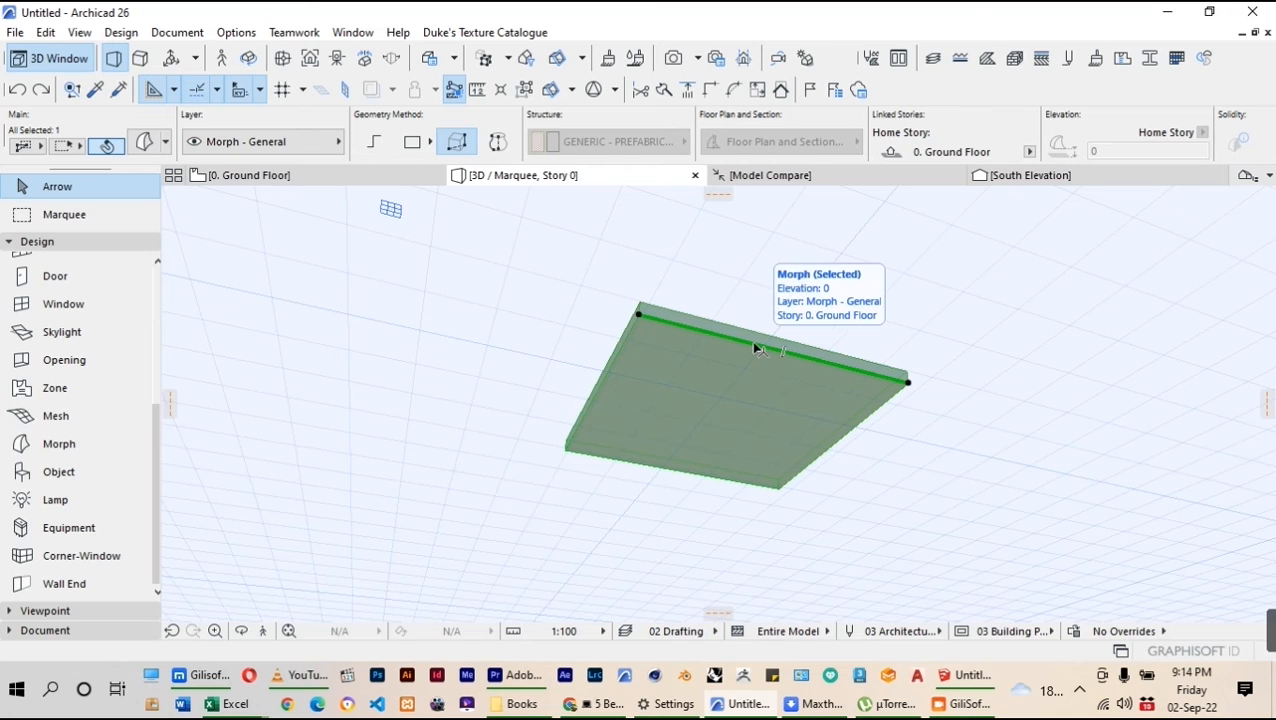
{"action": "left_click", "coordinate": [751, 341]}
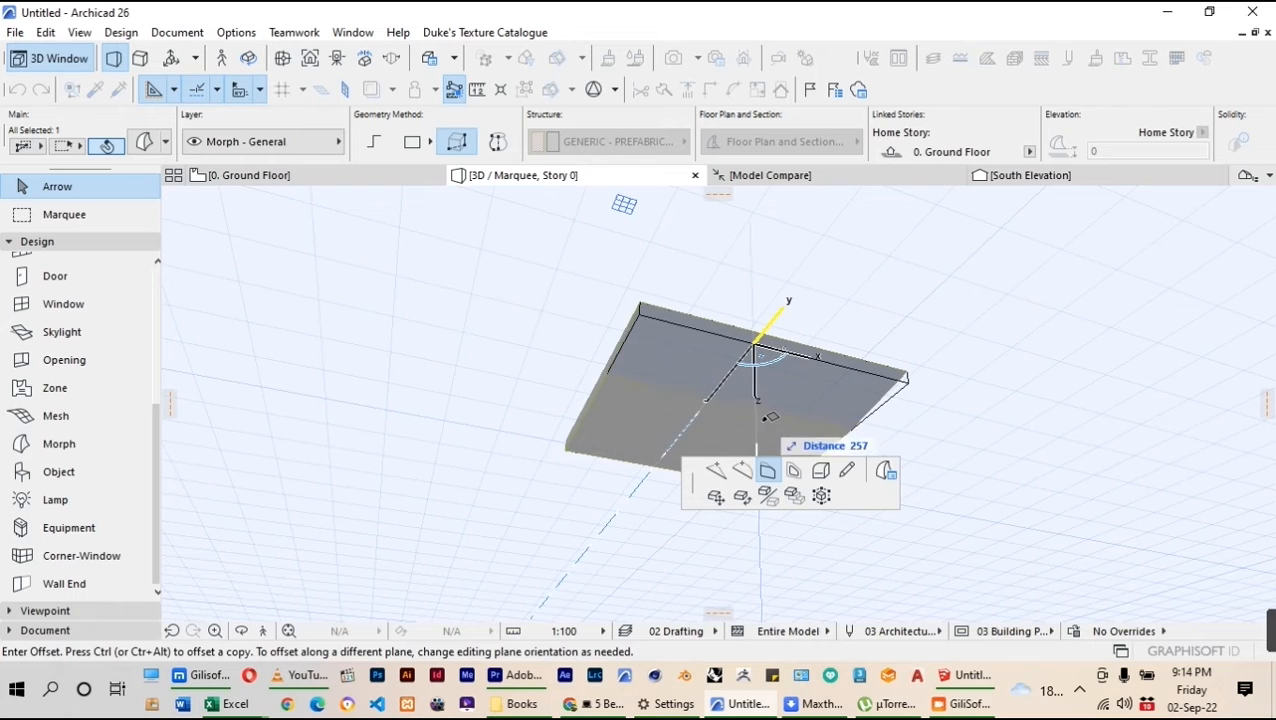
{"action": "left_click", "coordinate": [768, 472]}
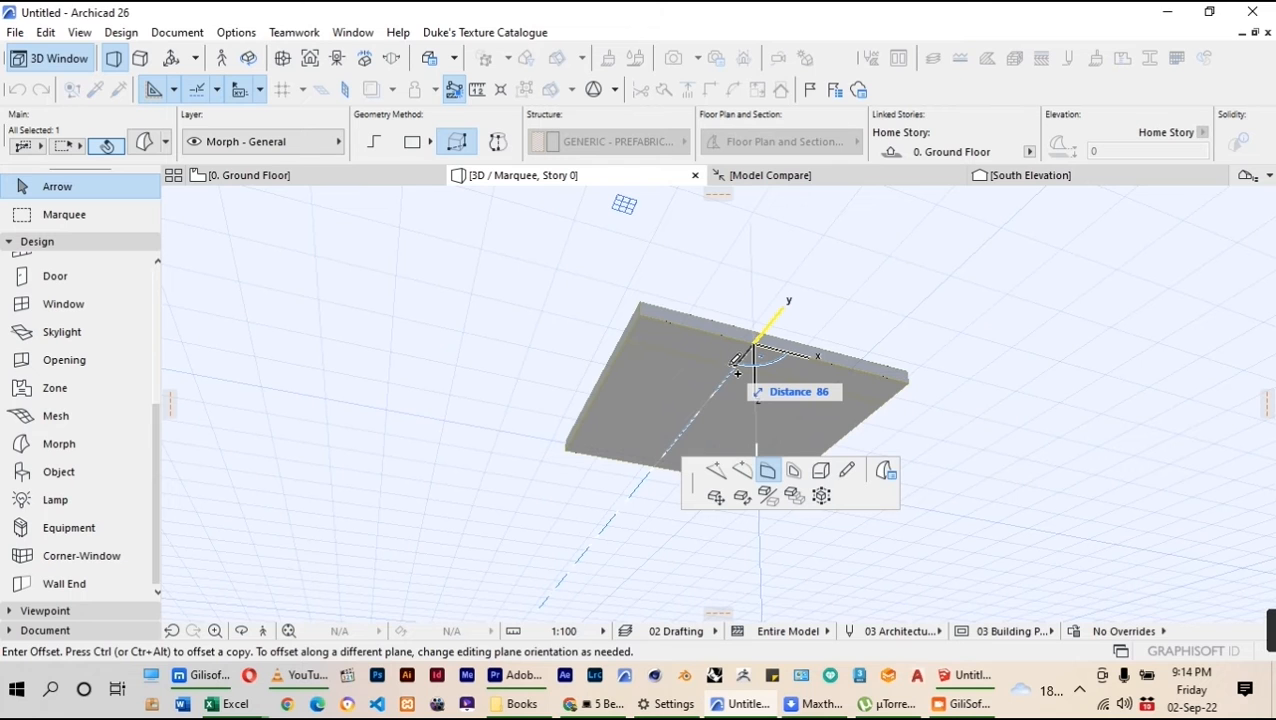
{"action": "type", "text": "30"}
{"action": "key", "text": "Return"}
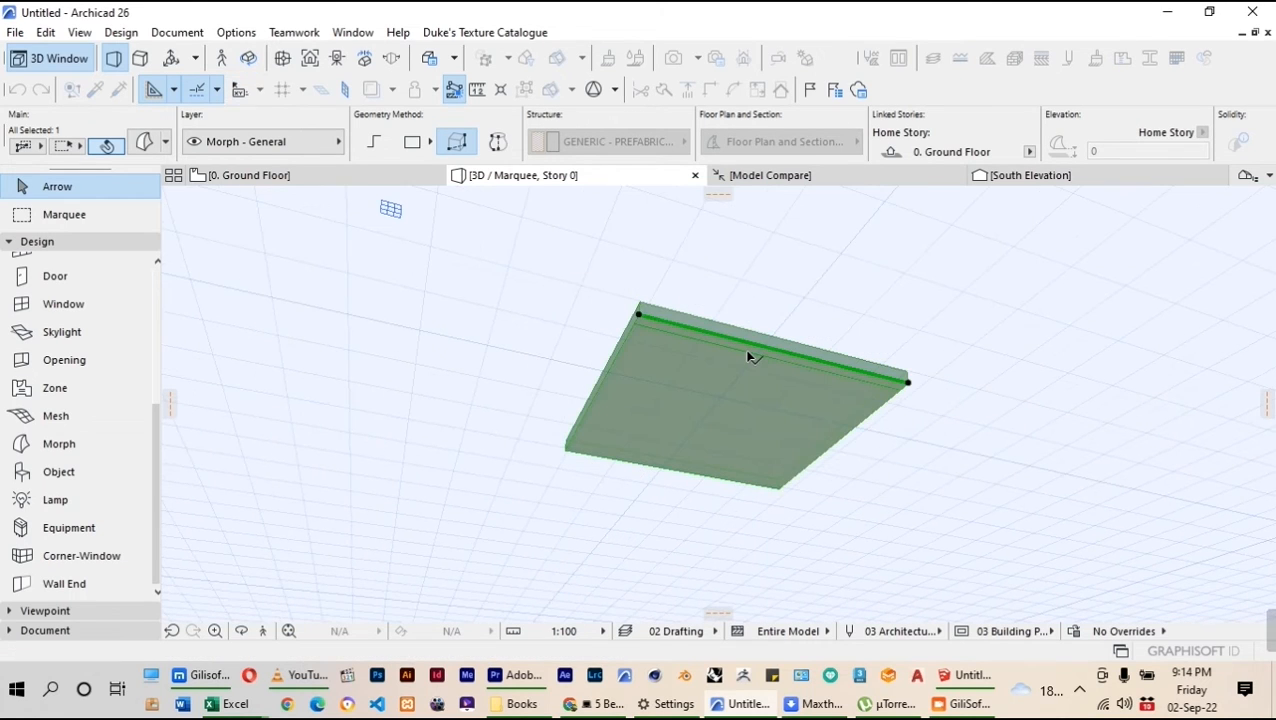
{"action": "middle_click_drag", "start_coordinate": [748, 357], "coordinate": [615, 378], "text": "shift"}
{"action": "key", "text": "Escape"}
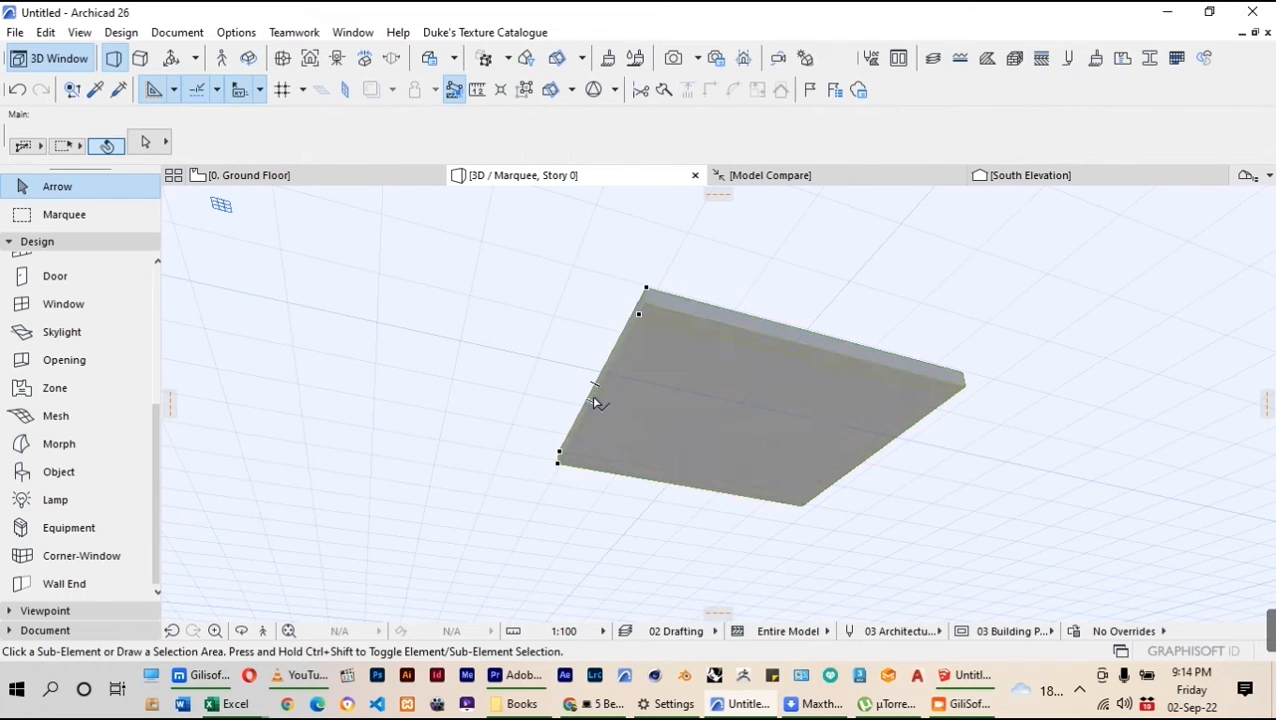
Offset a copy of the underside's left edge inward to match the 30 mm border
{"action": "left_click", "coordinate": [595, 398], "text": "ctrl+shift"}
{"action": "left_click", "coordinate": [594, 397]}
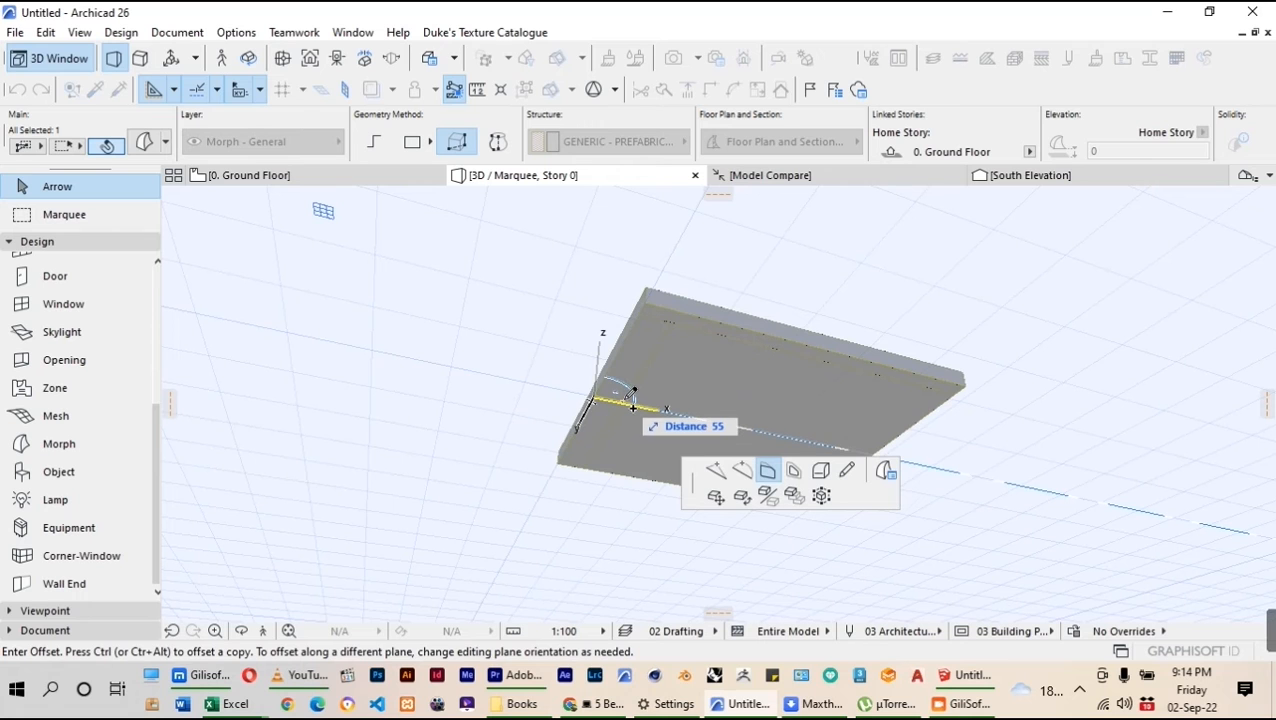
{"action": "type", "text": "20"}
{"action": "key", "text": "Return"}
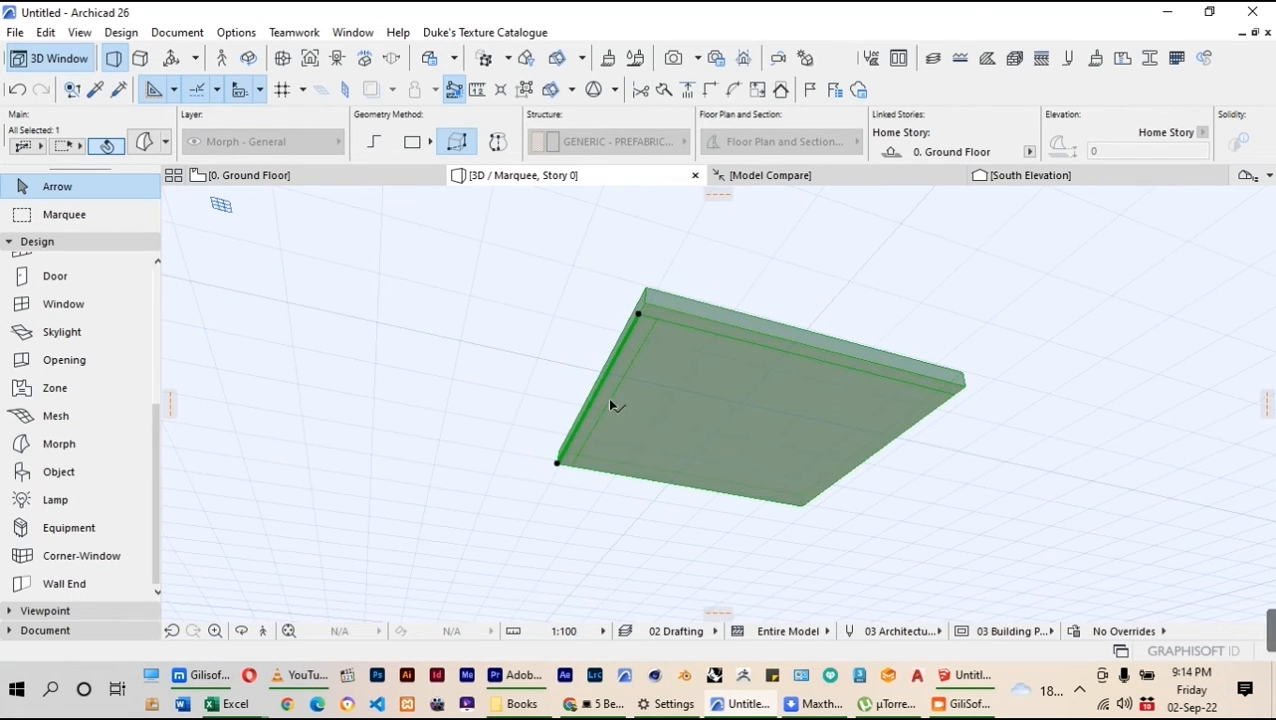
Select the underside's lower edge and offset a copy of it inward by the same border width
{"action": "left_click", "coordinate": [757, 503], "text": "ctrl+shift"}
{"action": "left_click", "coordinate": [666, 515]}
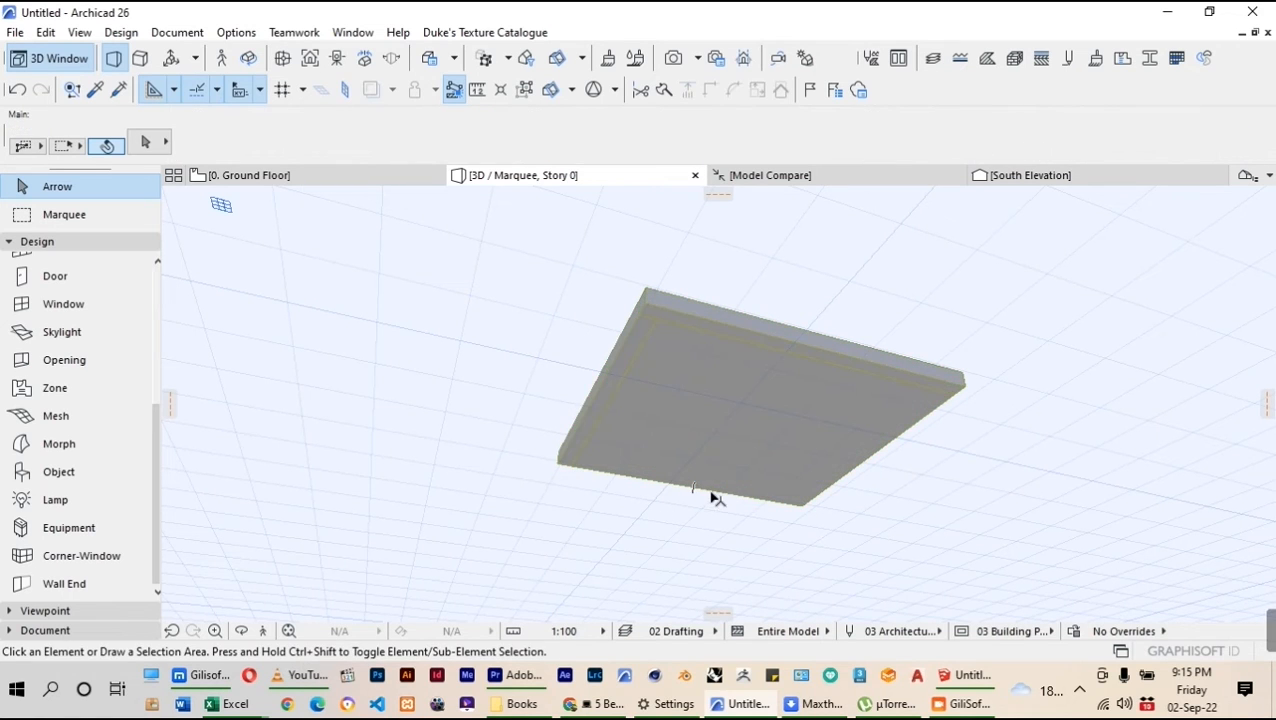
{"action": "left_click", "coordinate": [713, 496], "text": "ctrl+shift"}
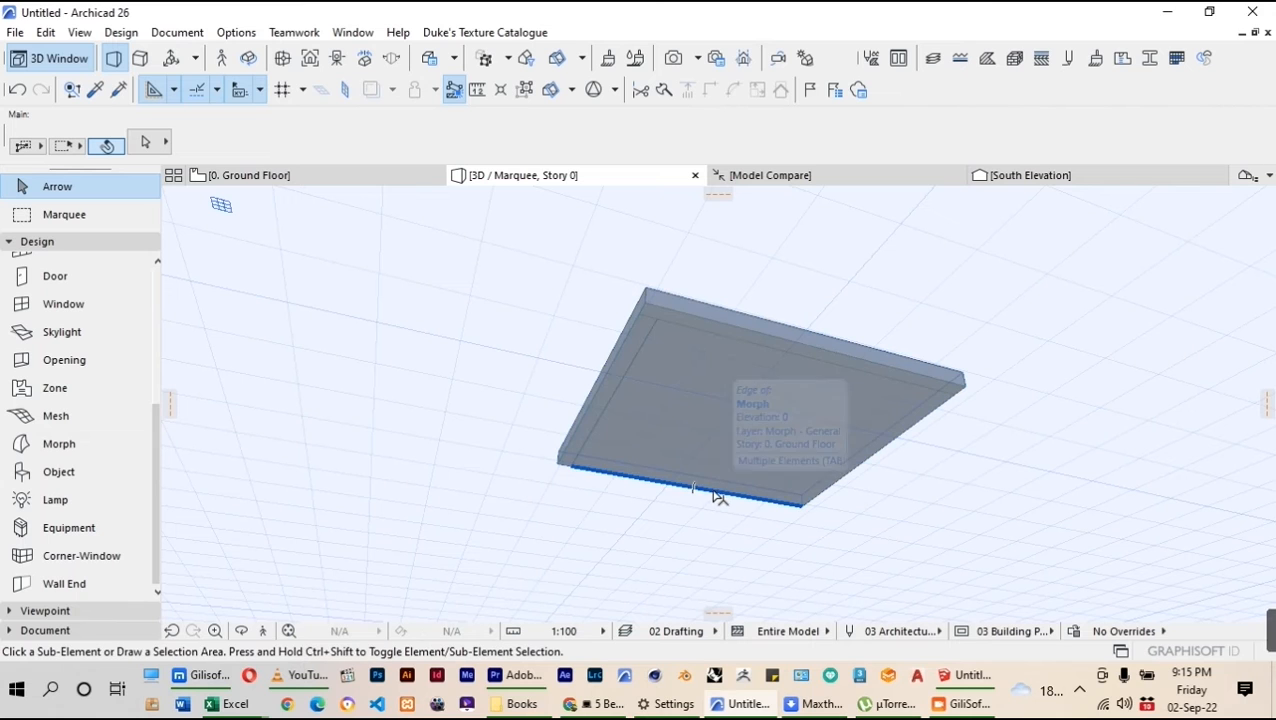
{"action": "left_click", "coordinate": [713, 496]}
{"action": "left_click", "coordinate": [713, 496]}
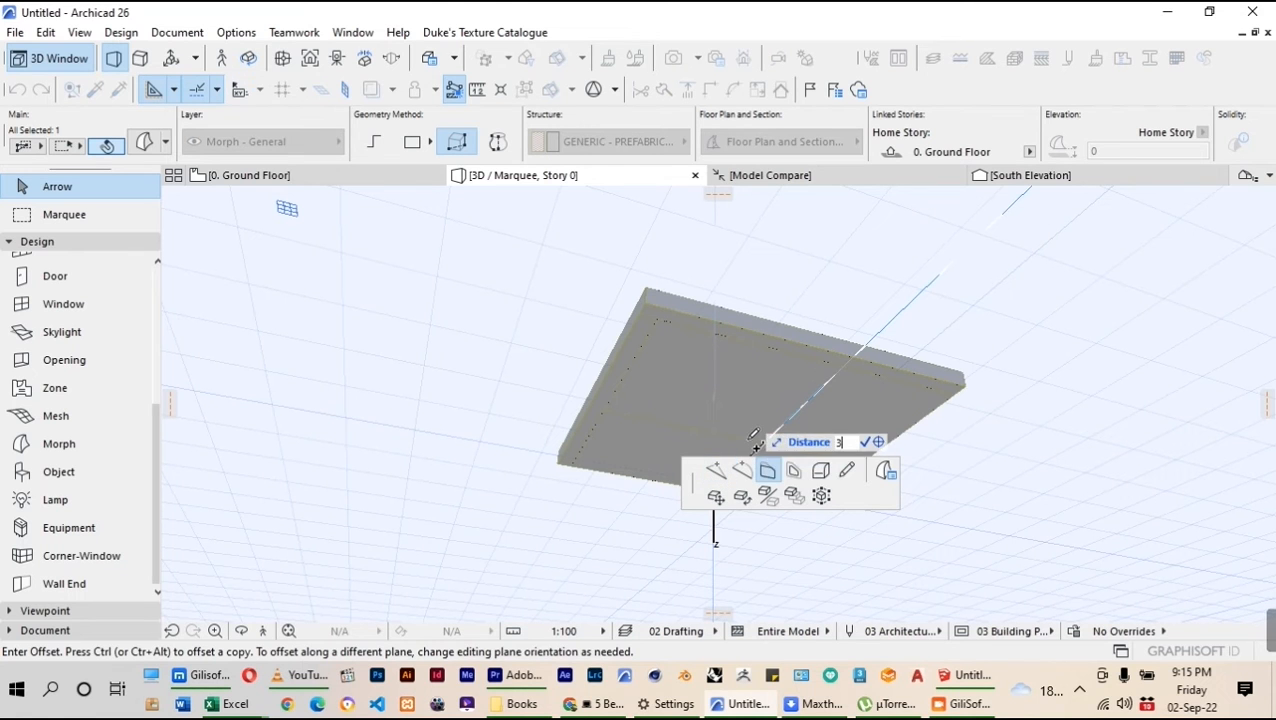
{"action": "left_click", "coordinate": [726, 491]}
{"action": "left_click", "coordinate": [487, 401]}
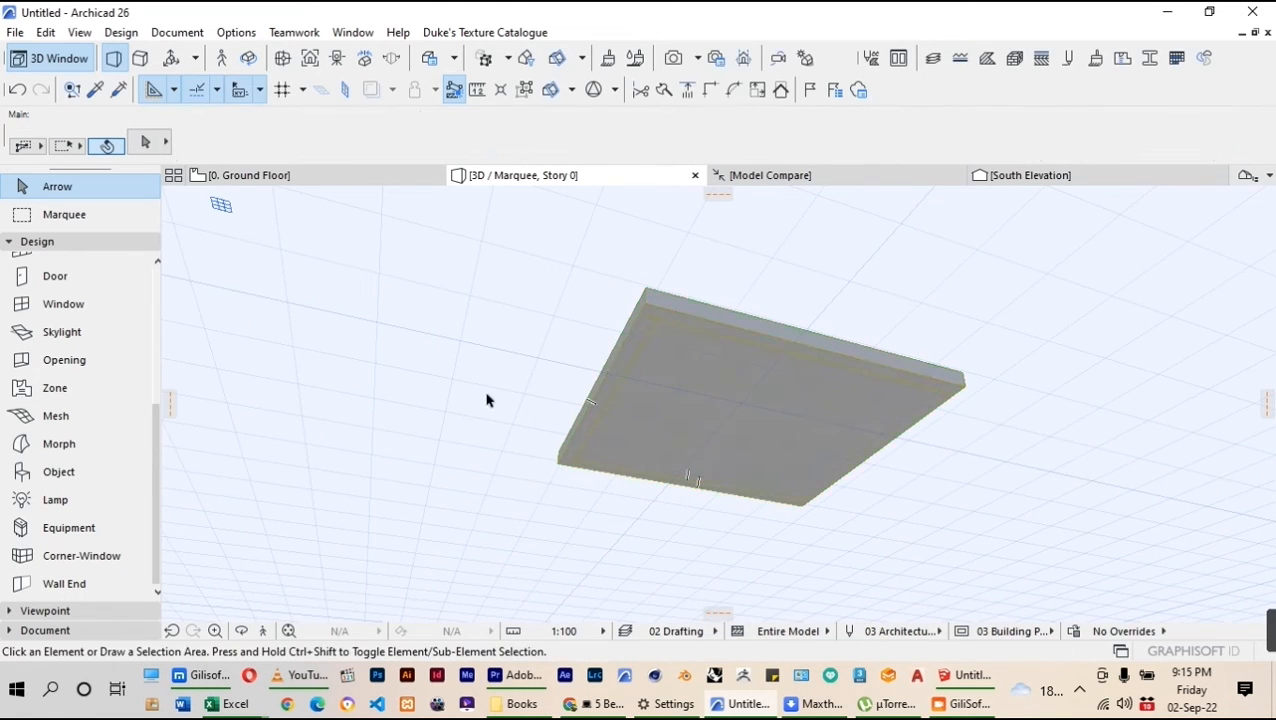
Offset a copy of the underside's right edge inward to close the border on all four sides
{"action": "key", "text": "ctrl+shift"}
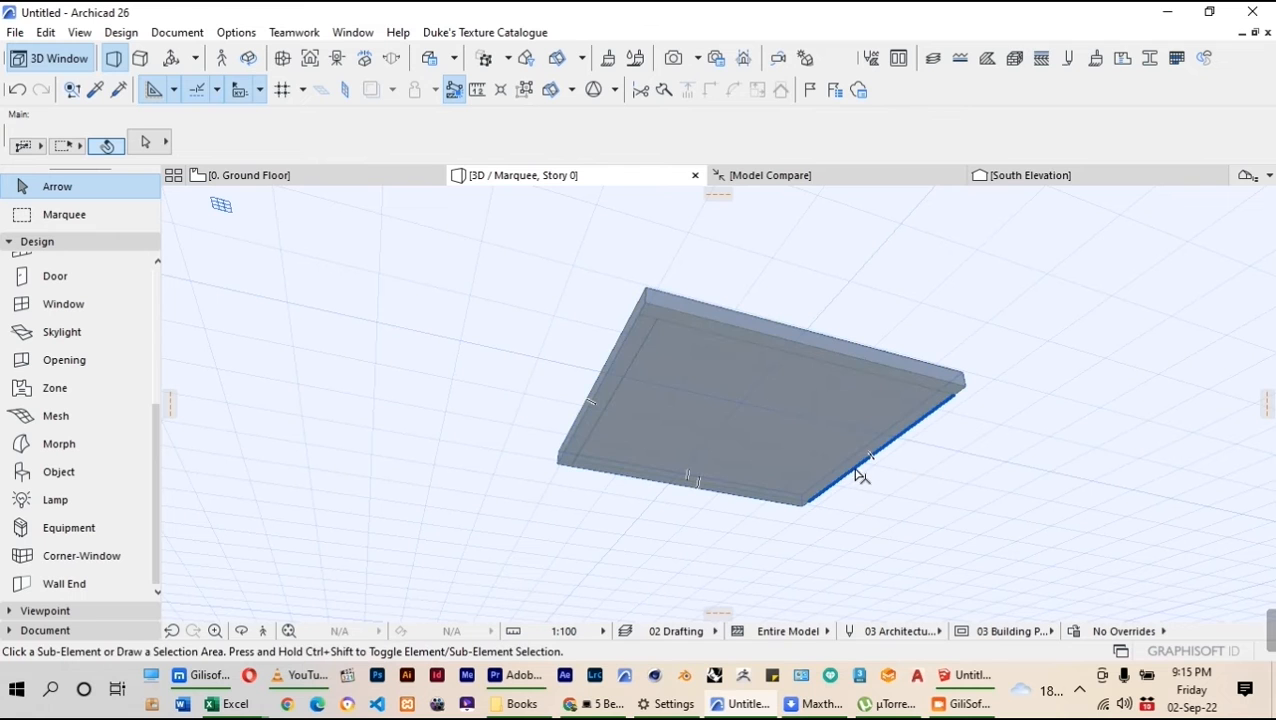
{"action": "left_click", "coordinate": [857, 475], "text": "ctrl+shift"}
{"action": "left_click", "coordinate": [858, 475]}
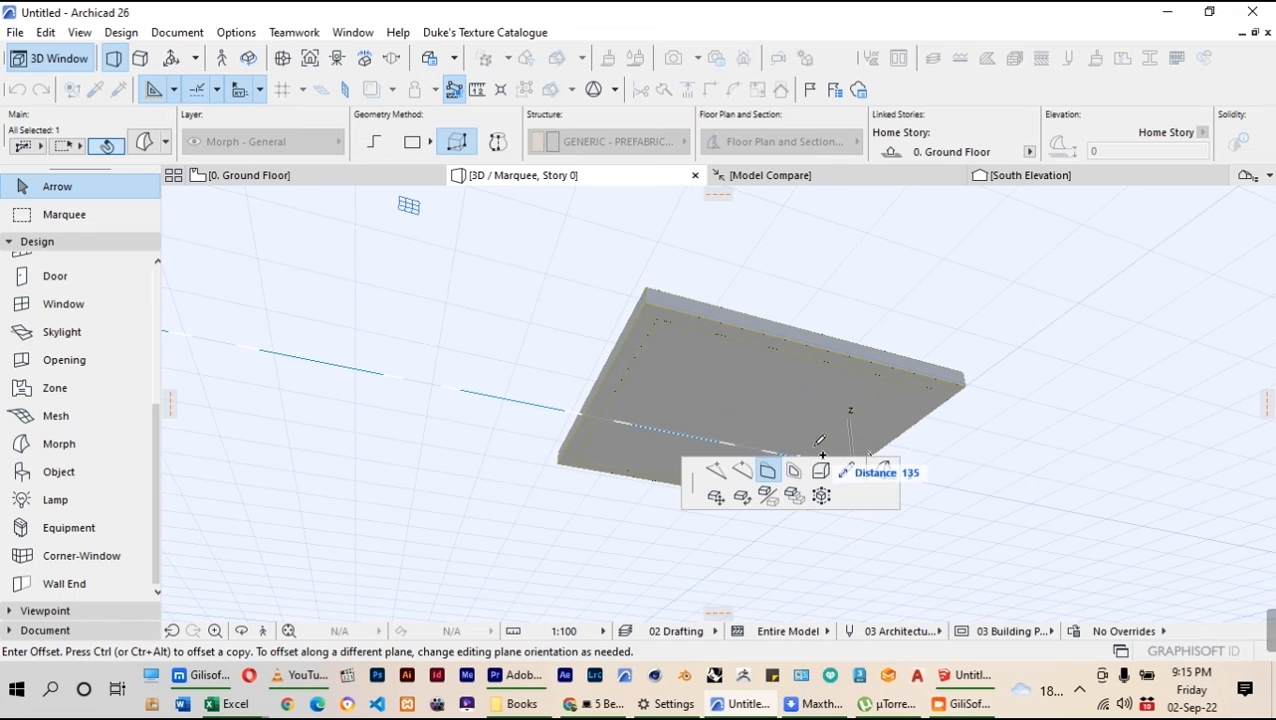
{"action": "type", "text": "5"}
{"action": "key", "text": "Return"}
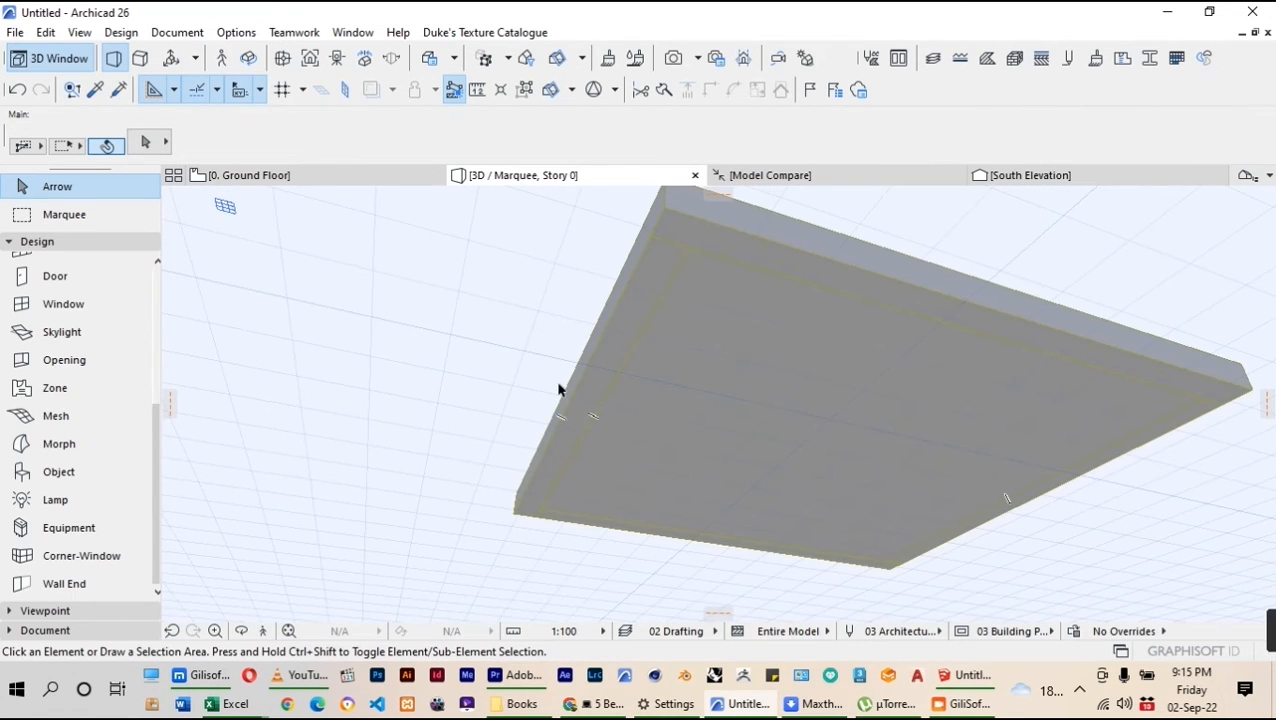
Select the left inner border line on the underside and offset a copy of it 50 mm inward
{"action": "left_click", "coordinate": [603, 400]}
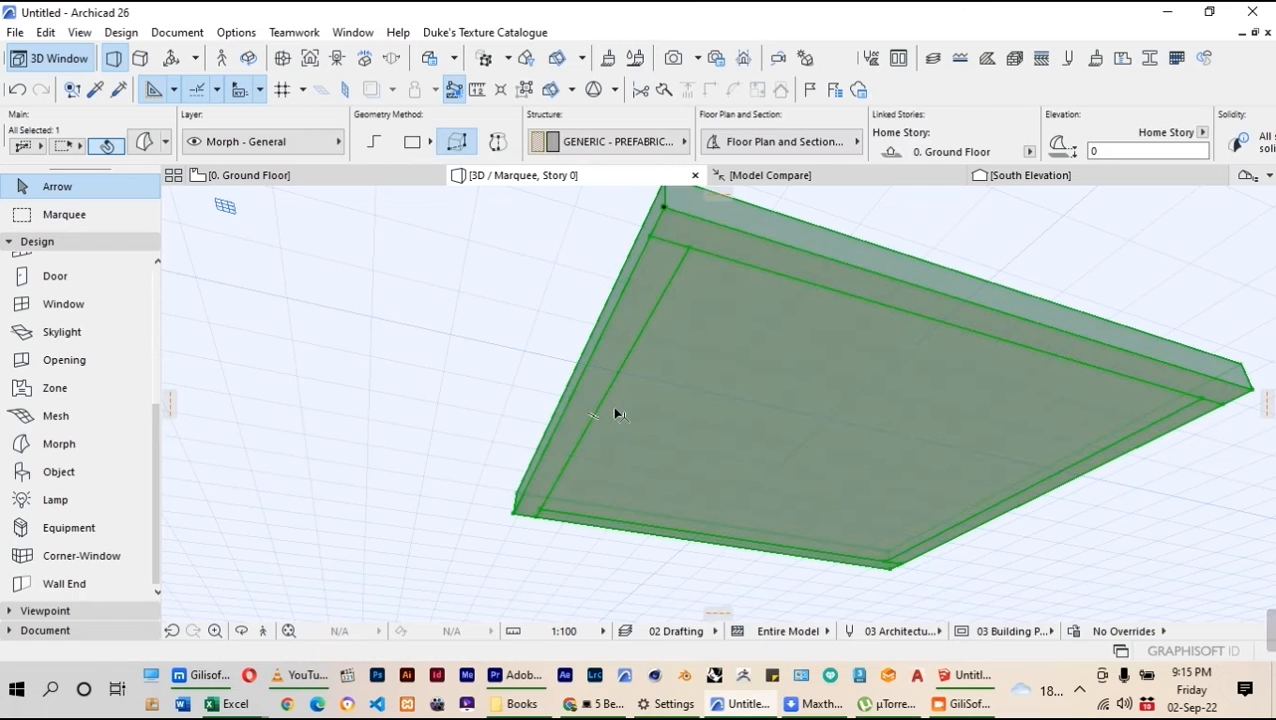
{"action": "left_click", "coordinate": [535, 386]}
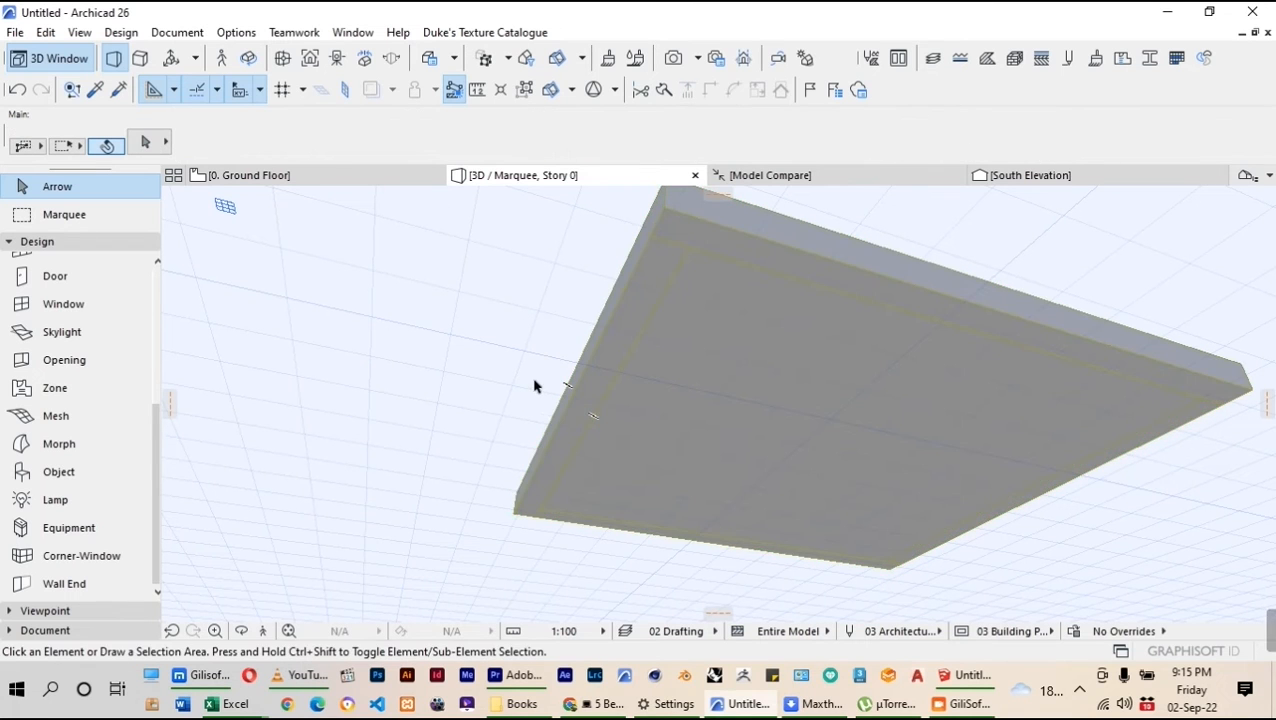
{"action": "left_click", "coordinate": [605, 408]}
{"action": "left_click", "coordinate": [614, 418]}
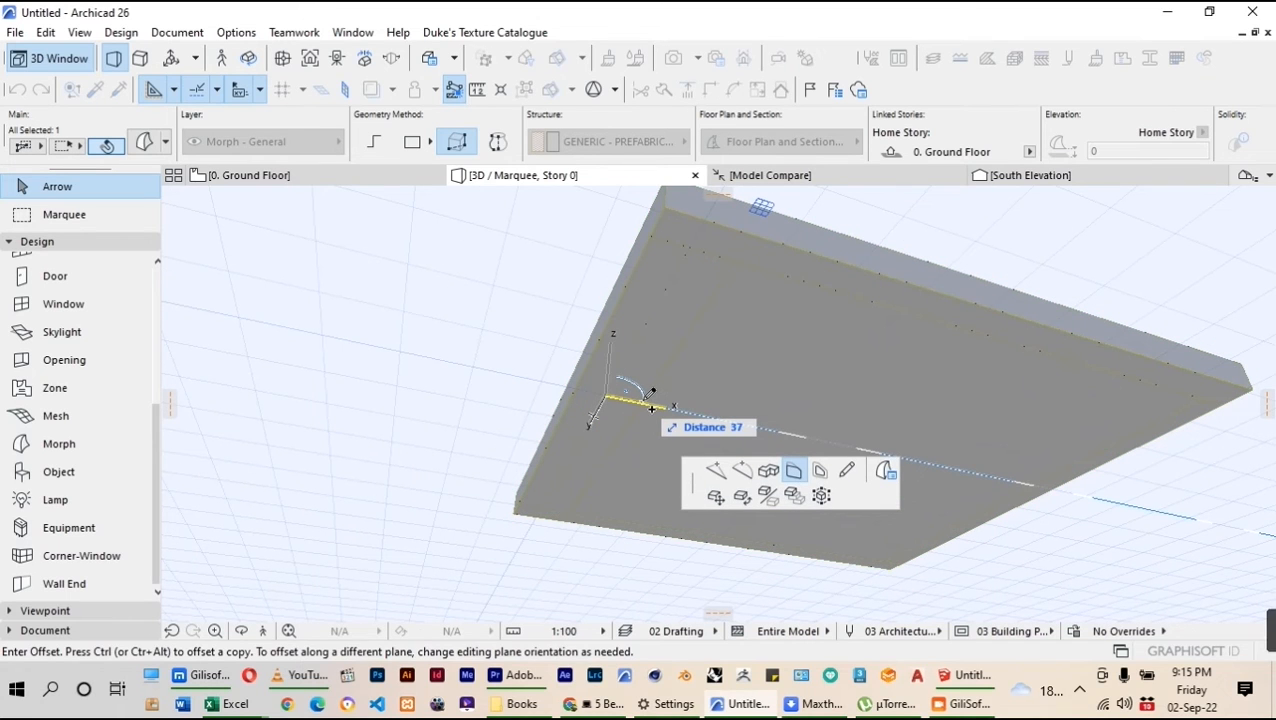
{"action": "type", "text": "50"}
{"action": "key", "text": "Return"}
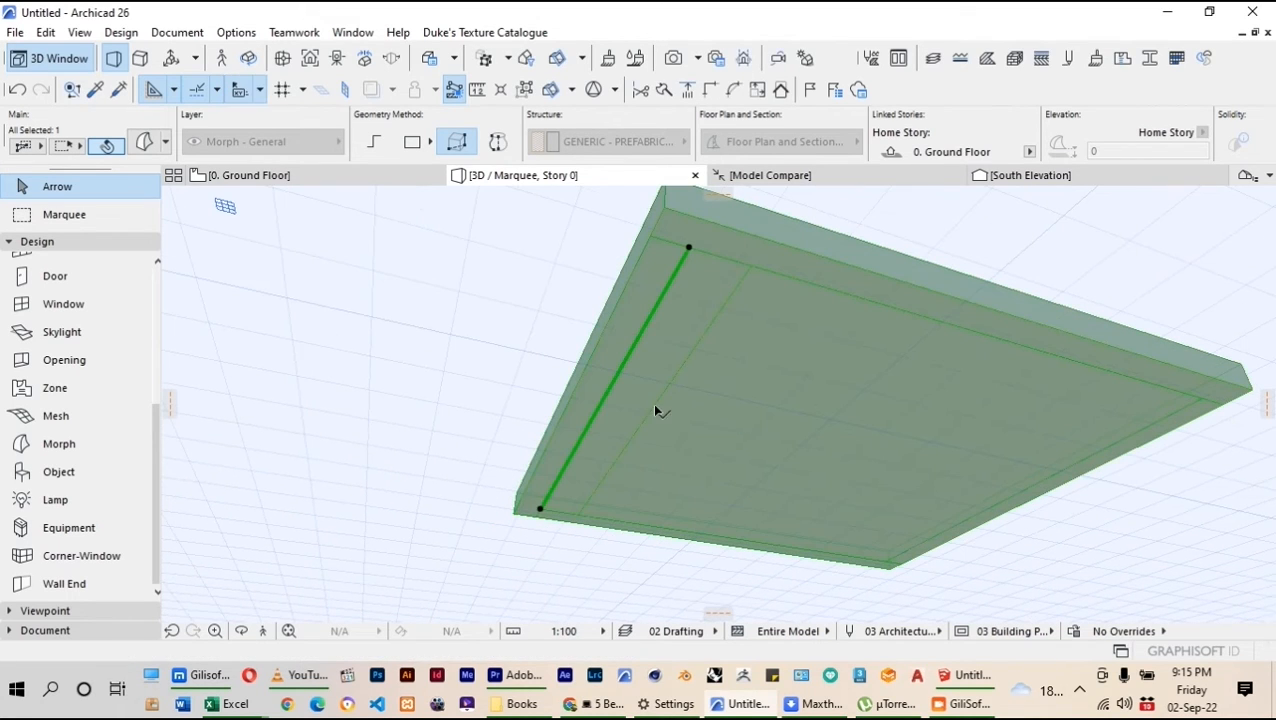
Offset a copy of the underside's right inner border line inward to match the 50 mm leg width on the left
{"action": "left_click", "coordinate": [510, 343]}
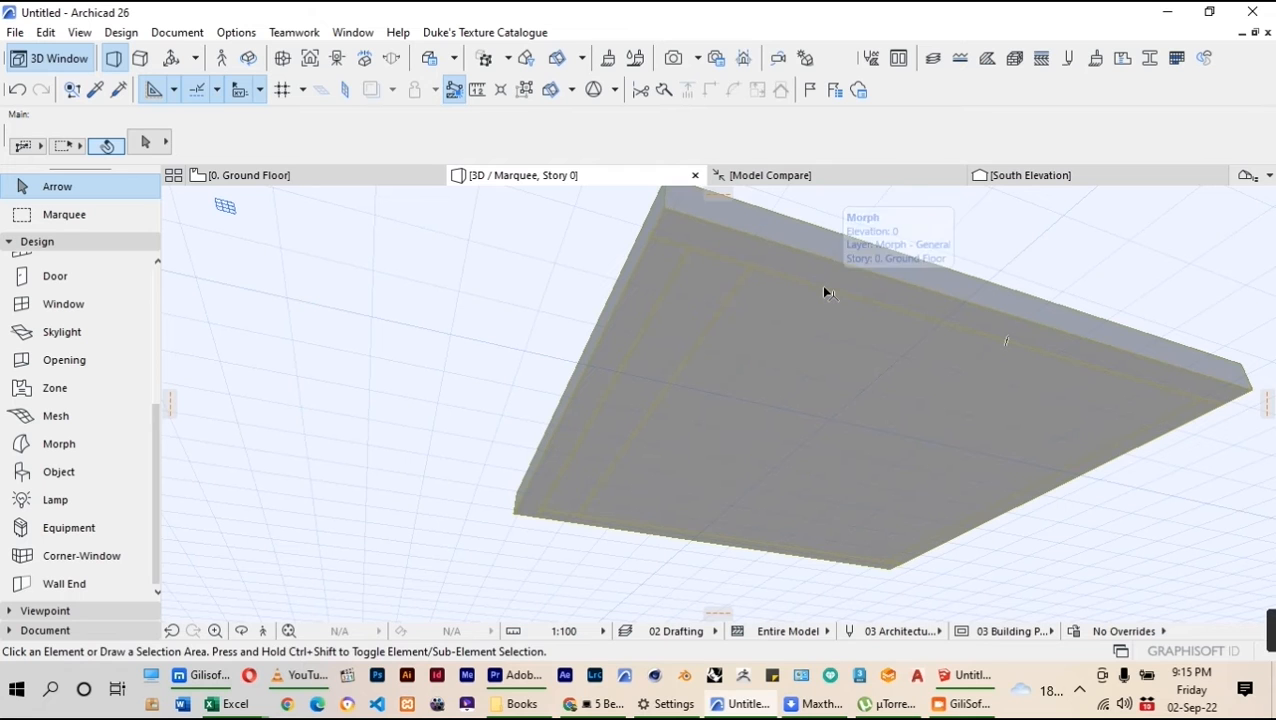
{"action": "left_click", "coordinate": [824, 292]}
{"action": "key", "text": "Escape"}
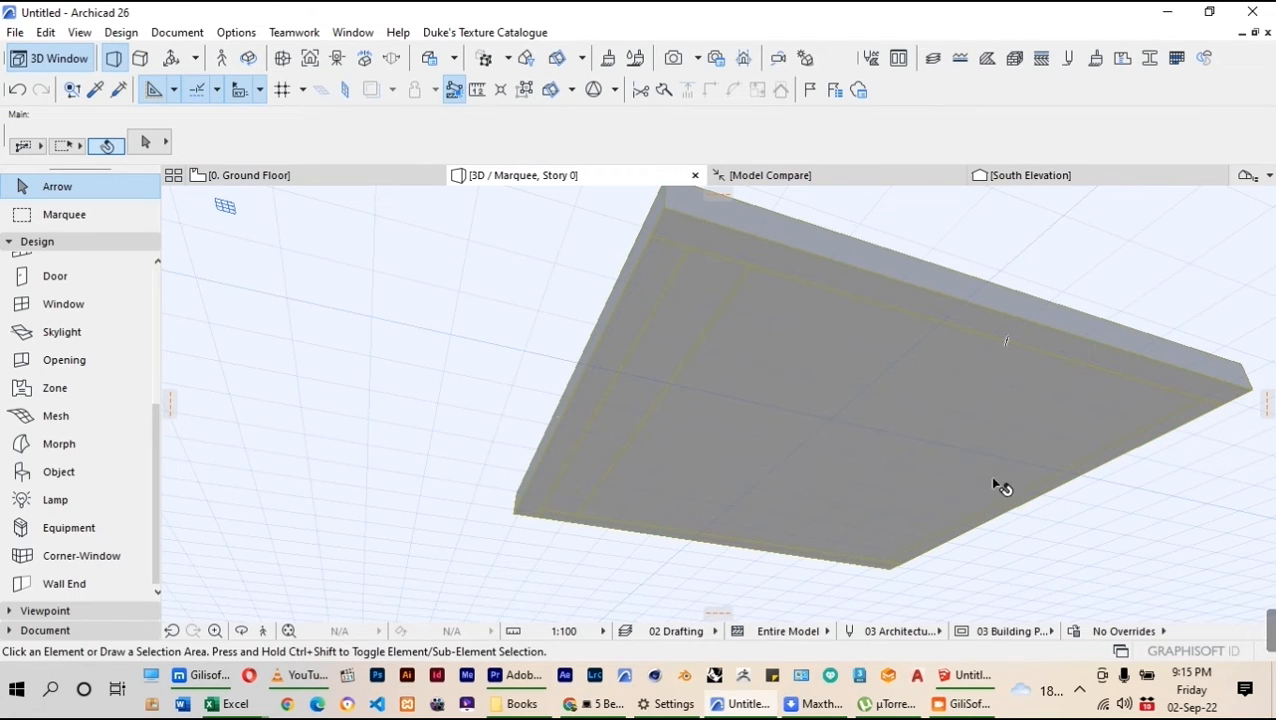
{"action": "key", "text": "ctrl+shift"}
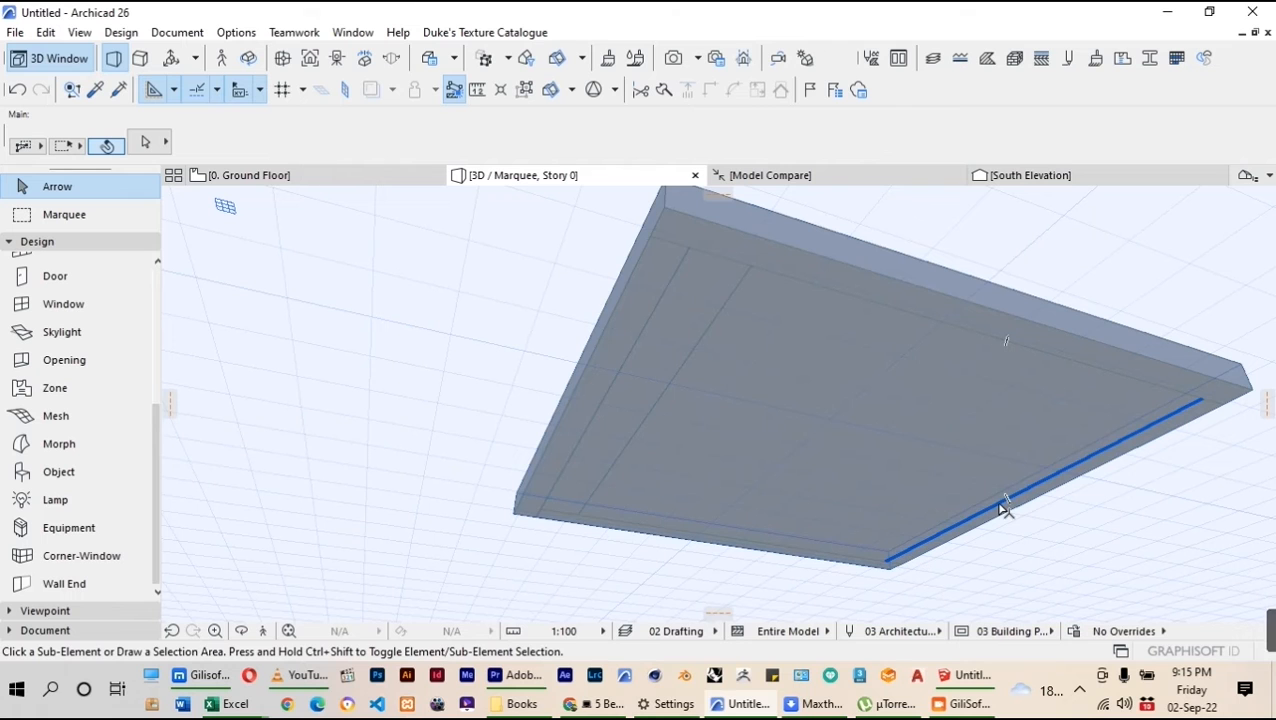
{"action": "left_click", "coordinate": [1001, 506], "text": "ctrl+shift"}
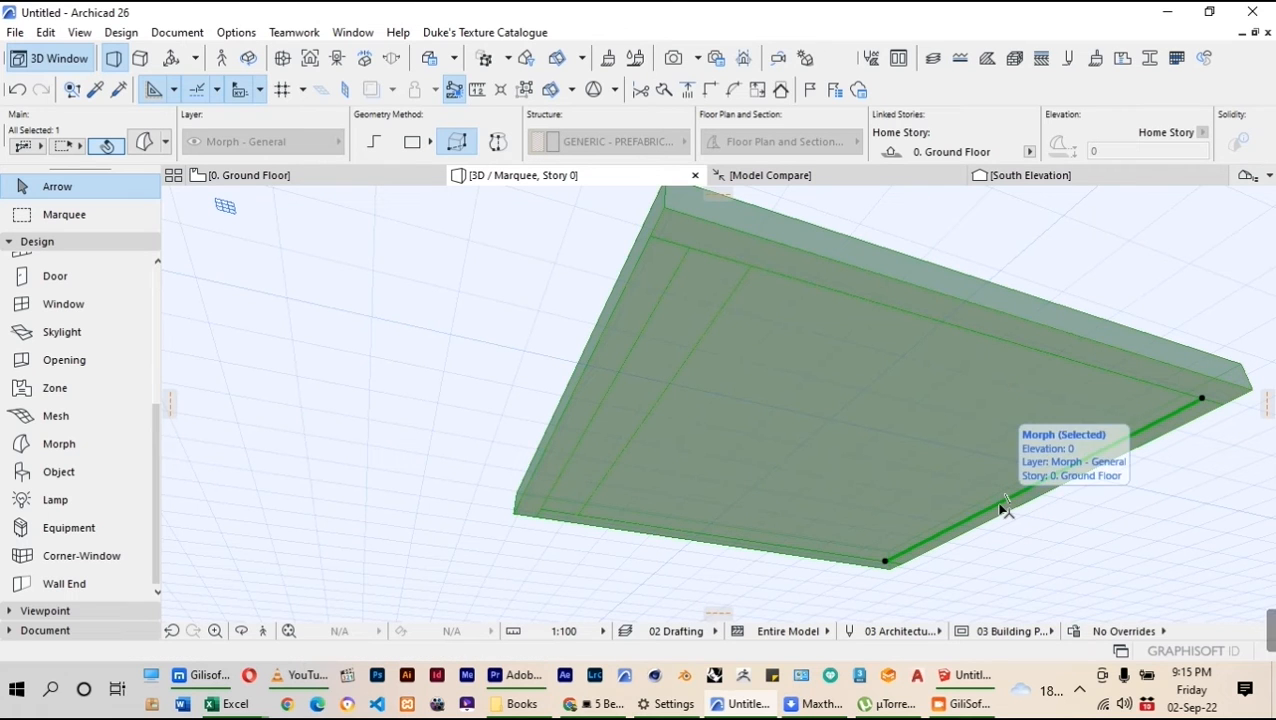
{"action": "left_click", "coordinate": [1001, 507]}
{"action": "type", "text": "59"}
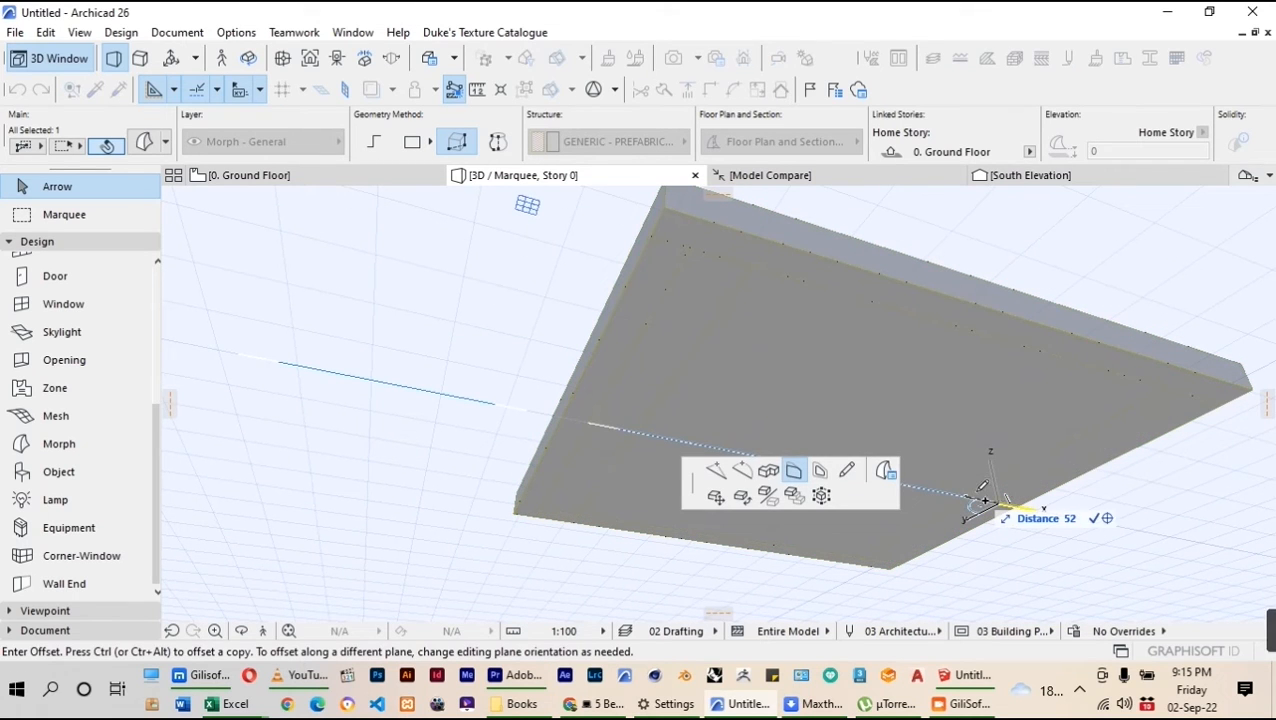
{"action": "key", "text": "Return"}
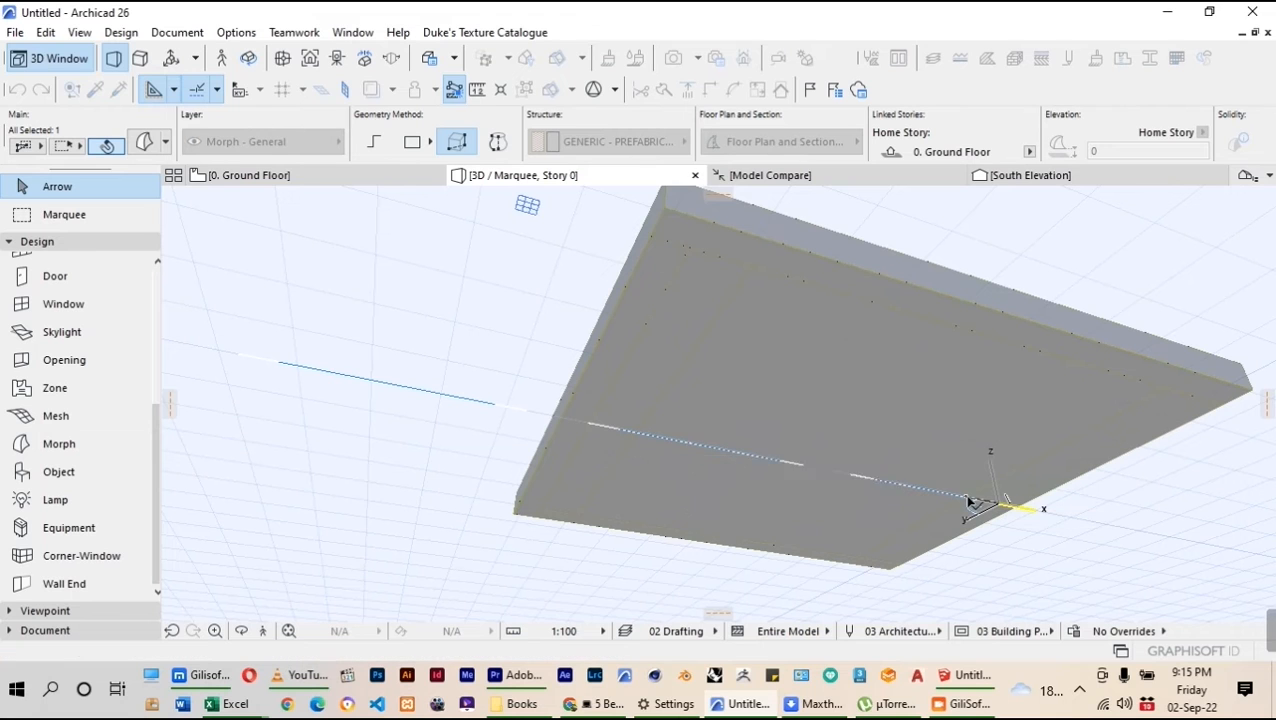
{"action": "left_click", "coordinate": [504, 347]}
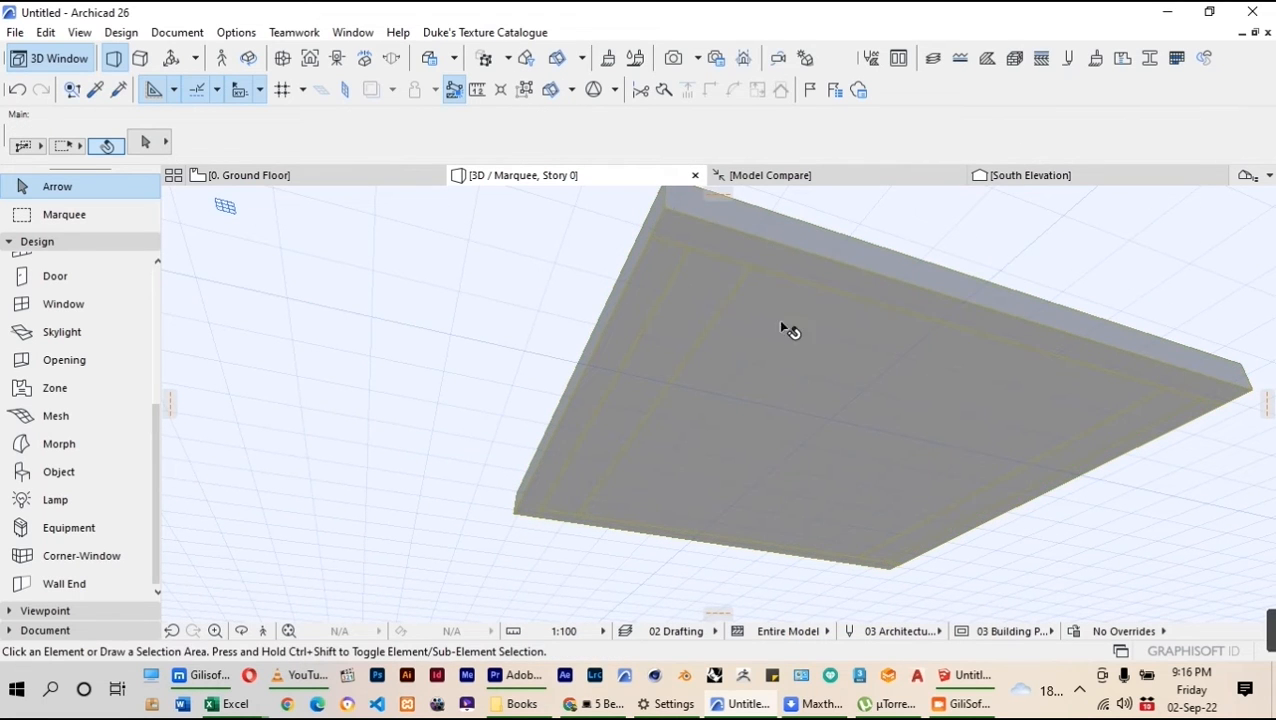
Offset a copy of the middle stretch of the underside's upper inner border line 50 mm inward
{"action": "left_click", "coordinate": [852, 300]}
{"action": "left_click", "coordinate": [892, 305]}
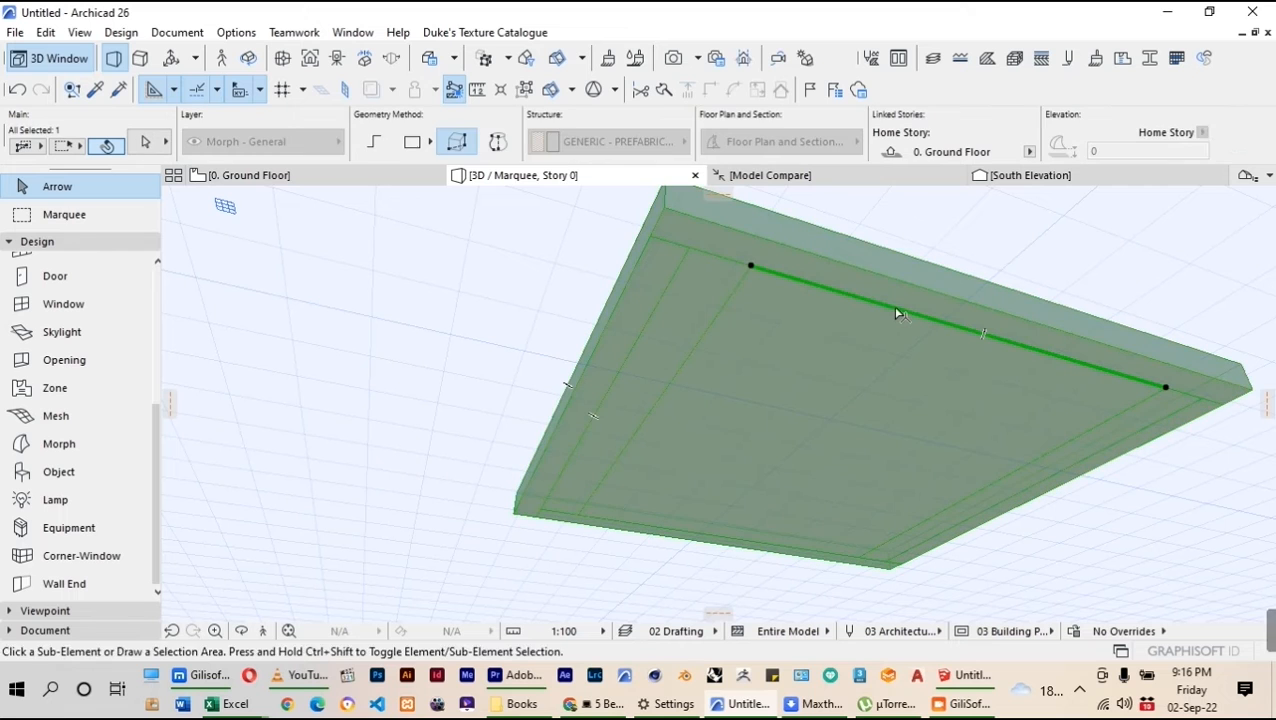
{"action": "left_click", "coordinate": [895, 317]}
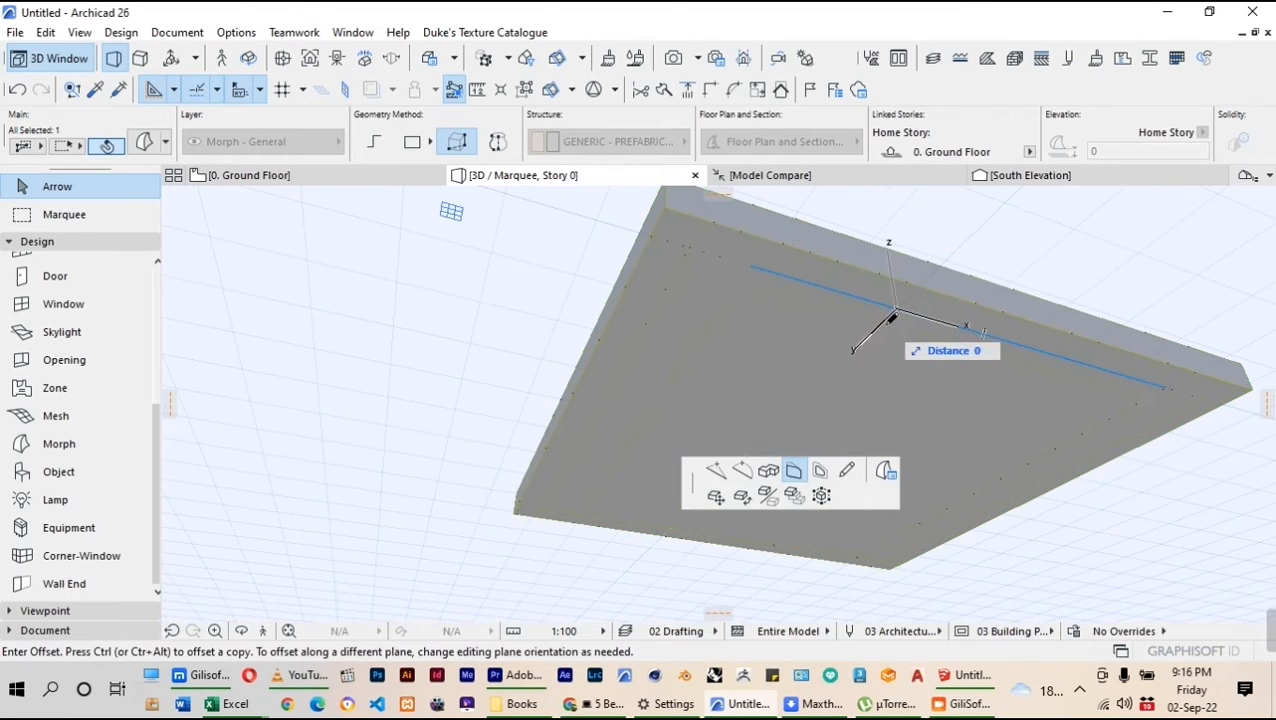
{"action": "type", "text": "50"}
{"action": "key", "text": "Return"}
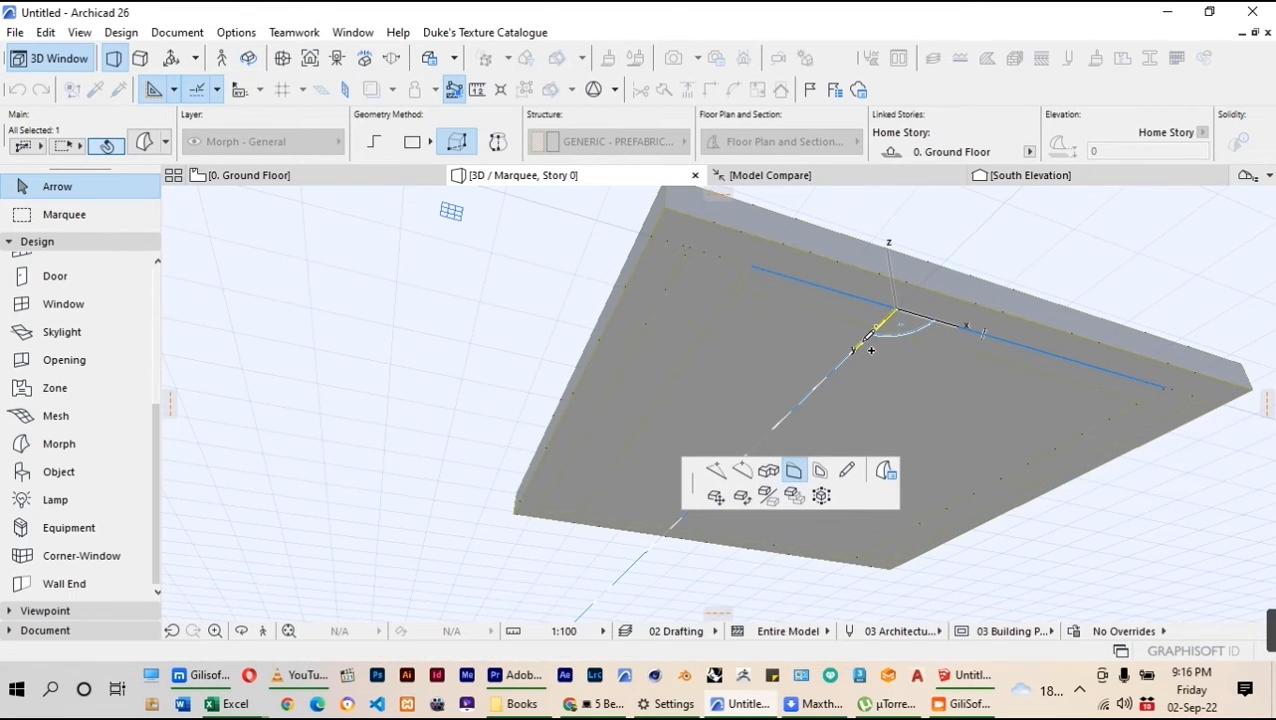
{"action": "left_click", "coordinate": [517, 374]}
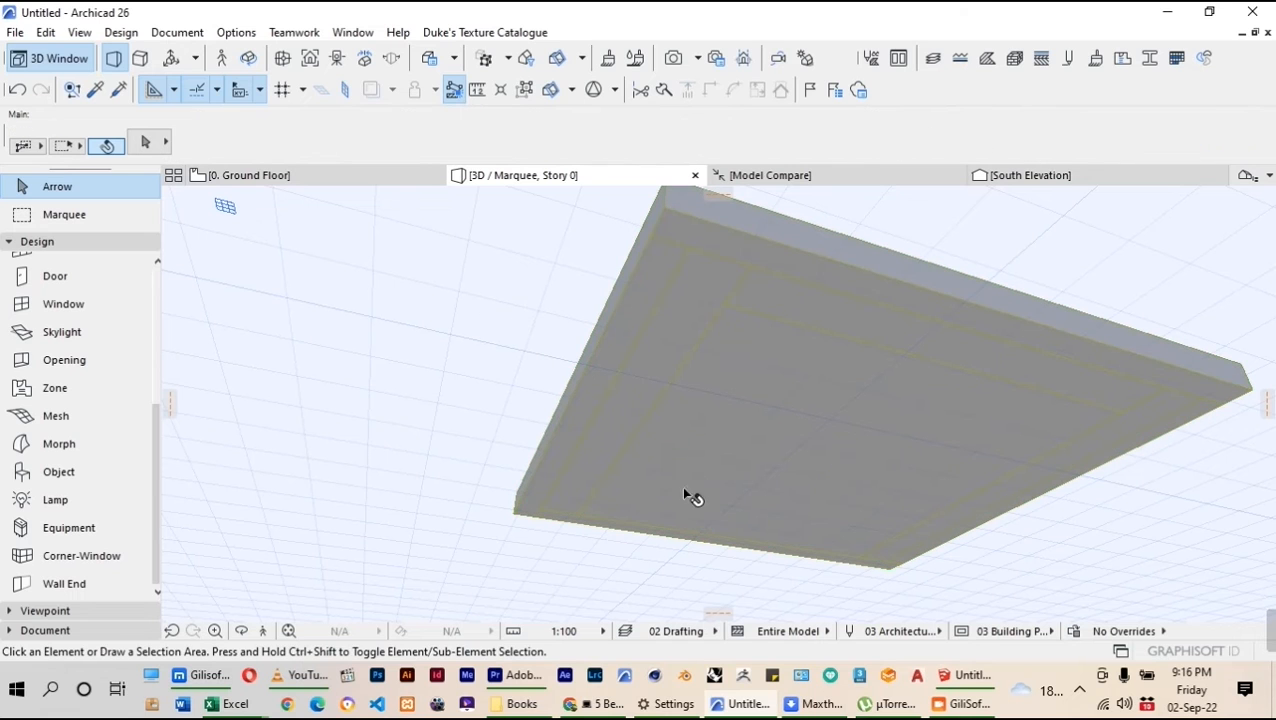
Offset a copy of the middle stretch of the underside's lower inner border line inward by the same leg width
{"action": "left_click", "coordinate": [727, 543]}
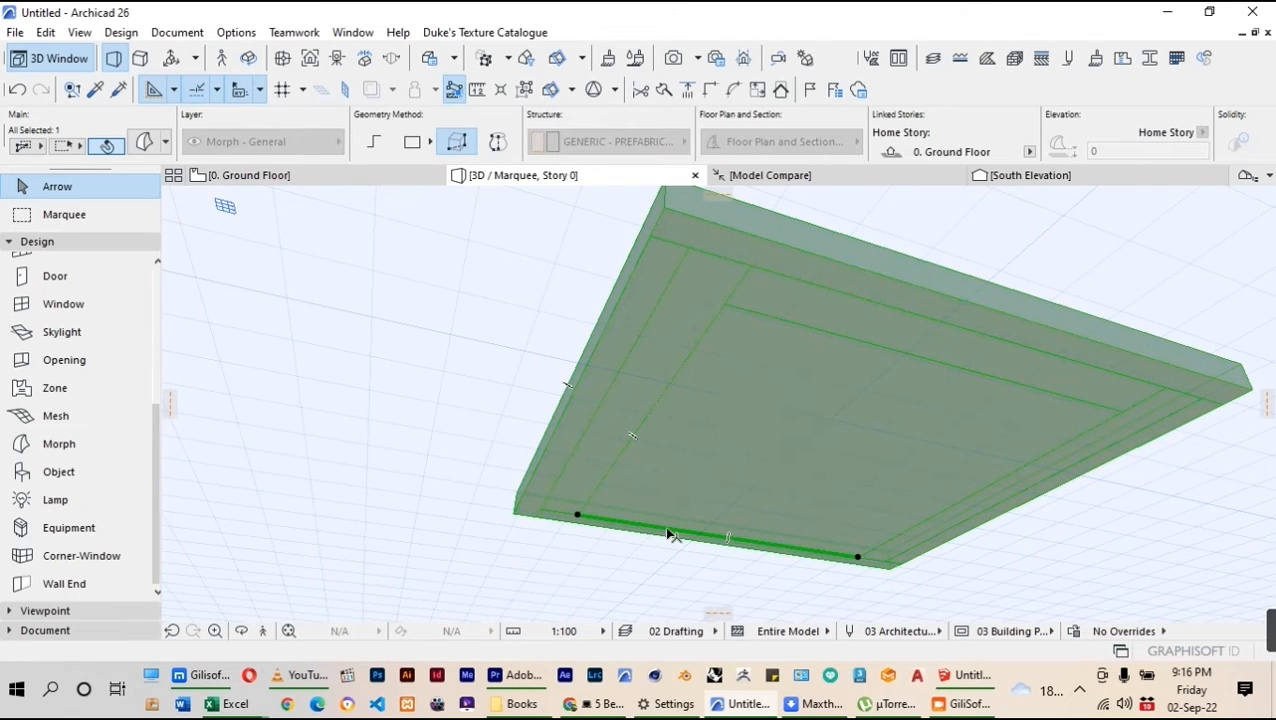
{"action": "left_click", "coordinate": [672, 534]}
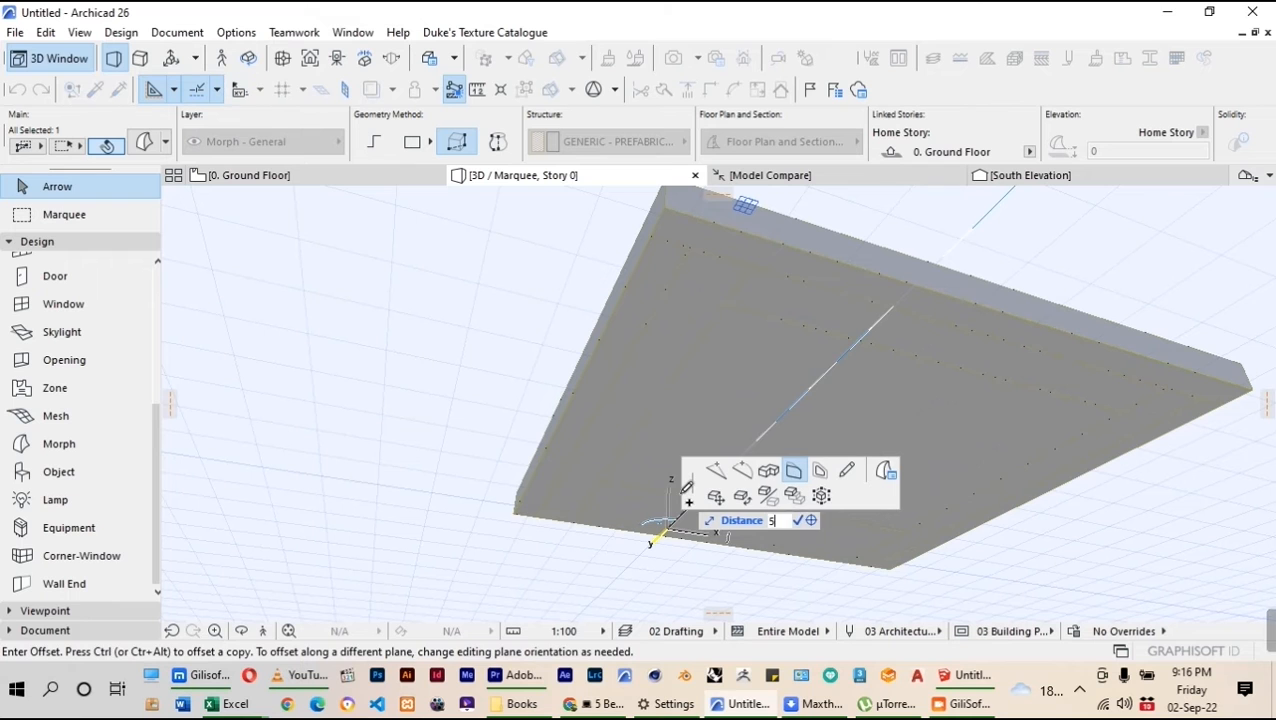
{"action": "left_click", "coordinate": [663, 521]}
{"action": "left_click", "coordinate": [453, 391]}
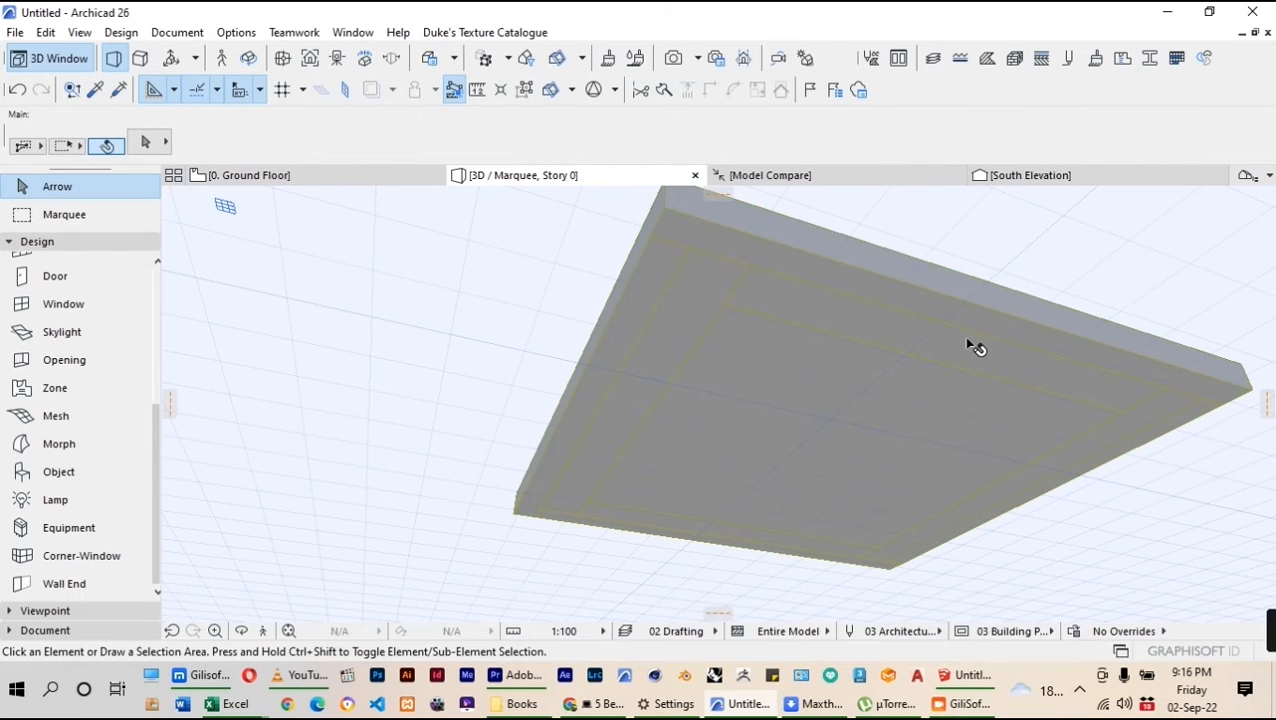
{"action": "left_click", "coordinate": [736, 311]}
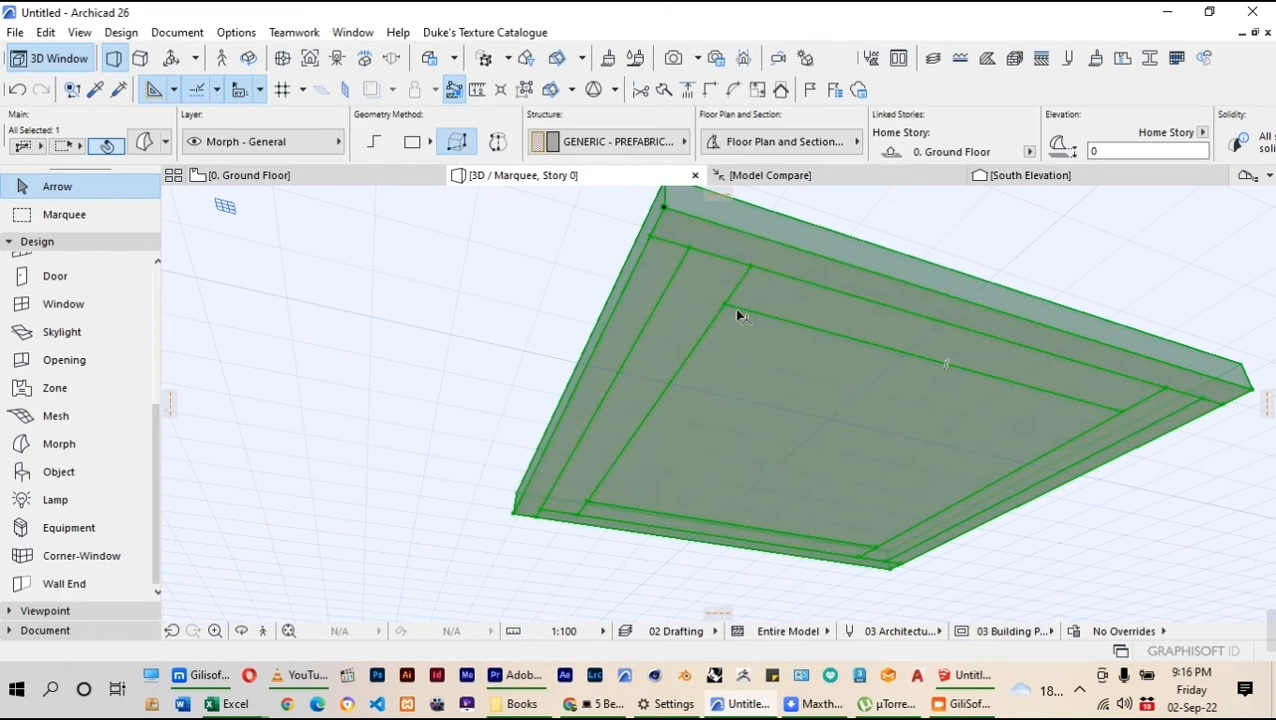
{"action": "right_click", "coordinate": [710, 298]}
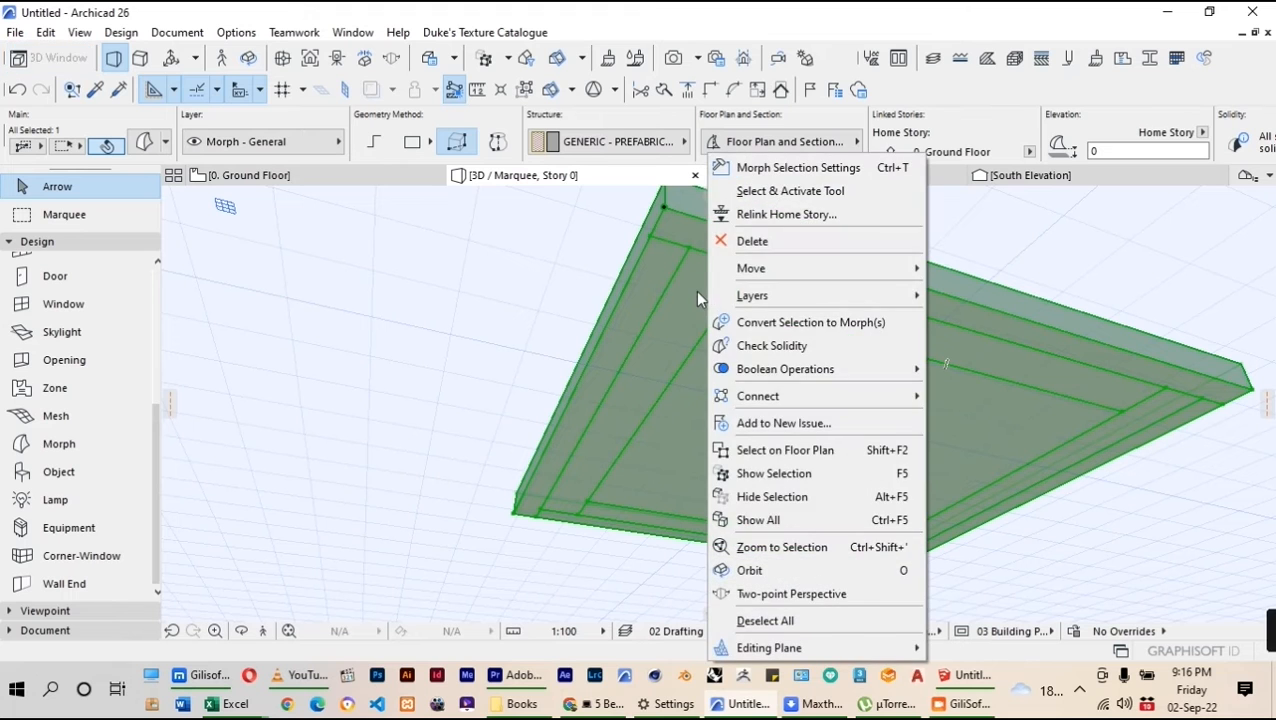
{"action": "left_click", "coordinate": [696, 290]}
{"action": "left_click", "coordinate": [696, 290]}
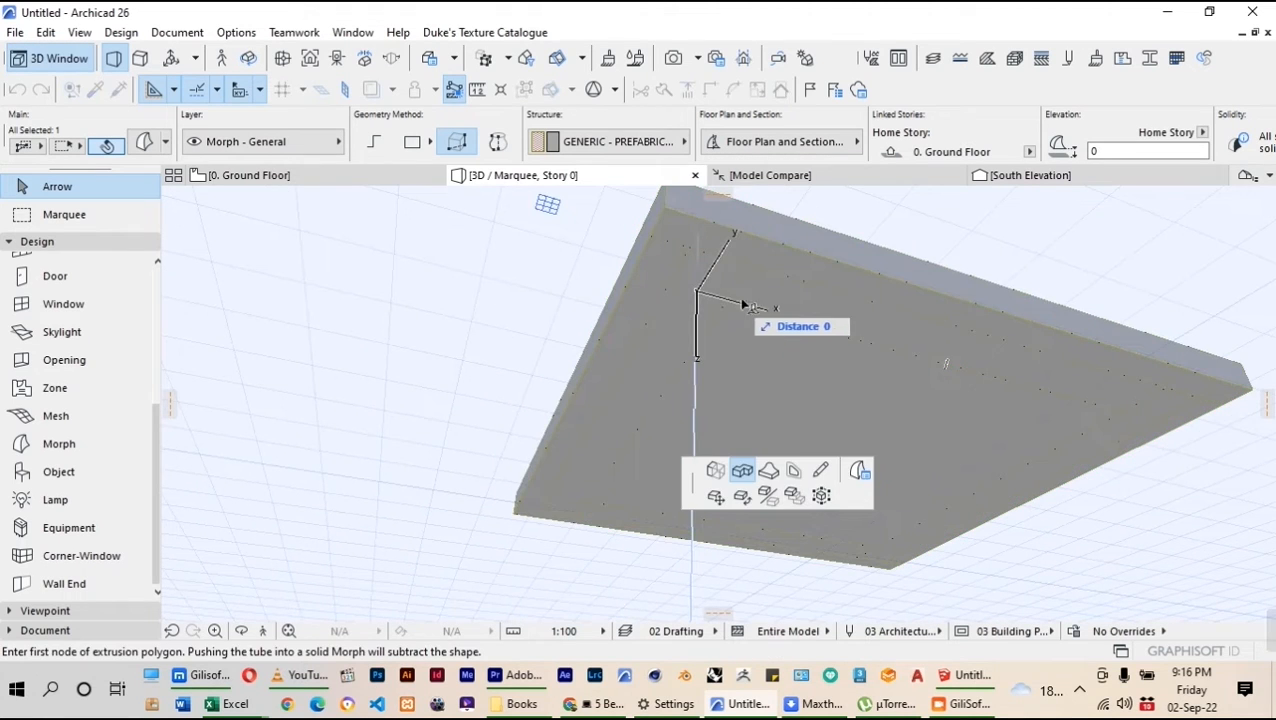
{"action": "left_click", "coordinate": [819, 470]}
{"action": "key", "text": "Escape"}
{"action": "key", "text": "Escape"}
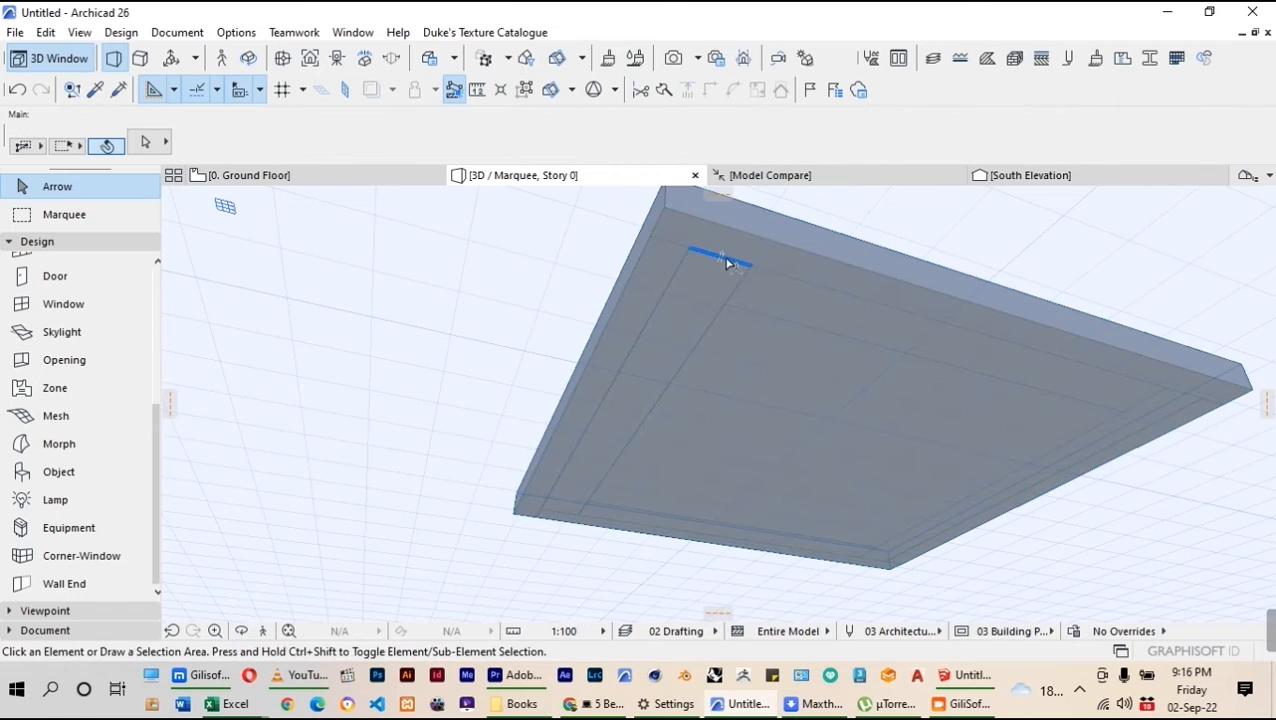
Offset copies of the two short end segments of the upper inner border line inward by the leg width to close the upper leg squares
{"action": "left_click", "coordinate": [727, 263]}
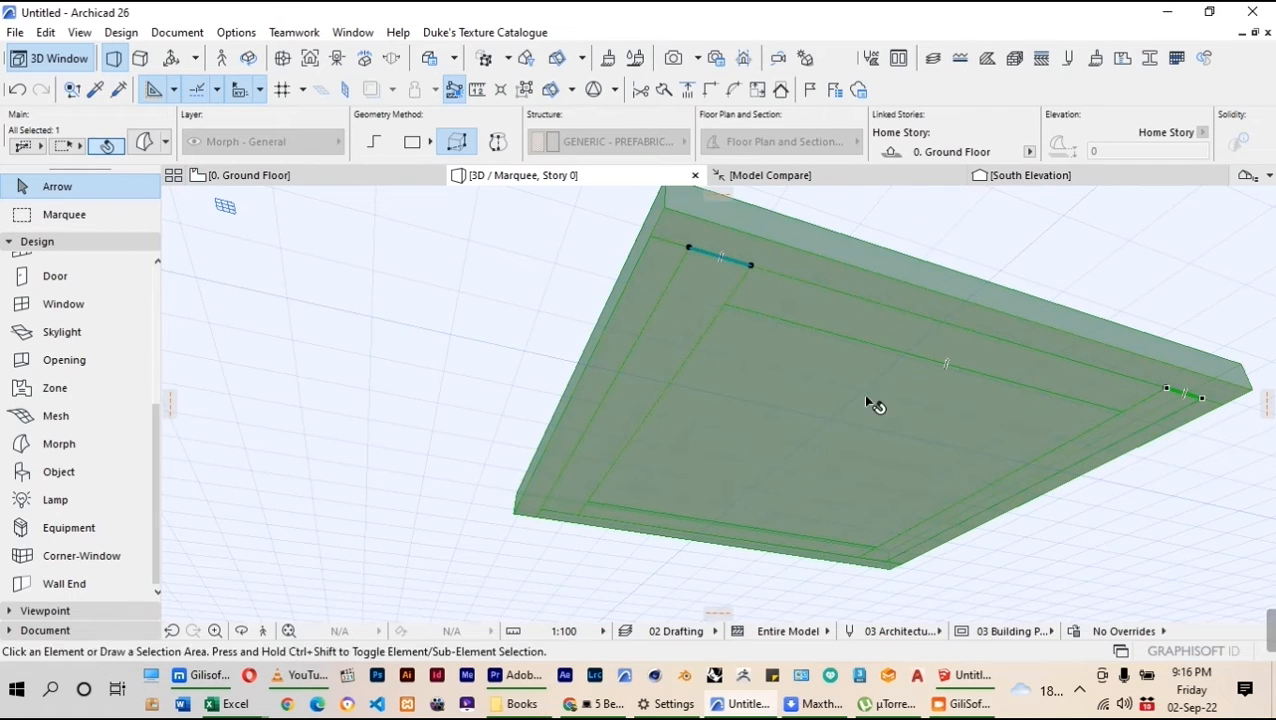
{"action": "left_click", "coordinate": [737, 263]}
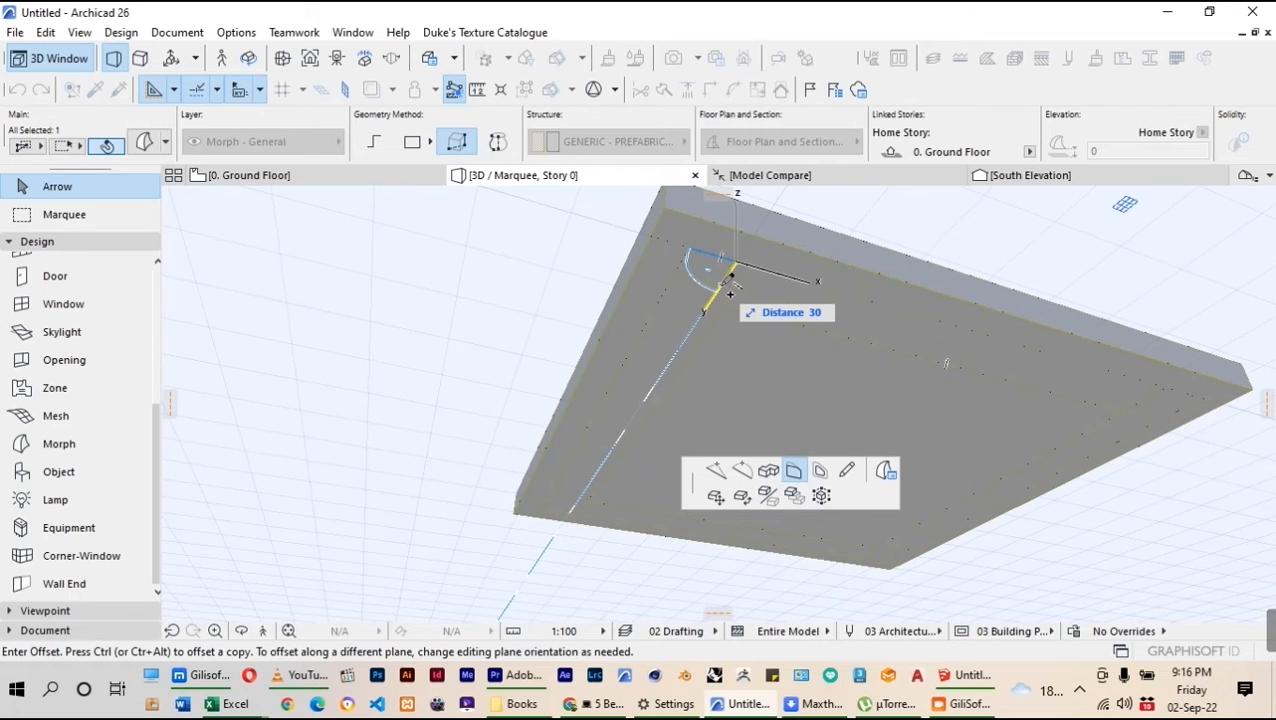
{"action": "type", "text": "5"}
{"action": "key", "text": "Return"}
{"action": "left_click", "coordinate": [474, 300]}
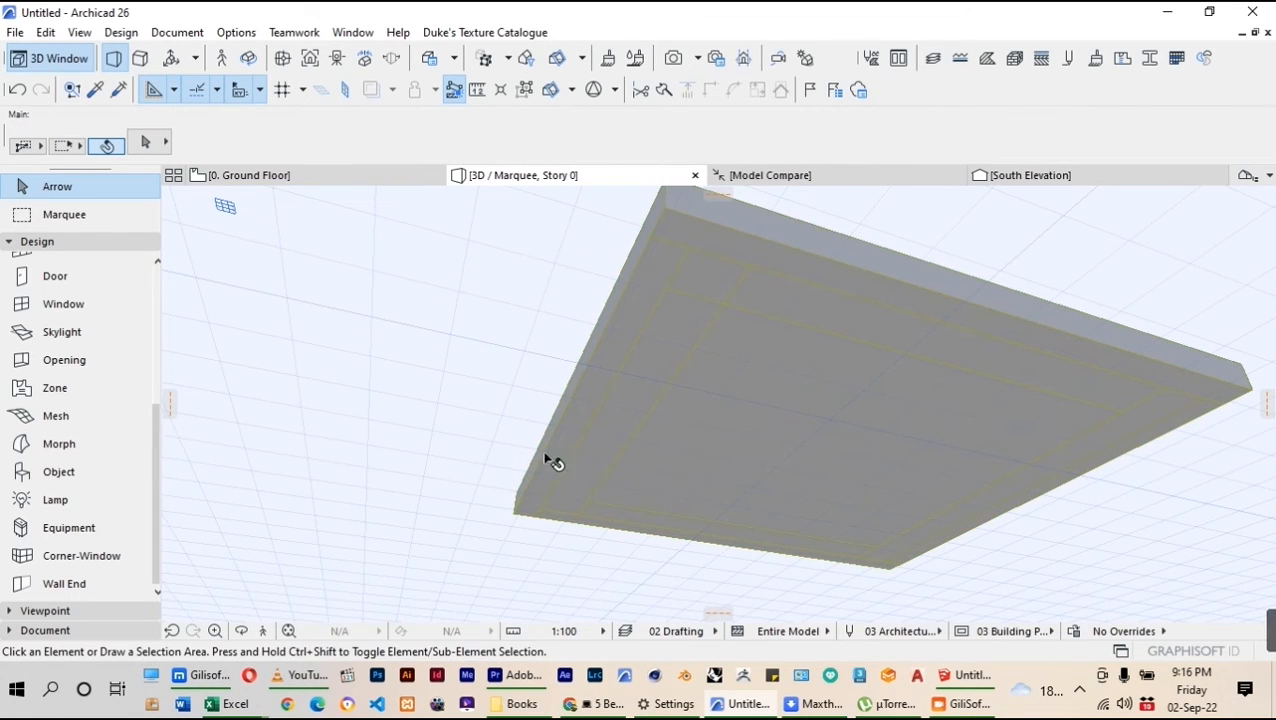
Offset copies of the short end segments of the lower inner border line inward by the leg width to close the lower leg squares
{"action": "left_click", "coordinate": [565, 518]}
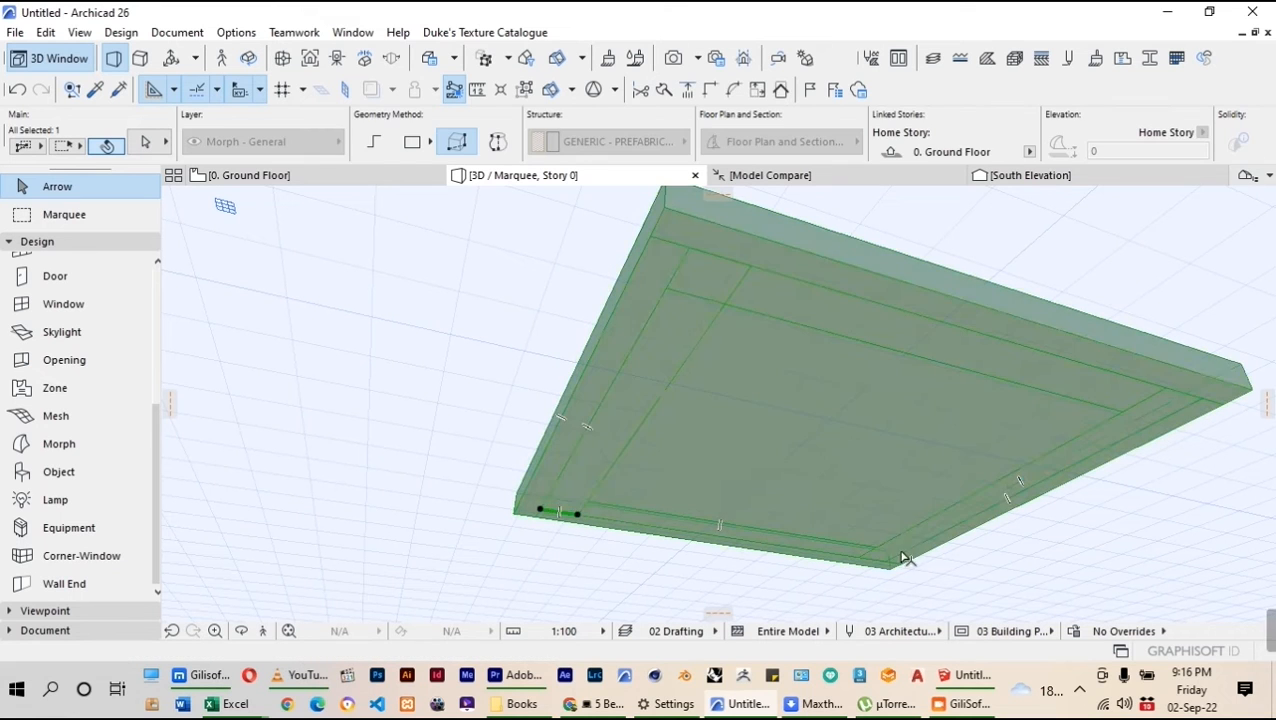
{"action": "left_click", "coordinate": [548, 518]}
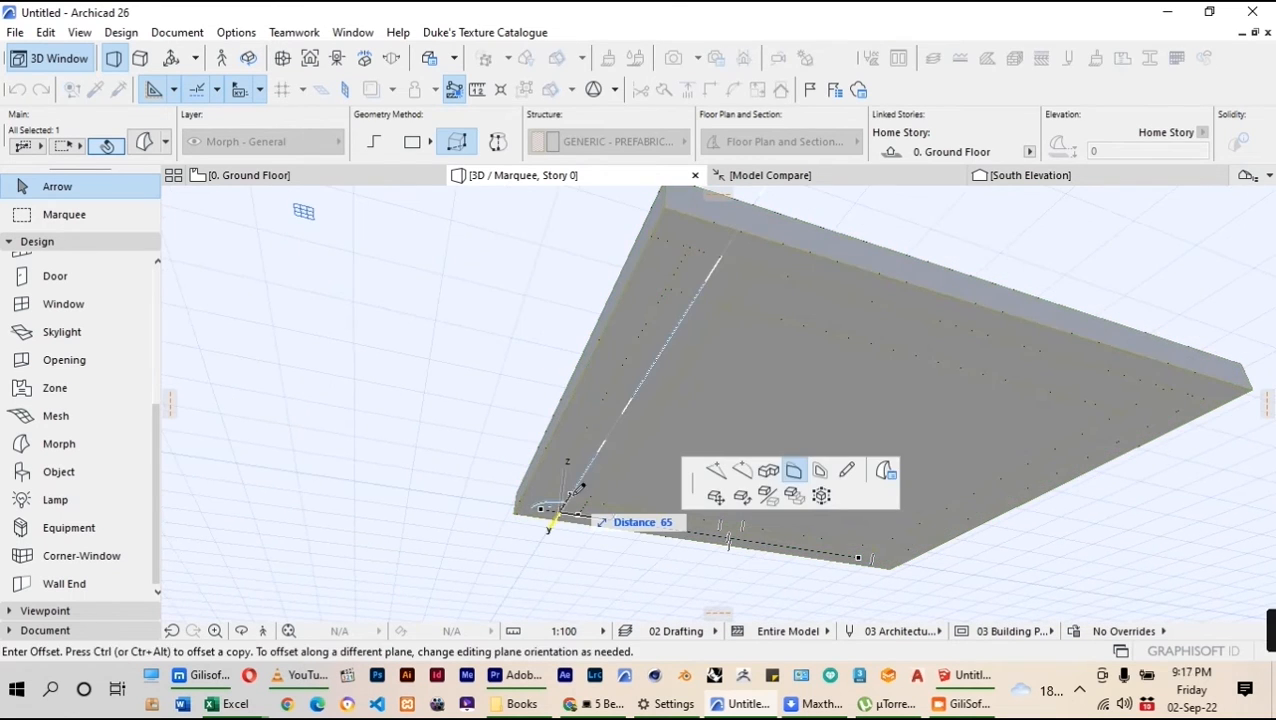
{"action": "key", "text": "Escape"}
{"action": "key", "text": "Escape"}
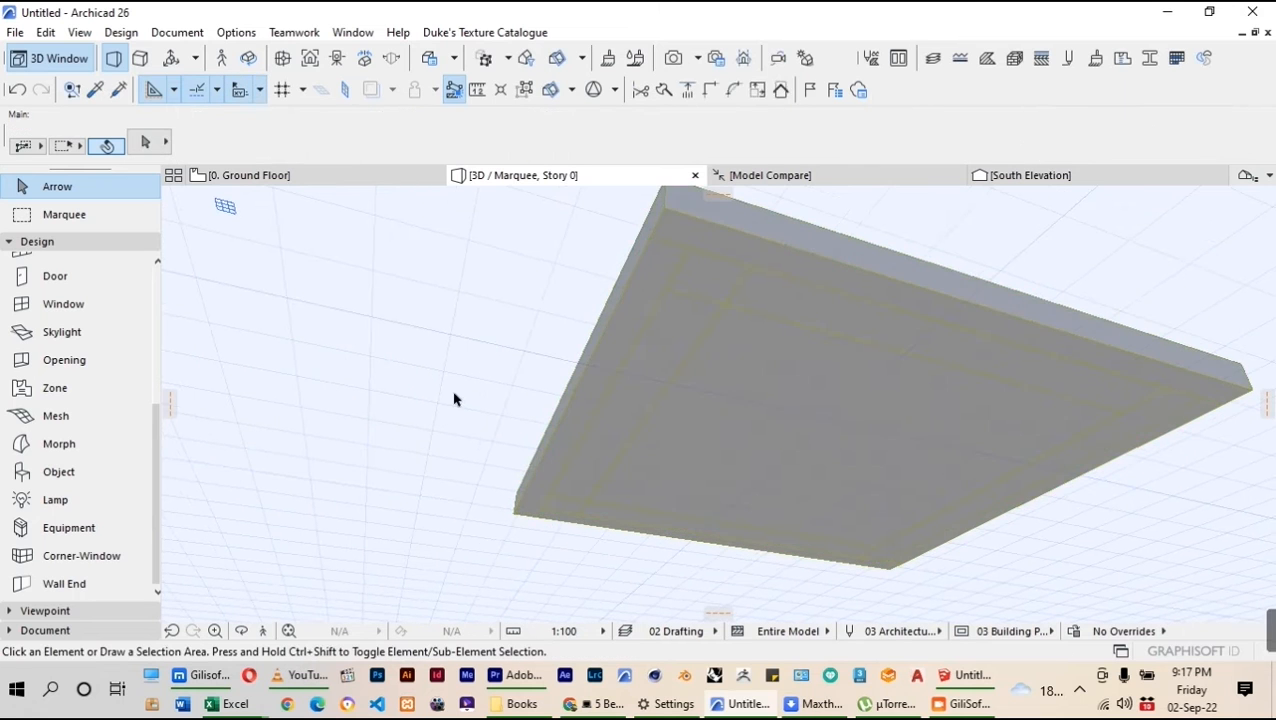
Select the two leg squares along the underside's upper border and push/pull them out 420 mm to form two legs
{"action": "scroll", "coordinate": [670, 570], "scroll_direction": "down", "scroll_amount": 3}
{"action": "scroll", "coordinate": [724, 516], "scroll_direction": "up", "scroll_amount": 1}
{"action": "scroll", "coordinate": [635, 339], "scroll_direction": "down", "scroll_amount": 5}
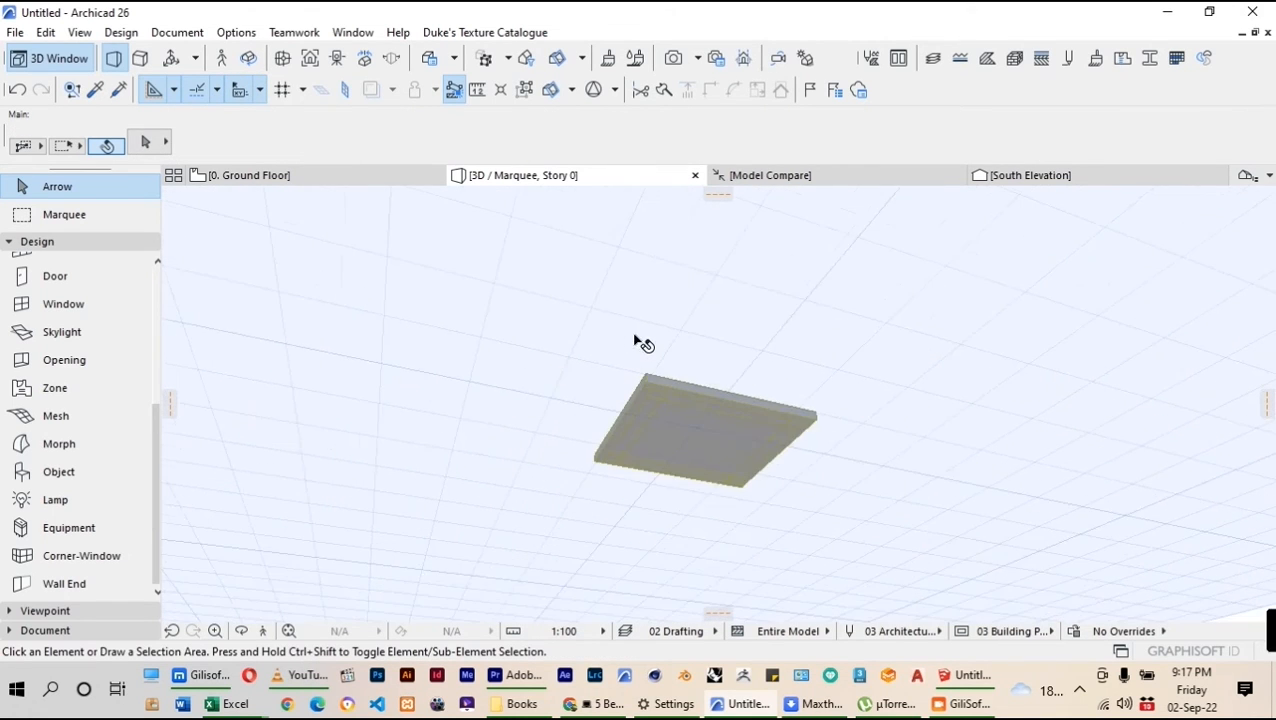
{"action": "scroll", "coordinate": [650, 450], "scroll_direction": "up", "scroll_amount": 3}
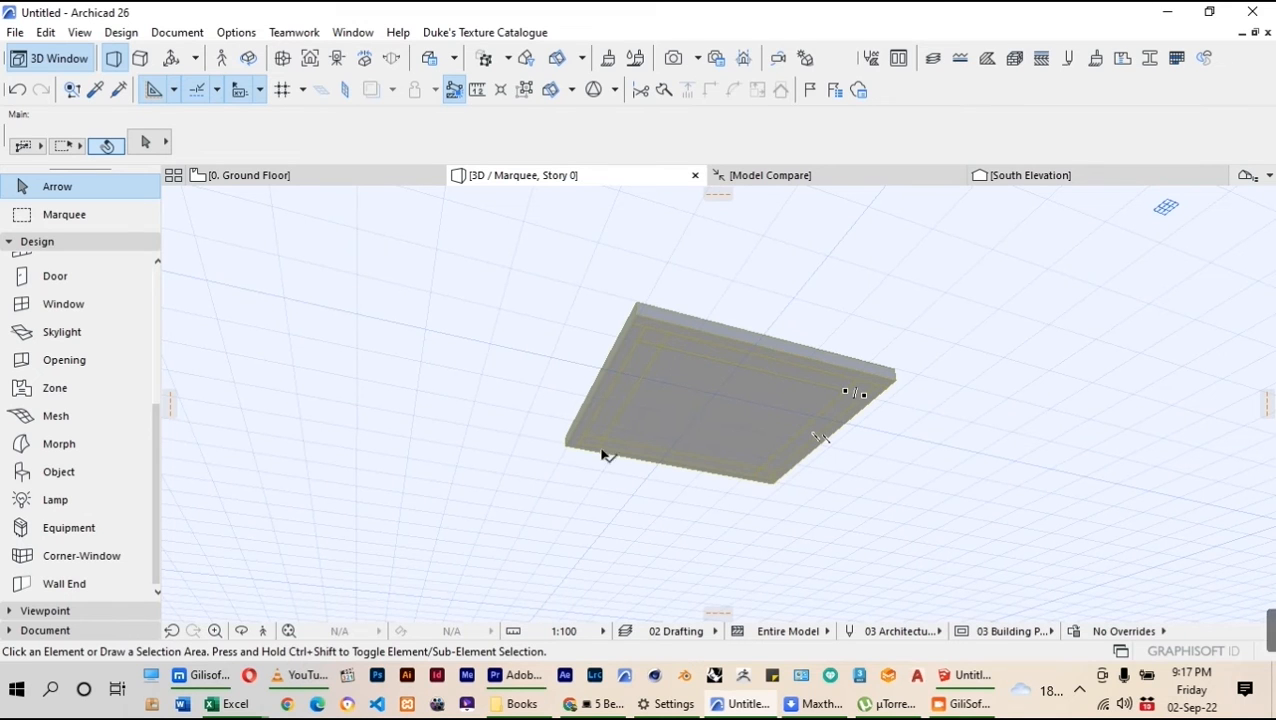
{"action": "scroll", "coordinate": [671, 350], "scroll_direction": "up", "scroll_amount": 1}
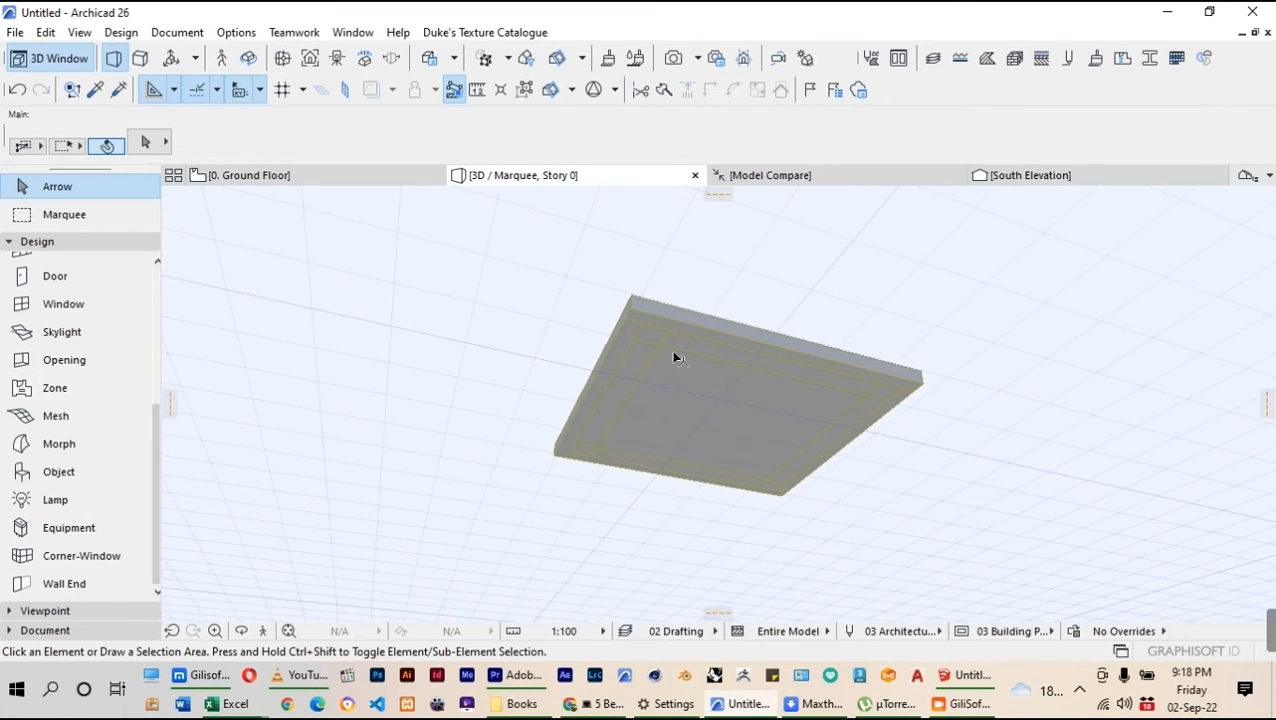
{"action": "left_click", "coordinate": [674, 356]}
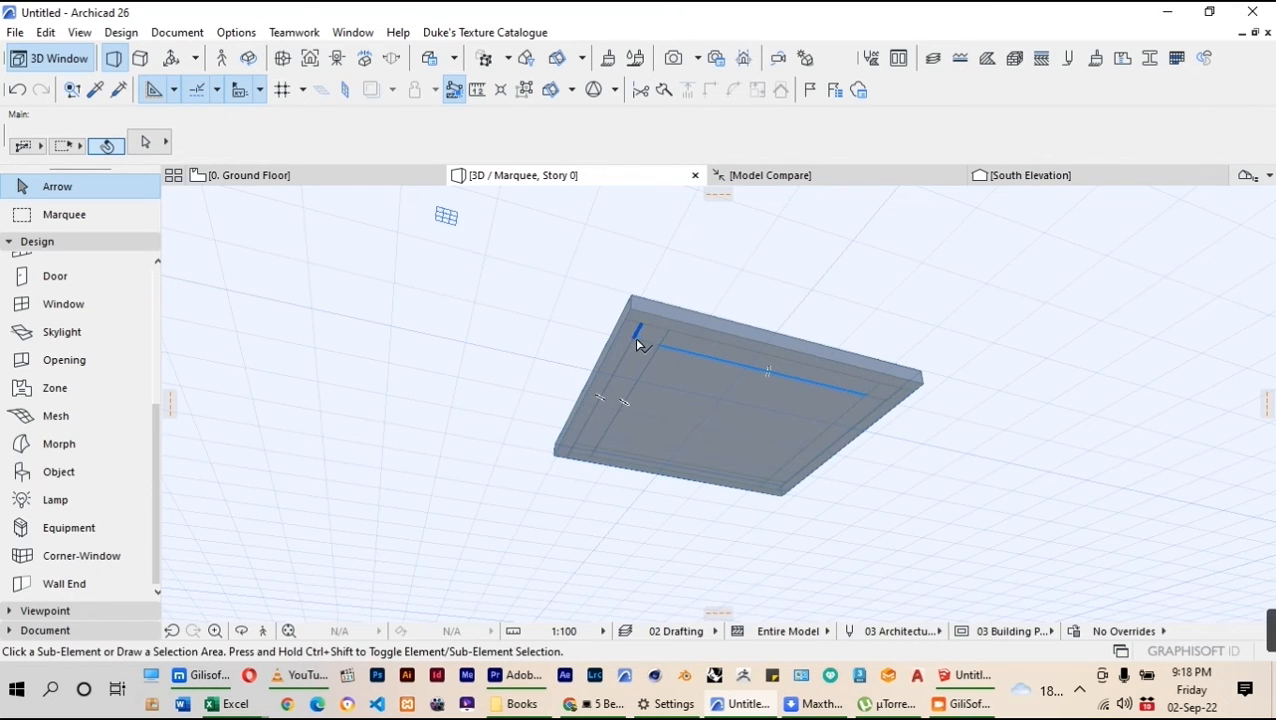
{"action": "left_click", "coordinate": [655, 338]}
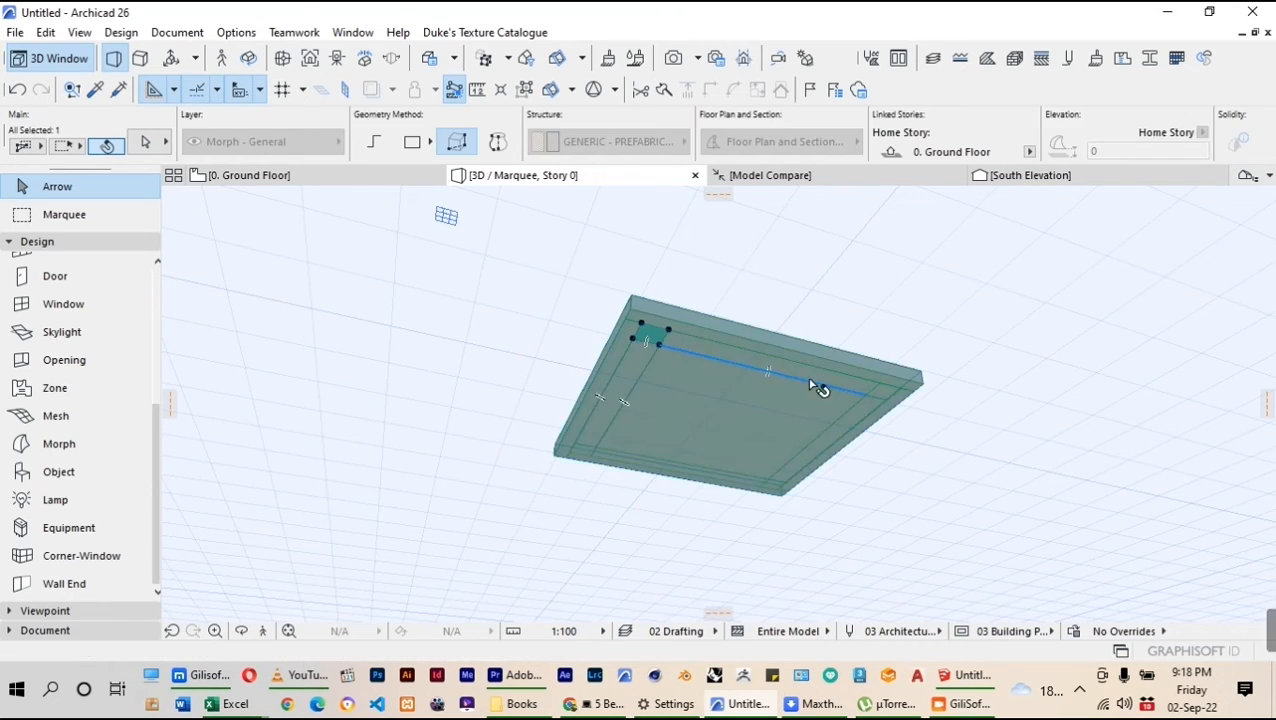
{"action": "left_click", "coordinate": [875, 397]}
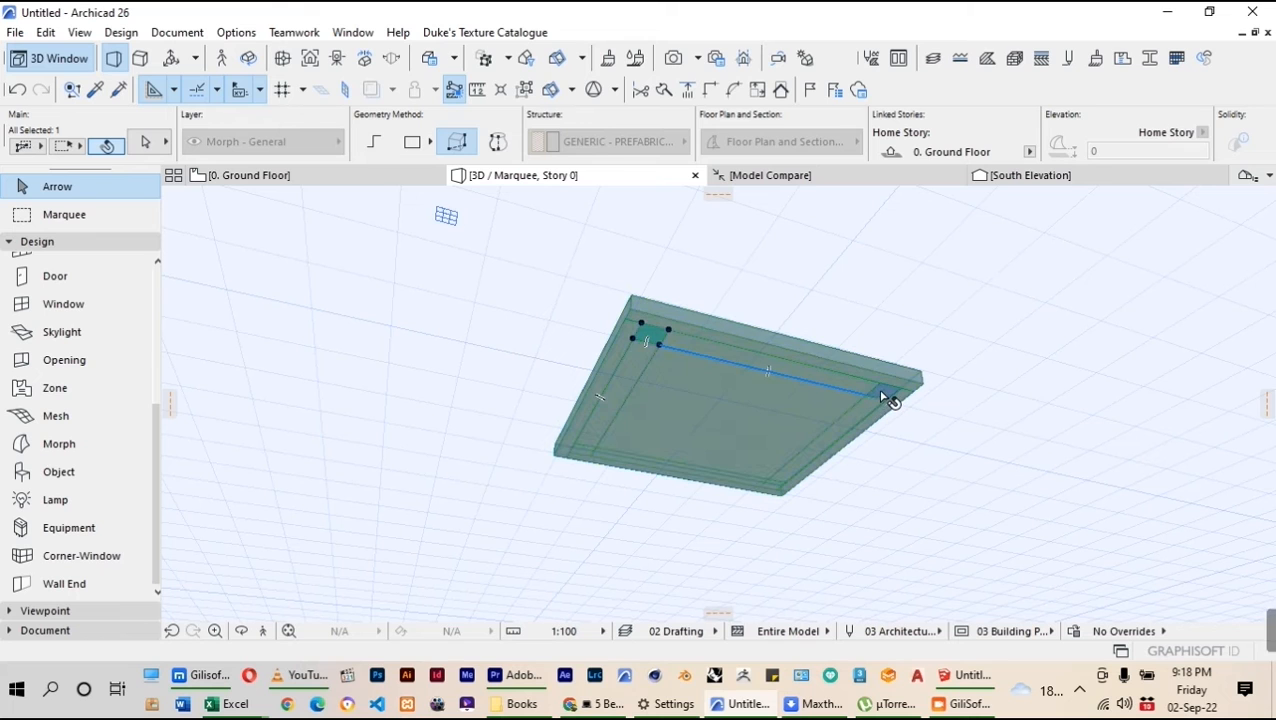
{"action": "left_click", "coordinate": [778, 489]}
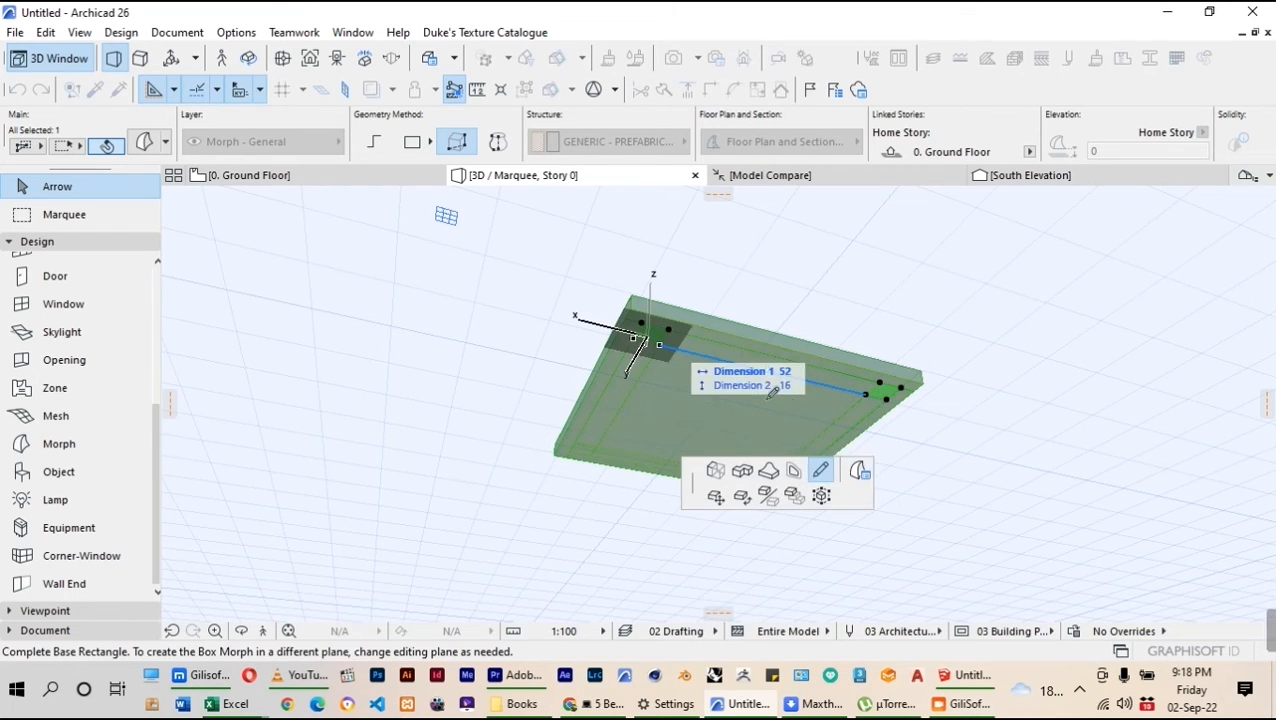
{"action": "left_click", "coordinate": [752, 474]}
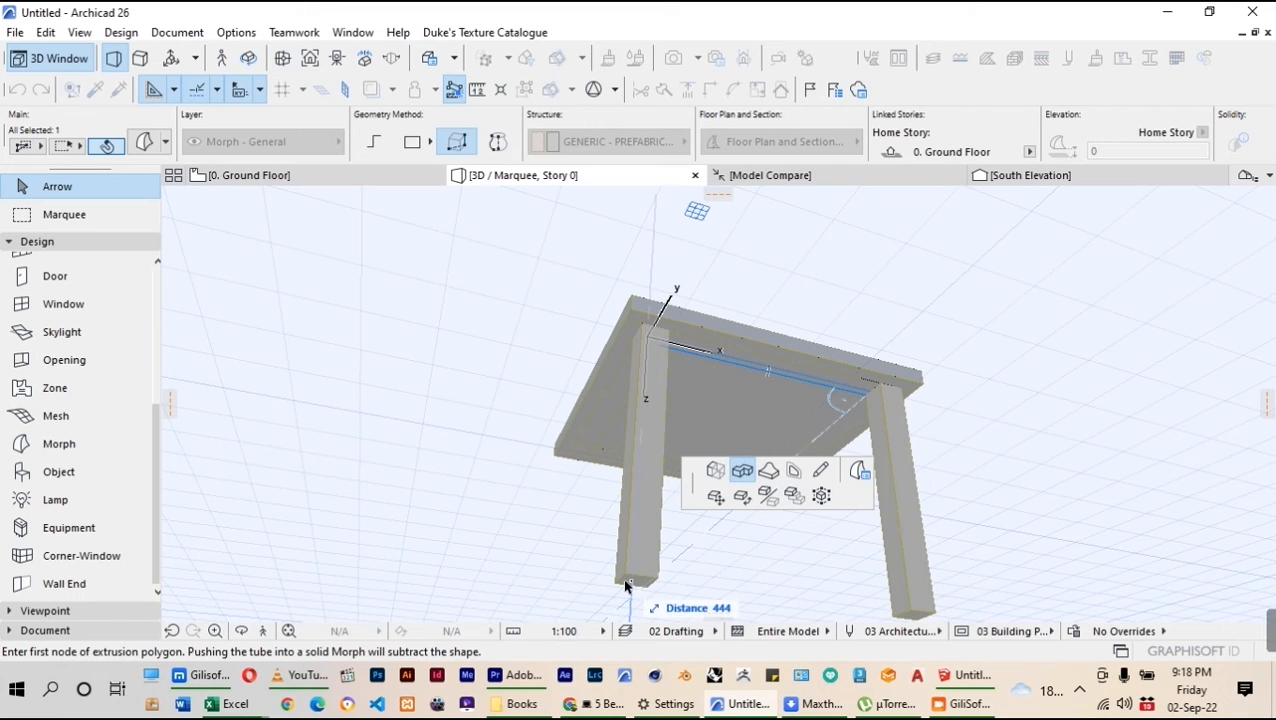
{"action": "type", "text": "420"}
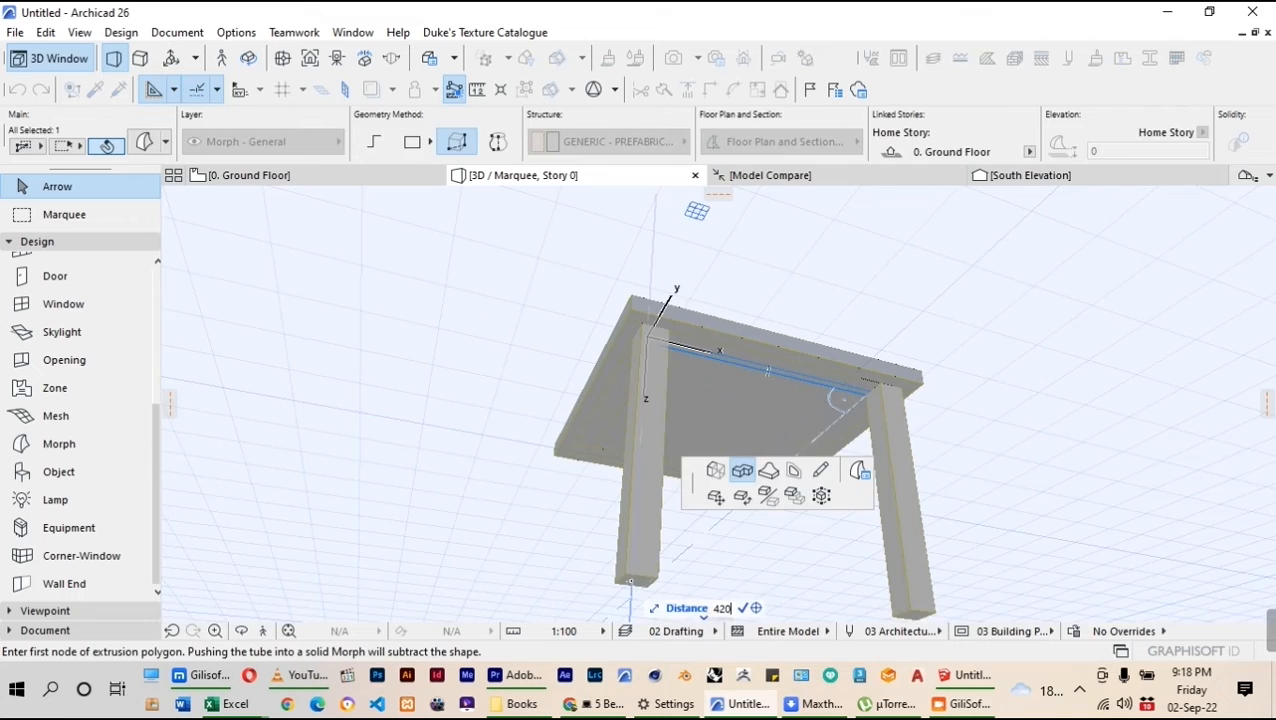
{"action": "key", "text": "Return"}
Select the two remaining leg squares on the tabletop's underside and push/pull them out 420 mm to form the other legs
{"action": "middle_click_drag", "start_coordinate": [513, 347], "coordinate": [789, 273], "text": "shift"}
{"action": "scroll", "coordinate": [789, 273], "scroll_direction": "down", "scroll_amount": 3}
{"action": "middle_click_drag", "start_coordinate": [734, 308], "coordinate": [712, 278], "text": "shift"}
{"action": "scroll", "coordinate": [712, 278], "scroll_direction": "up", "scroll_amount": 3}
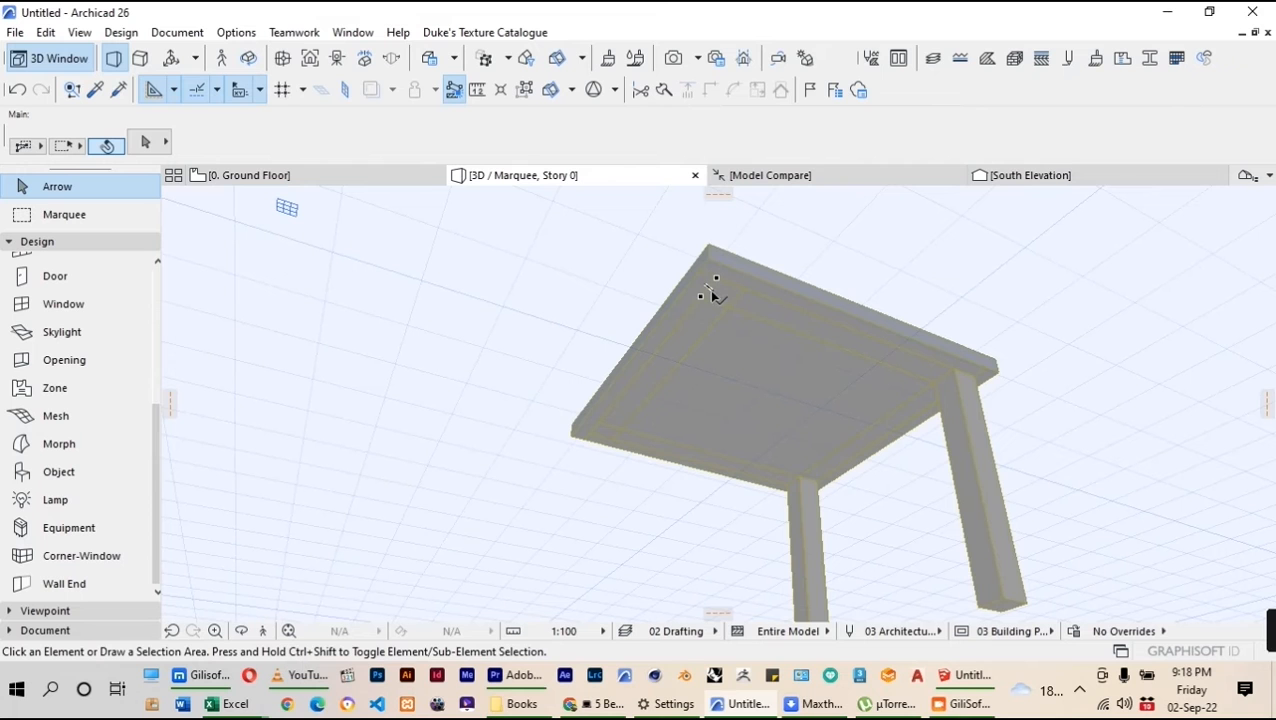
{"action": "left_click", "coordinate": [718, 296]}
{"action": "scroll", "coordinate": [598, 444], "scroll_direction": "up", "scroll_amount": 3}
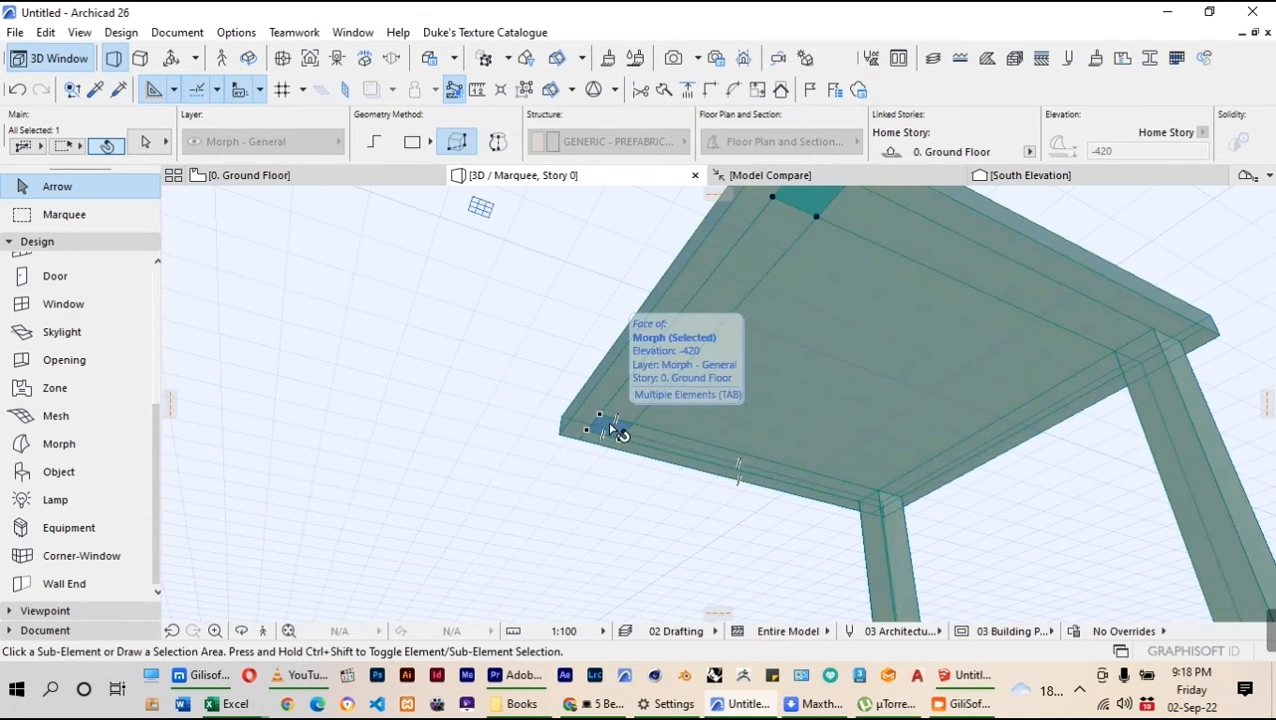
{"action": "scroll", "coordinate": [616, 411], "scroll_direction": "down", "scroll_amount": 2}
{"action": "left_click", "coordinate": [744, 271]}
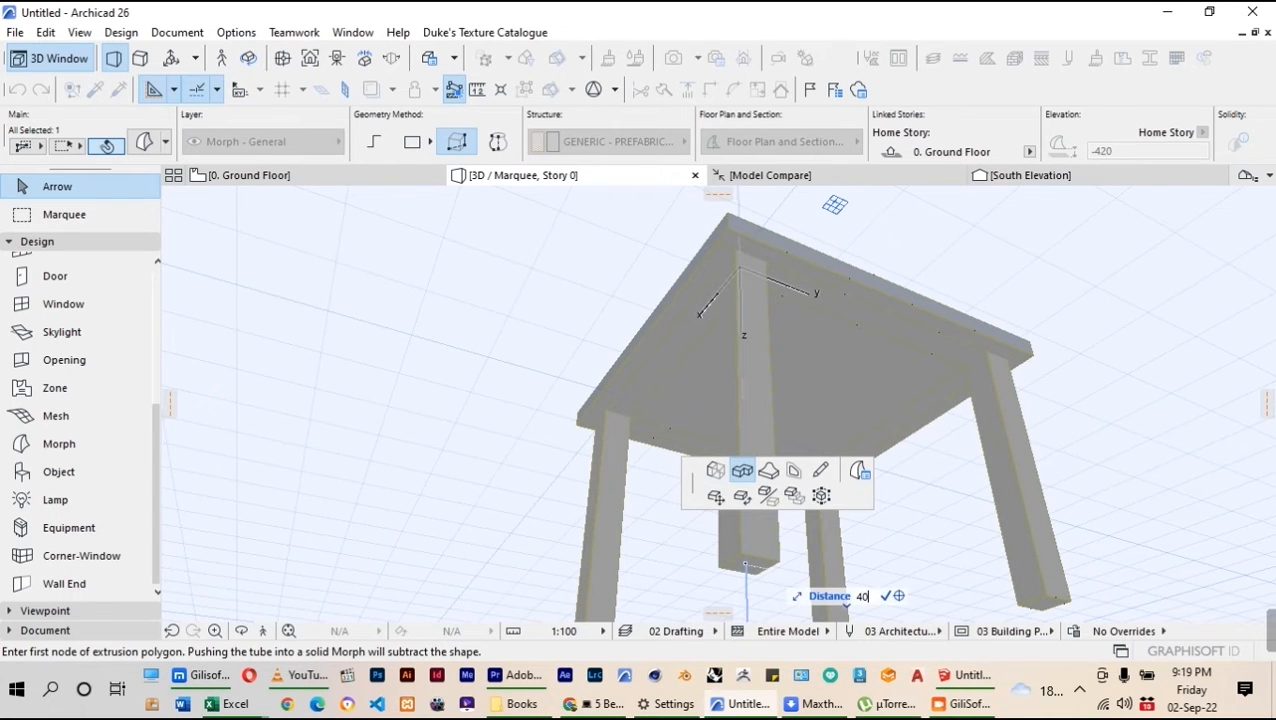
{"action": "left_click", "coordinate": [752, 522]}
{"action": "left_click", "coordinate": [746, 523]}
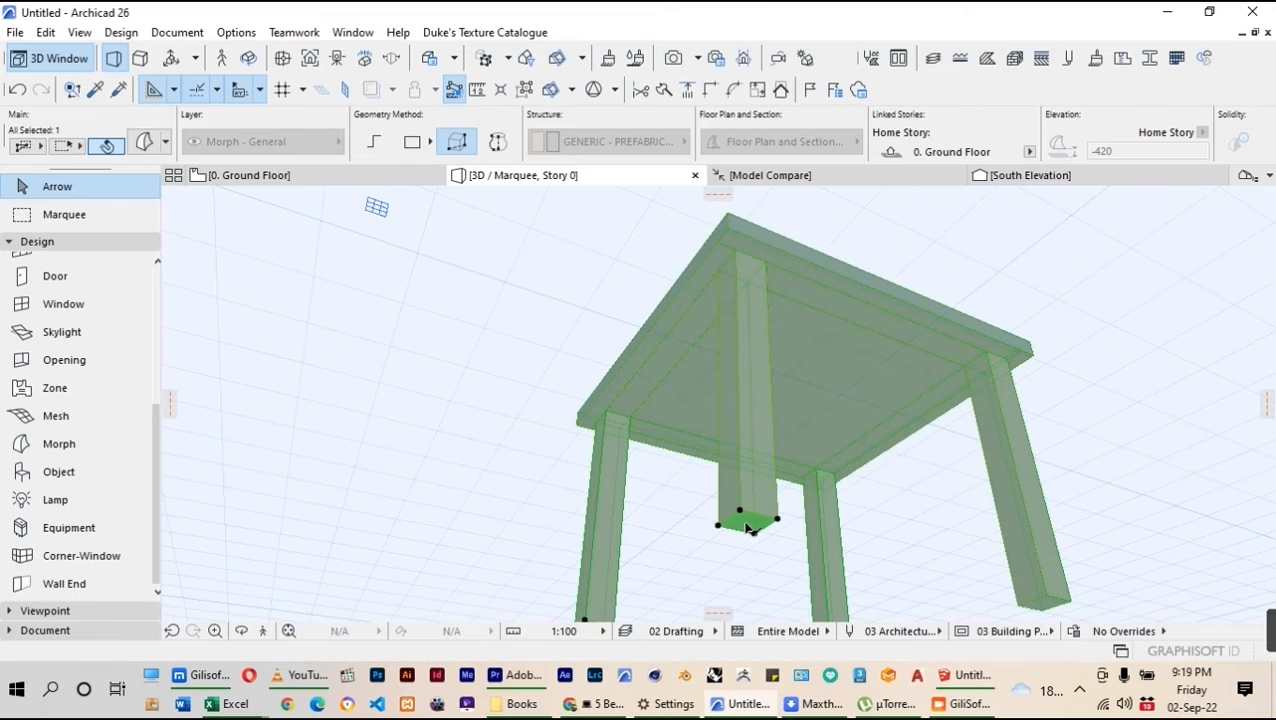
{"action": "left_click", "coordinate": [601, 346]}
Examine the finished morph table from below, from above and from the side
{"action": "scroll", "coordinate": [598, 342], "scroll_direction": "down", "scroll_amount": 5}
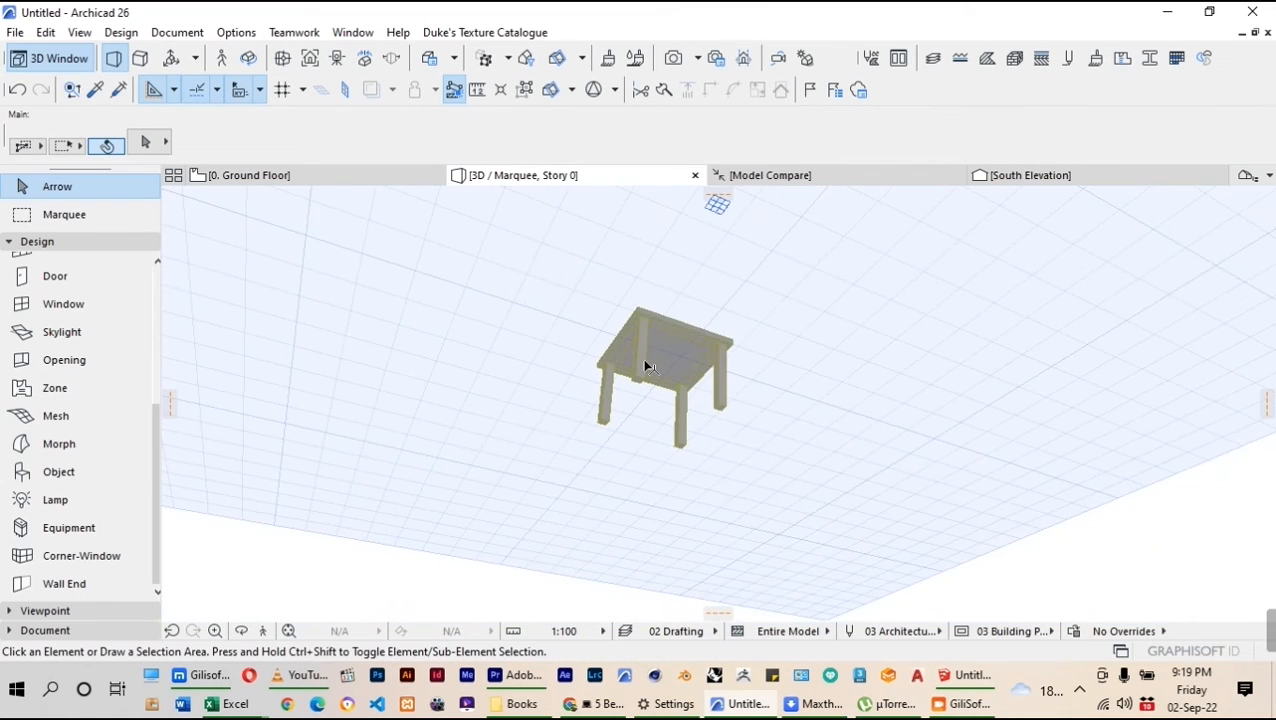
{"action": "middle_click_drag", "start_coordinate": [642, 358], "coordinate": [632, 396], "text": "shift"}
{"action": "scroll", "coordinate": [715, 353], "scroll_direction": "up", "scroll_amount": 7}
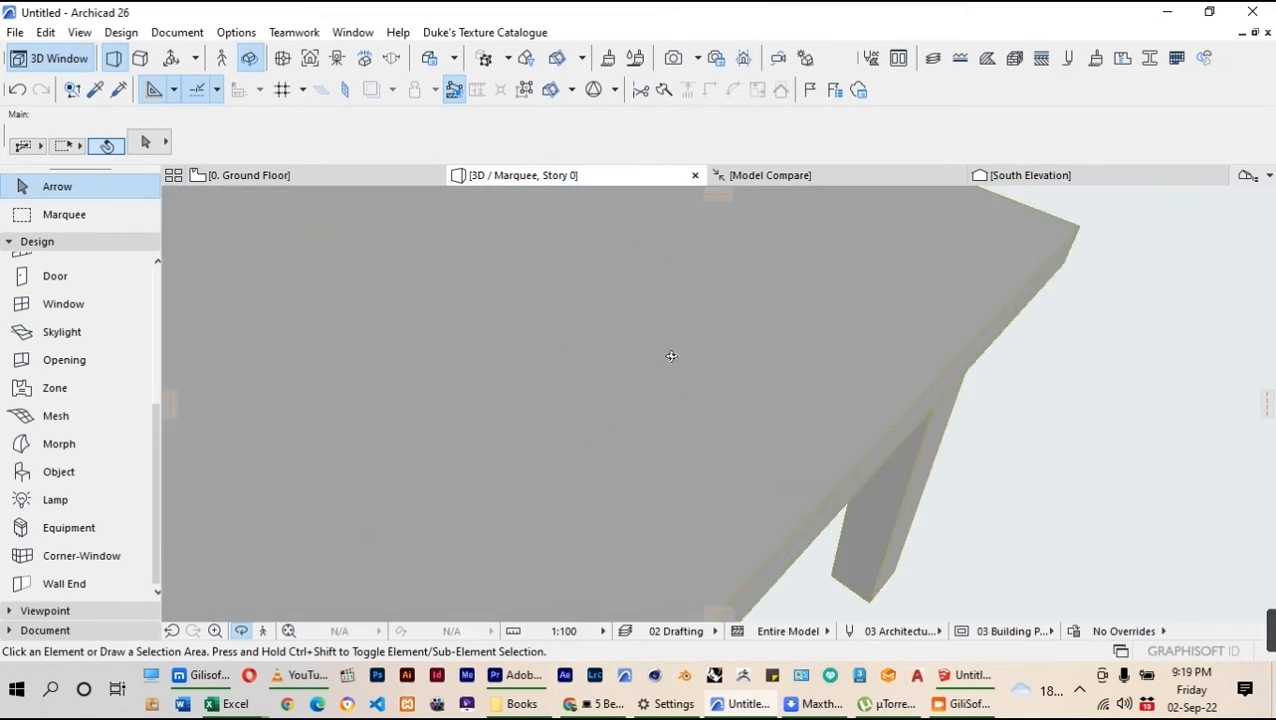
{"action": "scroll", "coordinate": [827, 345], "scroll_direction": "down", "scroll_amount": 6}
{"action": "middle_click_drag", "start_coordinate": [827, 345], "coordinate": [908, 238], "text": "shift"}
{"action": "scroll", "coordinate": [797, 350], "scroll_direction": "up", "scroll_amount": 6}
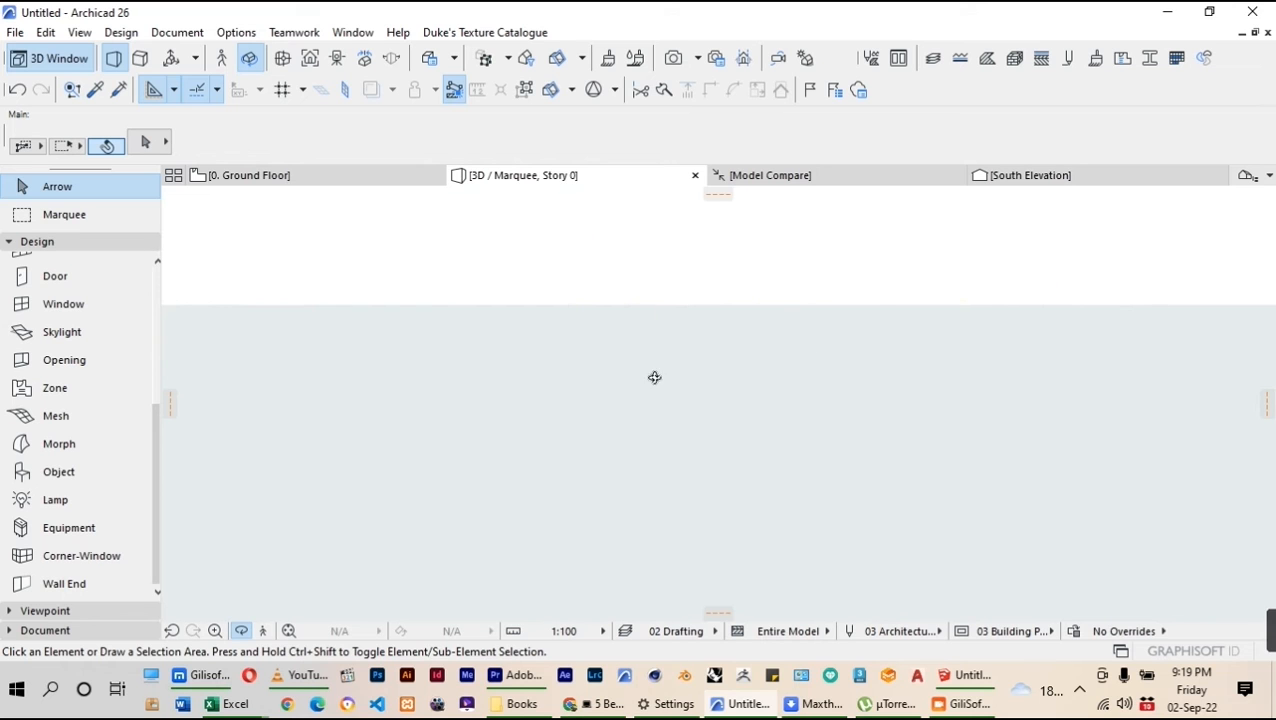
{"action": "scroll", "coordinate": [763, 393], "scroll_direction": "down", "scroll_amount": 5}
{"action": "mouse_move", "coordinate": [763, 393]}
{"action": "middle_mouse_down", "text": "shift"}
{"action": "mouse_move", "coordinate": [874, 407]}
{"action": "mouse_move", "coordinate": [889, 421]}
{"action": "mouse_move", "coordinate": [854, 510]}
{"action": "mouse_move", "coordinate": [898, 366]}
{"action": "mouse_move", "coordinate": [793, 459]}
{"action": "middle_mouse_up", "text": "shift"}
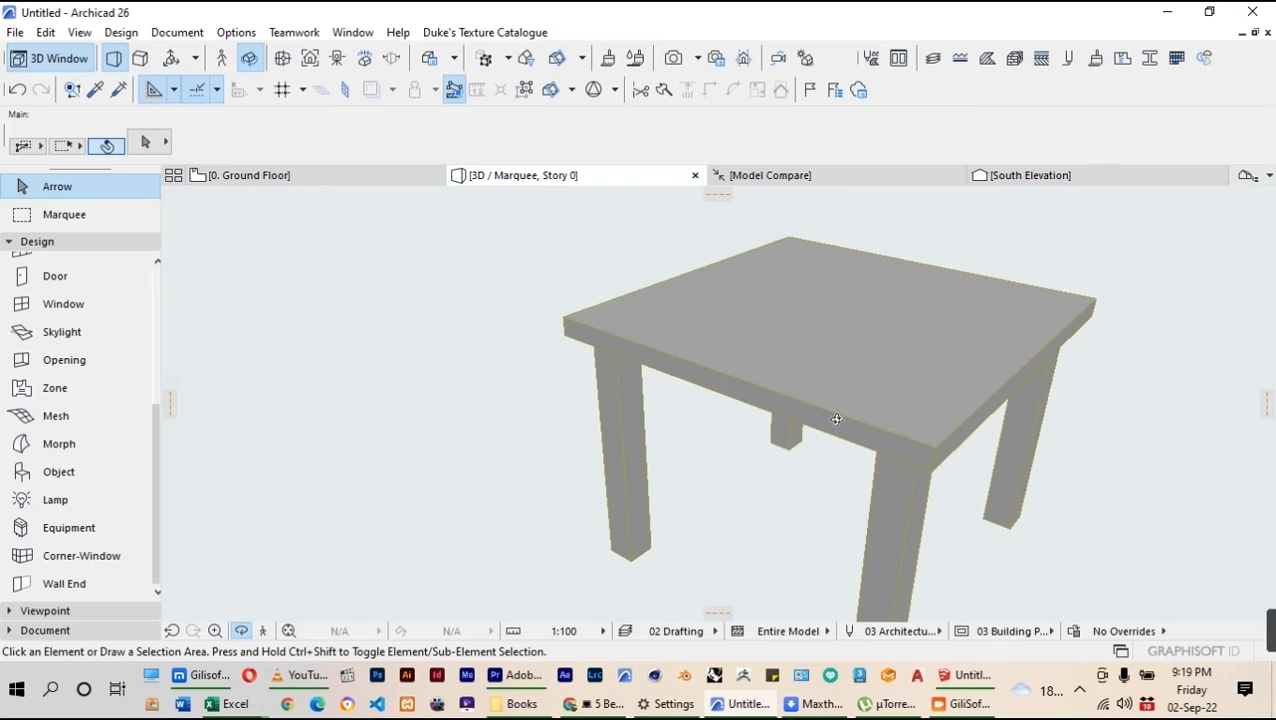
{"action": "scroll", "coordinate": [717, 402], "scroll_direction": "down", "scroll_amount": 3}
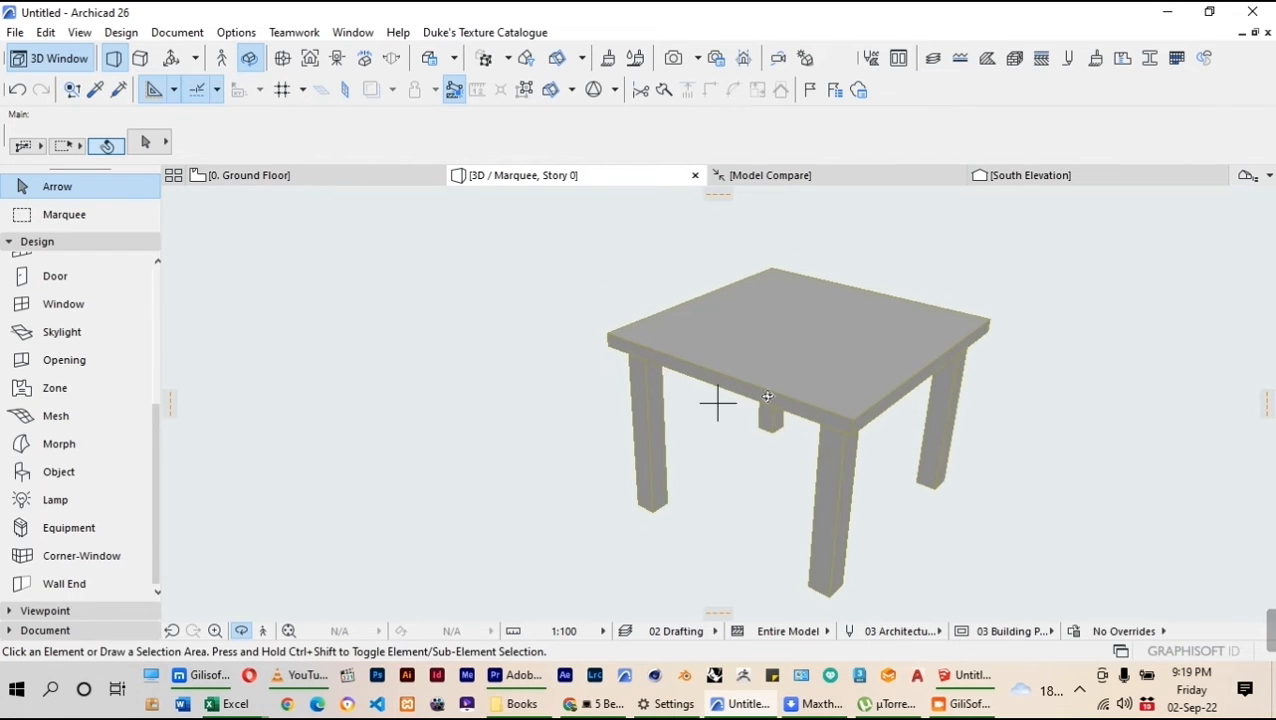
{"action": "scroll", "coordinate": [767, 396], "scroll_direction": "down", "scroll_amount": 1}
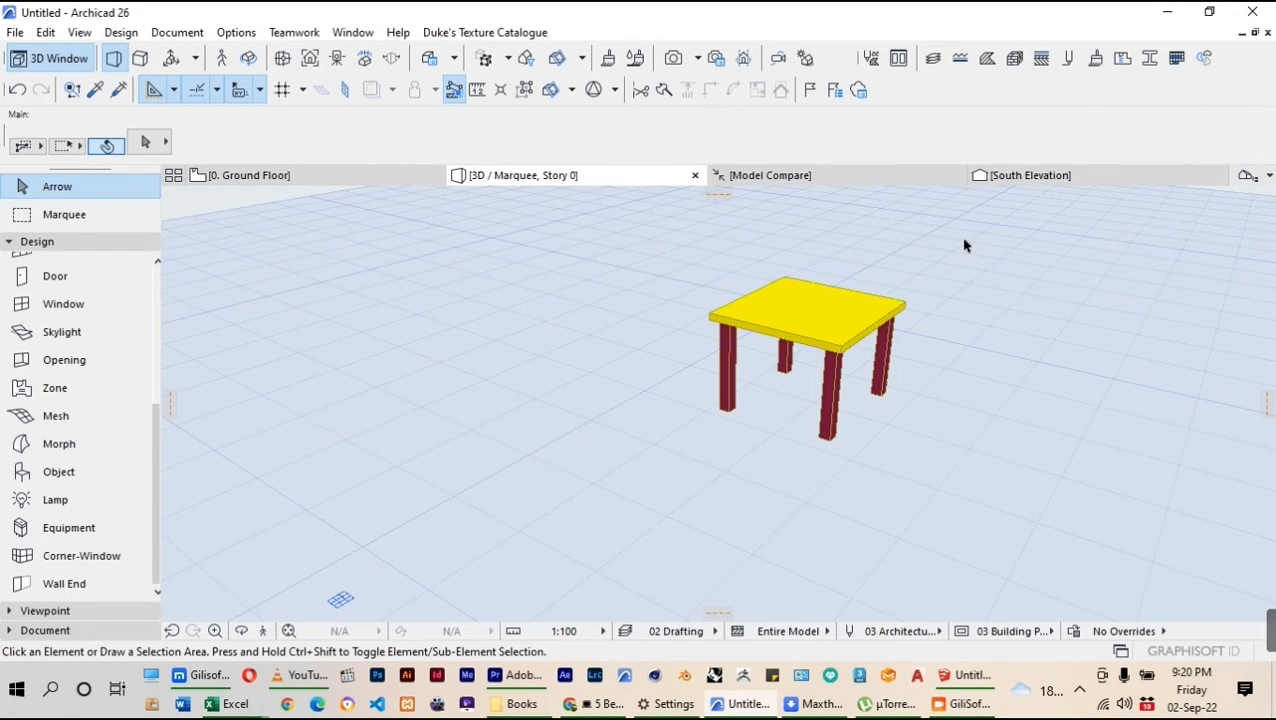
Select the whole table and check its polygon count in PolyCount
{"action": "left_click", "coordinate": [965, 245]}
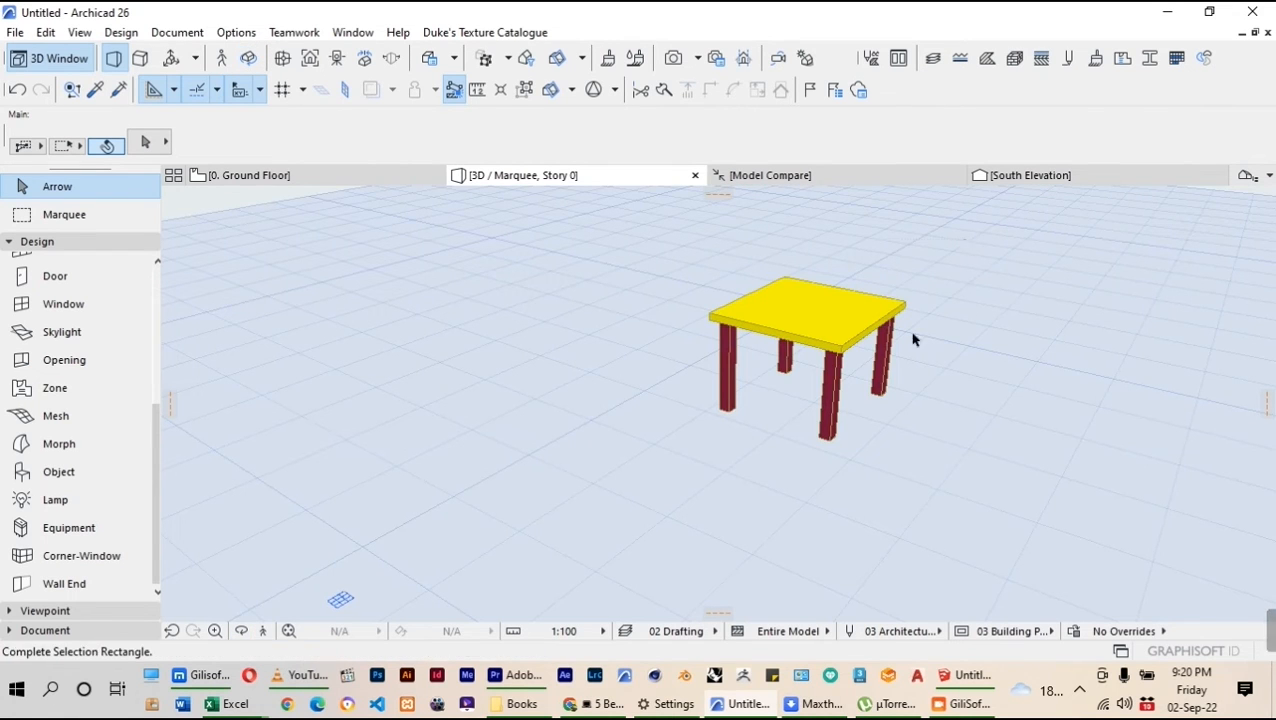
{"action": "left_click", "coordinate": [657, 500]}
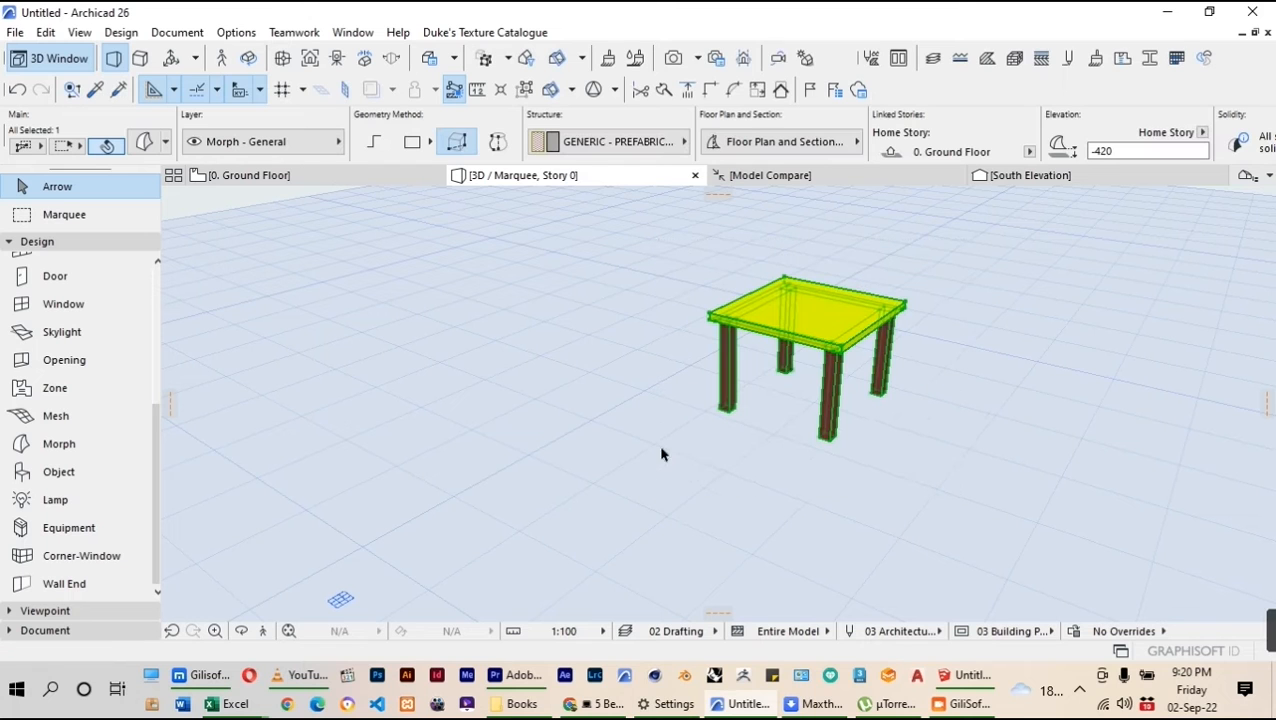
{"action": "left_click", "coordinate": [352, 33]}
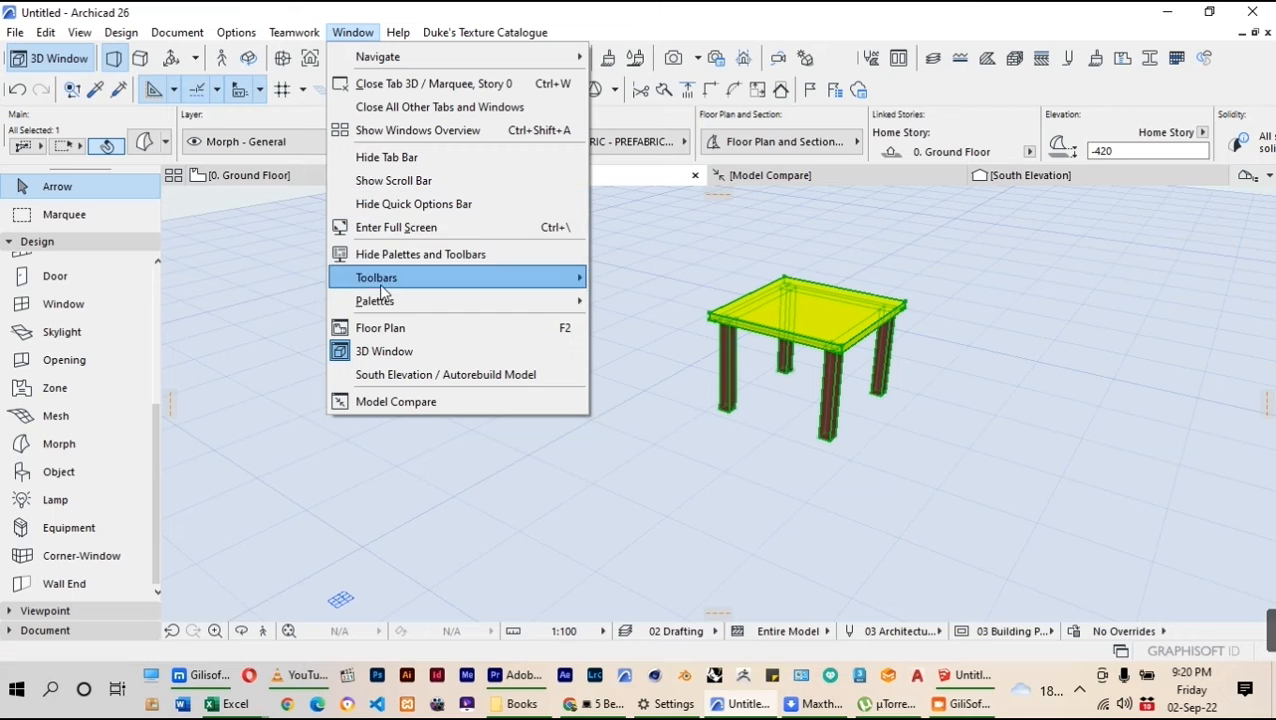
{"action": "mouse_move", "coordinate": [378, 301]}
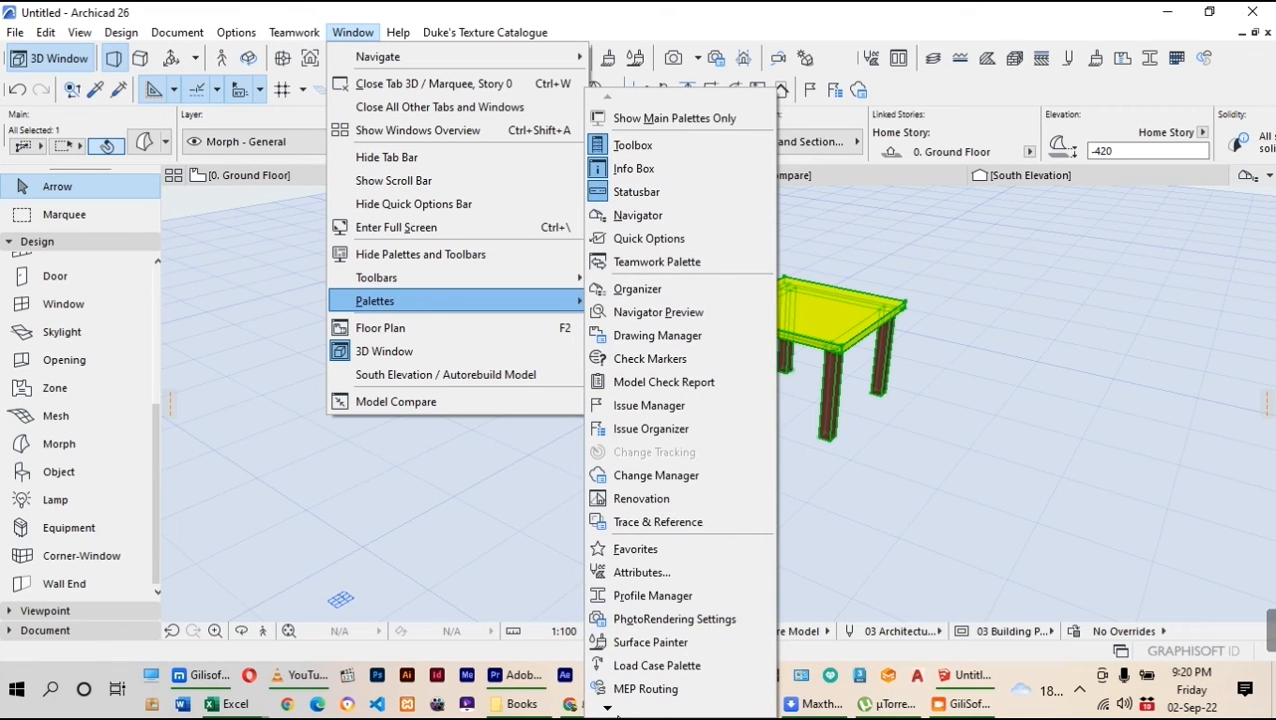
{"action": "mouse_move", "coordinate": [607, 710]}
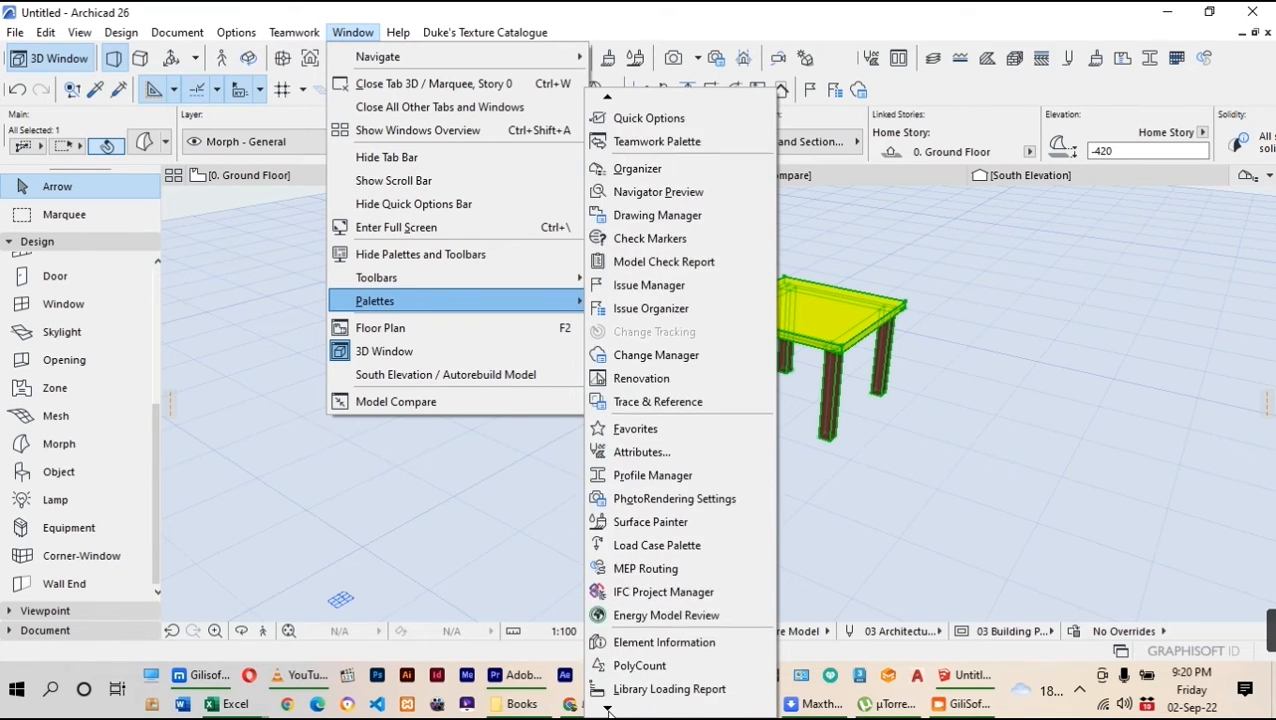
{"action": "left_click", "coordinate": [640, 568]}
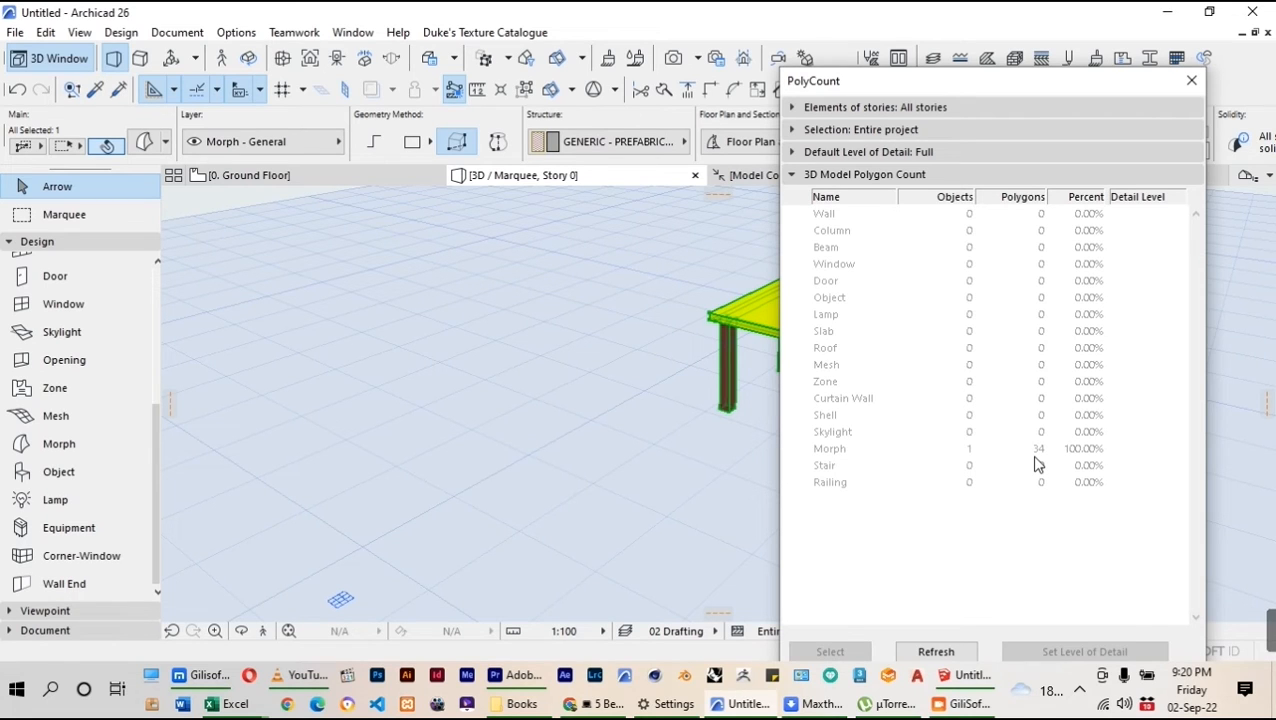
{"action": "left_click", "coordinate": [1191, 80]}
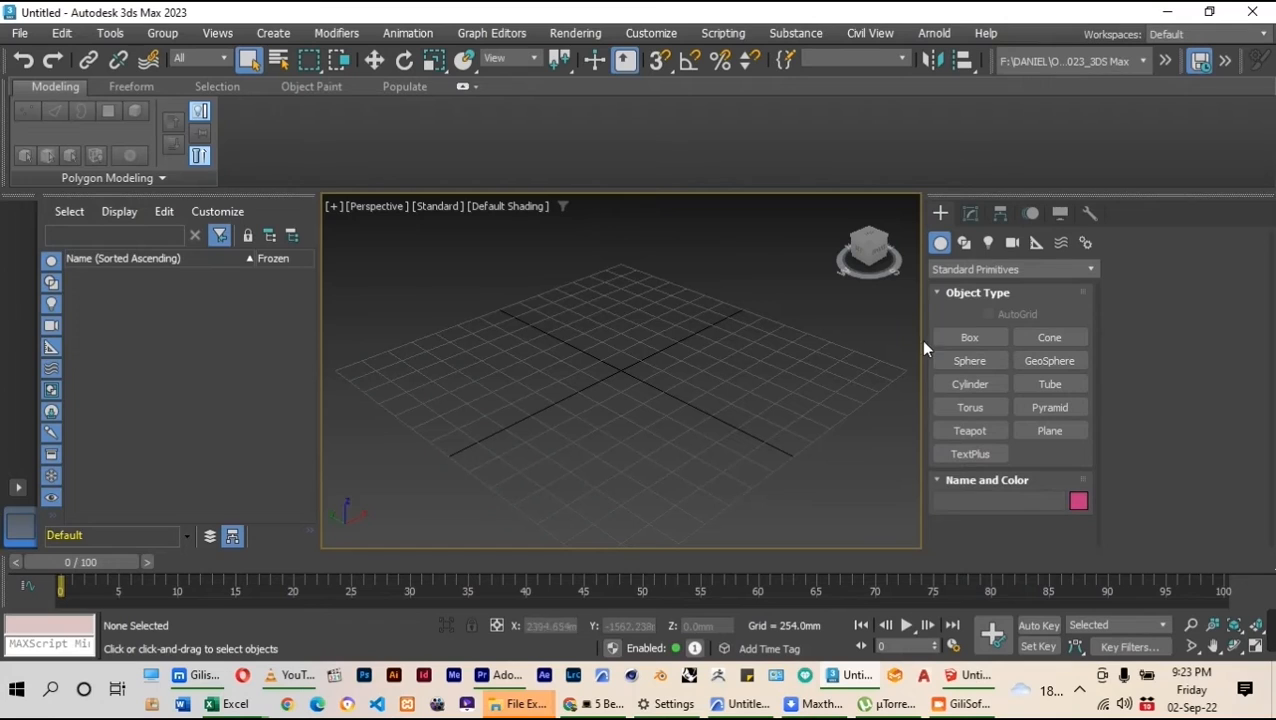
Draw a standard primitive box on the perspective grid, about 1263 mm long, 1179 mm wide and 313 mm high
{"action": "left_click", "coordinate": [969, 337]}
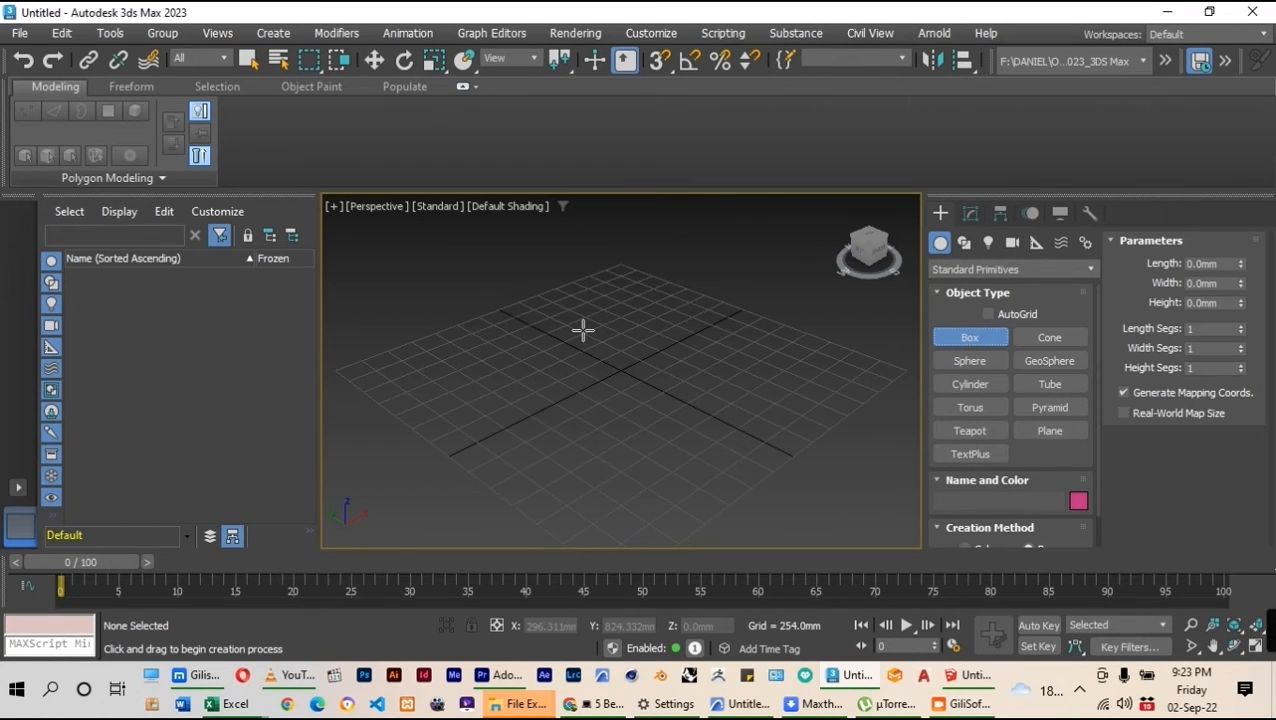
{"action": "scroll", "coordinate": [641, 345], "scroll_direction": "up", "scroll_amount": 3}
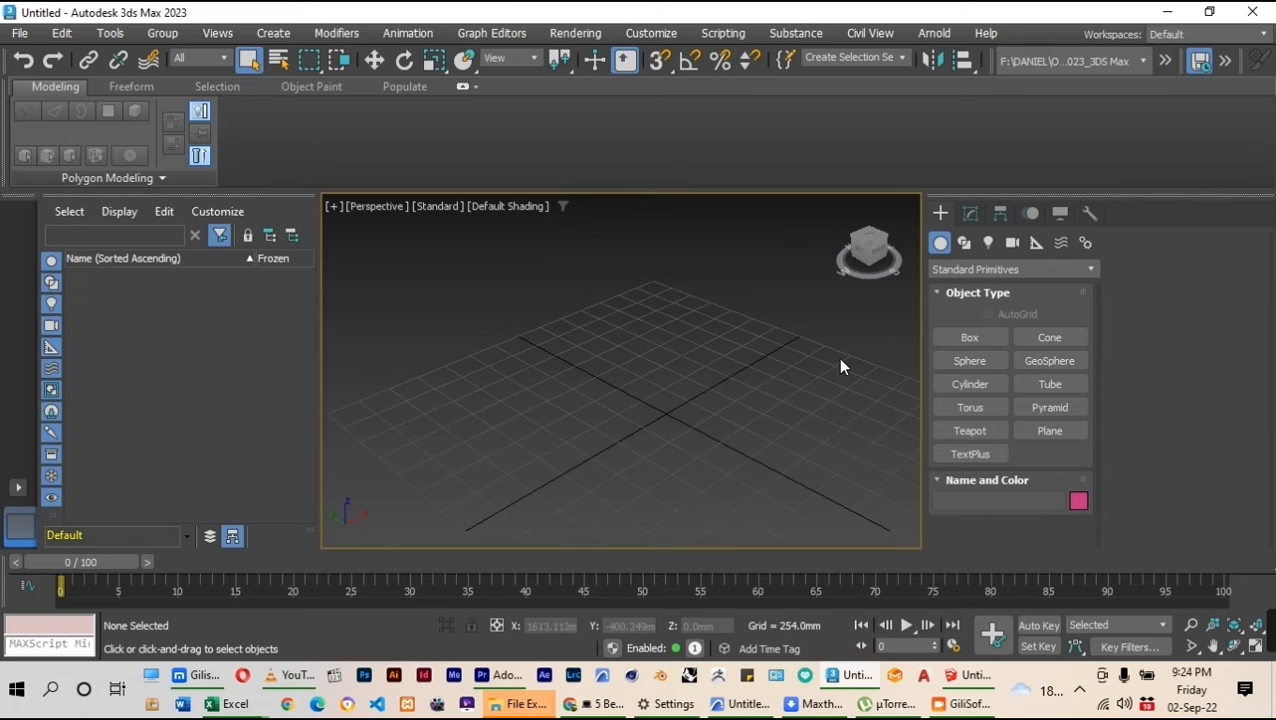
{"action": "left_click", "coordinate": [937, 338]}
{"action": "left_click_drag", "start_coordinate": [570, 421], "coordinate": [810, 426]}
{"action": "left_click", "coordinate": [806, 374]}
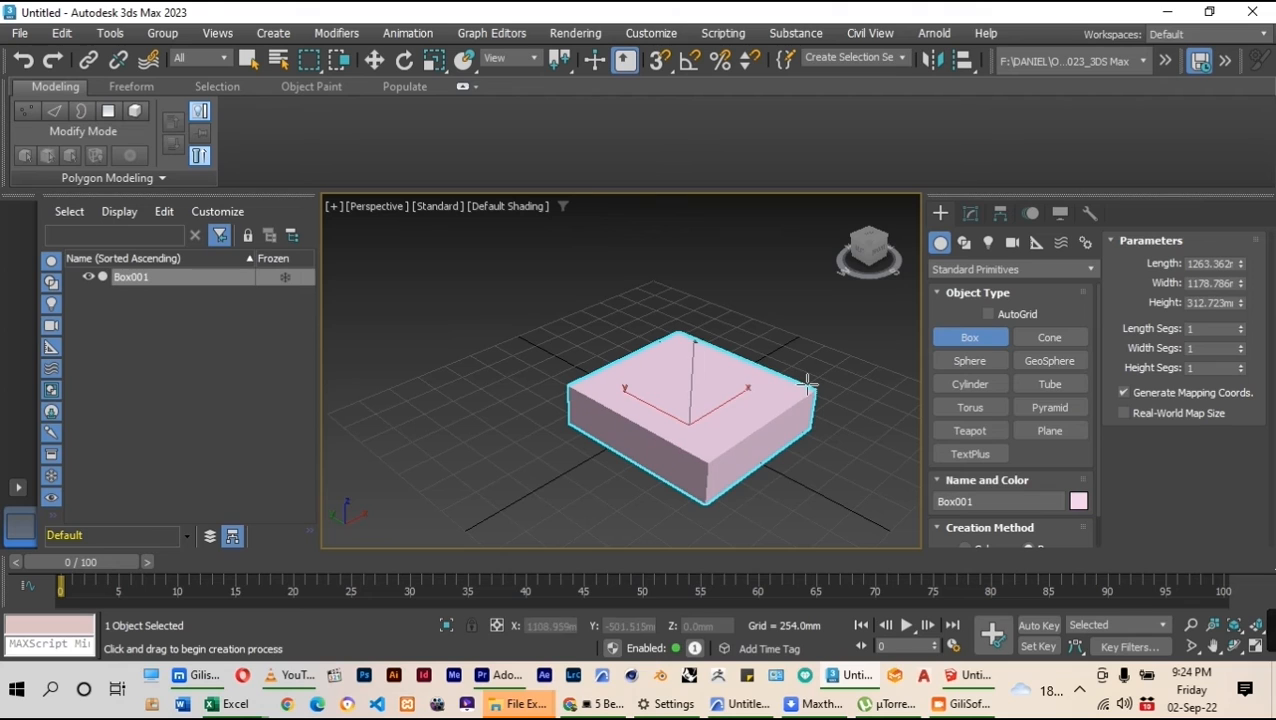
Set the box's length and width to 600 mm and its height to 30 mm for the tabletop
{"action": "double_click", "coordinate": [1216, 264]}
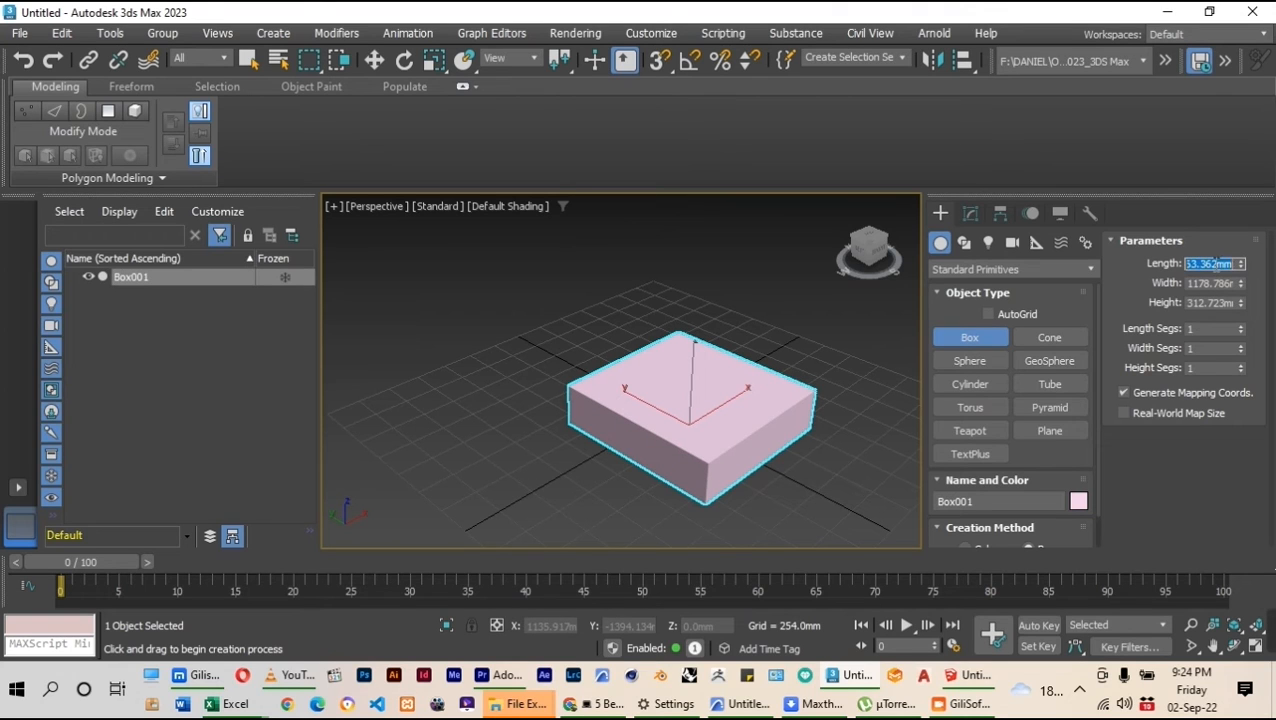
{"action": "type", "text": "600"}
{"action": "key", "text": "Tab"}
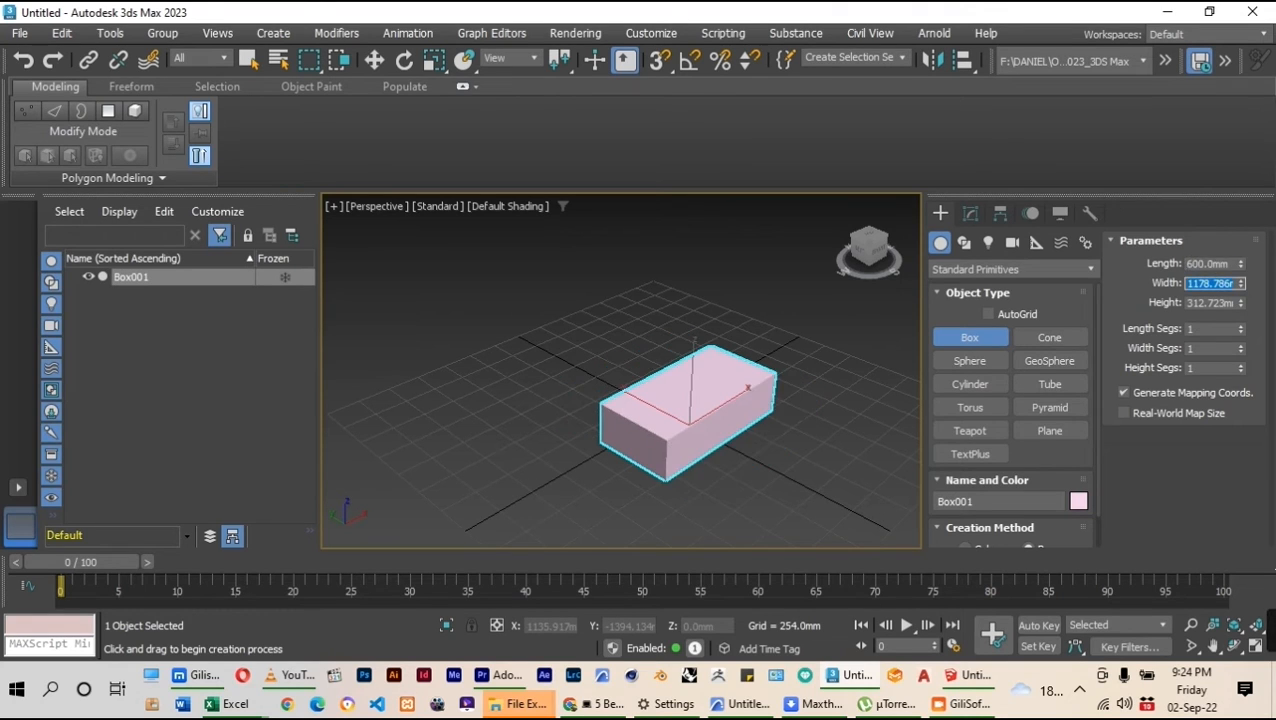
{"action": "type", "text": "600"}
{"action": "key", "text": "Tab"}
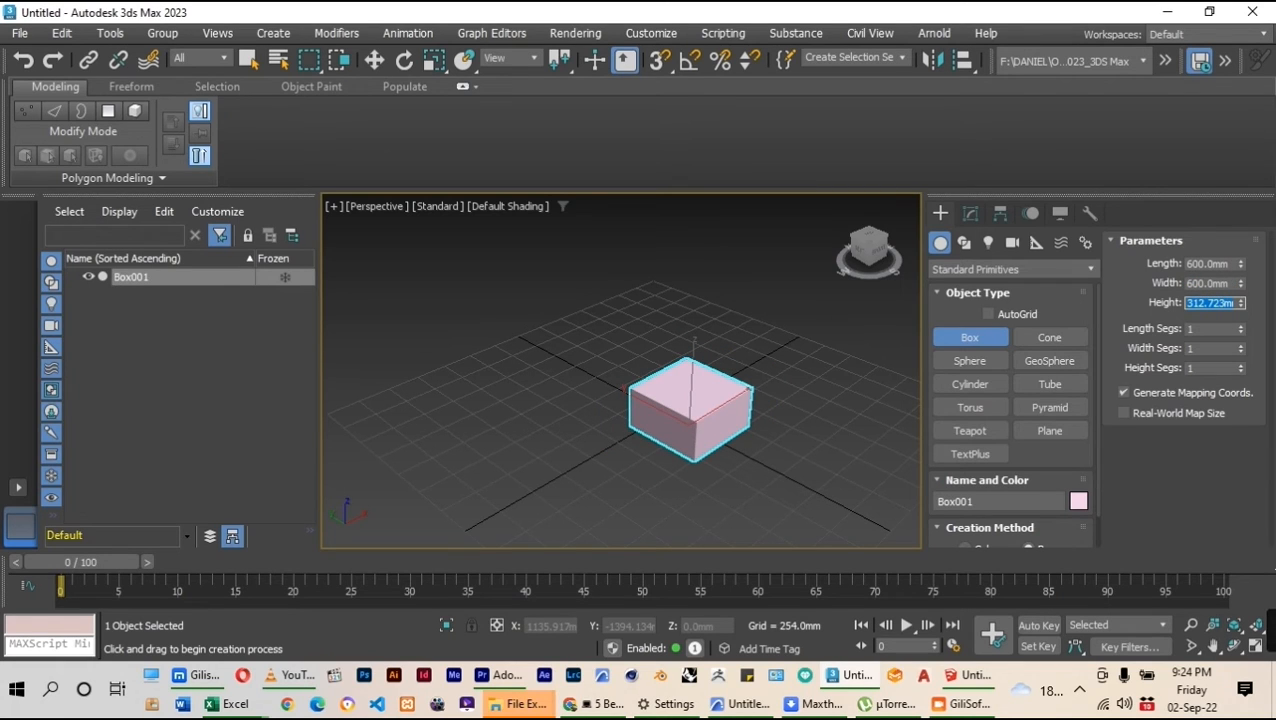
{"action": "type", "text": "30"}
{"action": "key", "text": "Return"}
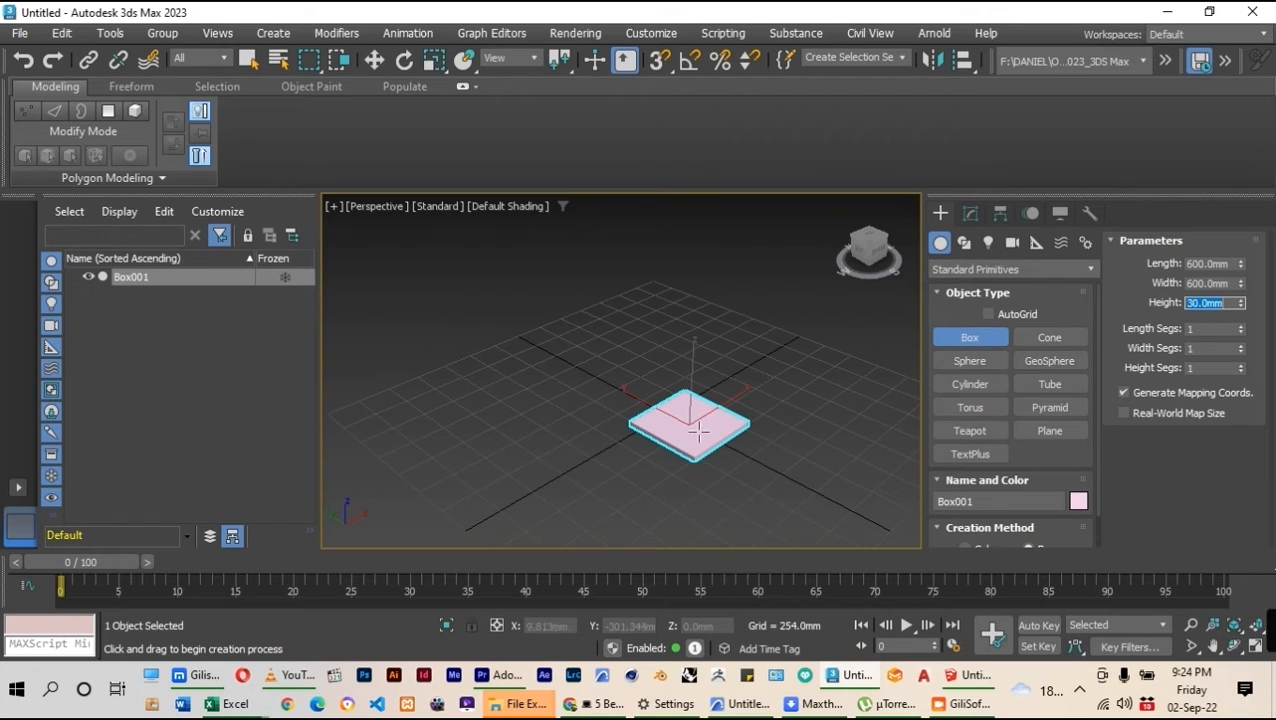
{"action": "scroll", "coordinate": [663, 362], "scroll_direction": "up", "scroll_amount": 4}
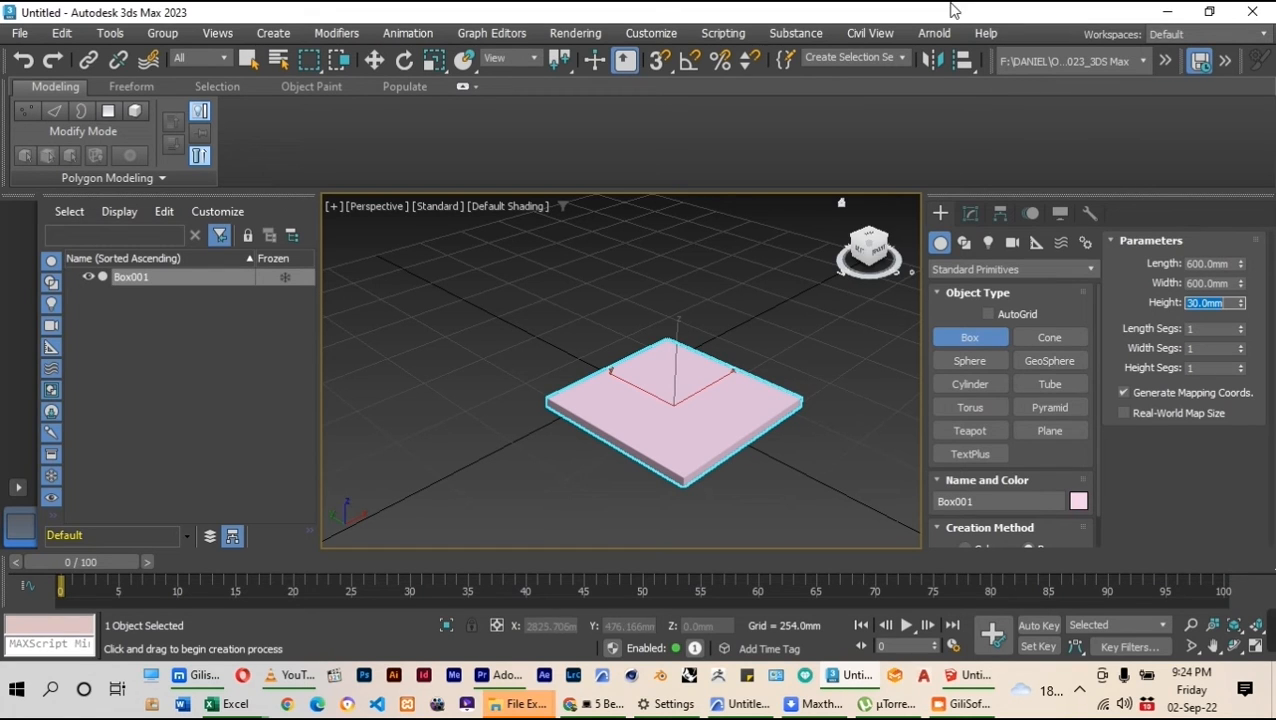
Bring up the tabletop box's parameters for modification and turn on Edged Faces in the perspective viewport
{"action": "left_click", "coordinate": [972, 213]}
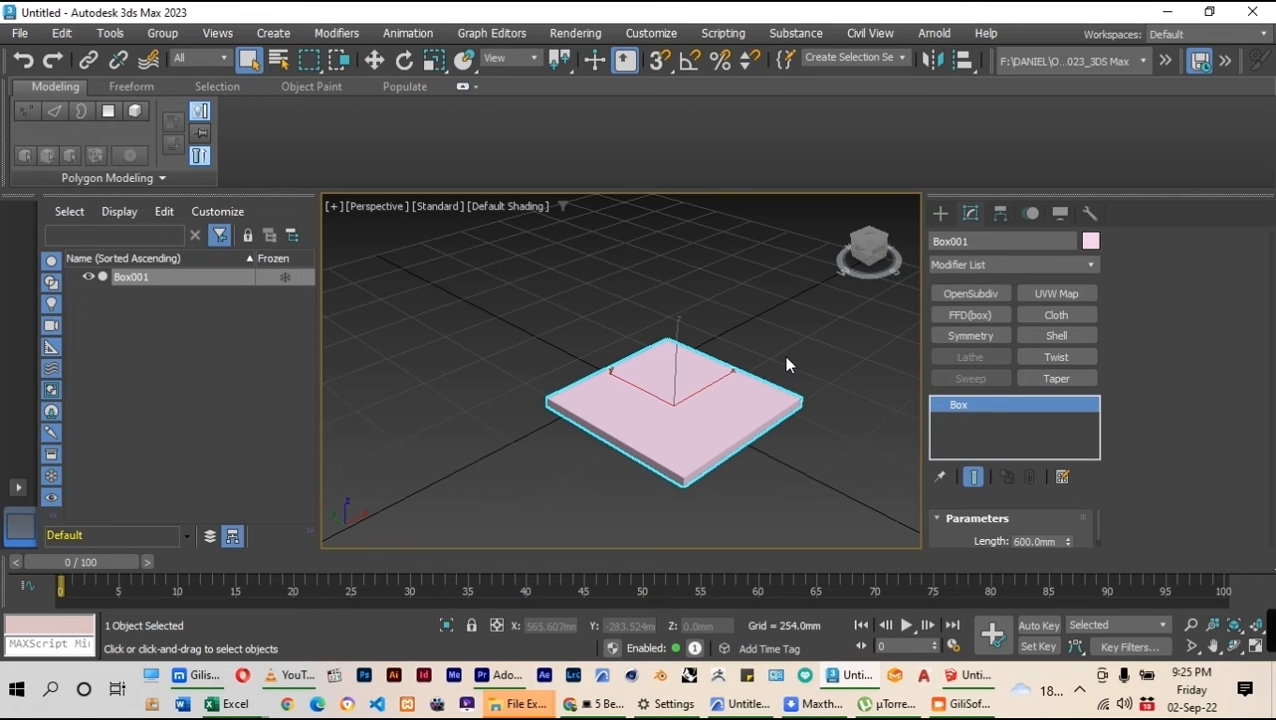
{"action": "left_click", "coordinate": [938, 215]}
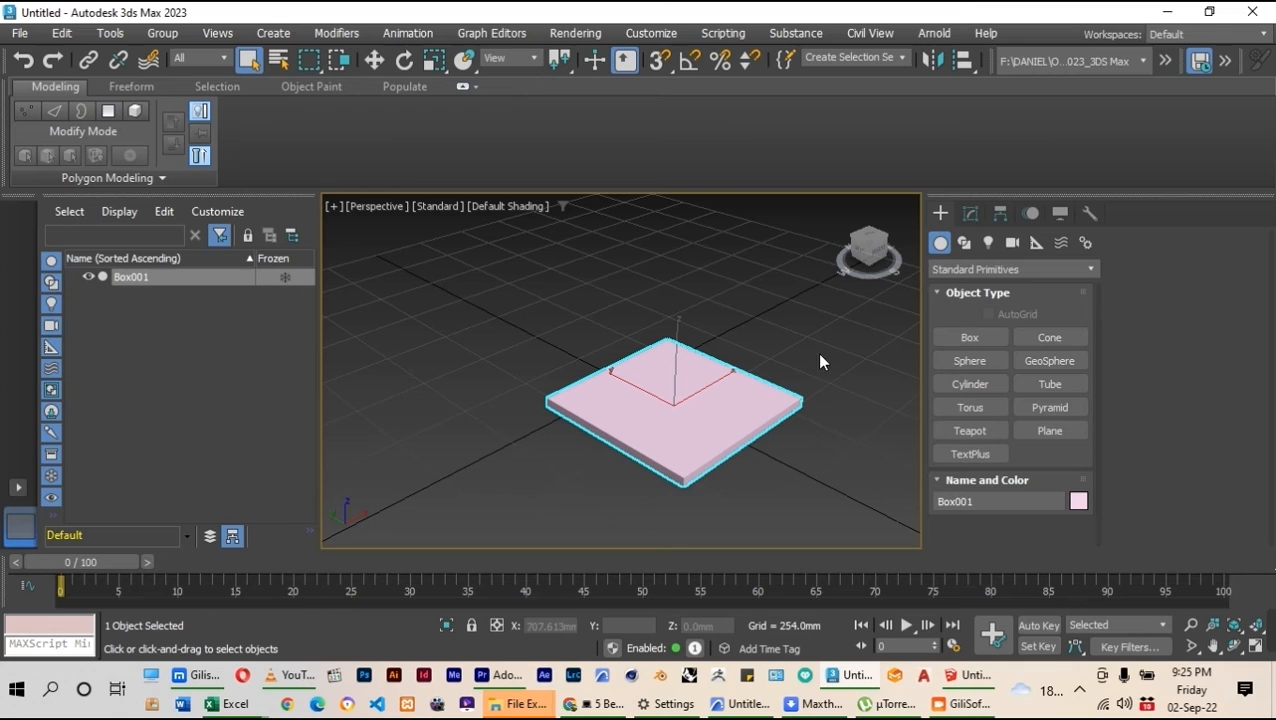
{"action": "left_click", "coordinate": [972, 214]}
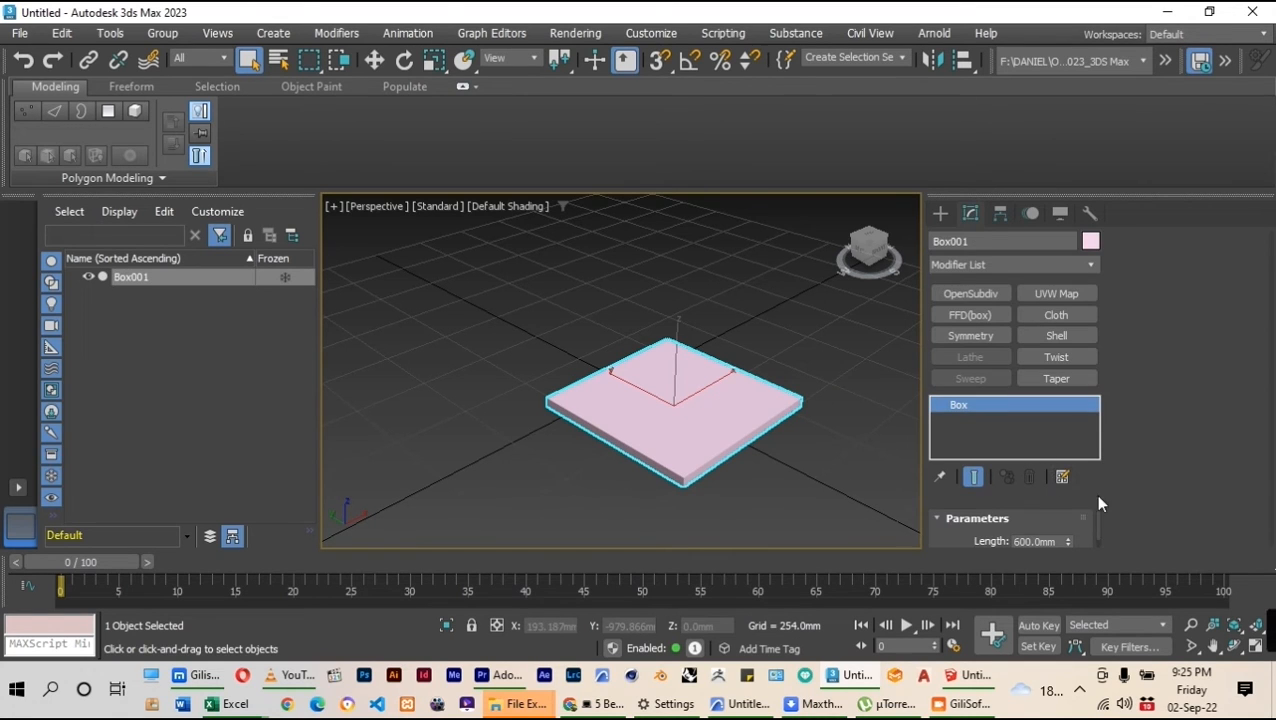
{"action": "scroll", "coordinate": [1088, 519], "scroll_direction": "down", "scroll_amount": 5}
{"action": "scroll", "coordinate": [997, 532], "scroll_direction": "up", "scroll_amount": 3}
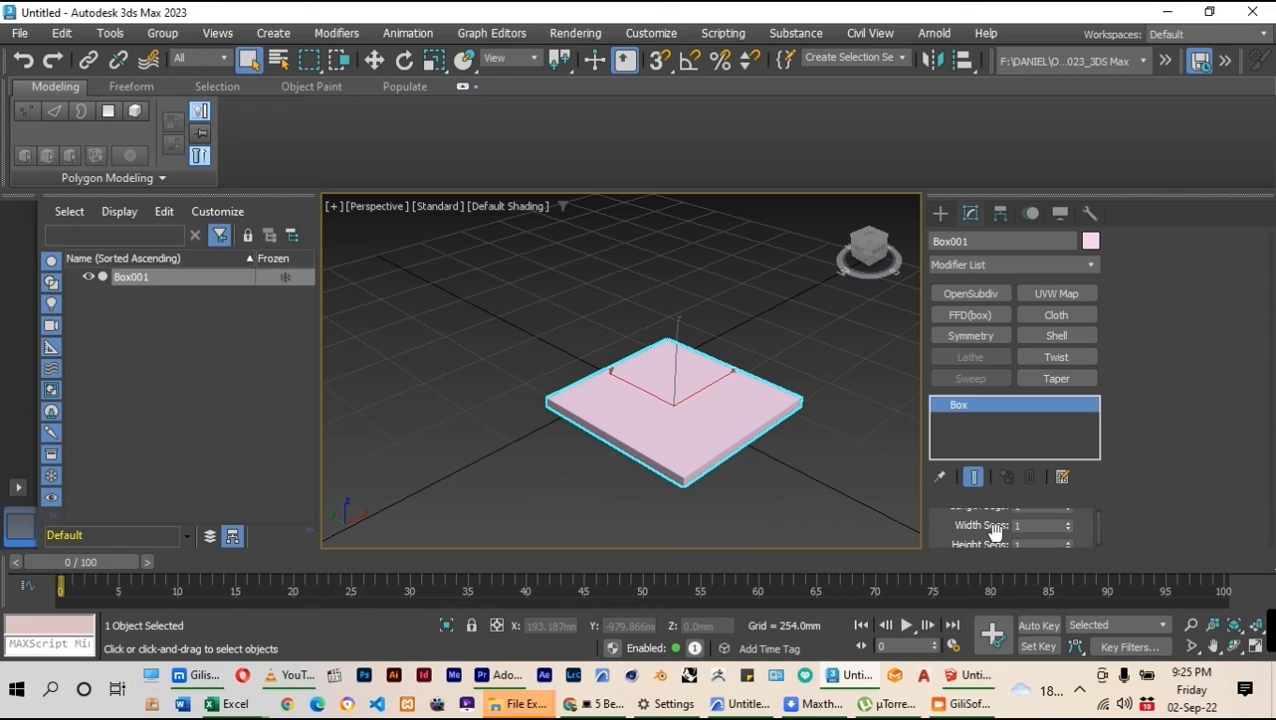
{"action": "scroll", "coordinate": [1000, 533], "scroll_direction": "up", "scroll_amount": 1}
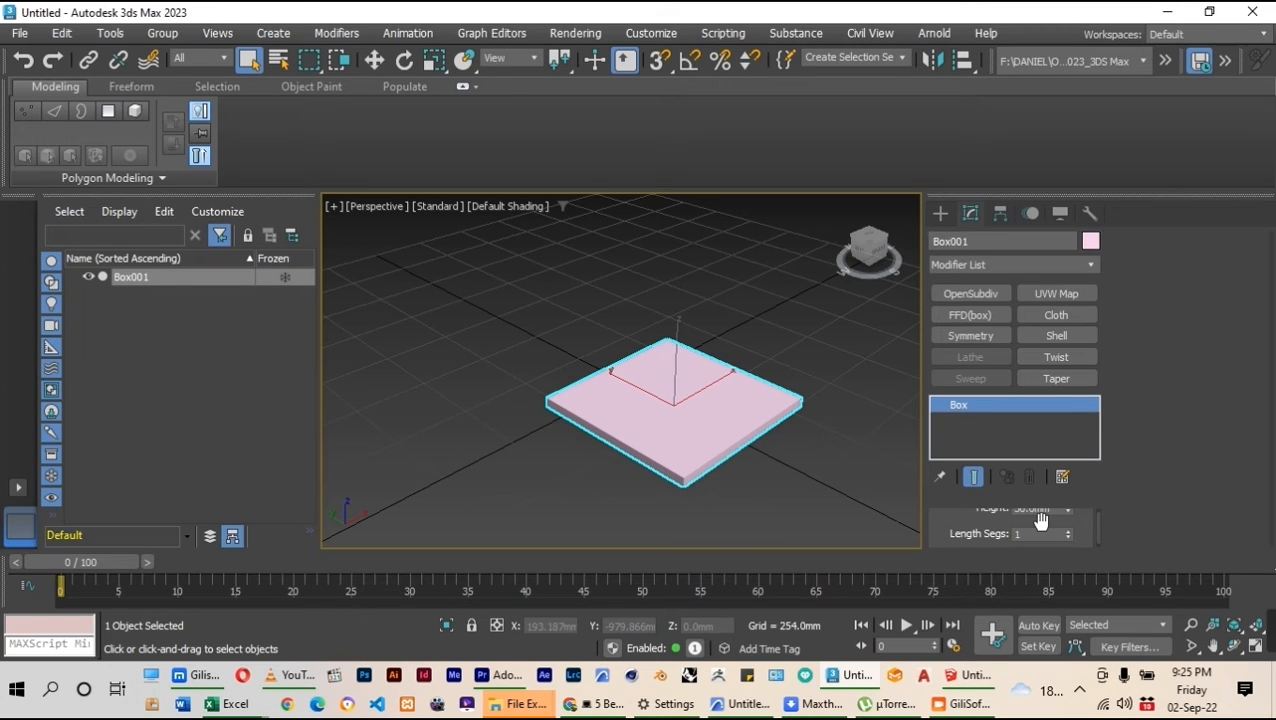
{"action": "scroll", "coordinate": [1040, 519], "scroll_direction": "down", "scroll_amount": 1}
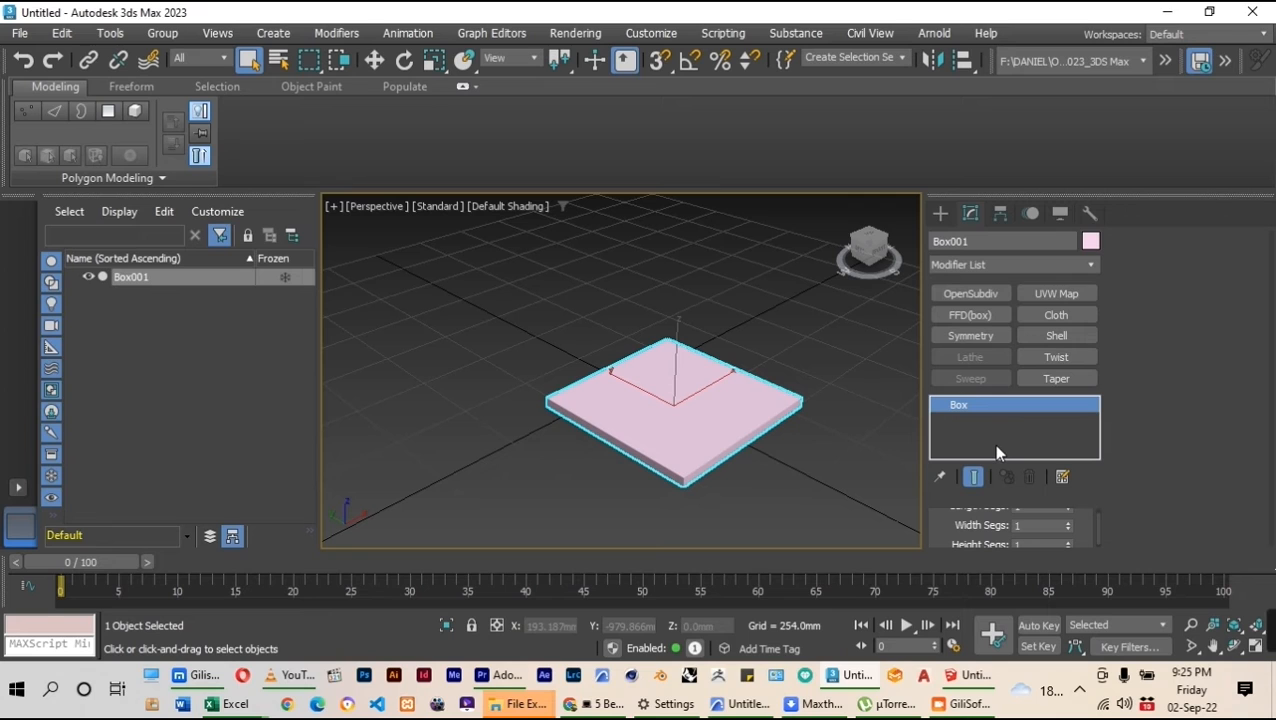
{"action": "left_click", "coordinate": [507, 208]}
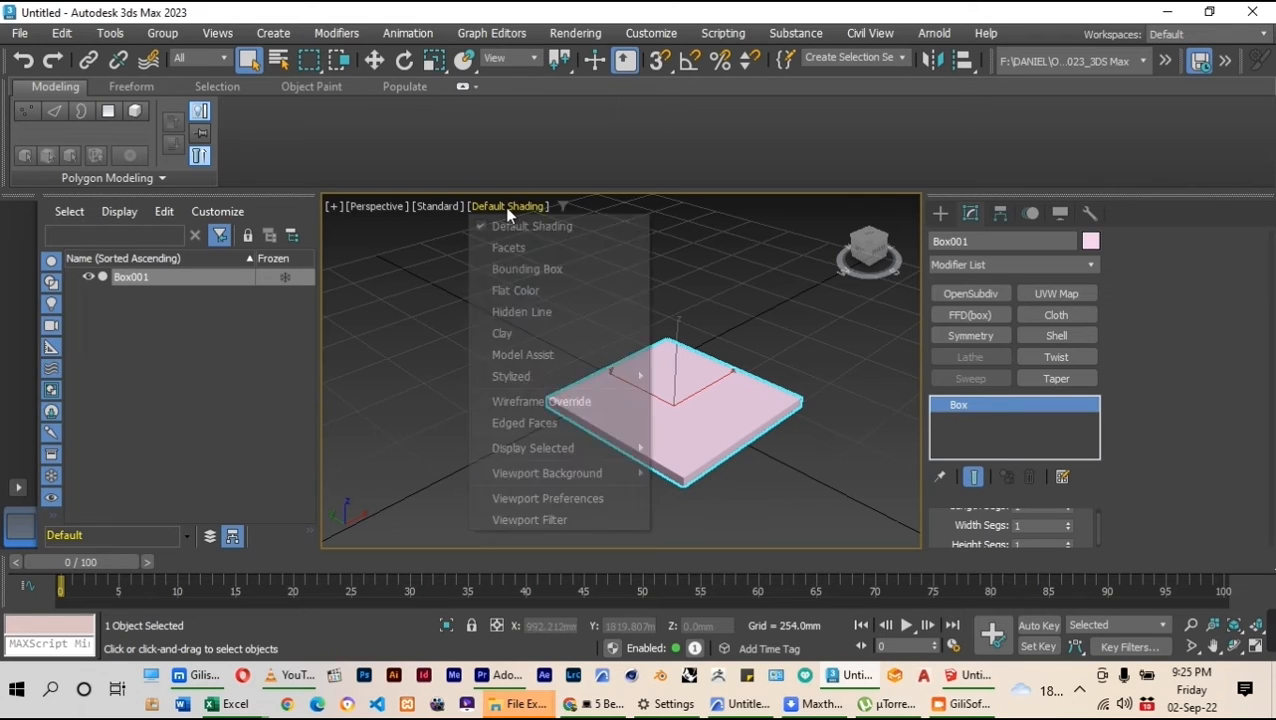
{"action": "left_click", "coordinate": [503, 425]}
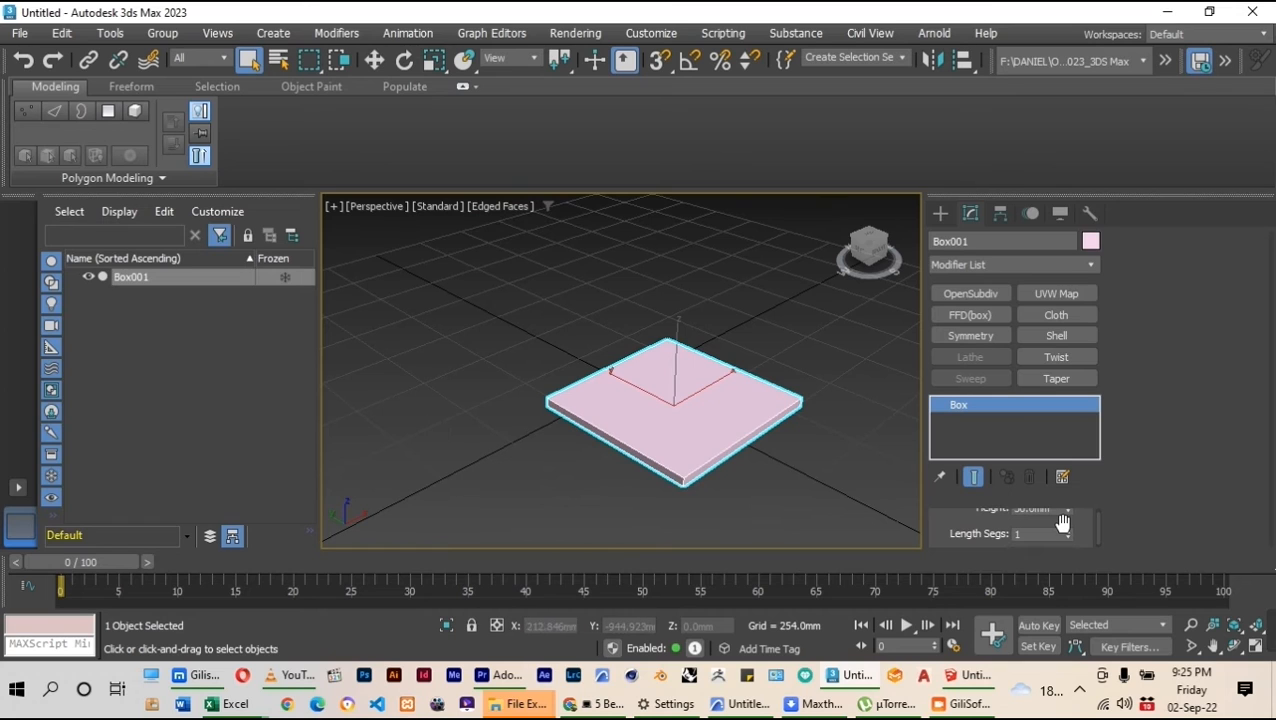
Set the tabletop box's length and width segments to 10 each to divide it into a grid
{"action": "scroll", "coordinate": [1060, 521], "scroll_direction": "up", "scroll_amount": 1}
{"action": "double_click", "coordinate": [1015, 534]}
{"action": "type", "text": "10"}
{"action": "key", "text": "Return"}
{"action": "key", "text": "Tab"}
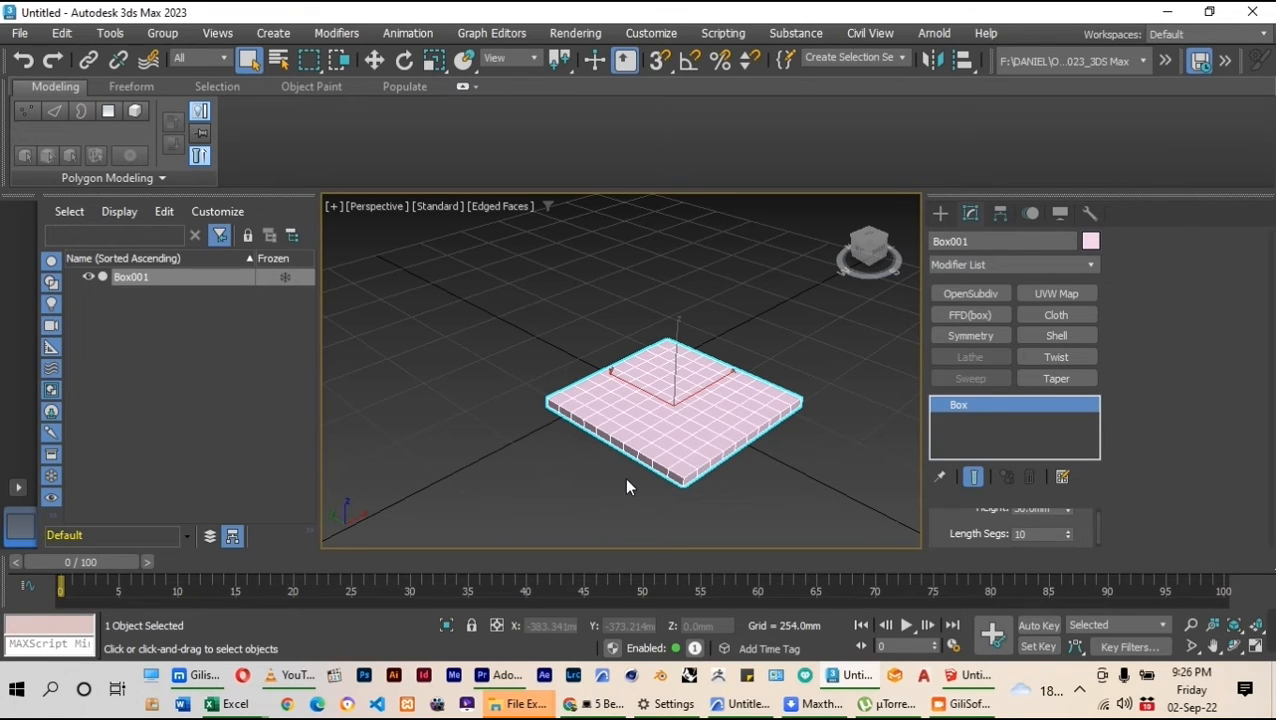
{"action": "scroll", "coordinate": [683, 427], "scroll_direction": "up", "scroll_amount": 5}
{"action": "scroll", "coordinate": [702, 363], "scroll_direction": "down", "scroll_amount": 5}
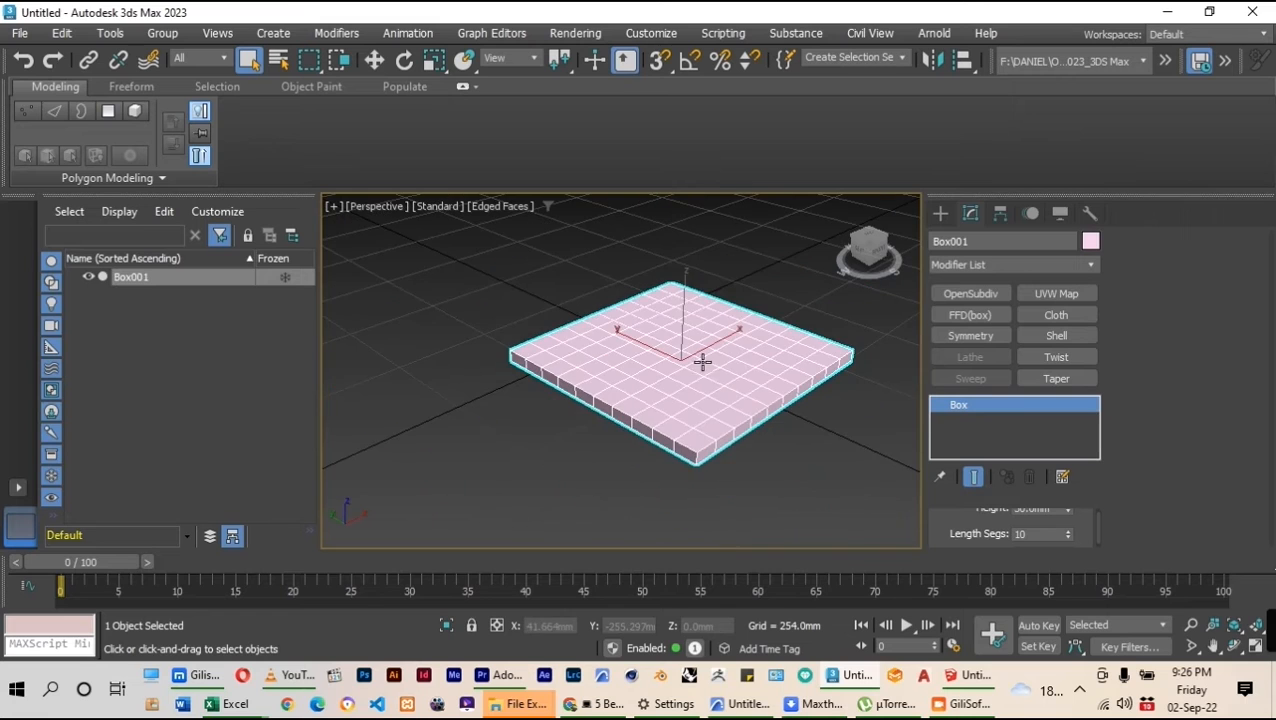
Convert the segmented tabletop box to an Editable Poly
{"action": "scroll", "coordinate": [704, 411], "scroll_direction": "up", "scroll_amount": 1}
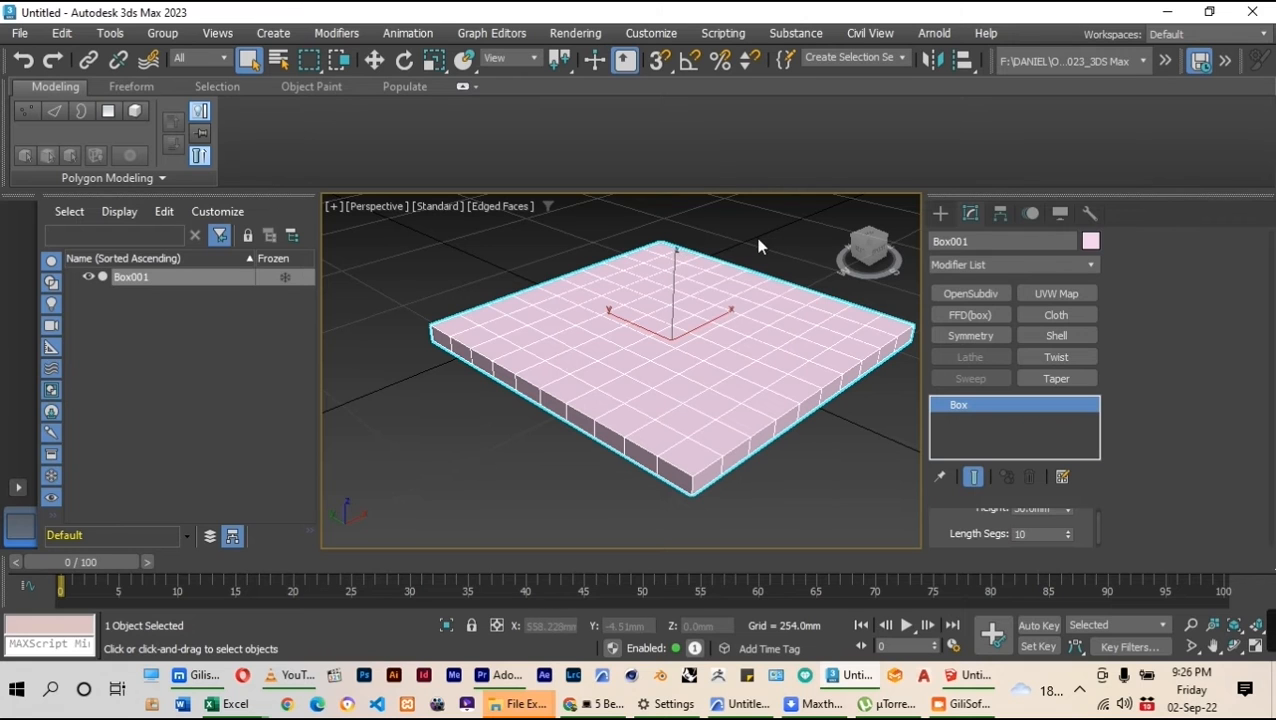
{"action": "scroll", "coordinate": [565, 360], "scroll_direction": "down", "scroll_amount": 2}
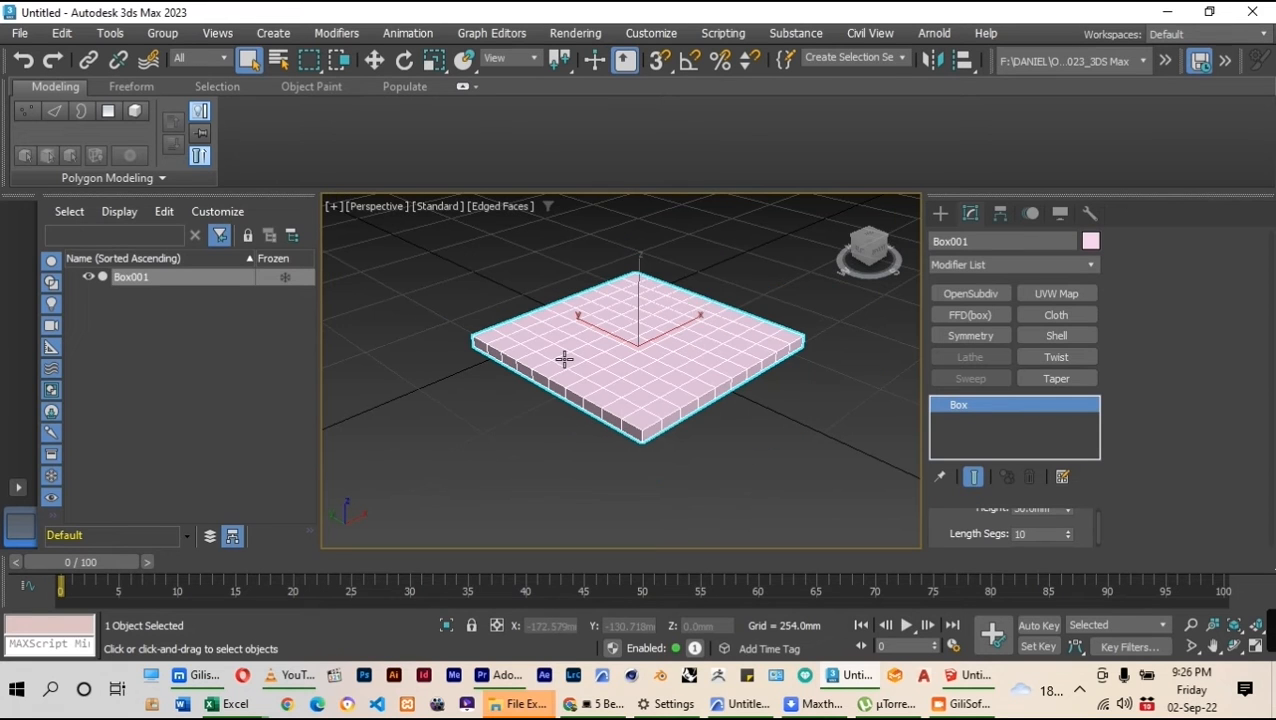
{"action": "right_click", "coordinate": [622, 350]}
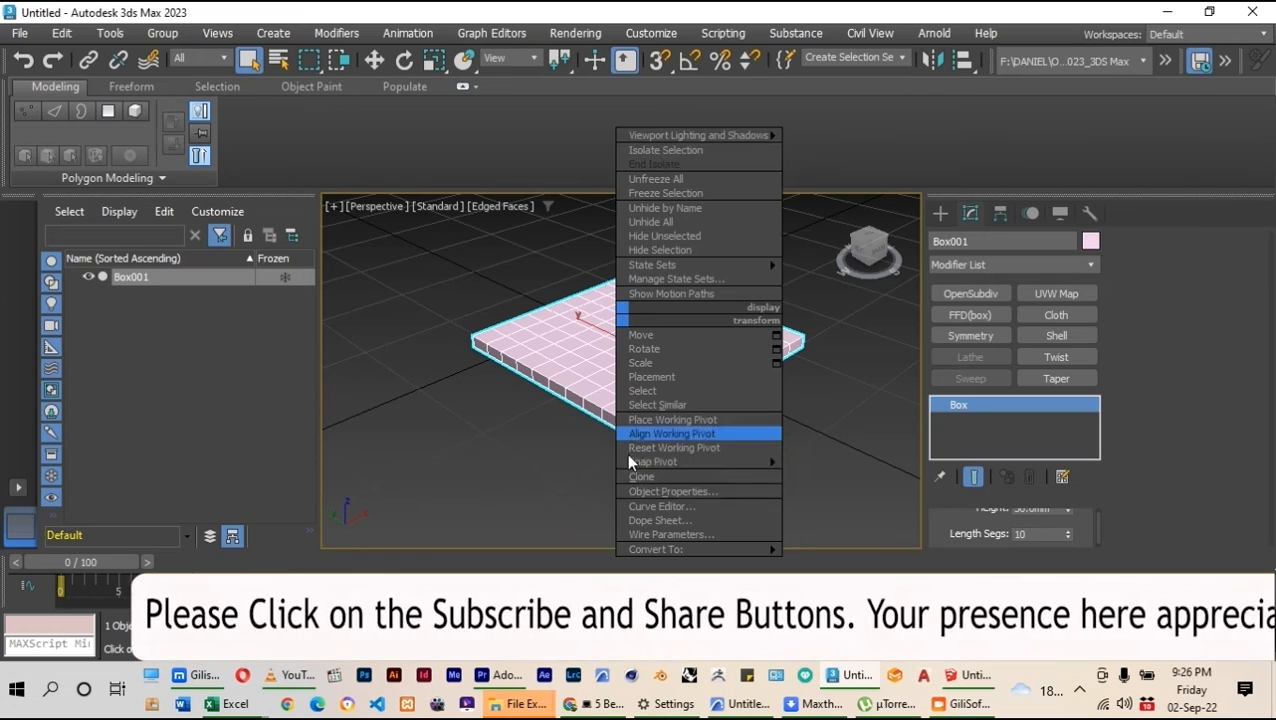
{"action": "mouse_move", "coordinate": [690, 549]}
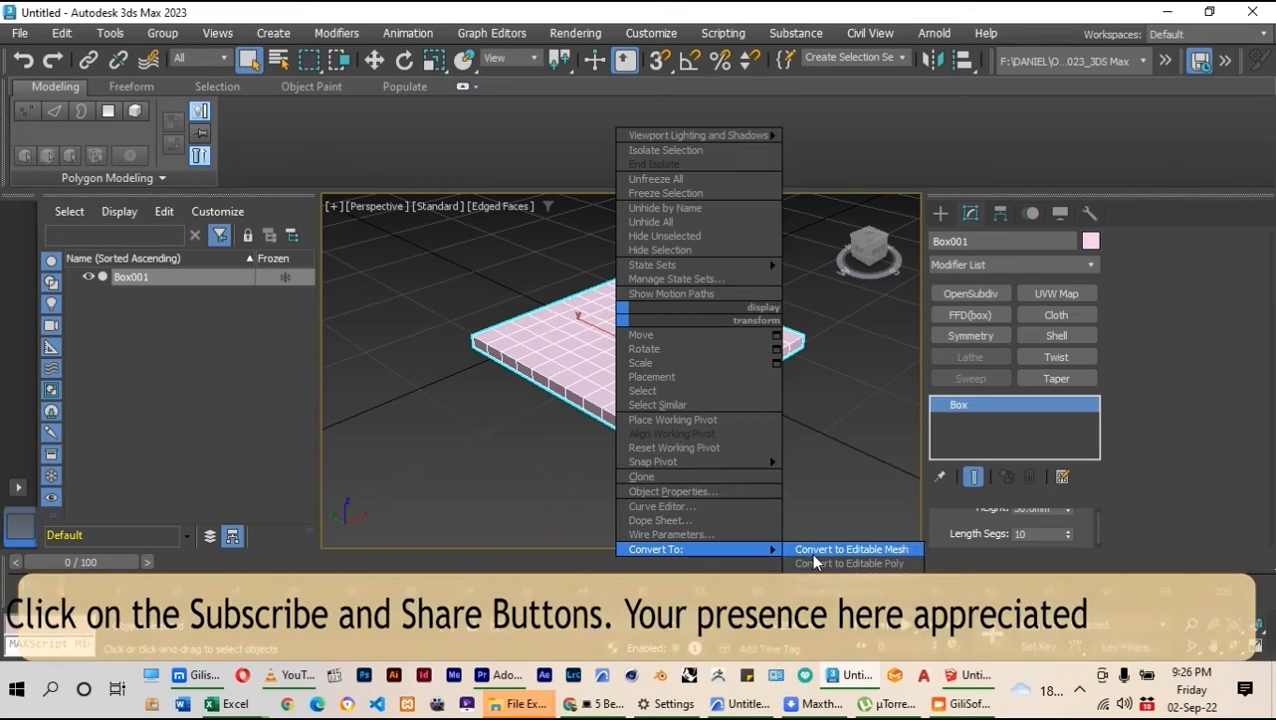
{"action": "left_click", "coordinate": [830, 564]}
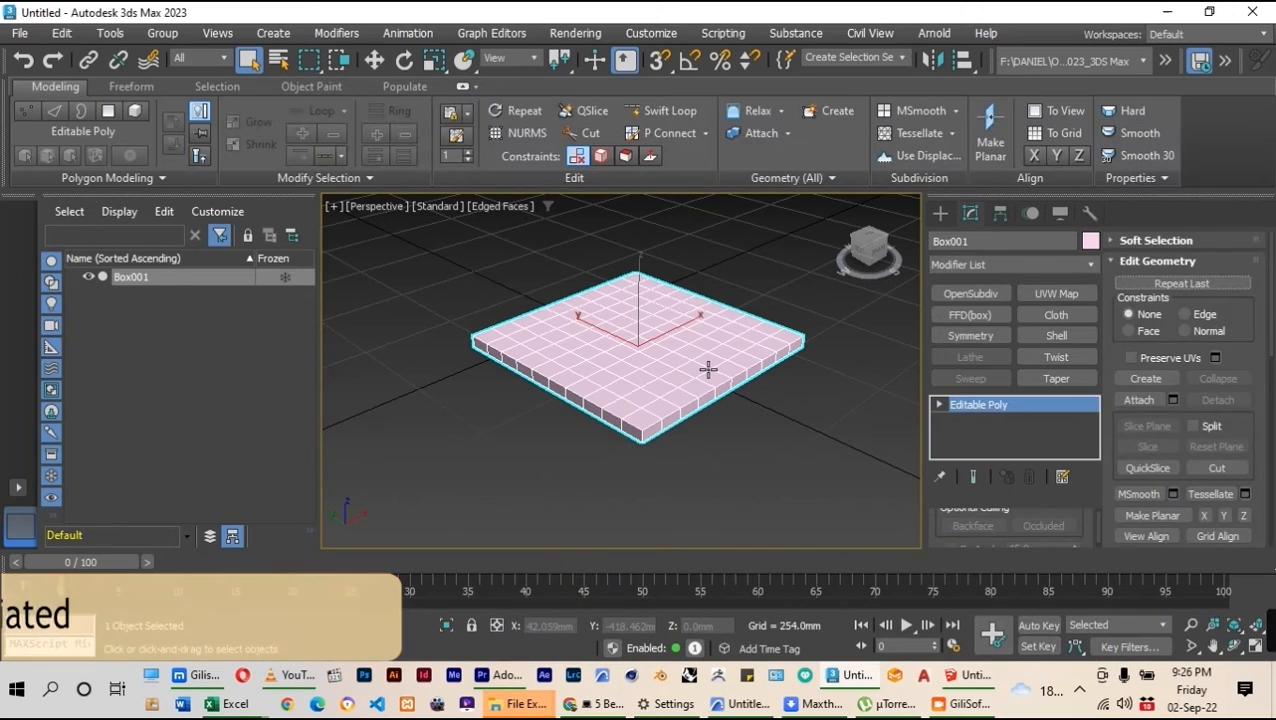
Examine polygon-level selection by picking single faces across the tabletop's upper surface, and return to object level
{"action": "left_click", "coordinate": [939, 404]}
{"action": "scroll", "coordinate": [1000, 428], "scroll_direction": "down", "scroll_amount": 3}
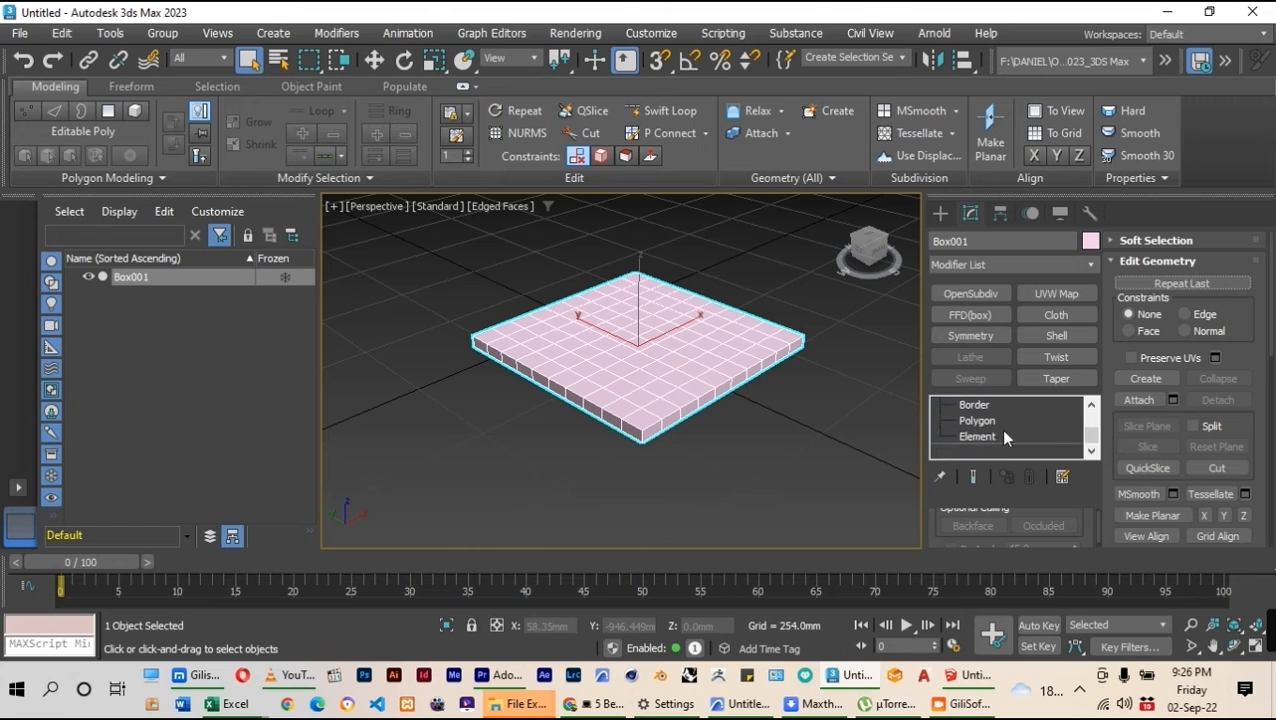
{"action": "left_click", "coordinate": [977, 421]}
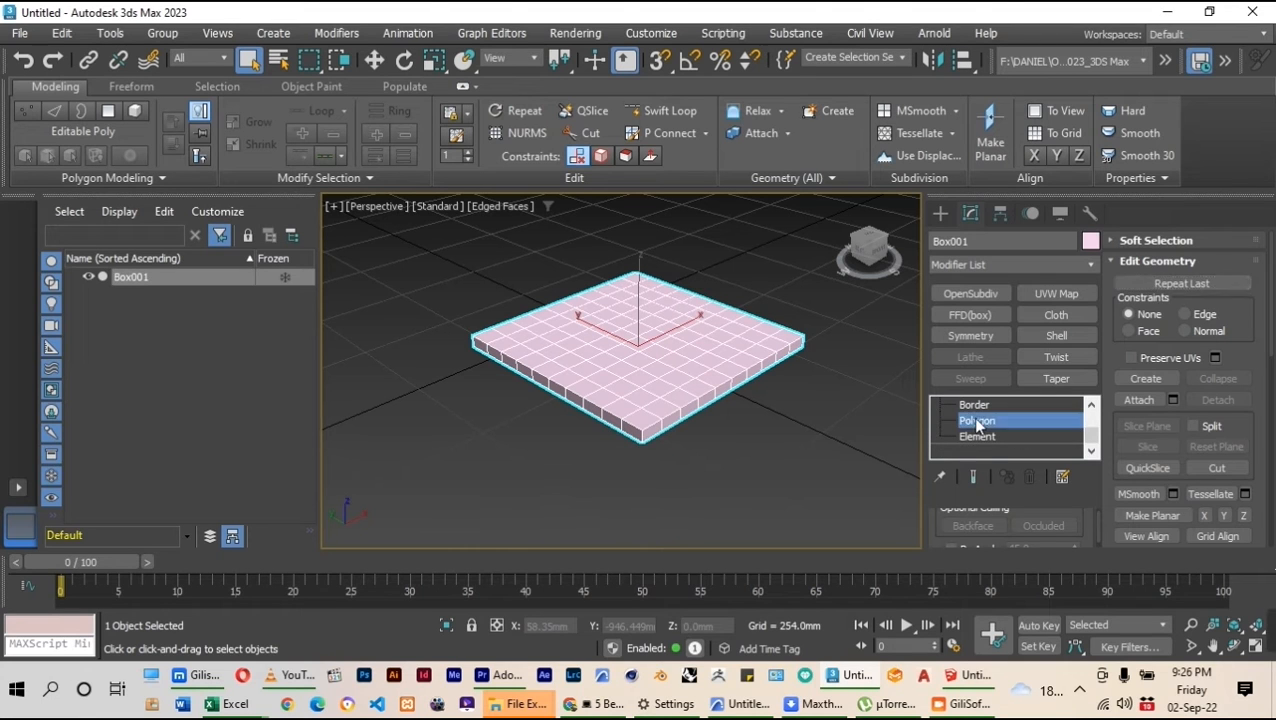
{"action": "left_click", "coordinate": [664, 386]}
{"action": "left_click", "coordinate": [622, 386]}
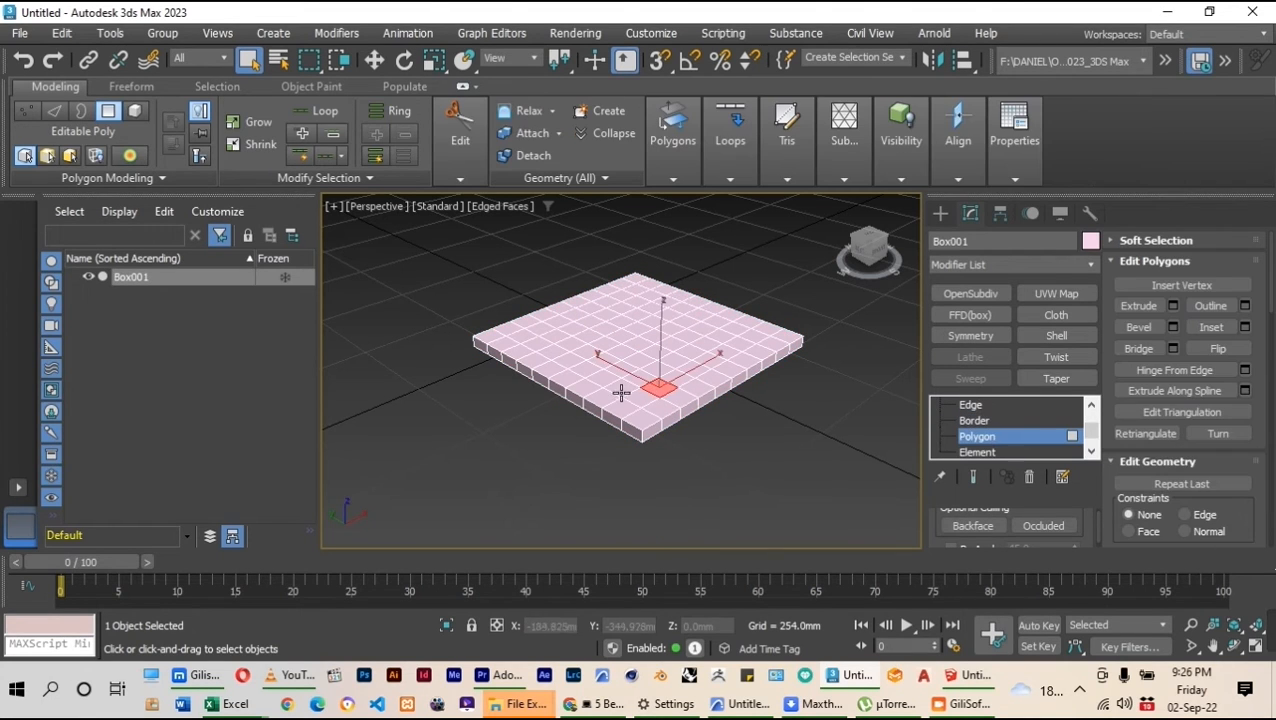
{"action": "left_click", "coordinate": [621, 370]}
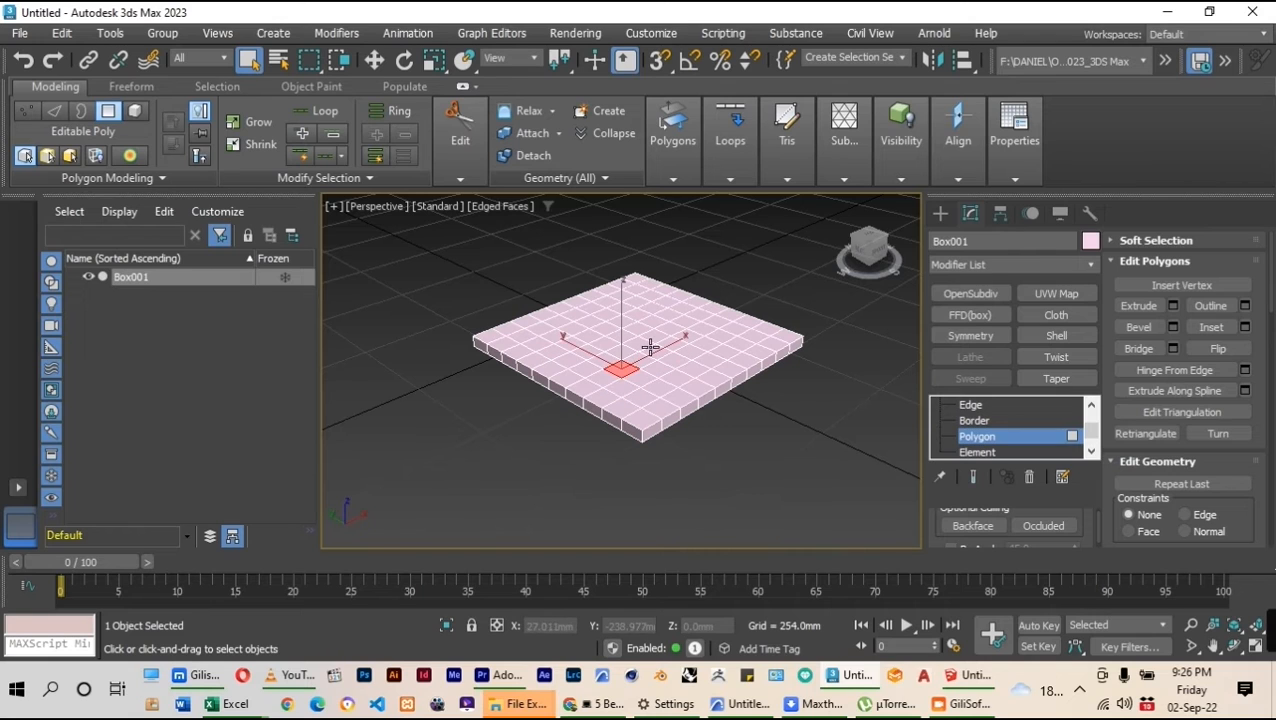
{"action": "left_click", "coordinate": [648, 347]}
{"action": "left_click", "coordinate": [697, 342]}
{"action": "left_click", "coordinate": [746, 335]}
{"action": "left_click", "coordinate": [587, 369]}
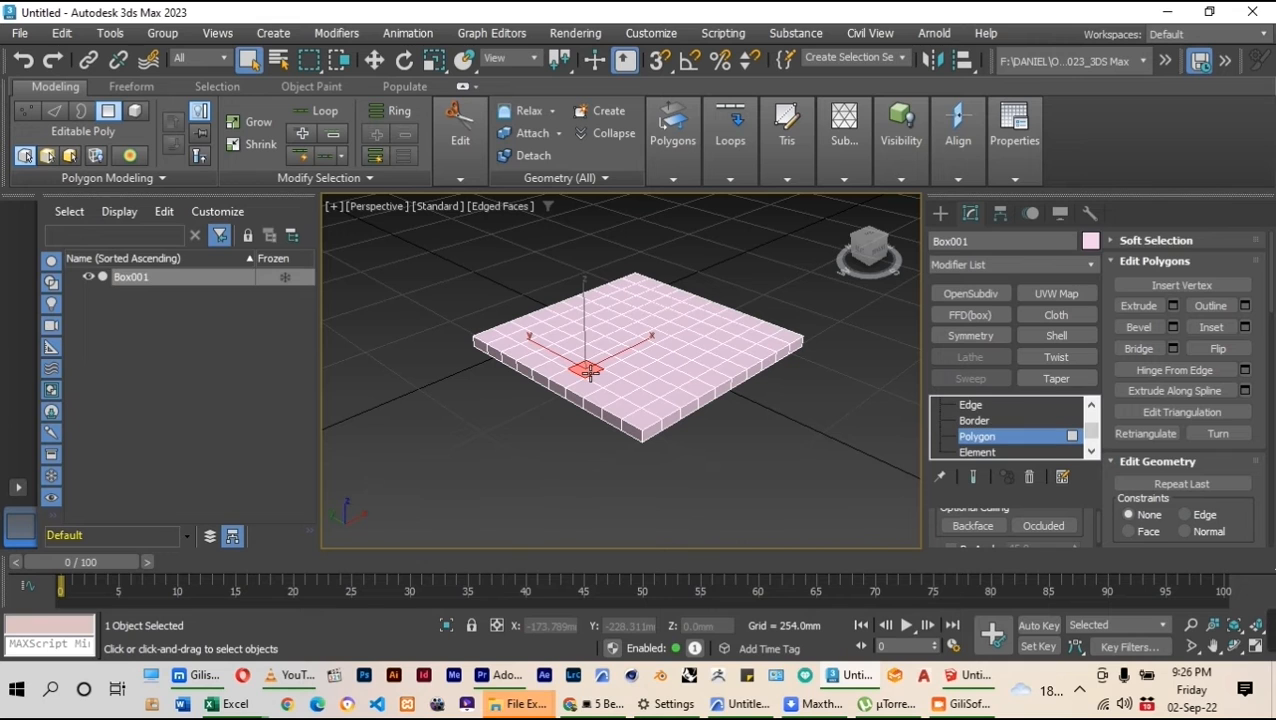
{"action": "left_click", "coordinate": [977, 436]}
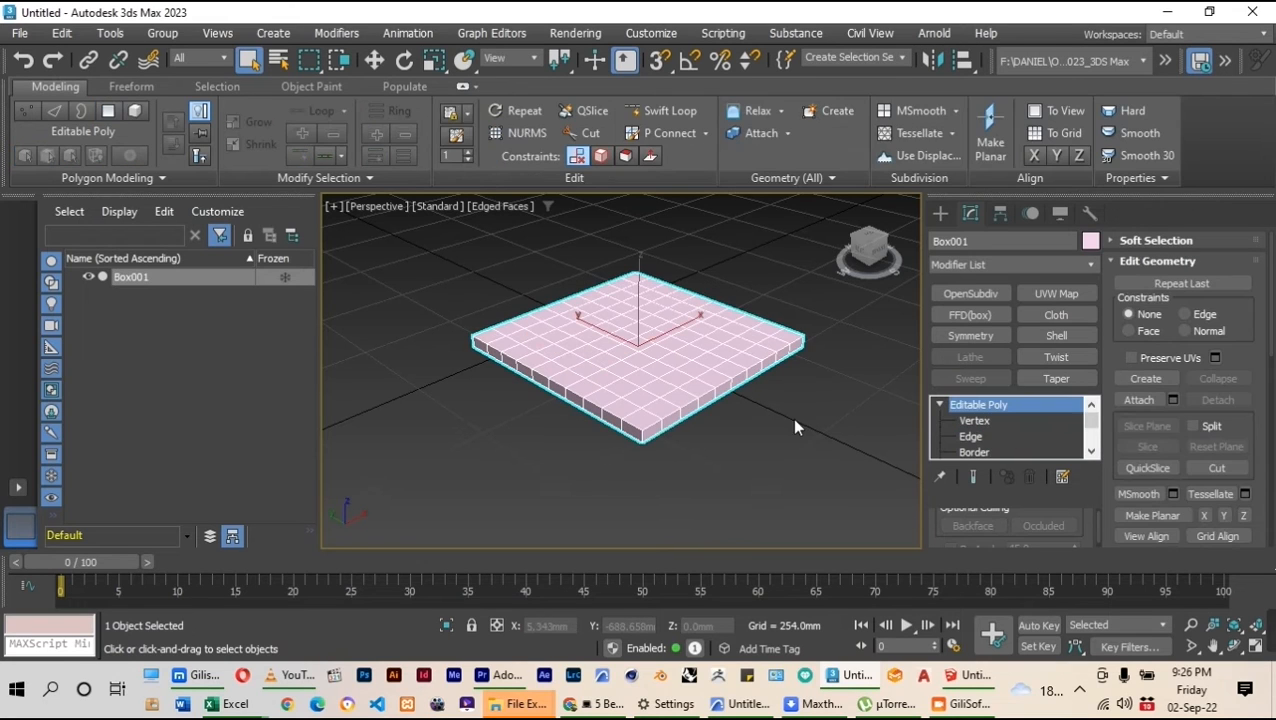
Select four polygons on the tabletop's underside, each one square diagonally inward from a corner
{"action": "left_click", "coordinate": [1234, 648]}
{"action": "left_click_drag", "start_coordinate": [664, 382], "coordinate": [654, 234]}
{"action": "mouse_move", "coordinate": [632, 347]}
{"action": "left_mouse_down"}
{"action": "mouse_move", "coordinate": [614, 447]}
{"action": "mouse_move", "coordinate": [613, 364]}
{"action": "left_mouse_up"}
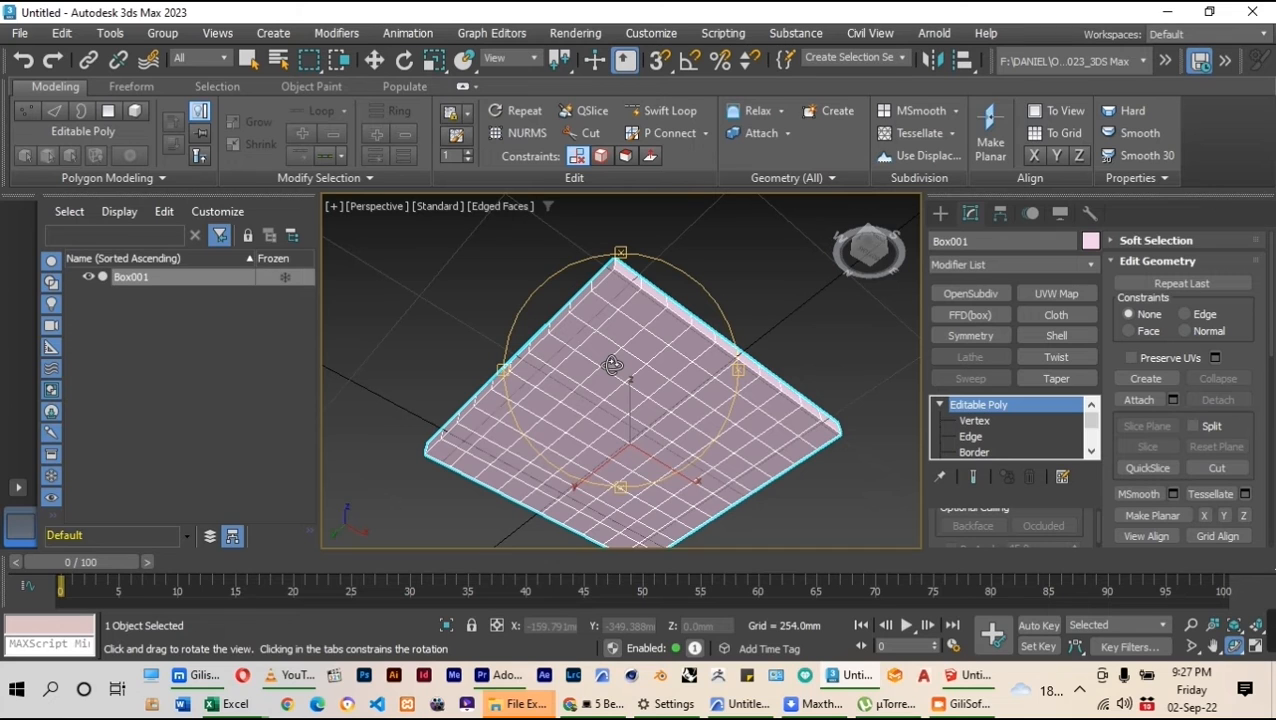
{"action": "scroll", "coordinate": [1030, 418], "scroll_direction": "down", "scroll_amount": 2}
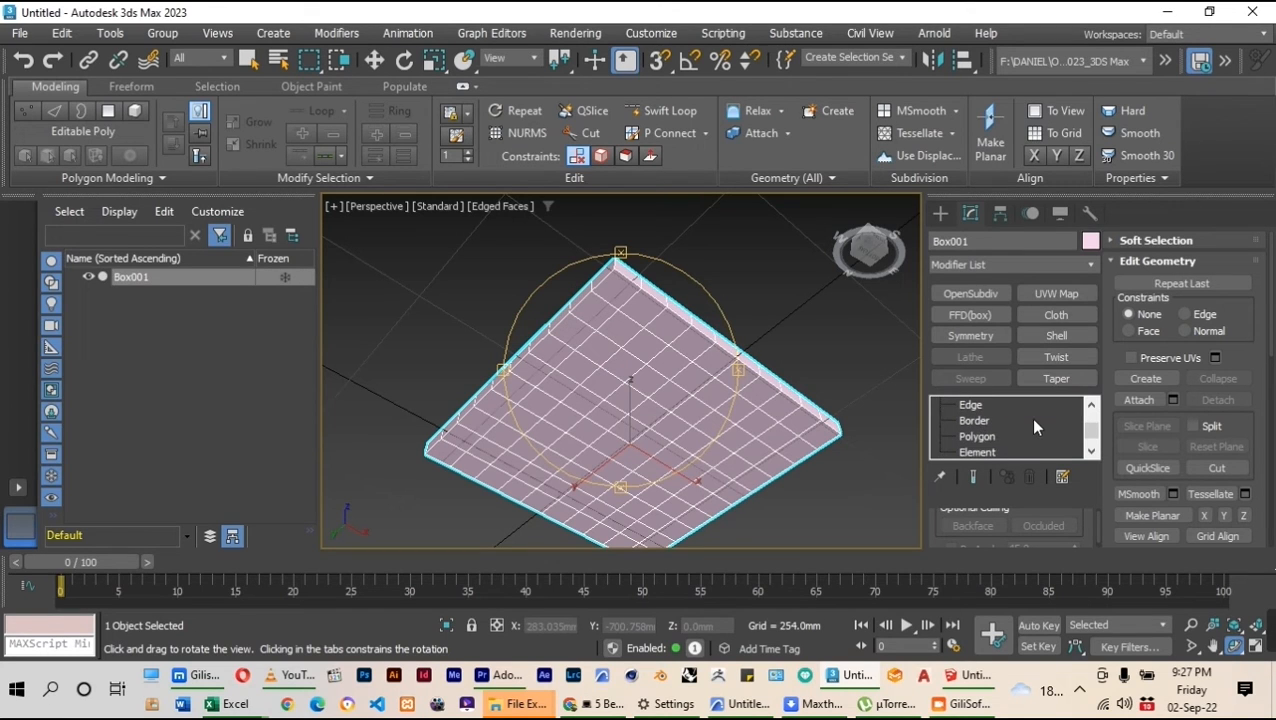
{"action": "left_click", "coordinate": [976, 437]}
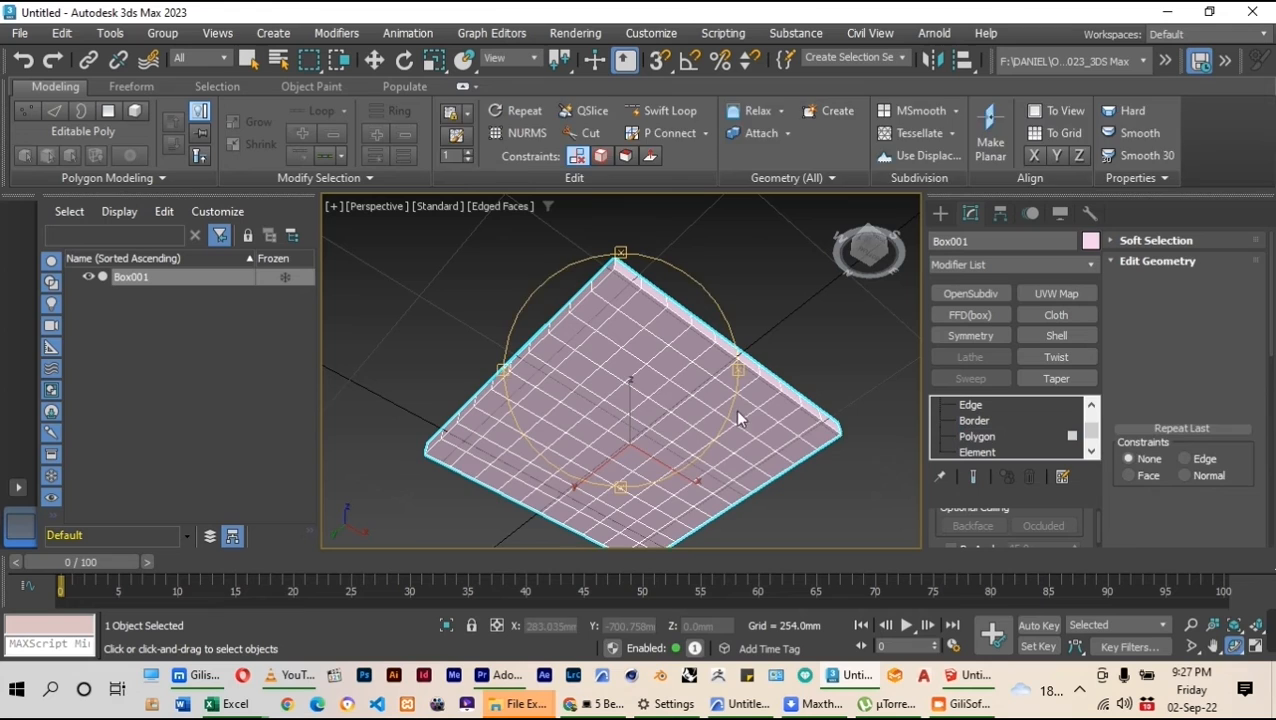
{"action": "left_click", "coordinate": [618, 326]}
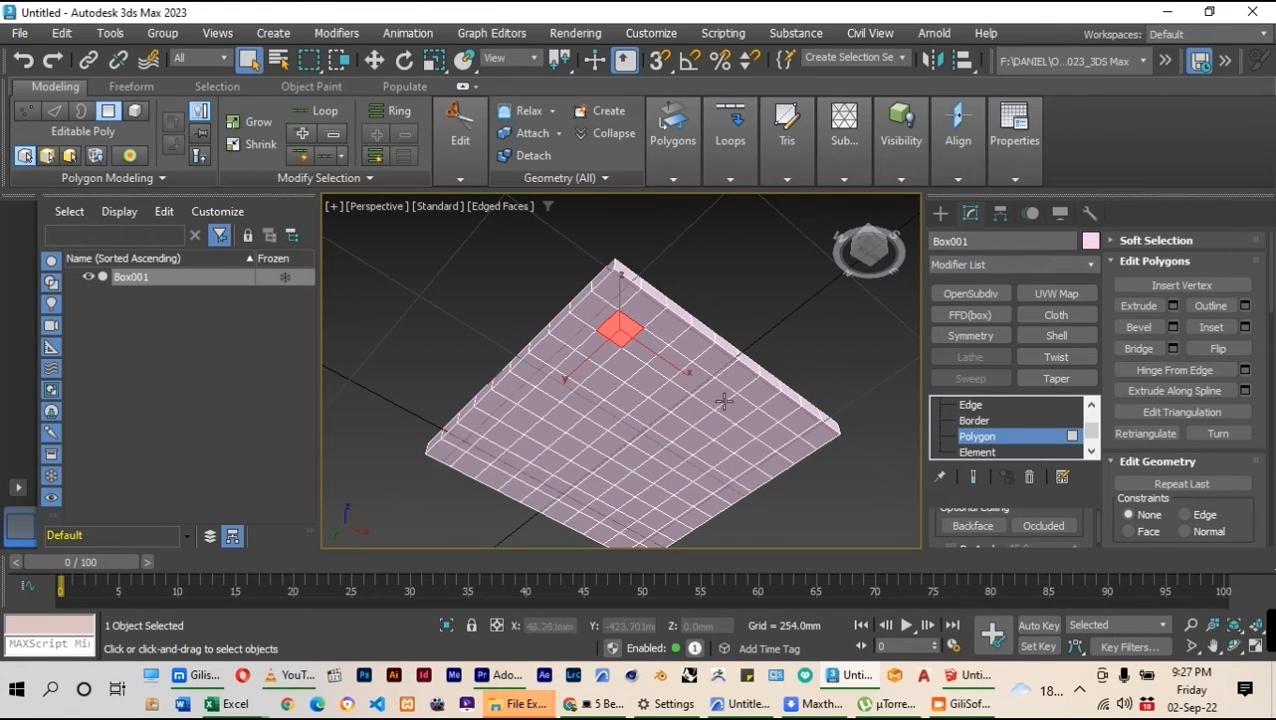
{"action": "left_click", "coordinate": [774, 434], "text": "ctrl"}
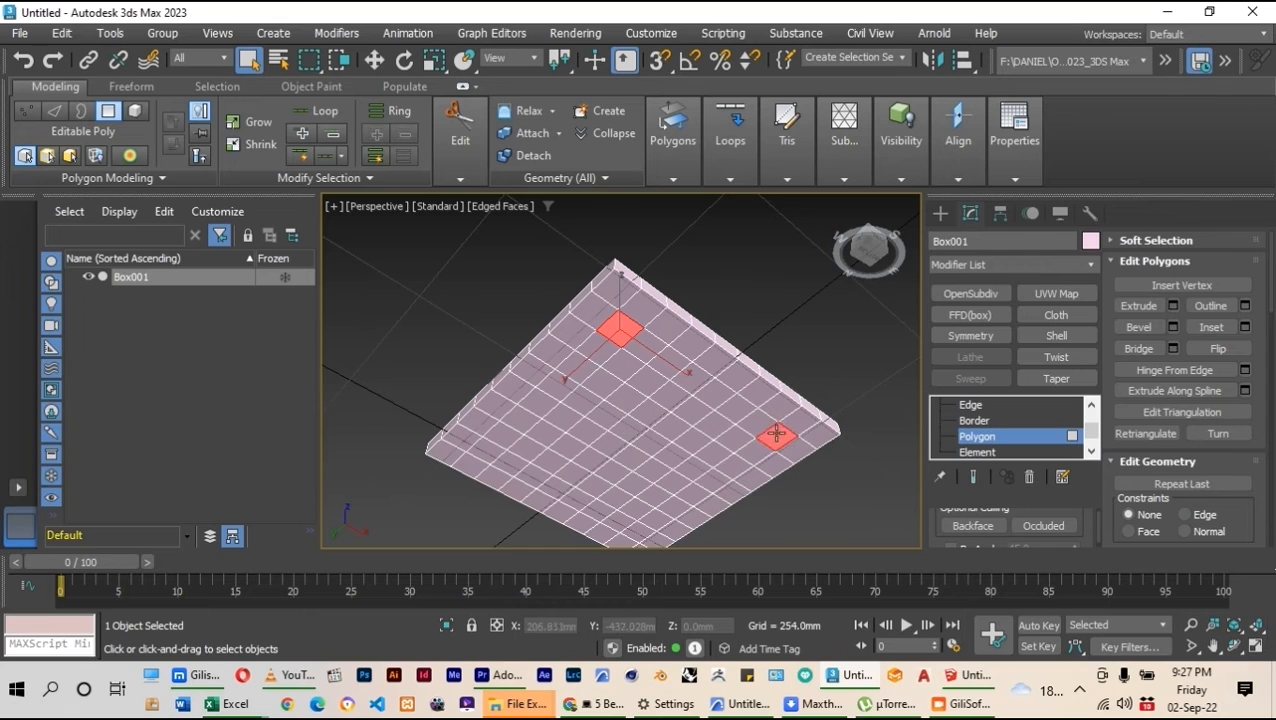
{"action": "left_click", "coordinate": [487, 452], "text": "ctrl"}
{"action": "left_click", "coordinate": [635, 528], "text": "ctrl"}
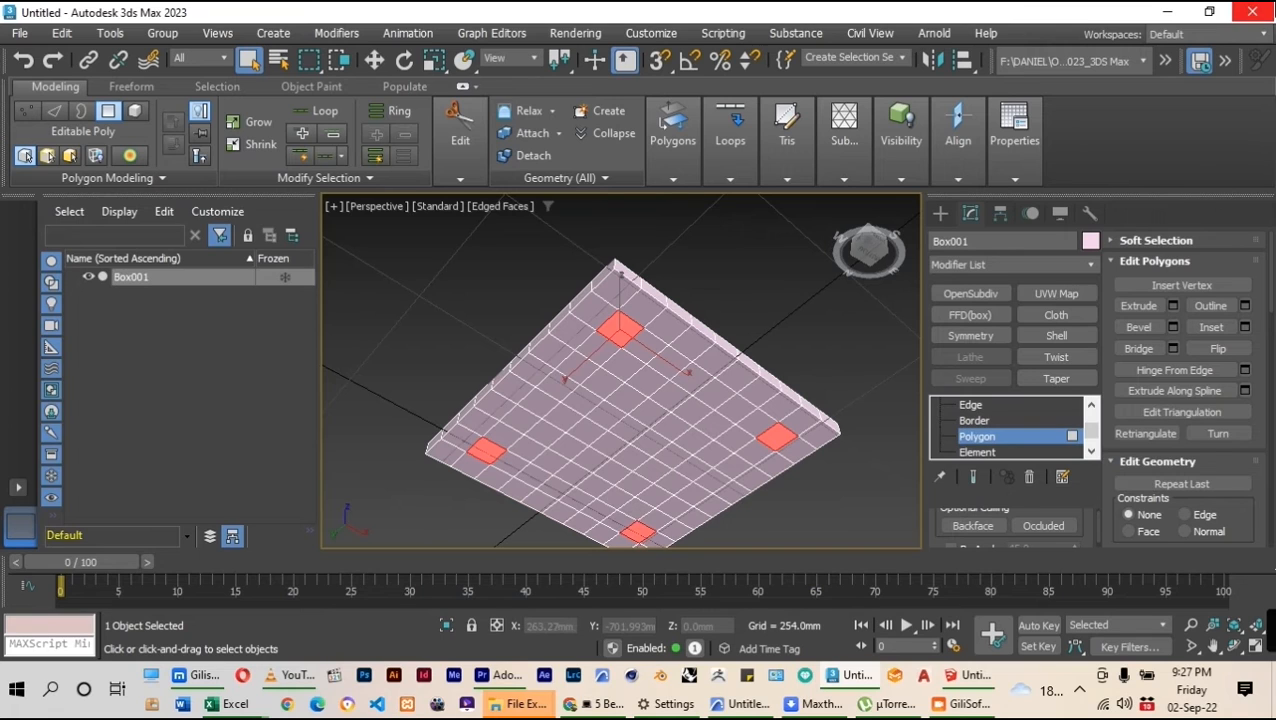
Extrude the four selected underside polygons downward to form the table legs, and leave polygon level
{"action": "left_click", "coordinate": [1173, 308]}
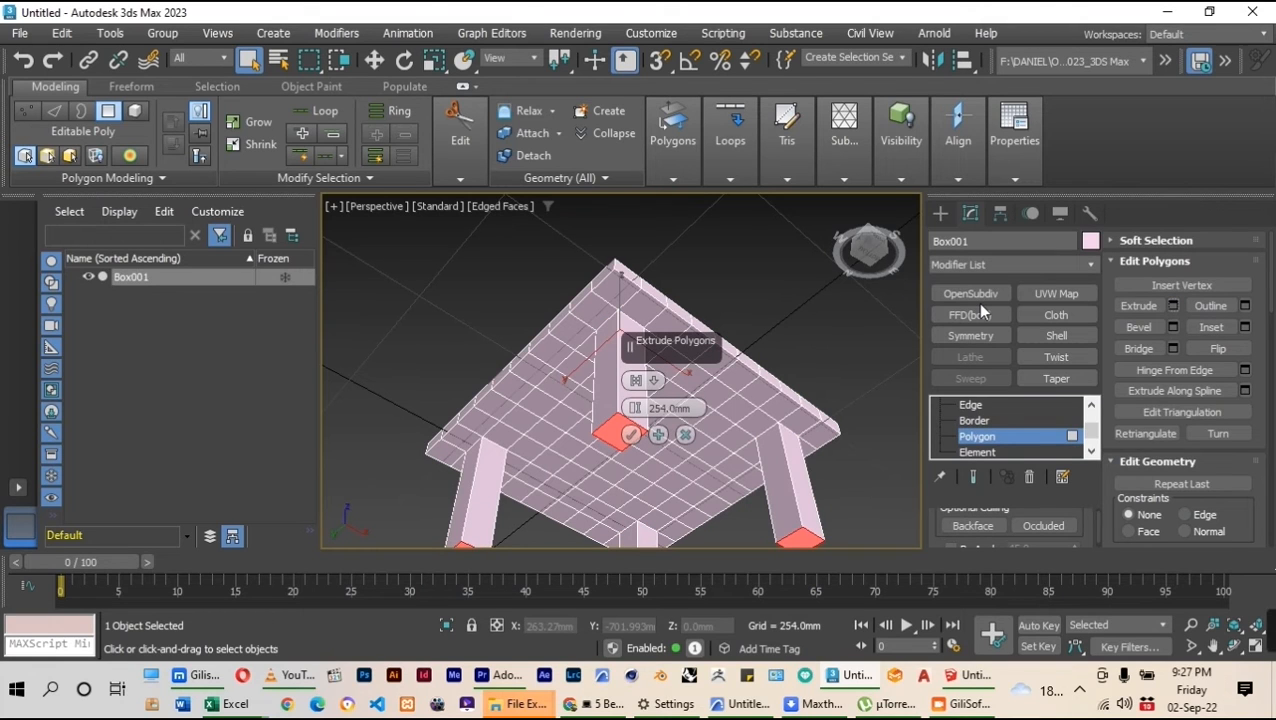
{"action": "double_click", "coordinate": [668, 408]}
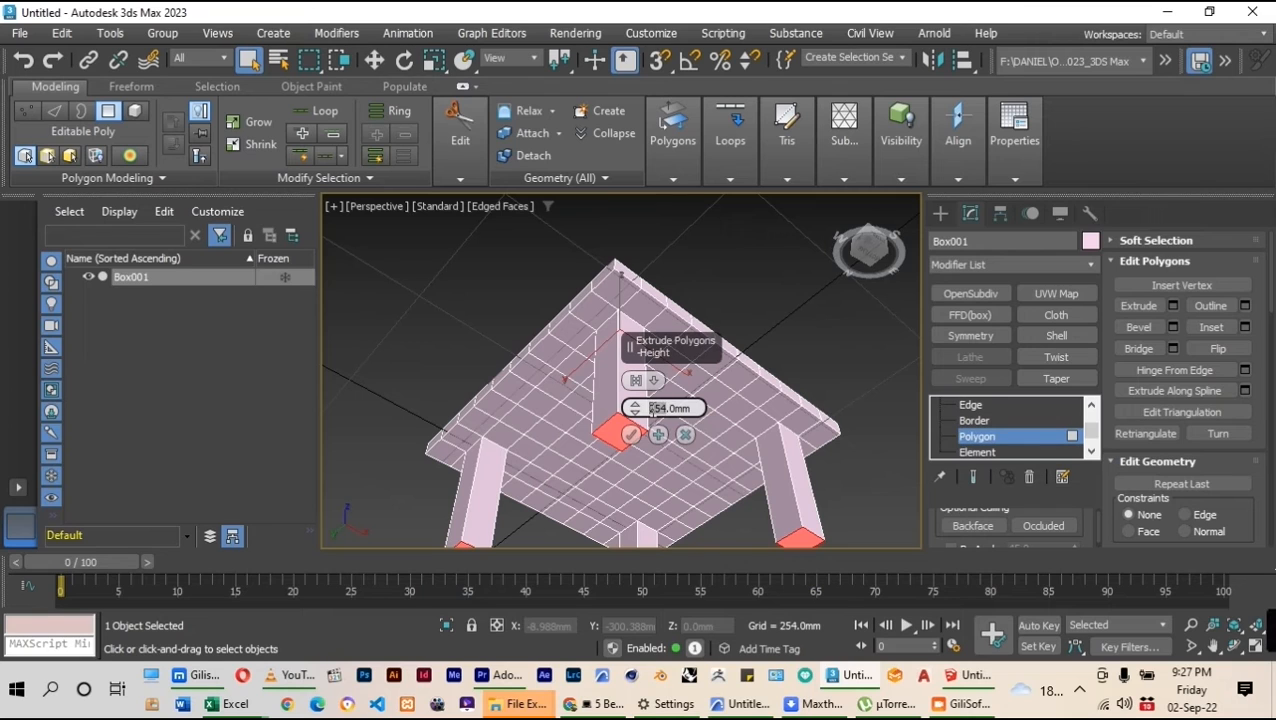
{"action": "type", "text": "20"}
{"action": "left_click", "coordinate": [631, 434]}
{"action": "scroll", "coordinate": [630, 432], "scroll_direction": "down", "scroll_amount": 5}
{"action": "left_click", "coordinate": [977, 437]}
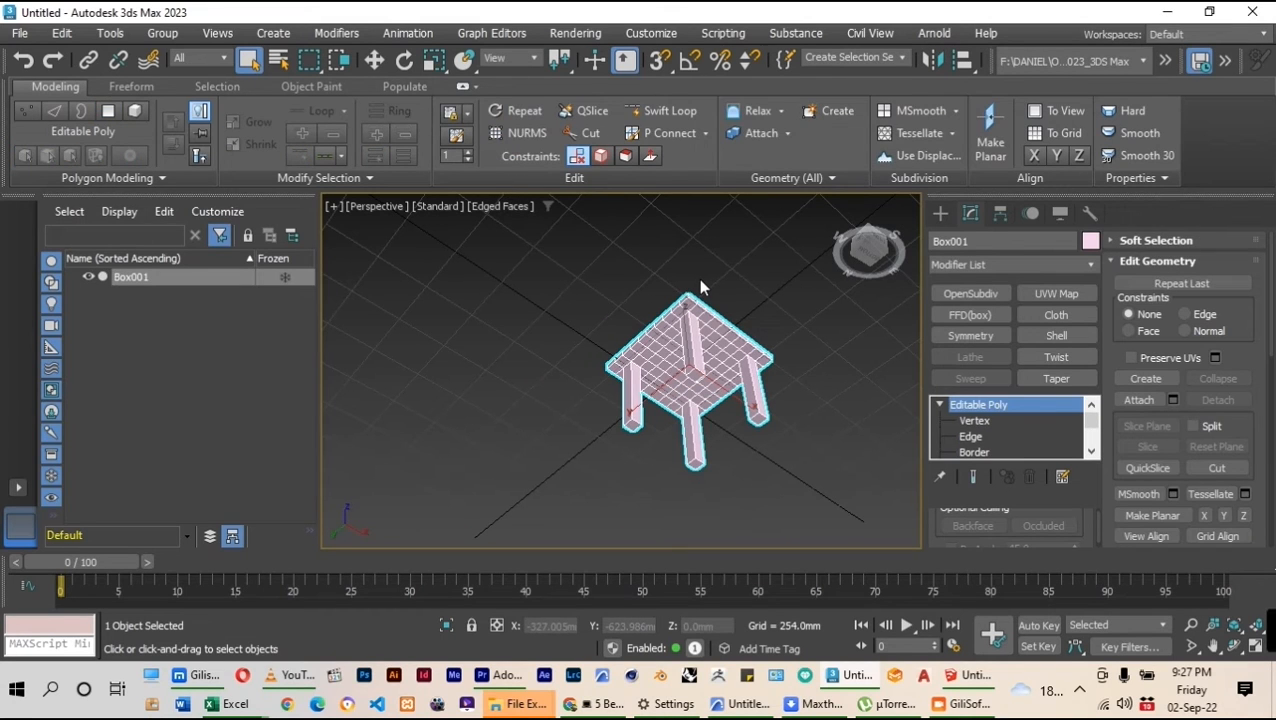
Examine the table from several sides and show the polygon and vertex statistics in the viewport
{"action": "middle_click_drag", "start_coordinate": [700, 285], "coordinate": [814, 417], "text": "alt"}
{"action": "left_click_drag", "start_coordinate": [645, 342], "coordinate": [692, 310]}
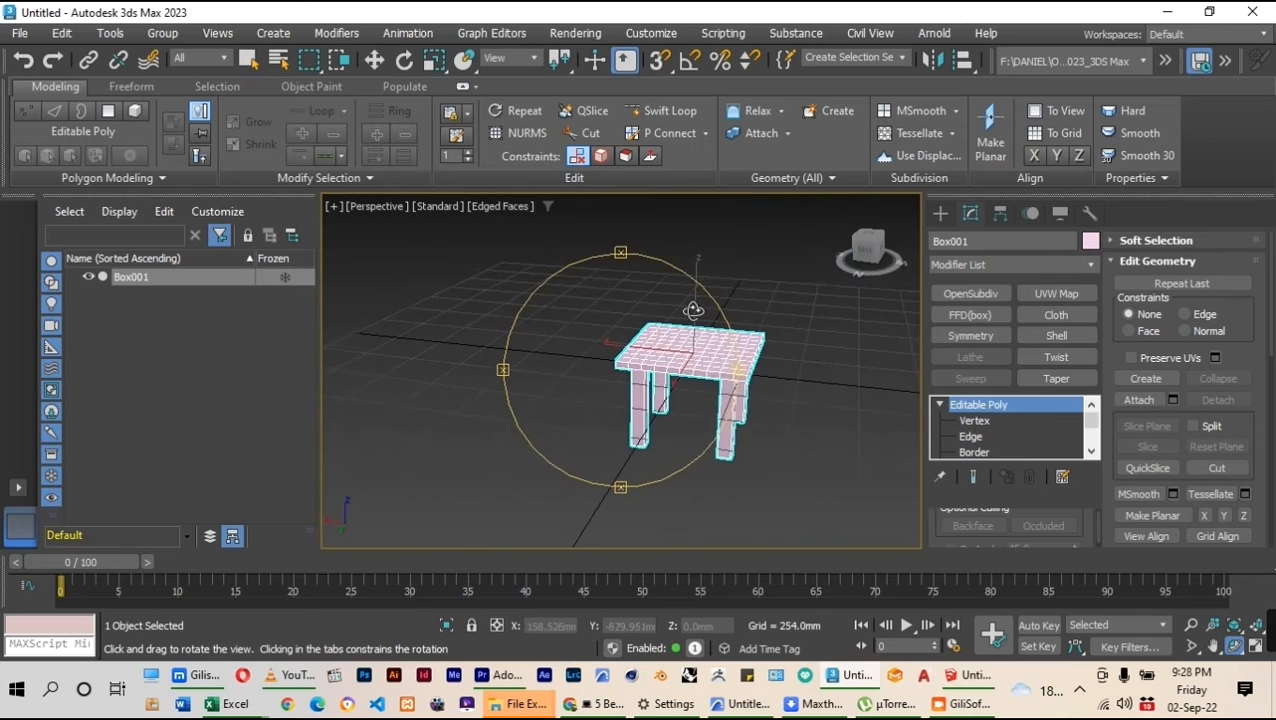
{"action": "scroll", "coordinate": [641, 407], "scroll_direction": "up", "scroll_amount": 5}
{"action": "left_click_drag", "start_coordinate": [641, 407], "coordinate": [789, 410]}
{"action": "scroll", "coordinate": [600, 400], "scroll_direction": "down", "scroll_amount": 7}
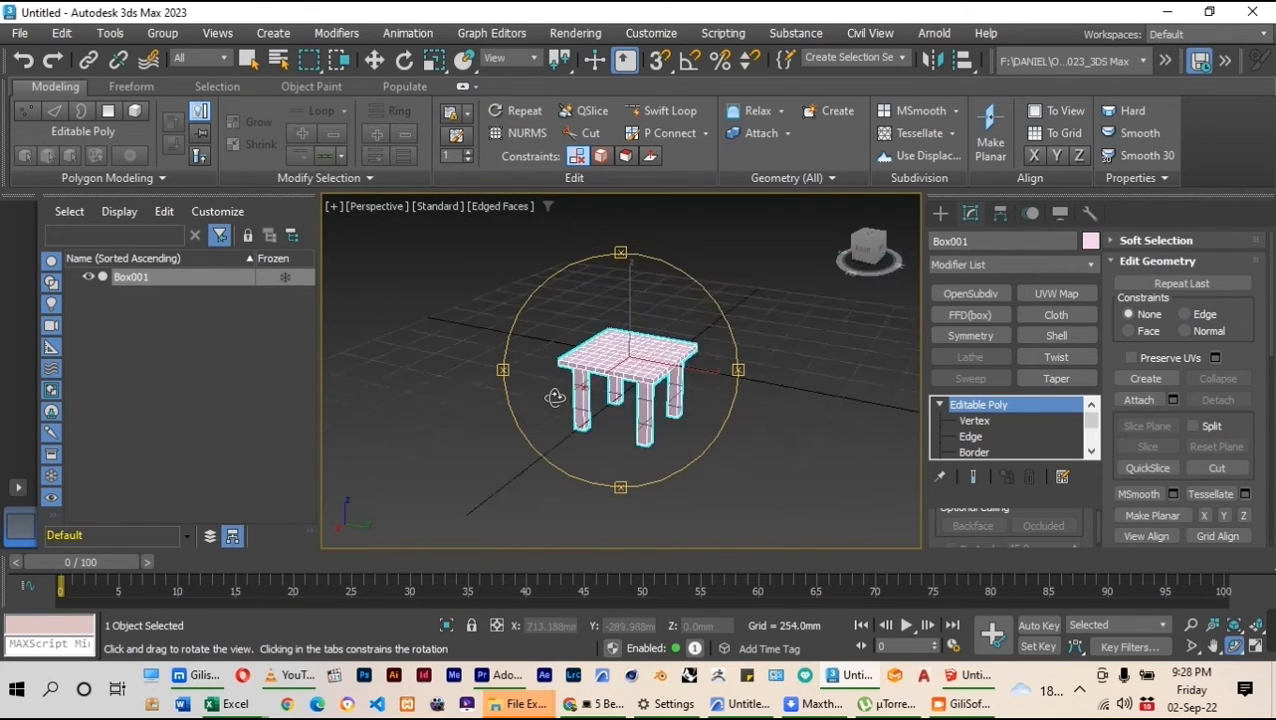
{"action": "left_click_drag", "start_coordinate": [555, 396], "coordinate": [617, 425]}
{"action": "scroll", "coordinate": [577, 399], "scroll_direction": "down", "scroll_amount": 2}
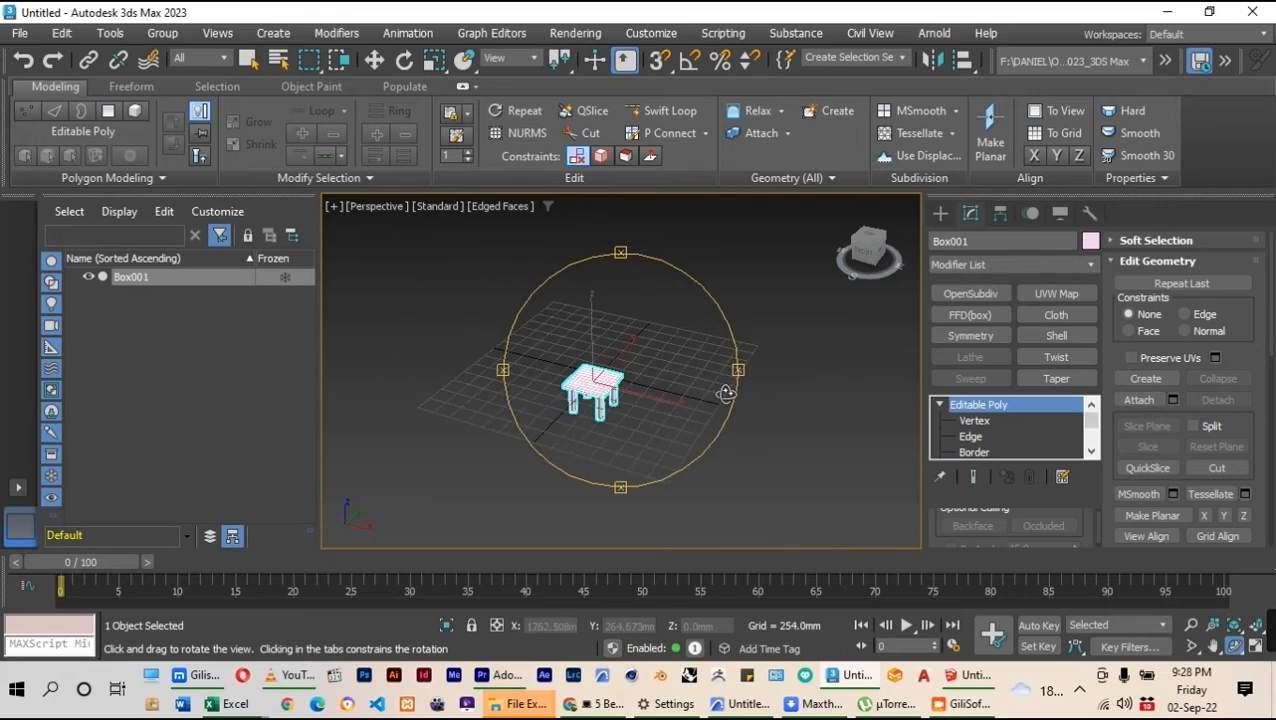
{"action": "scroll", "coordinate": [725, 393], "scroll_direction": "down", "scroll_amount": 3}
{"action": "scroll", "coordinate": [676, 372], "scroll_direction": "up", "scroll_amount": 8}
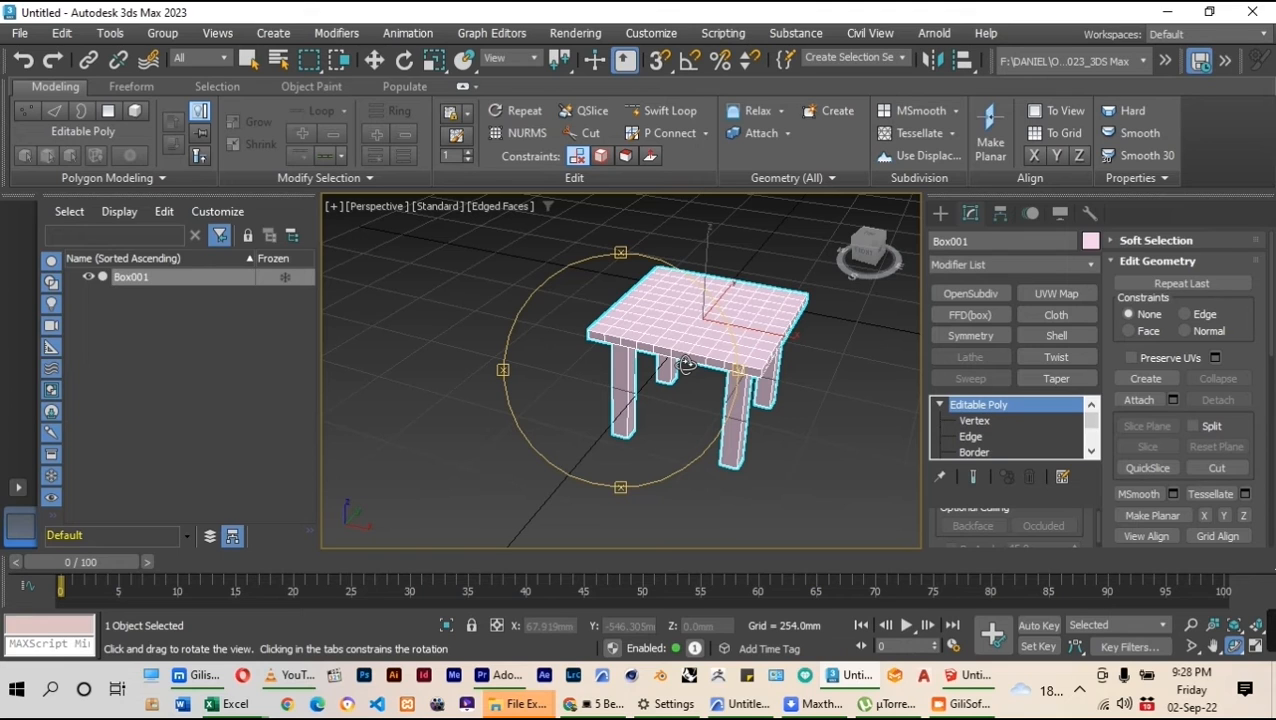
{"action": "key", "text": "7"}
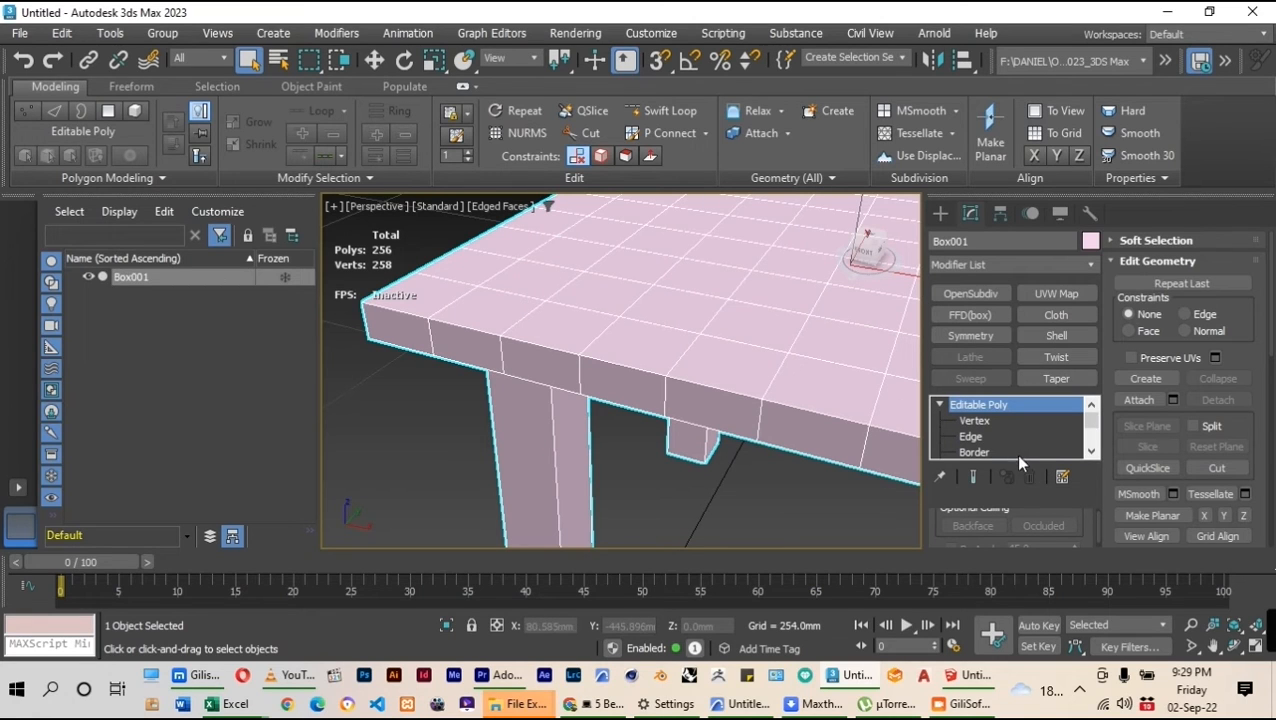
Examine the mesh at vertex level by picking several vertices on the tabletop's upper face
{"action": "left_click", "coordinate": [962, 422]}
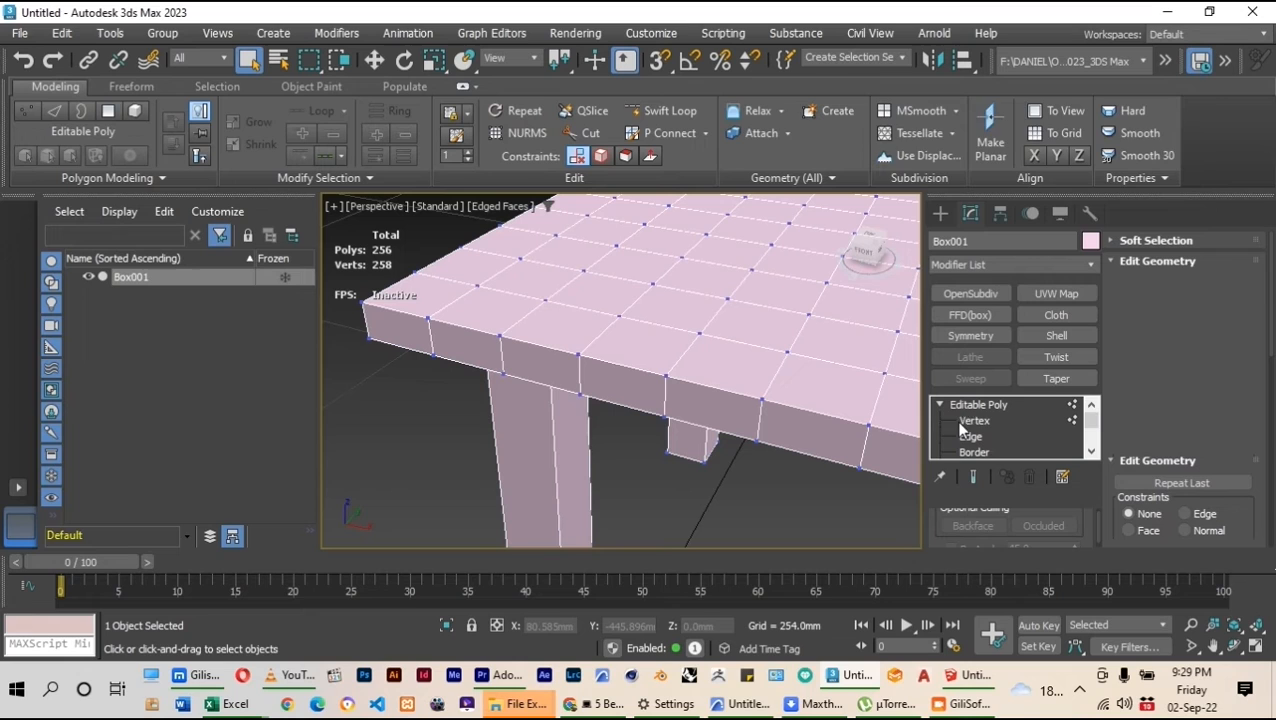
{"action": "left_click", "coordinate": [551, 286]}
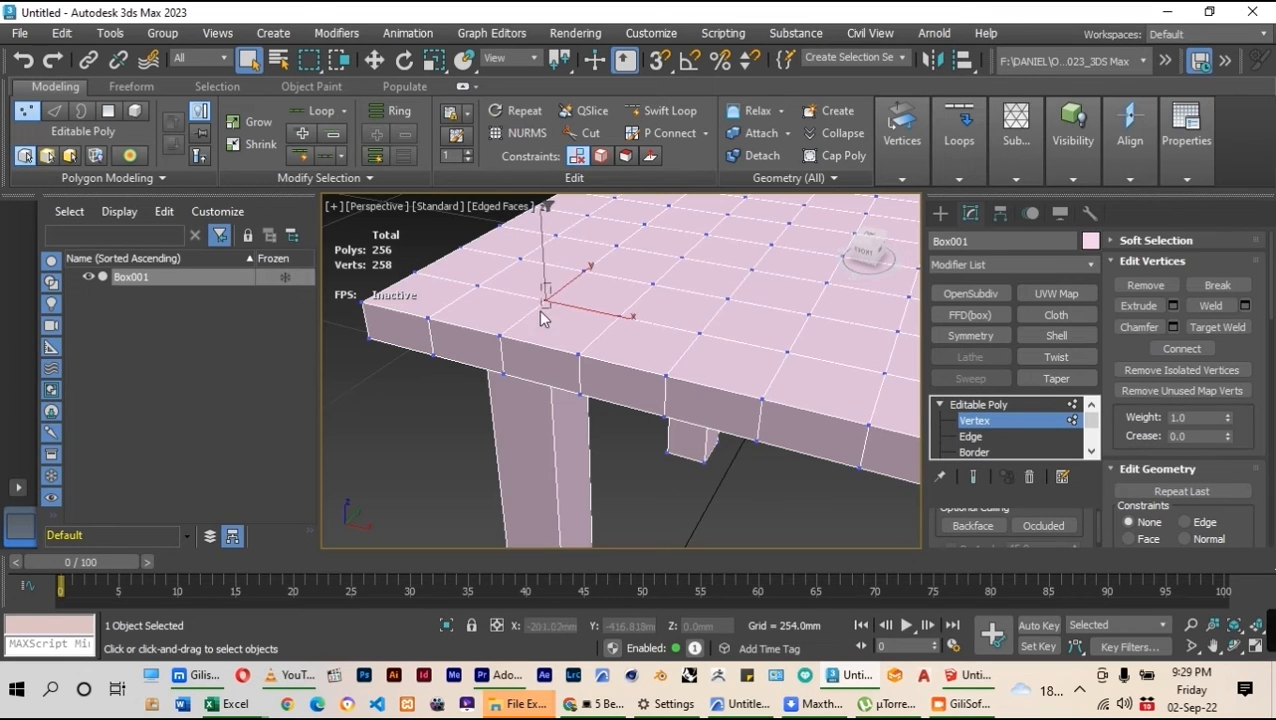
{"action": "left_click_drag", "start_coordinate": [647, 309], "coordinate": [611, 325]}
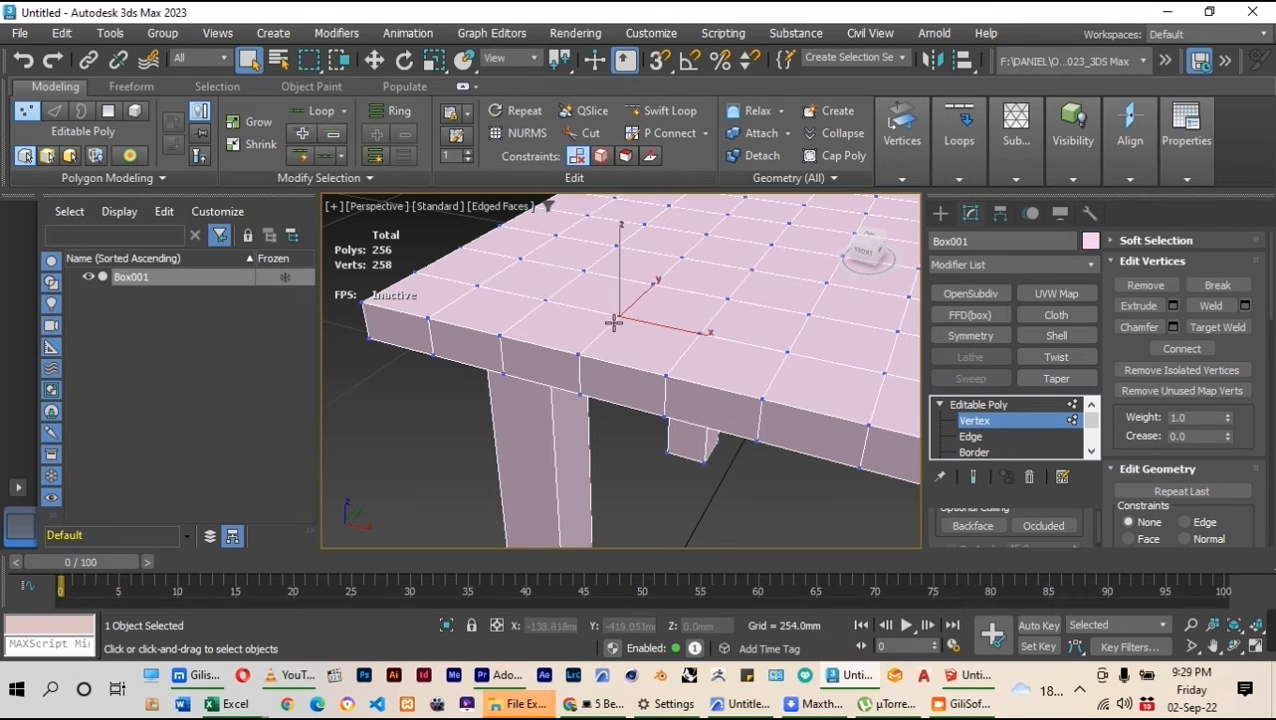
{"action": "left_click_drag", "start_coordinate": [676, 277], "coordinate": [630, 295]}
{"action": "left_click", "coordinate": [577, 281]}
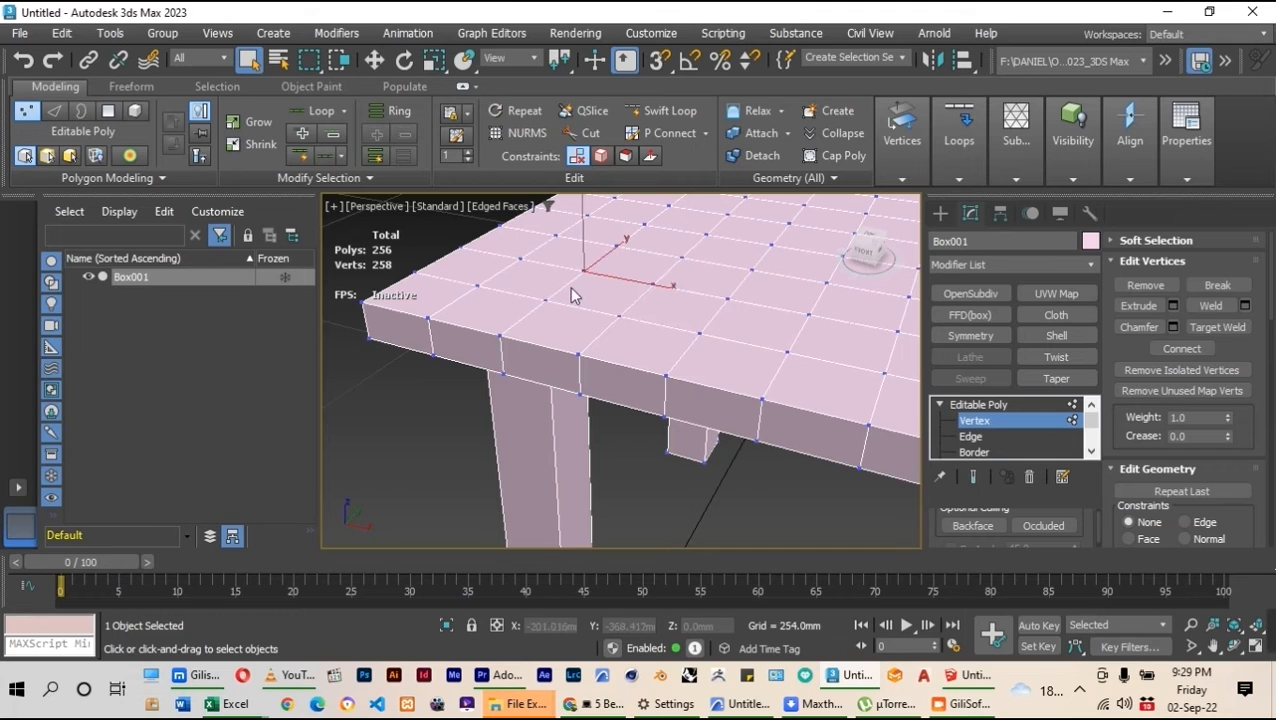
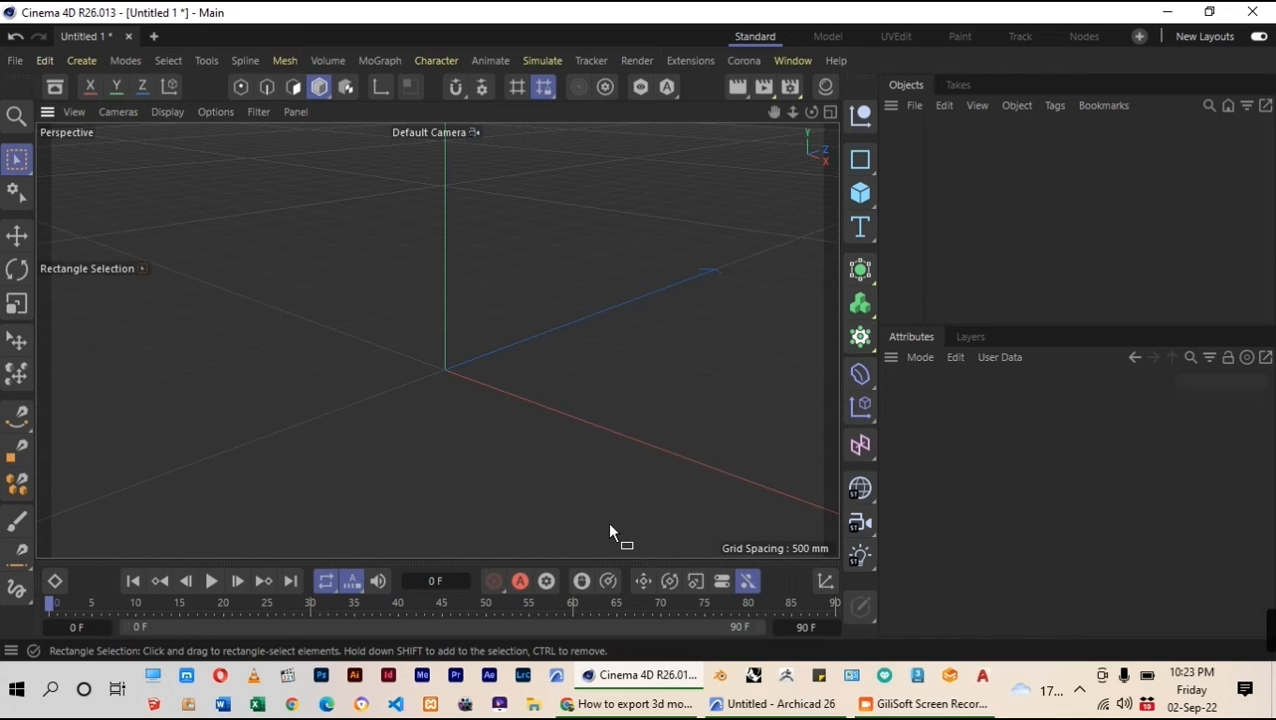
Switch to Cinema 4D and add a cube primitive at the origin for the tabletop
{"action": "left_click", "coordinate": [860, 192]}
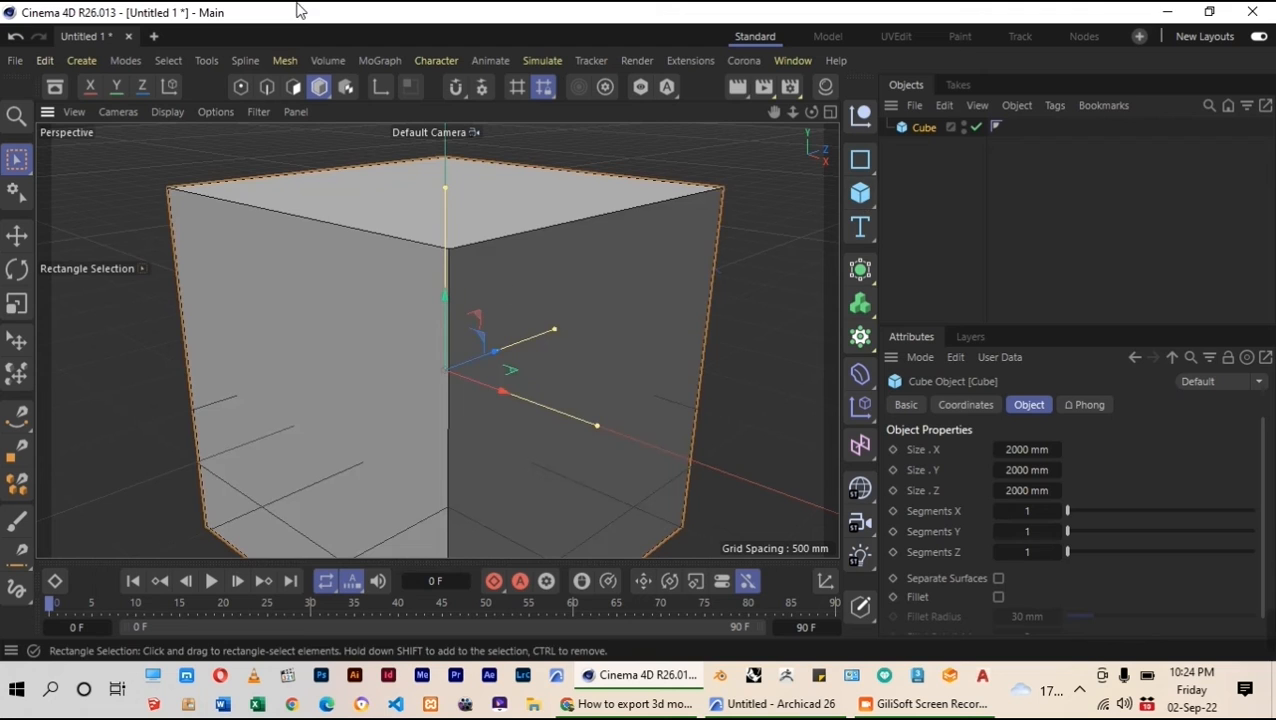
{"action": "scroll", "coordinate": [501, 353], "scroll_direction": "down", "scroll_amount": 4}
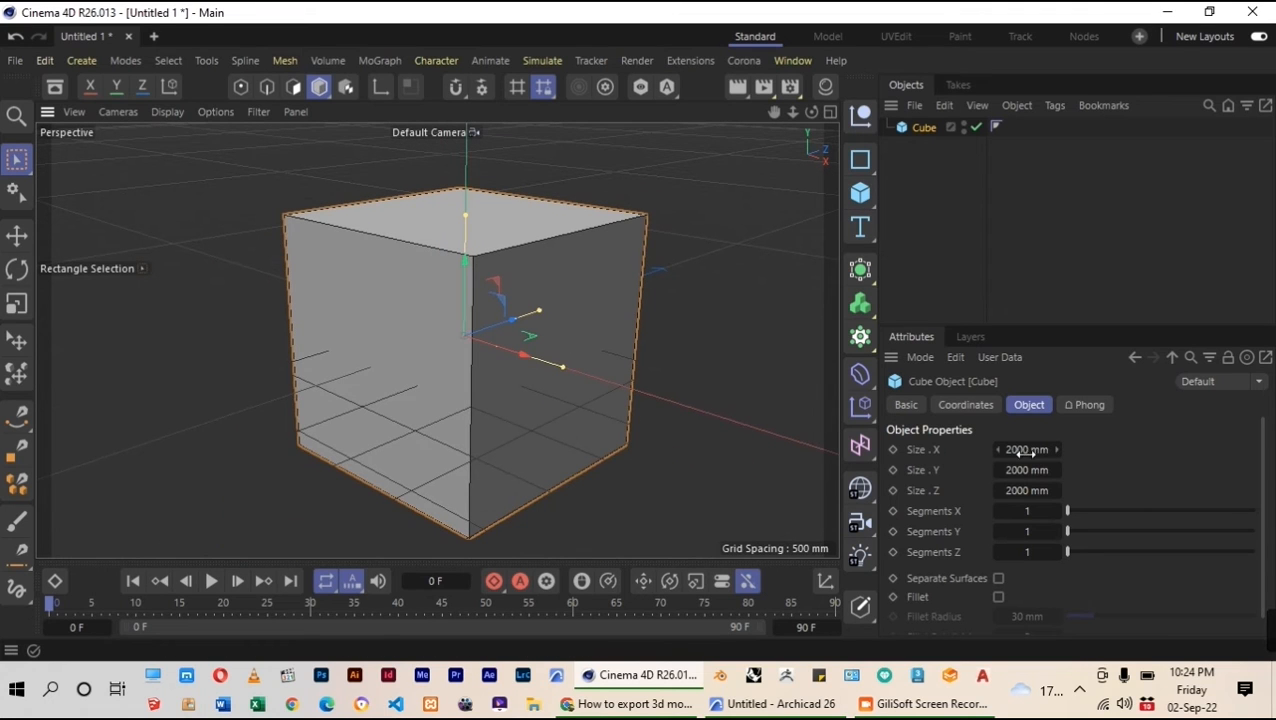
{"action": "scroll", "coordinate": [351, 384], "scroll_direction": "down", "scroll_amount": 2}
{"action": "scroll", "coordinate": [425, 379], "scroll_direction": "down", "scroll_amount": 2}
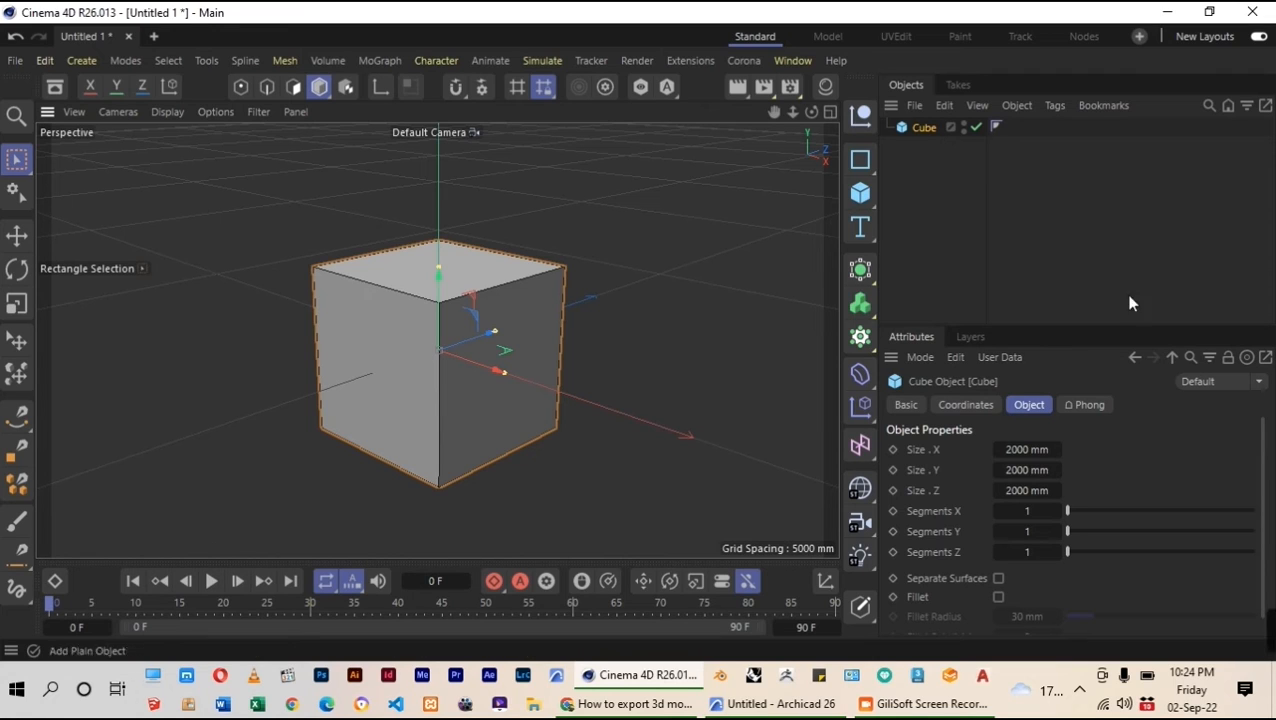
Set the cube's size to 600 mm in X, 30 mm in Y and 600 mm in Z
{"action": "double_click", "coordinate": [1022, 449]}
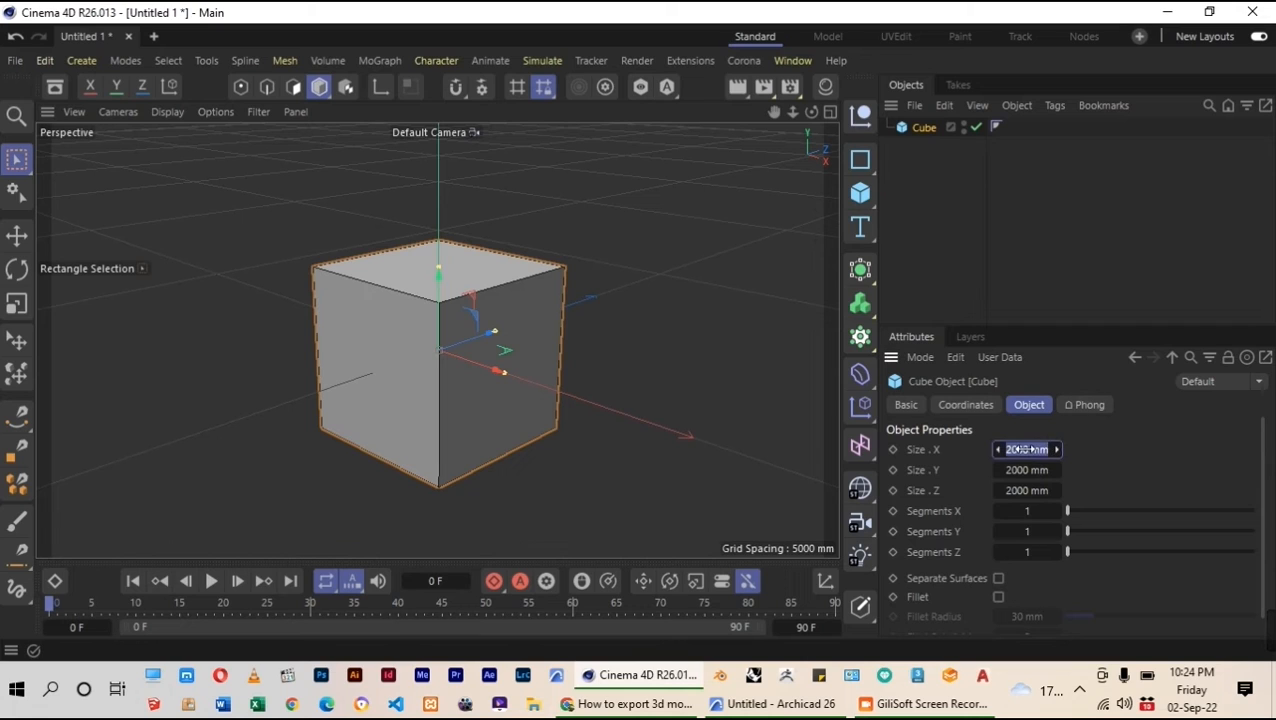
{"action": "type", "text": "600"}
{"action": "key", "text": "Tab"}
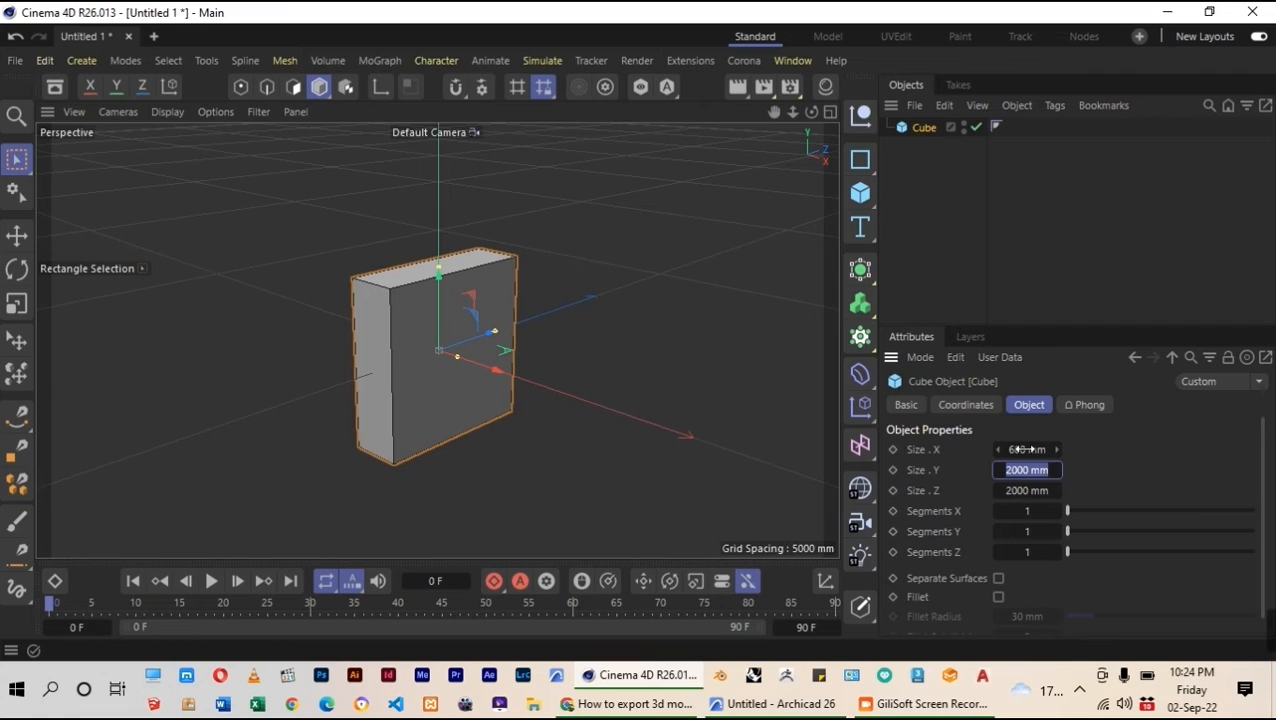
{"action": "type", "text": "30"}
{"action": "key", "text": "Tab"}
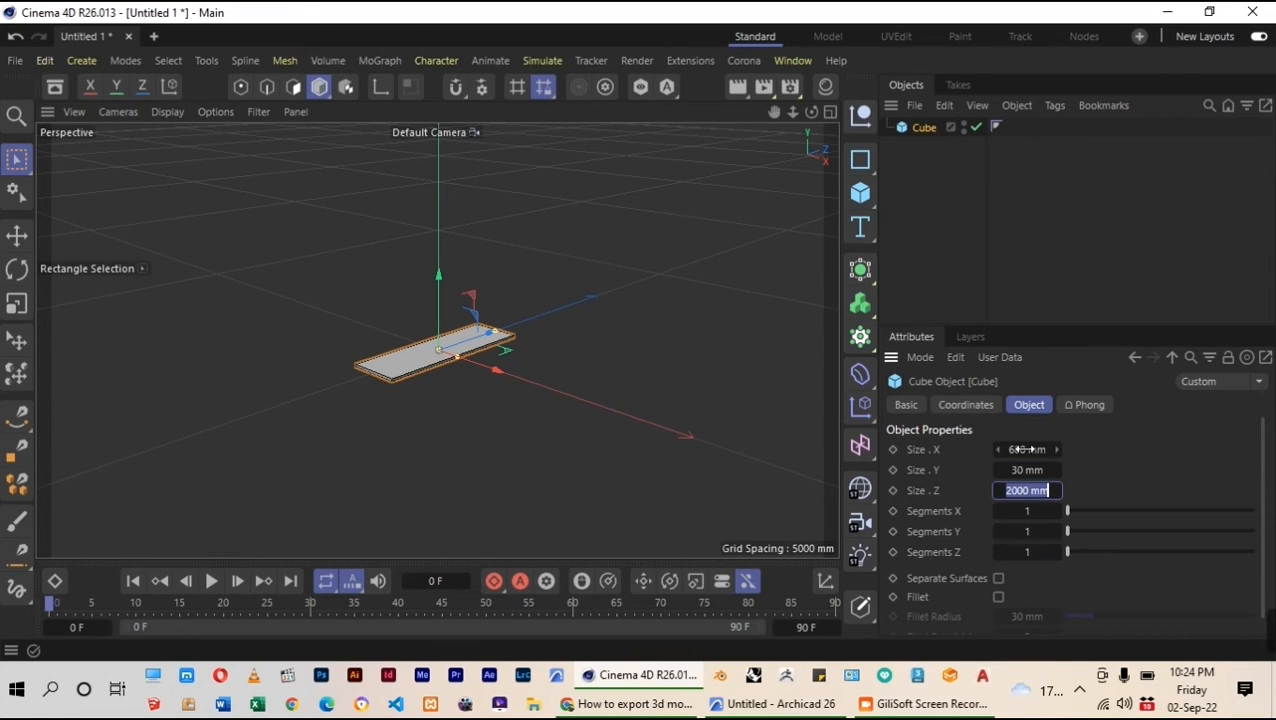
{"action": "type", "text": "600"}
{"action": "key", "text": "Return"}
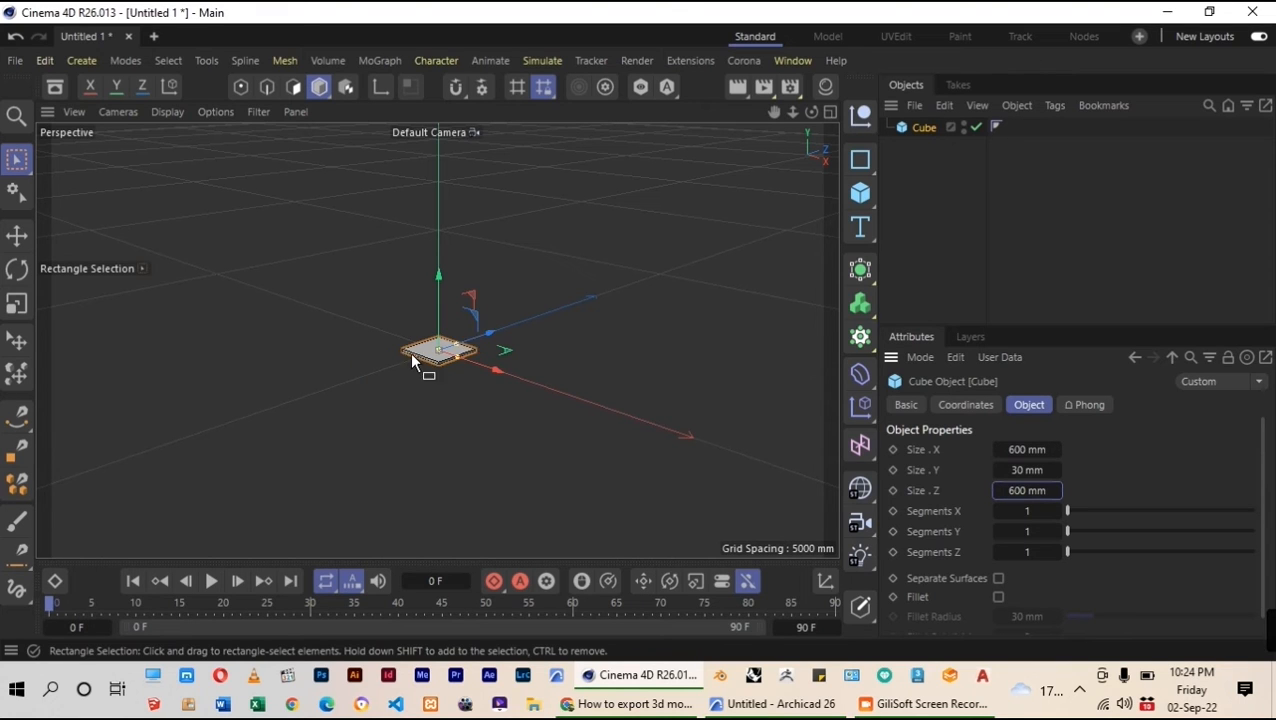
{"action": "scroll", "coordinate": [440, 366], "scroll_direction": "up", "scroll_amount": 3}
{"action": "scroll", "coordinate": [462, 368], "scroll_direction": "up", "scroll_amount": 3}
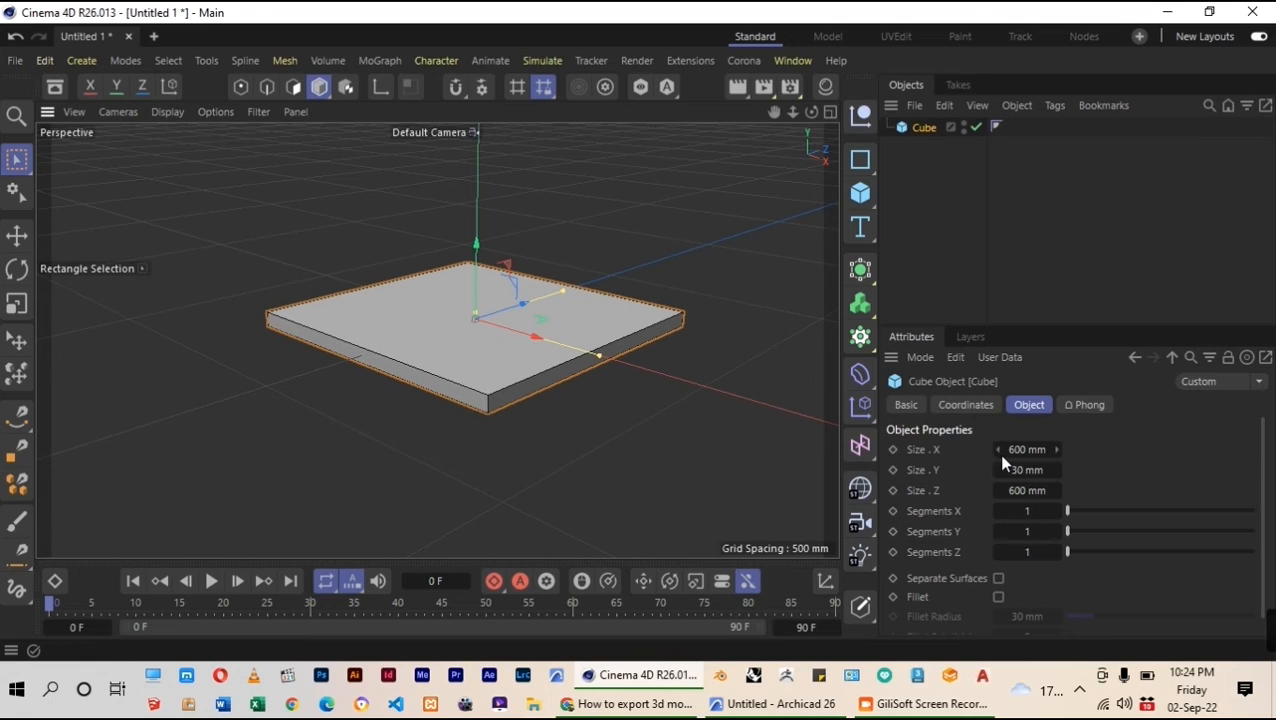
Divide the tabletop into 10 segments along X and 10 along Z
{"action": "double_click", "coordinate": [1022, 511]}
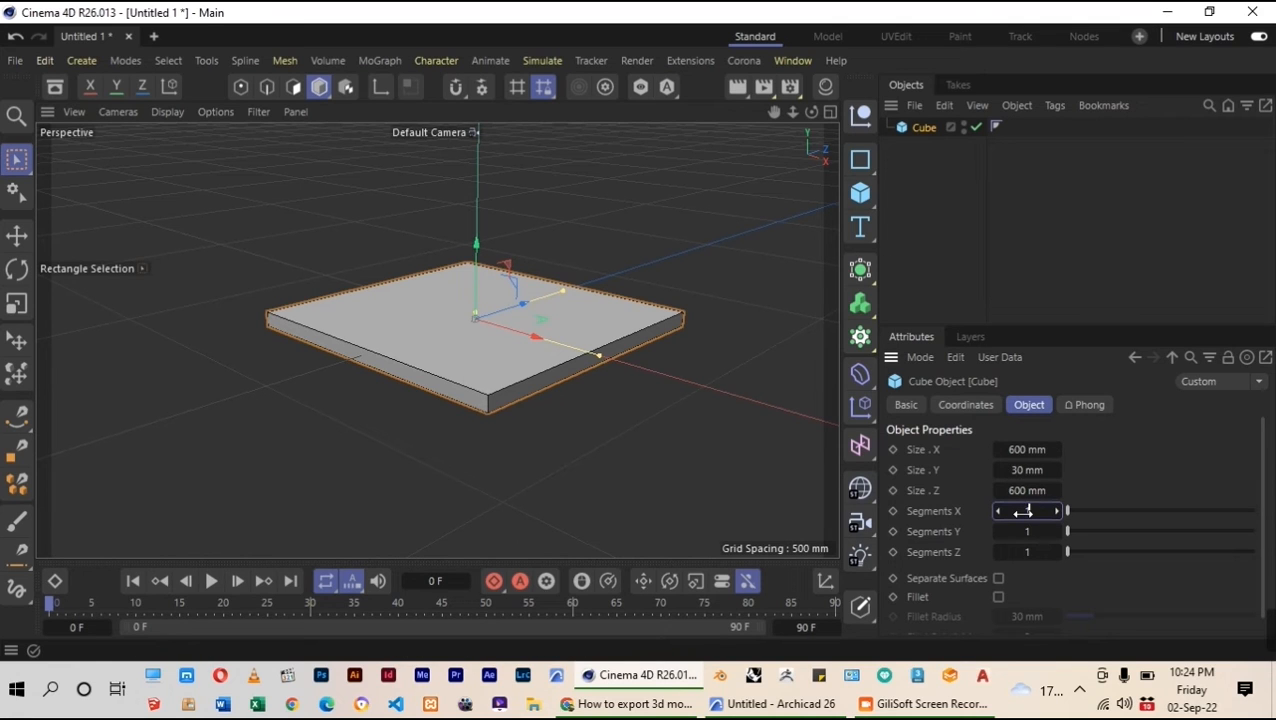
{"action": "type", "text": "10"}
{"action": "key", "text": "Tab"}
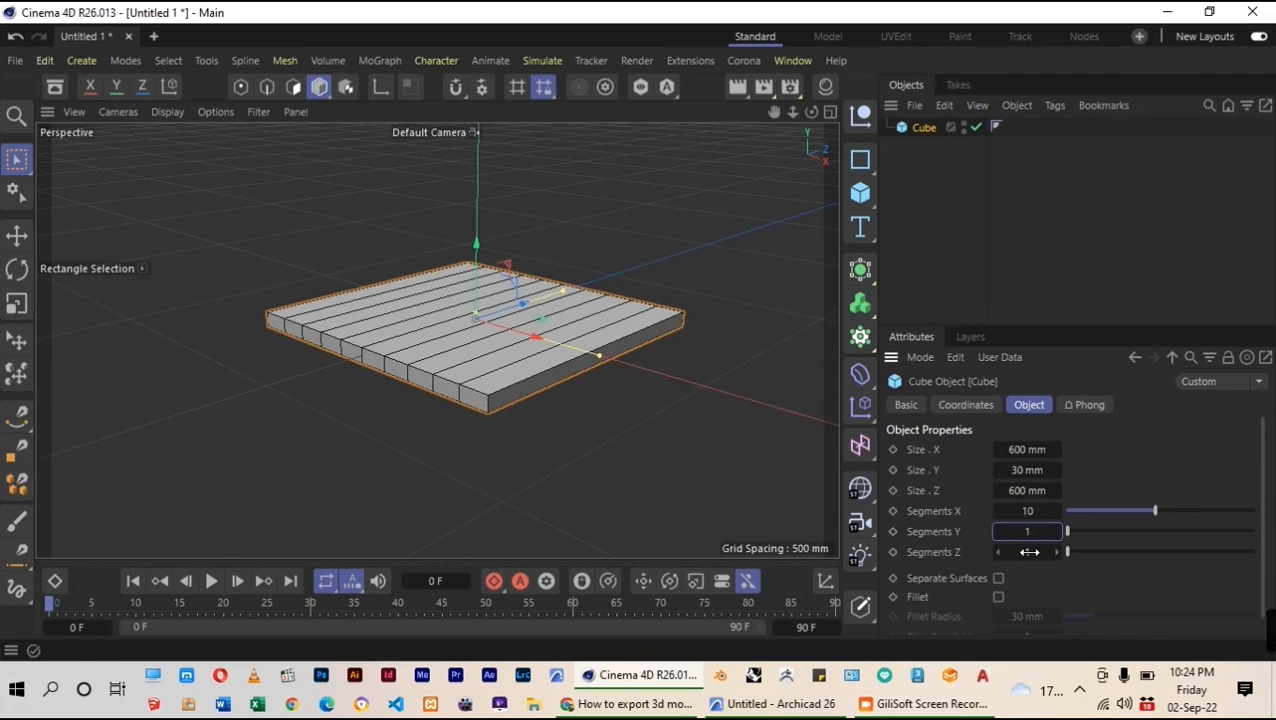
{"action": "left_click", "coordinate": [1030, 552]}
{"action": "type", "text": "10"}
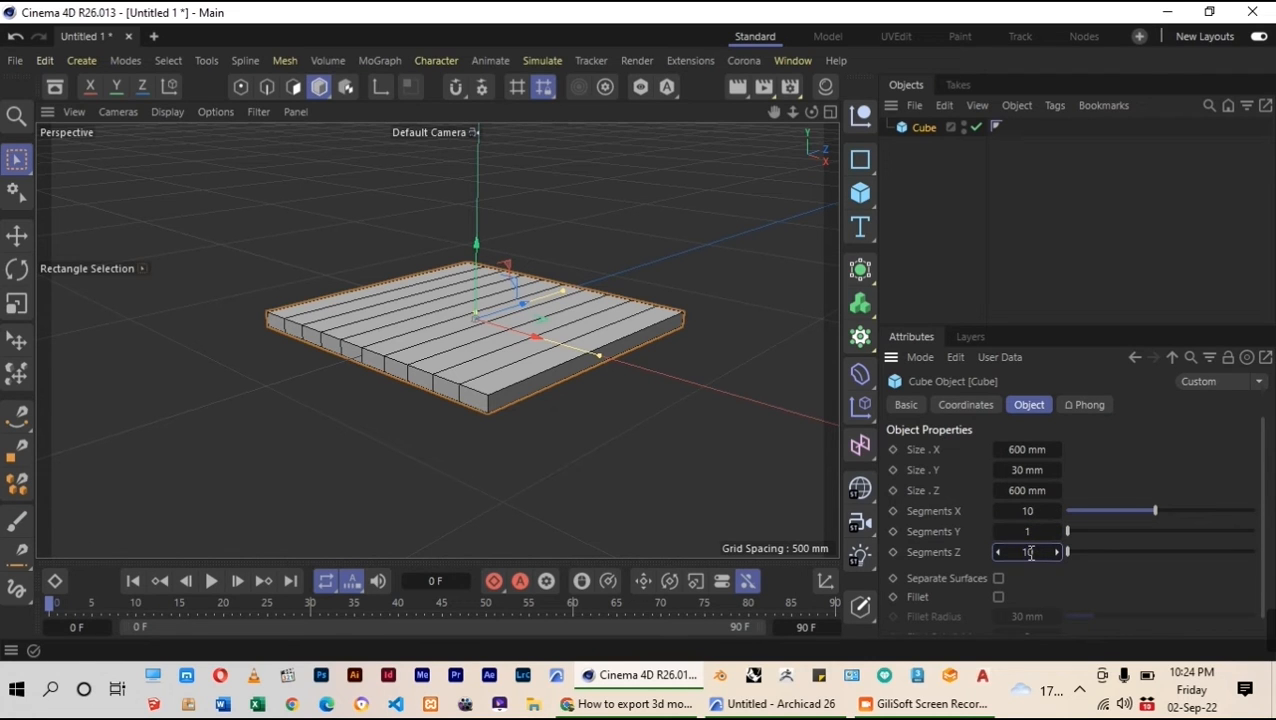
{"action": "key", "text": "Return"}
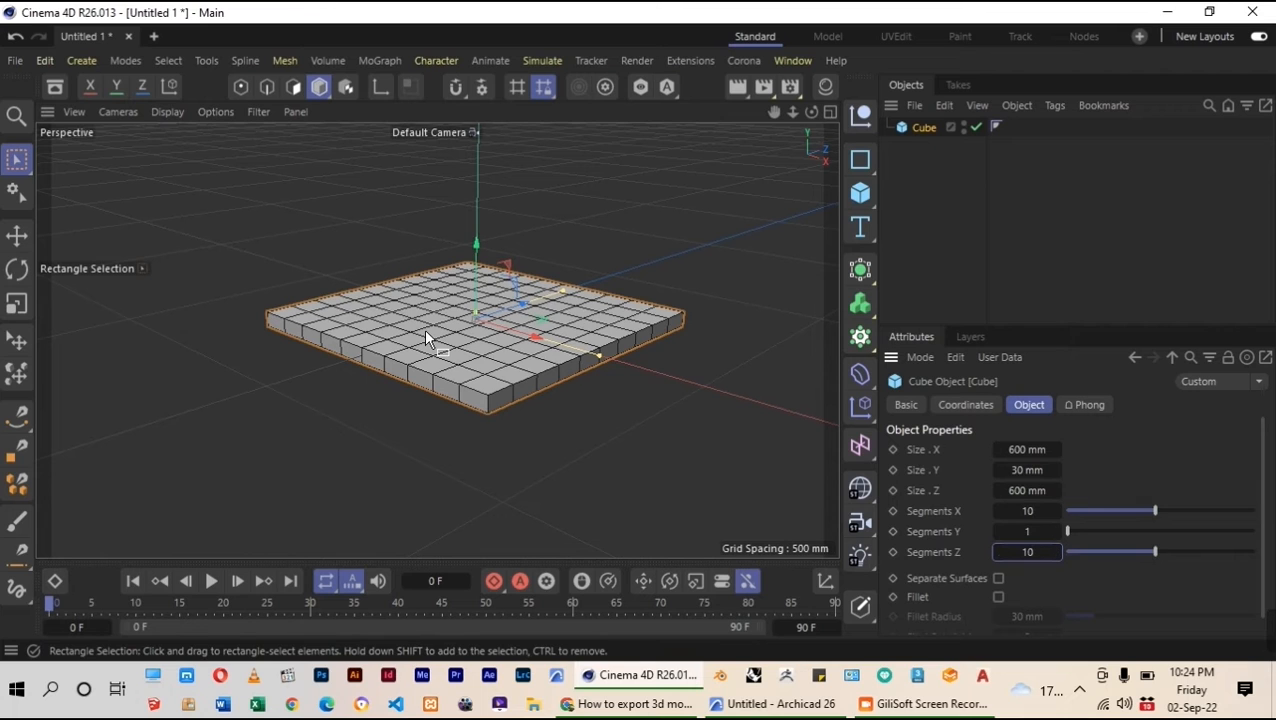
{"action": "scroll", "coordinate": [425, 291], "scroll_direction": "up", "scroll_amount": 4}
{"action": "scroll", "coordinate": [560, 317], "scroll_direction": "down", "scroll_amount": 3}
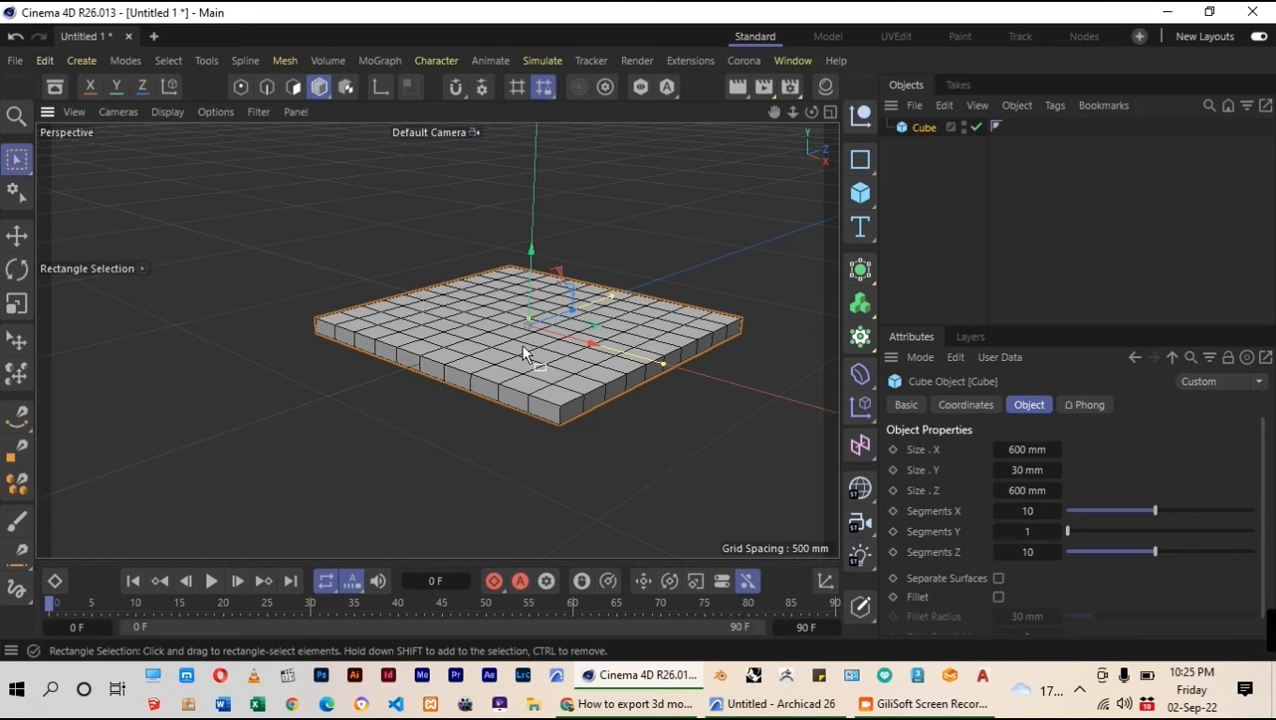
Convert the tabletop cube to an editable polygon object and switch to polygon mode with its underside in view
{"action": "left_click_drag", "start_coordinate": [811, 112], "coordinate": [808, 68]}
{"action": "scroll", "coordinate": [453, 438], "scroll_direction": "up", "scroll_amount": 3}
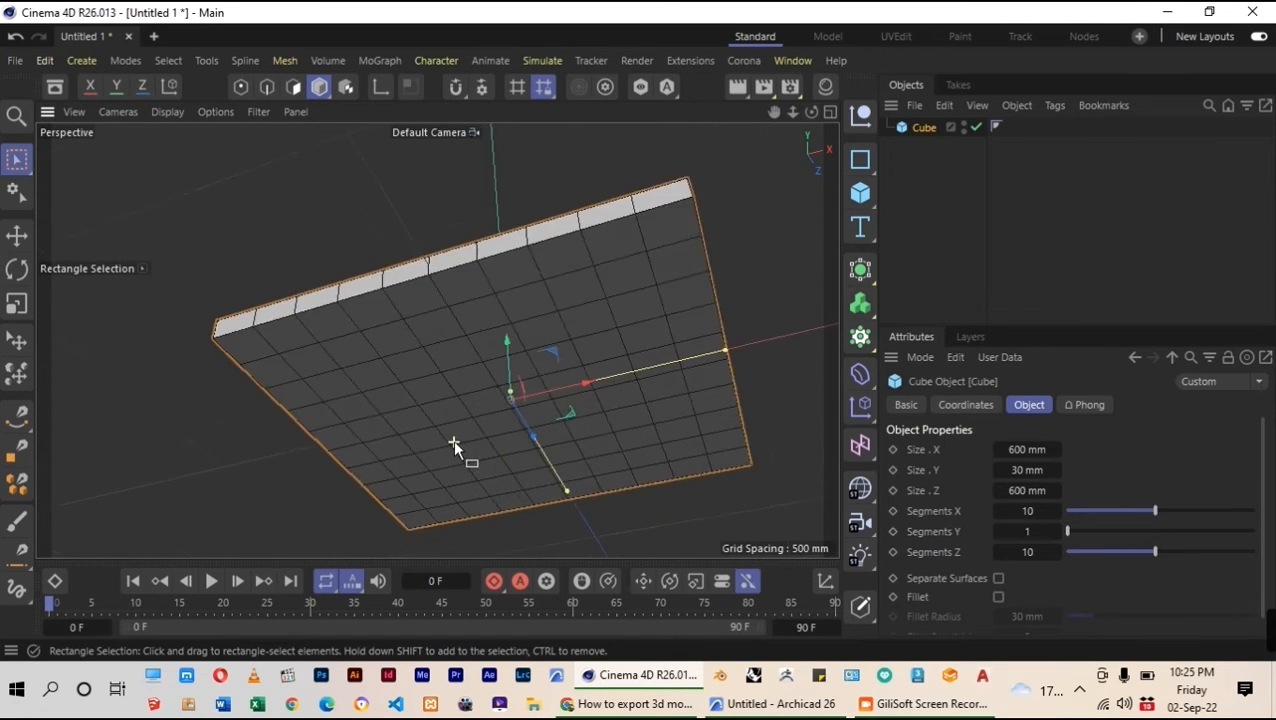
{"action": "scroll", "coordinate": [524, 318], "scroll_direction": "down", "scroll_amount": 2}
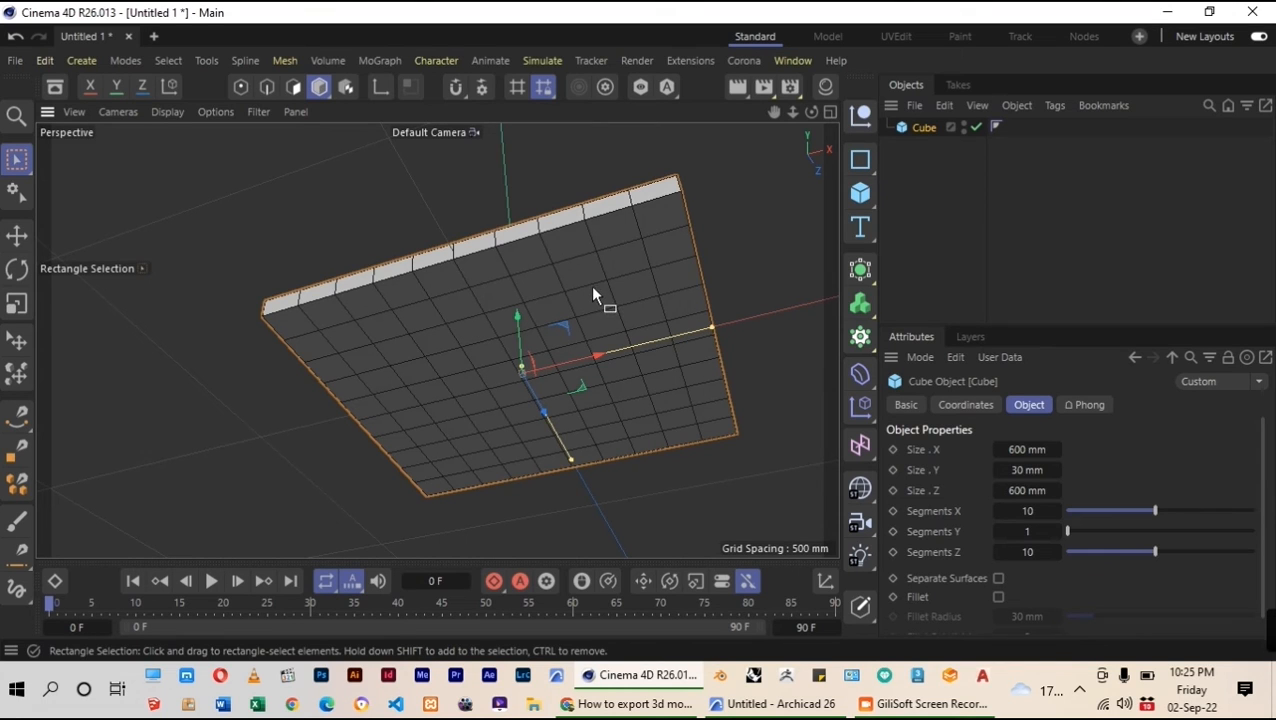
{"action": "left_click", "coordinate": [862, 607]}
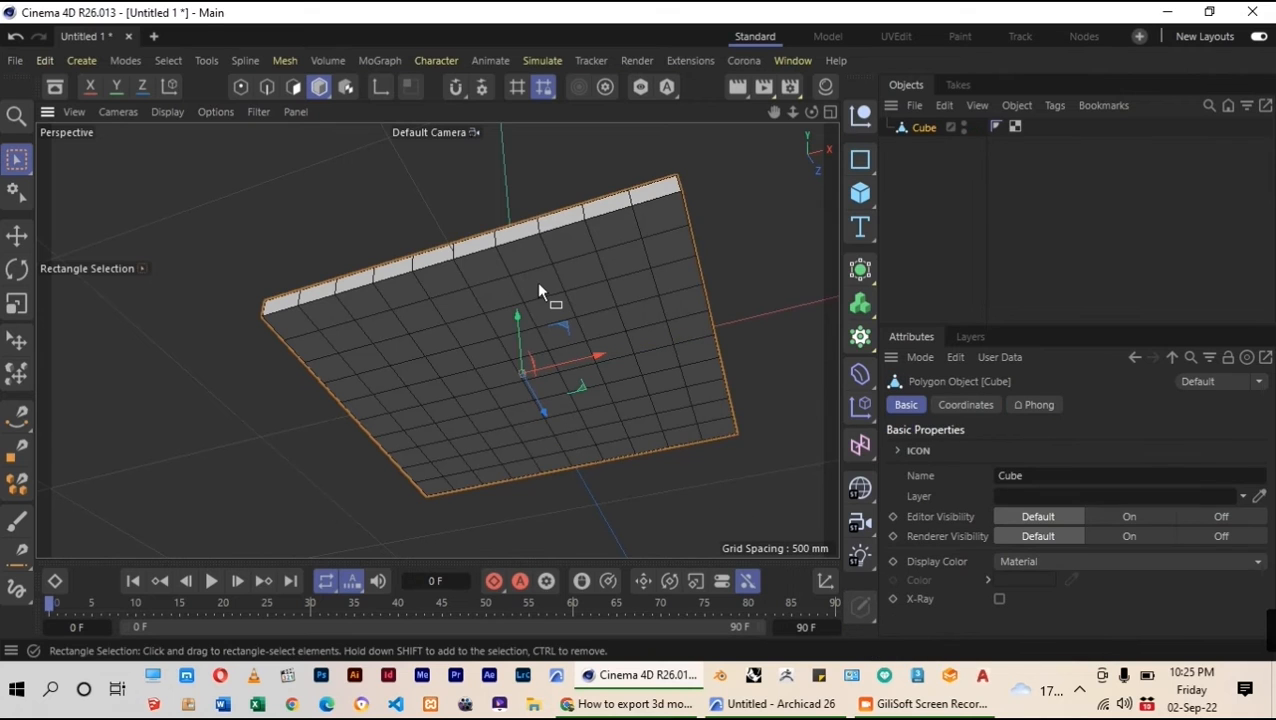
{"action": "left_click", "coordinate": [293, 88]}
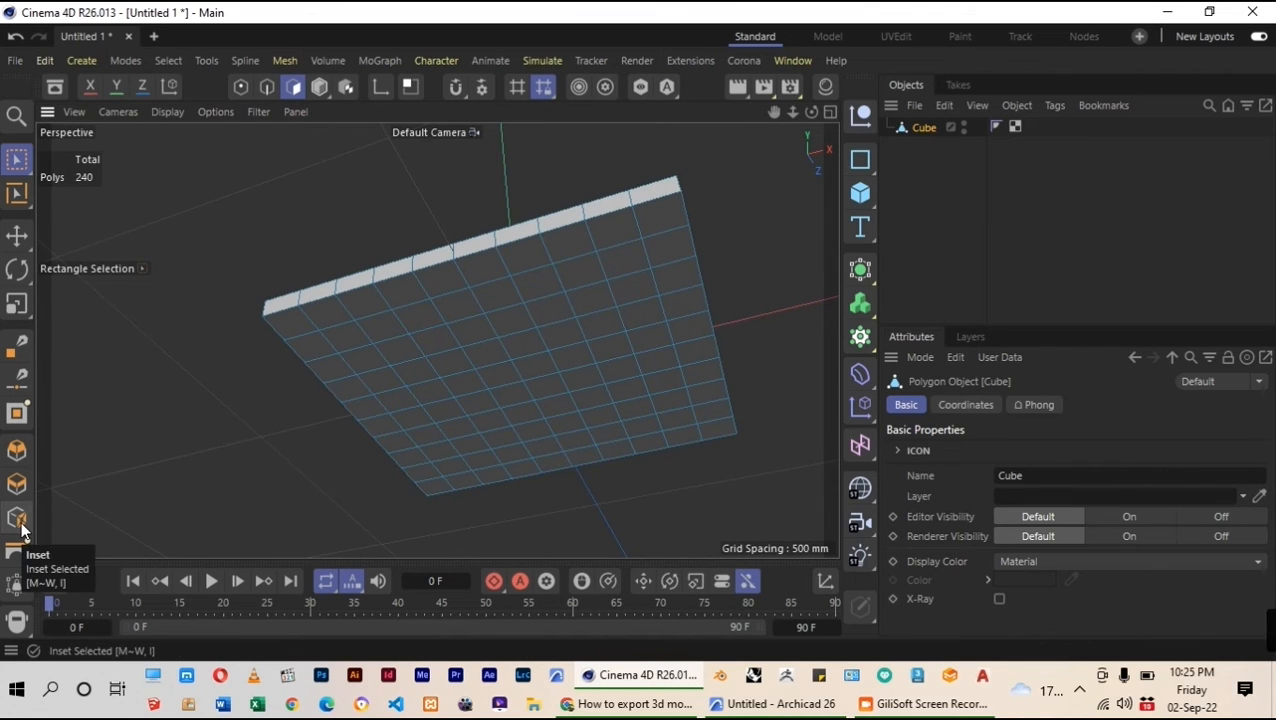
Extrude the underside polygon one cell in from a corner by 400 mm to form the first table leg
{"action": "left_click", "coordinate": [17, 484]}
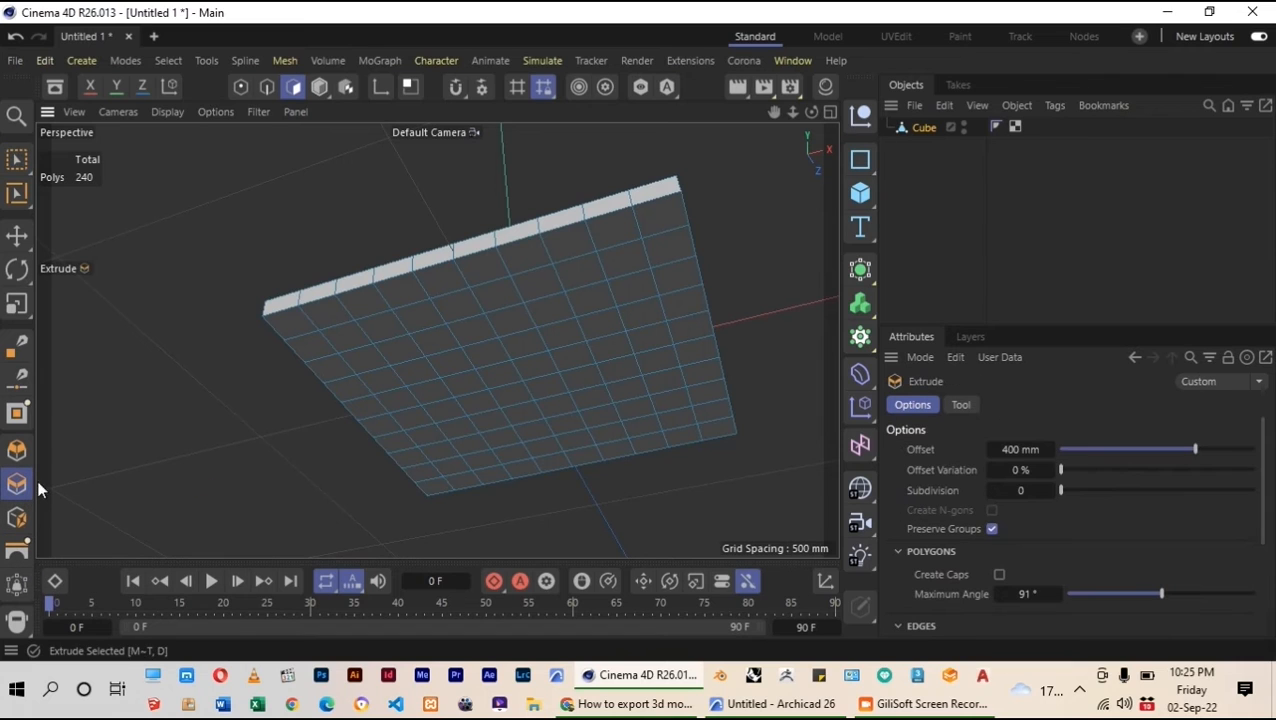
{"action": "left_click", "coordinate": [628, 268]}
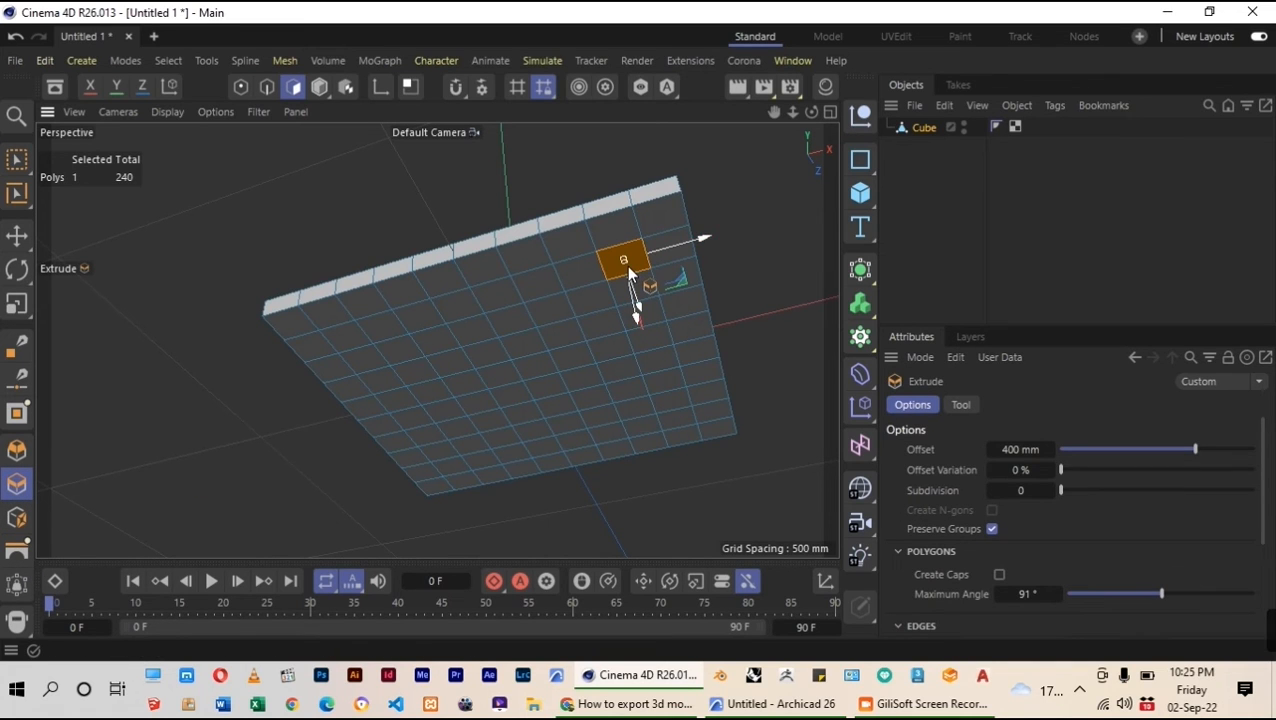
{"action": "double_click", "coordinate": [1013, 450]}
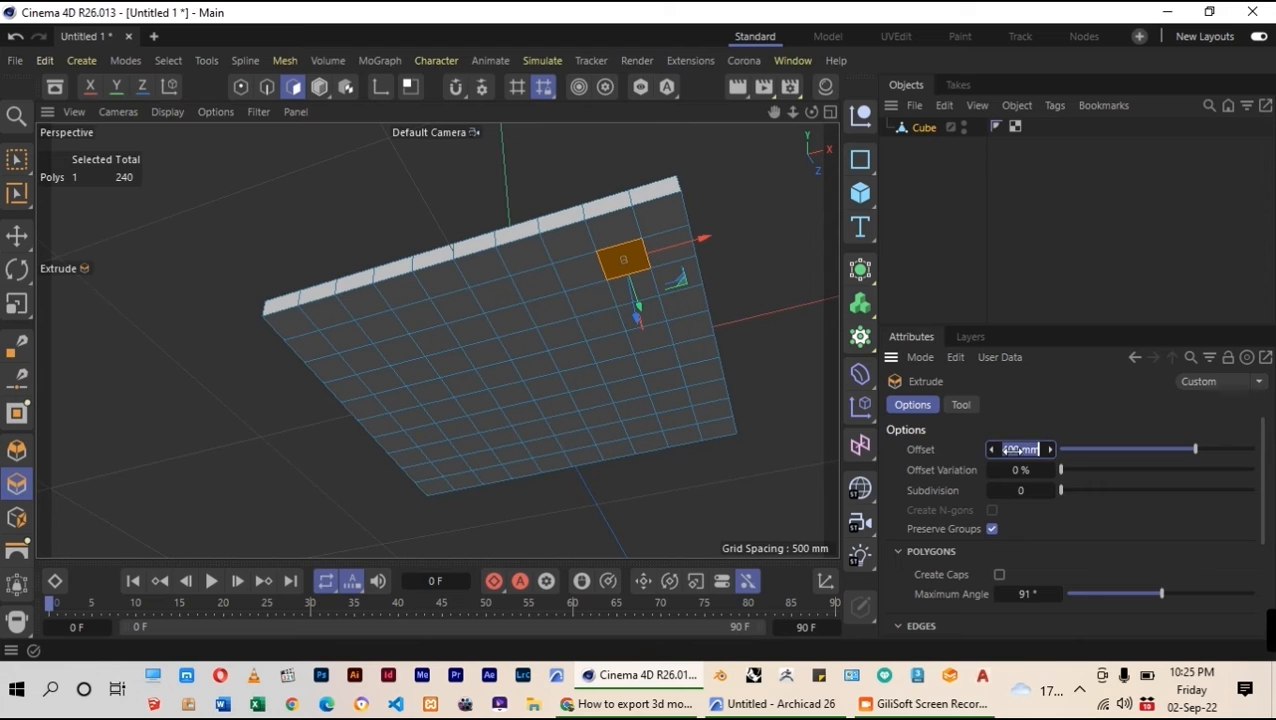
{"action": "key", "text": "BackSpace"}
{"action": "type", "text": "400"}
{"action": "key", "text": "Return"}
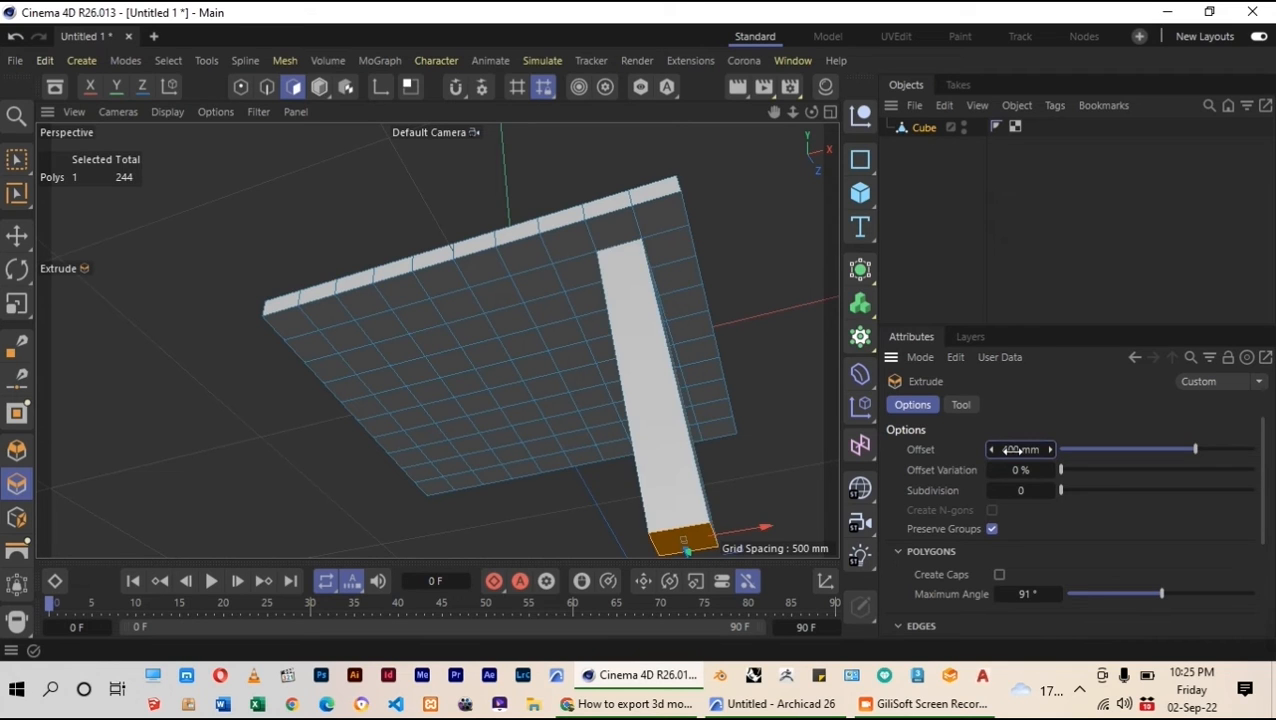
Extrude the matching underside polygon at the other end of the same edge by 400 mm as the second leg
{"action": "left_click", "coordinate": [347, 327]}
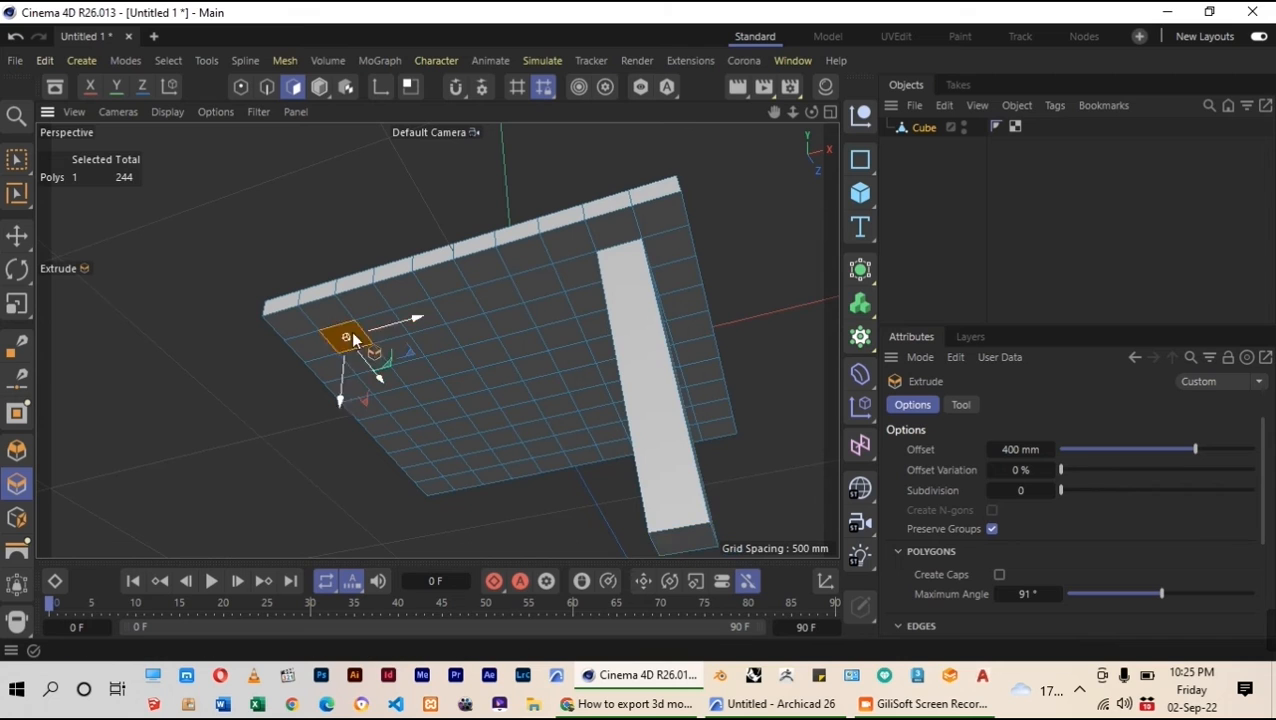
{"action": "double_click", "coordinate": [1020, 450]}
{"action": "key", "text": "Return"}
Extrude the underside polygon one cell in from the corner across from the second leg by 400 mm as the third leg
{"action": "left_click_drag", "start_coordinate": [735, 331], "coordinate": [547, 257], "text": "alt"}
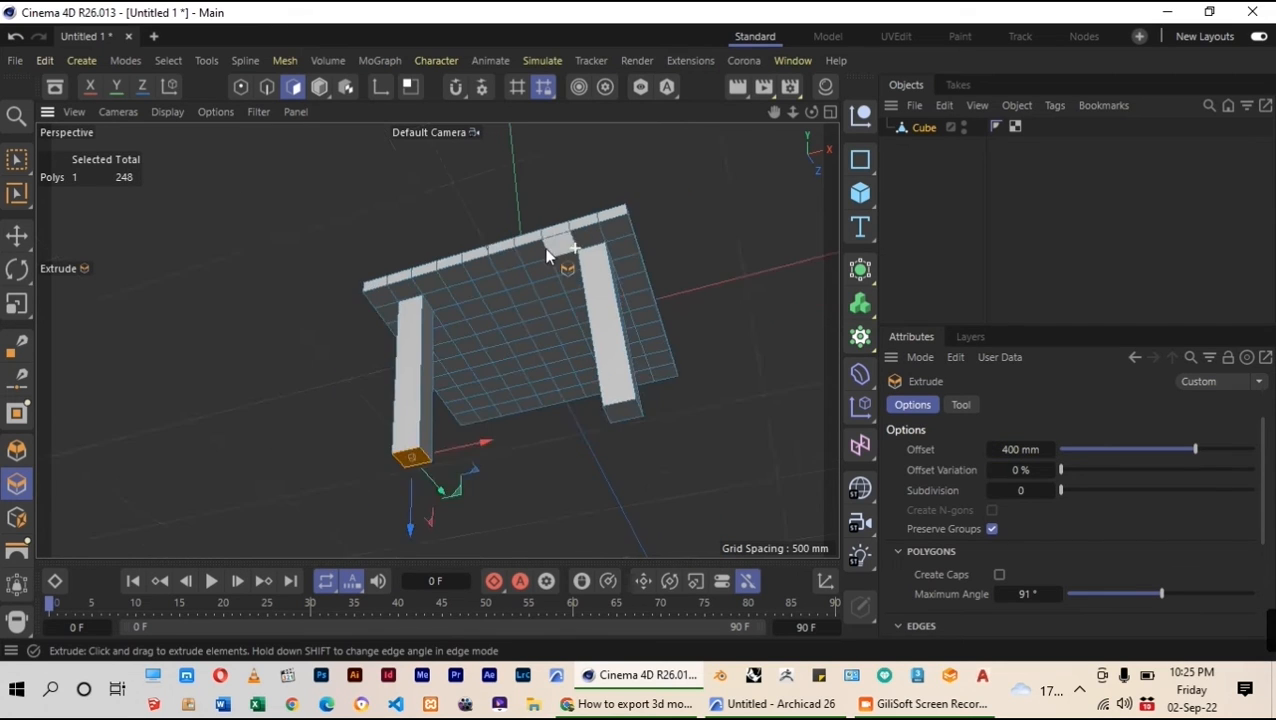
{"action": "scroll", "coordinate": [468, 396], "scroll_direction": "up", "scroll_amount": 5}
{"action": "left_click", "coordinate": [468, 396]}
{"action": "double_click", "coordinate": [1020, 450]}
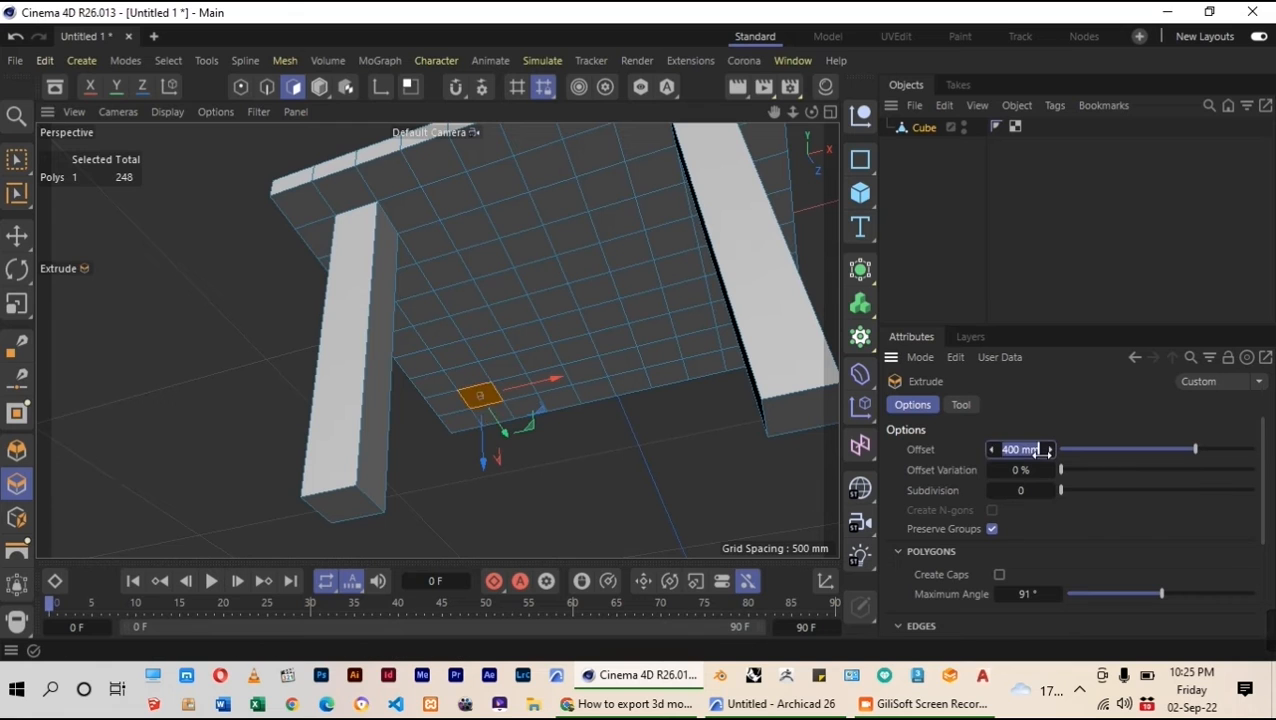
{"action": "key", "text": "Return"}
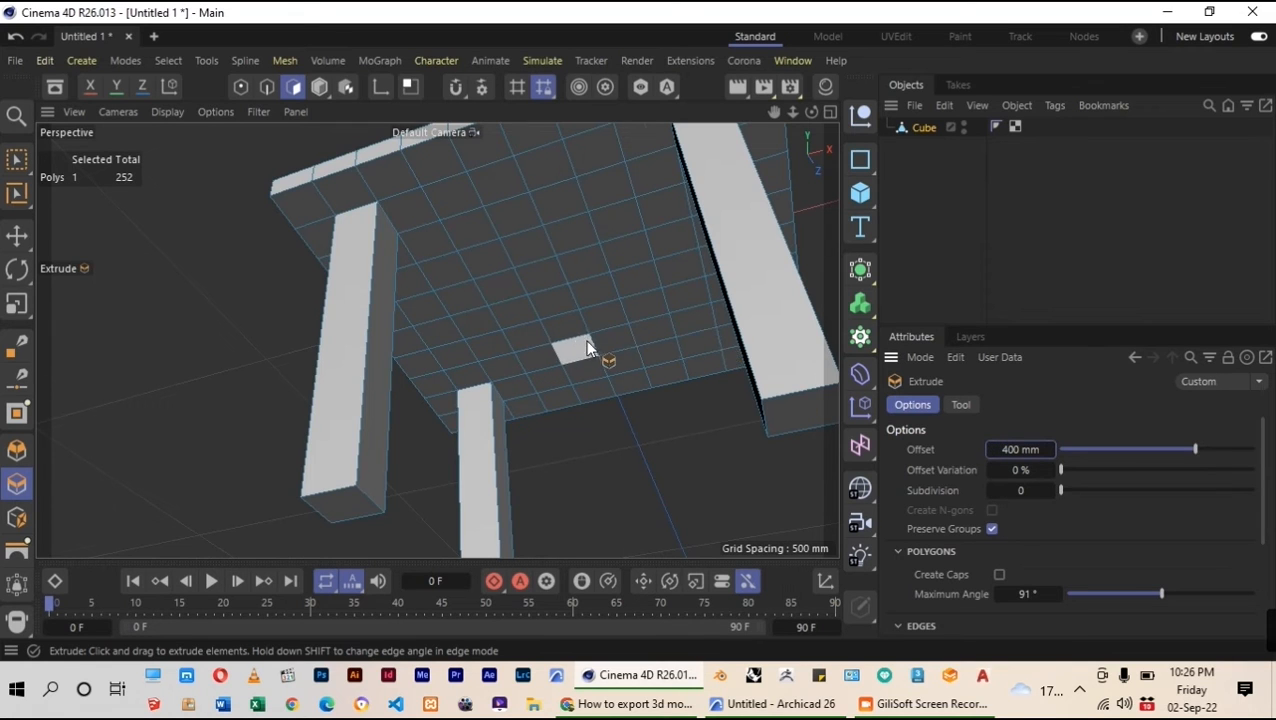
Extrude the underside polygon near the remaining corner by 400 mm as the fourth leg, and return to model mode
{"action": "scroll", "coordinate": [590, 346], "scroll_direction": "down", "scroll_amount": 2}
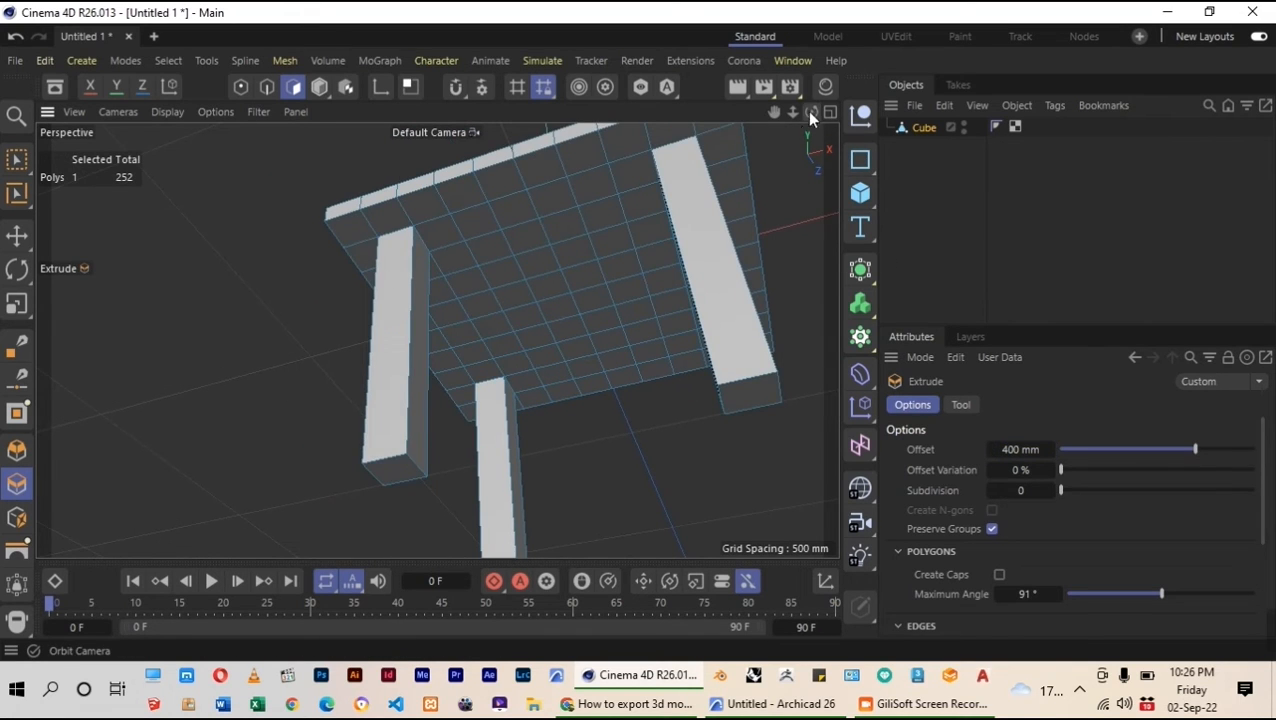
{"action": "left_click_drag", "start_coordinate": [811, 111], "coordinate": [708, 257]}
{"action": "left_click", "coordinate": [704, 262]}
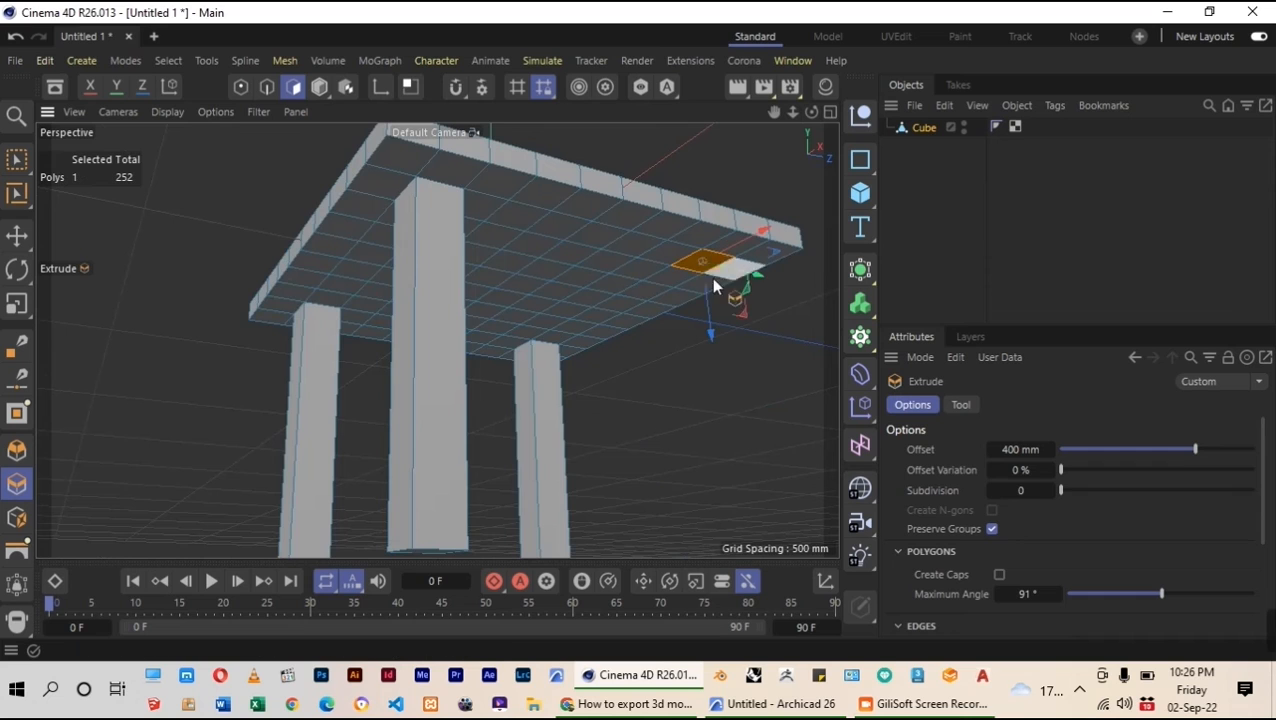
{"action": "double_click", "coordinate": [1020, 450]}
{"action": "key", "text": "Return"}
{"action": "scroll", "coordinate": [588, 342], "scroll_direction": "down", "scroll_amount": 3}
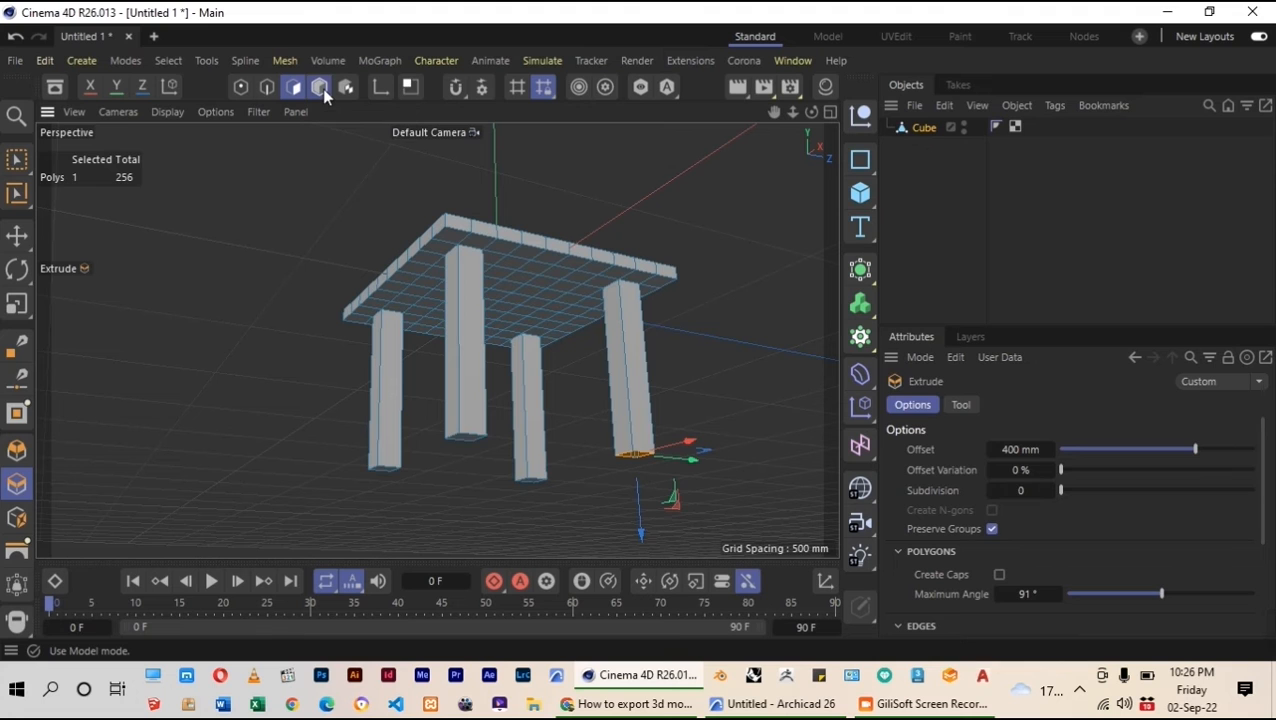
{"action": "left_click", "coordinate": [321, 88]}
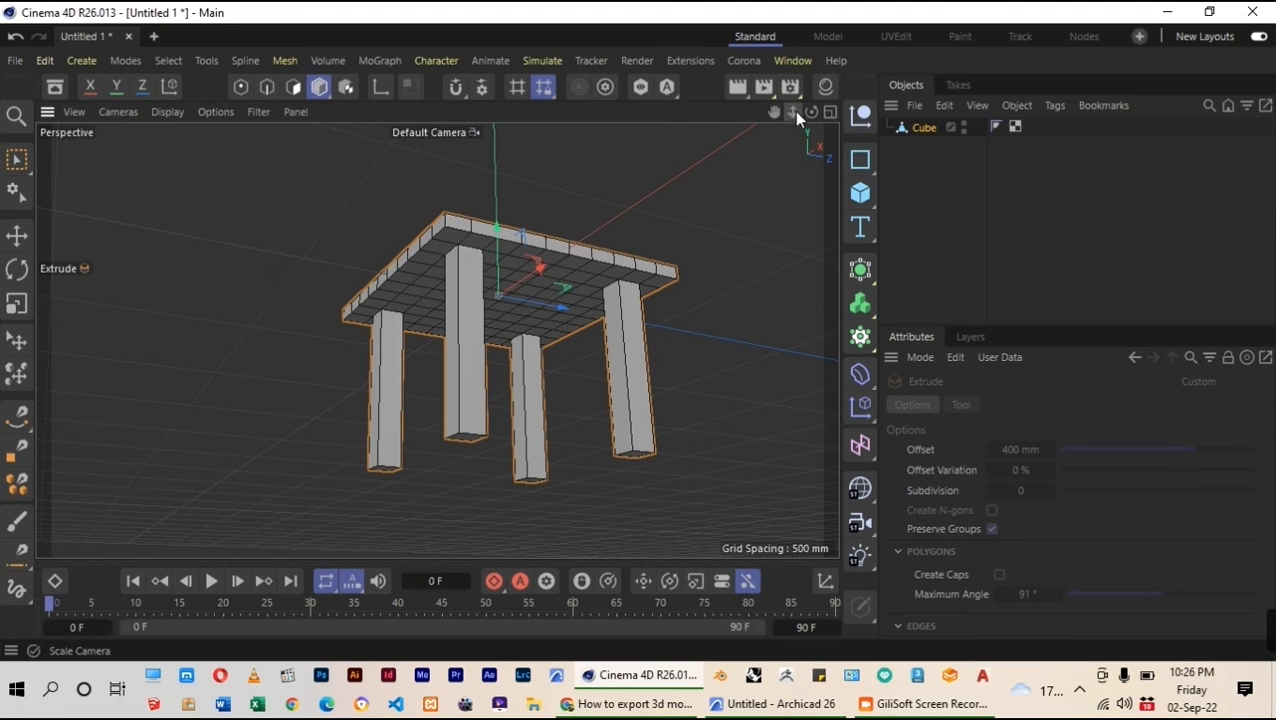
Inspect the finished table from above and show its object information
{"action": "left_click_drag", "start_coordinate": [812, 118], "coordinate": [658, 174]}
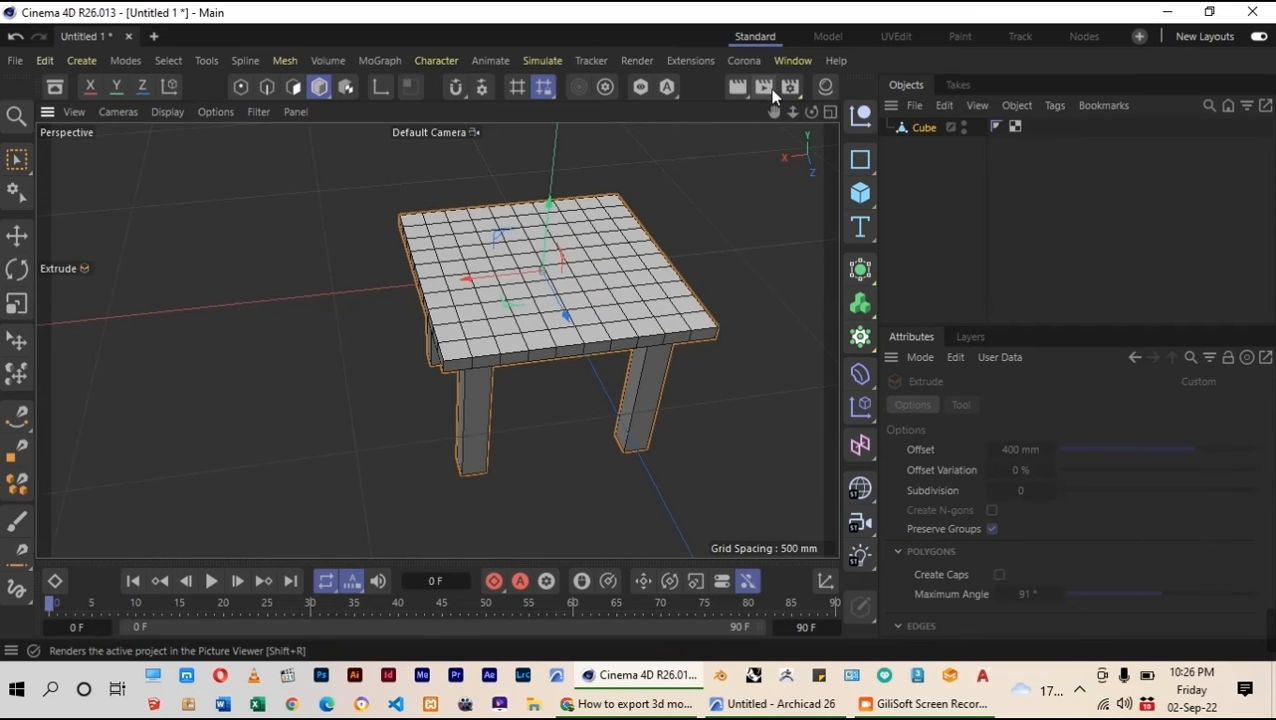
{"action": "left_click_drag", "start_coordinate": [812, 112], "coordinate": [455, 300]}
{"action": "scroll", "coordinate": [458, 198], "scroll_direction": "up", "scroll_amount": 2}
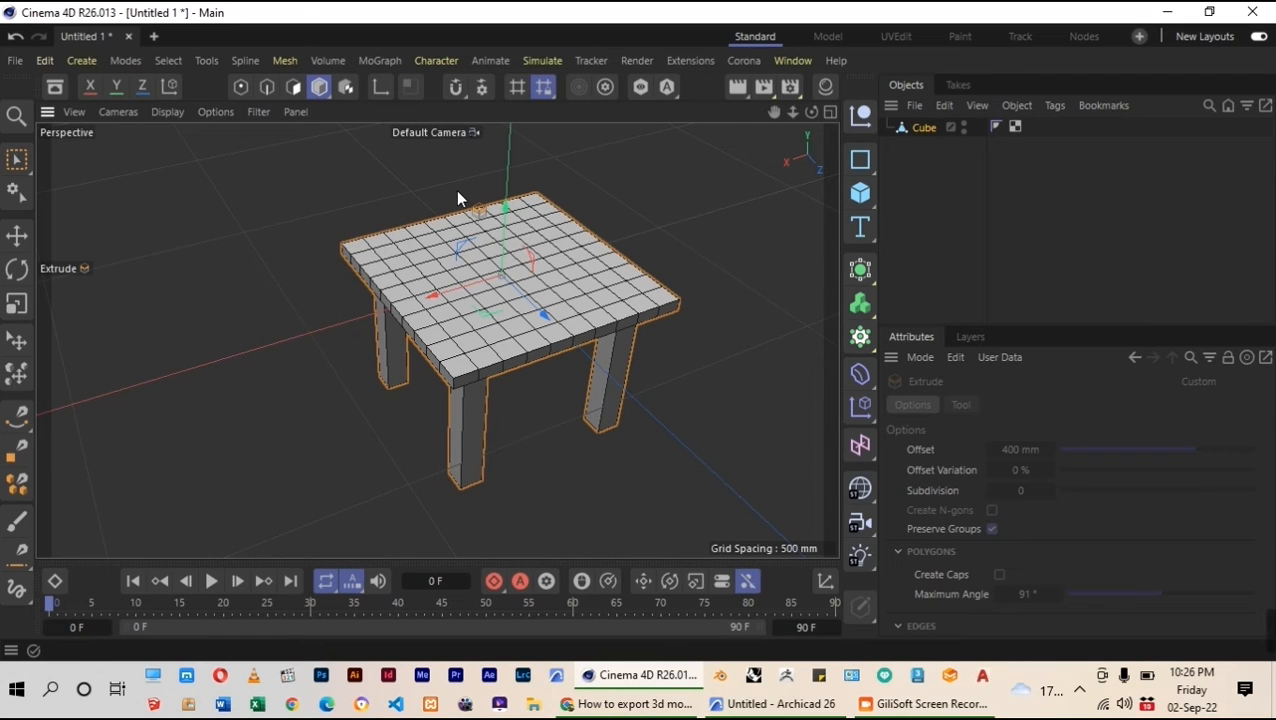
{"action": "right_click", "coordinate": [548, 268]}
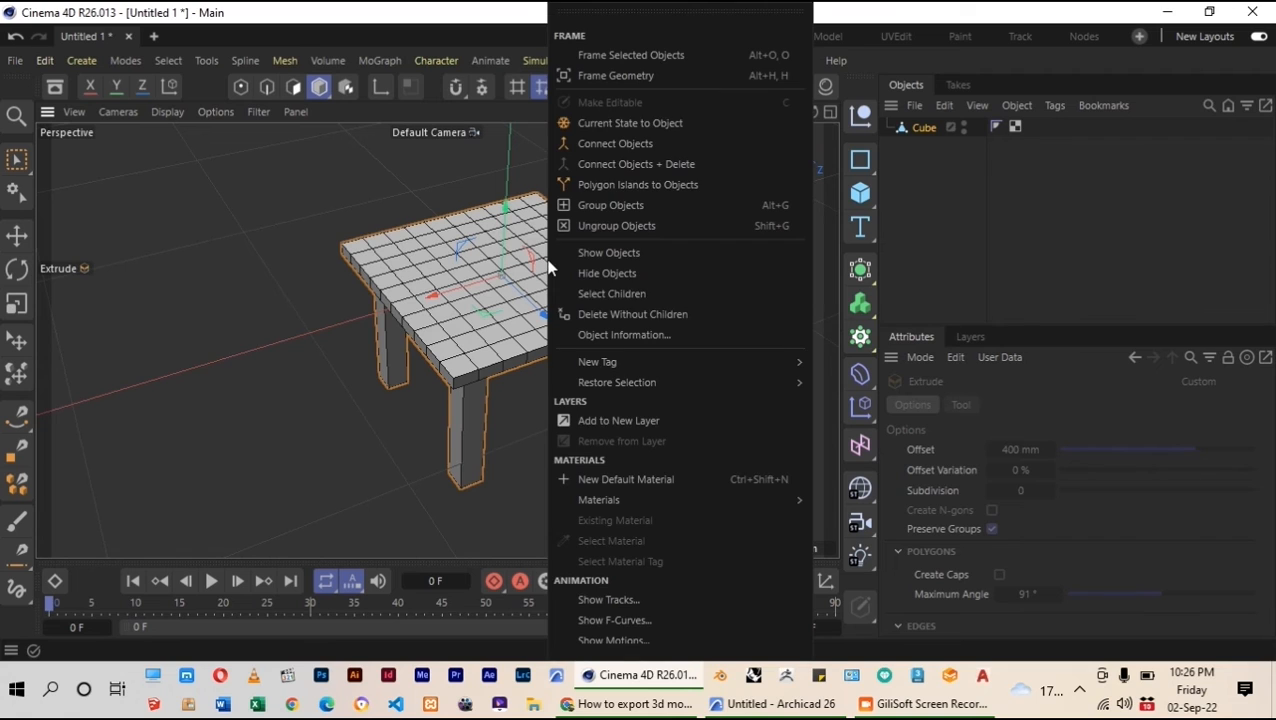
{"action": "left_click", "coordinate": [621, 334]}
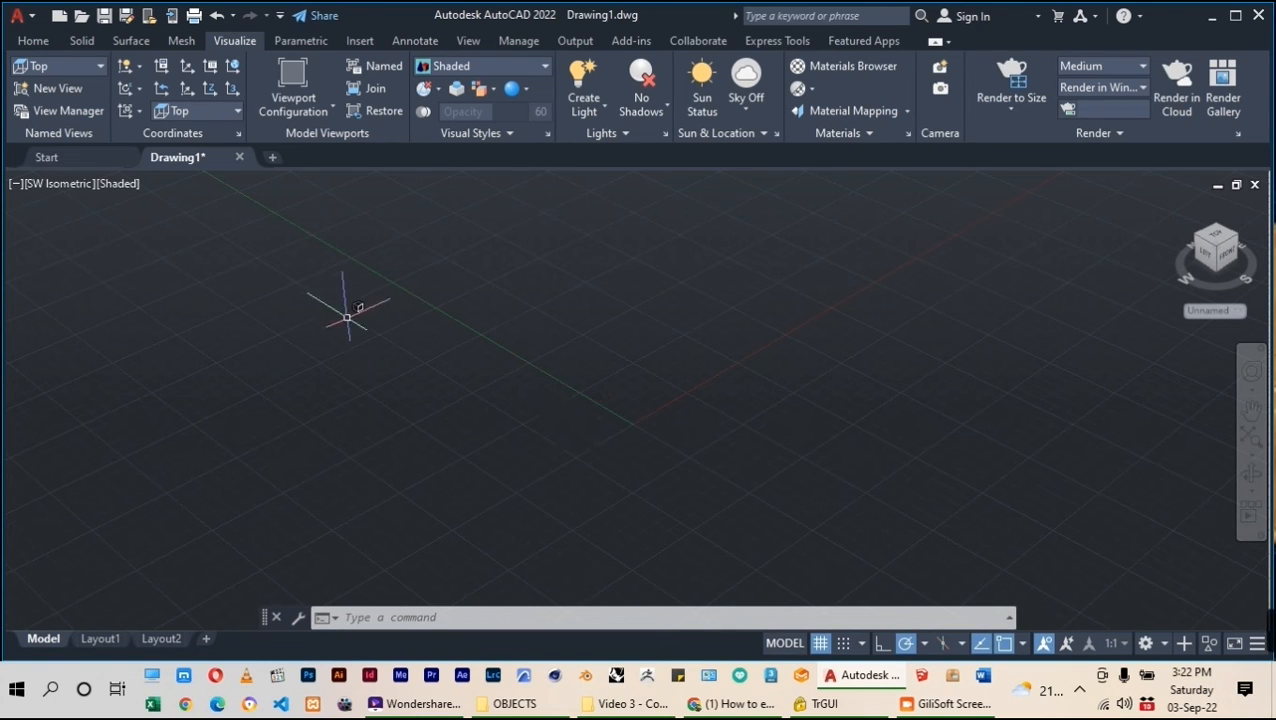
Create a solid box 600 × 600 with a height of 30 as the tabletop
{"action": "left_click", "coordinate": [1145, 644]}
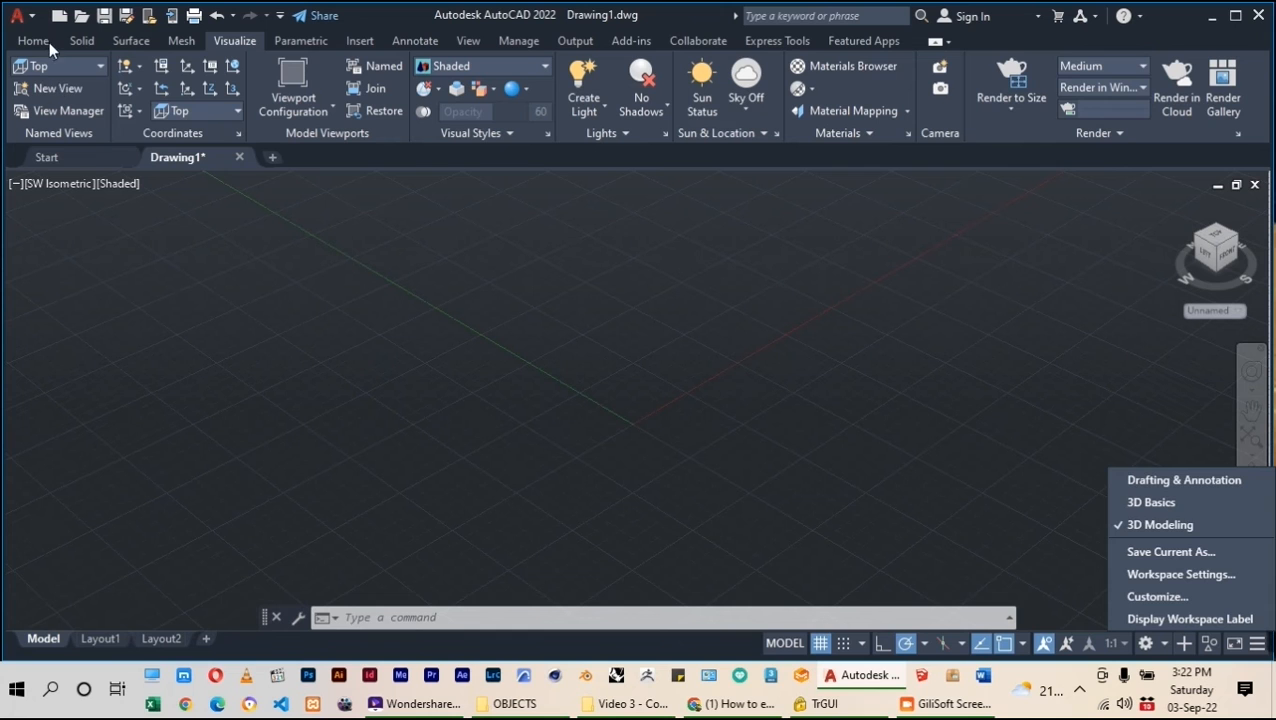
{"action": "left_click", "coordinate": [82, 46]}
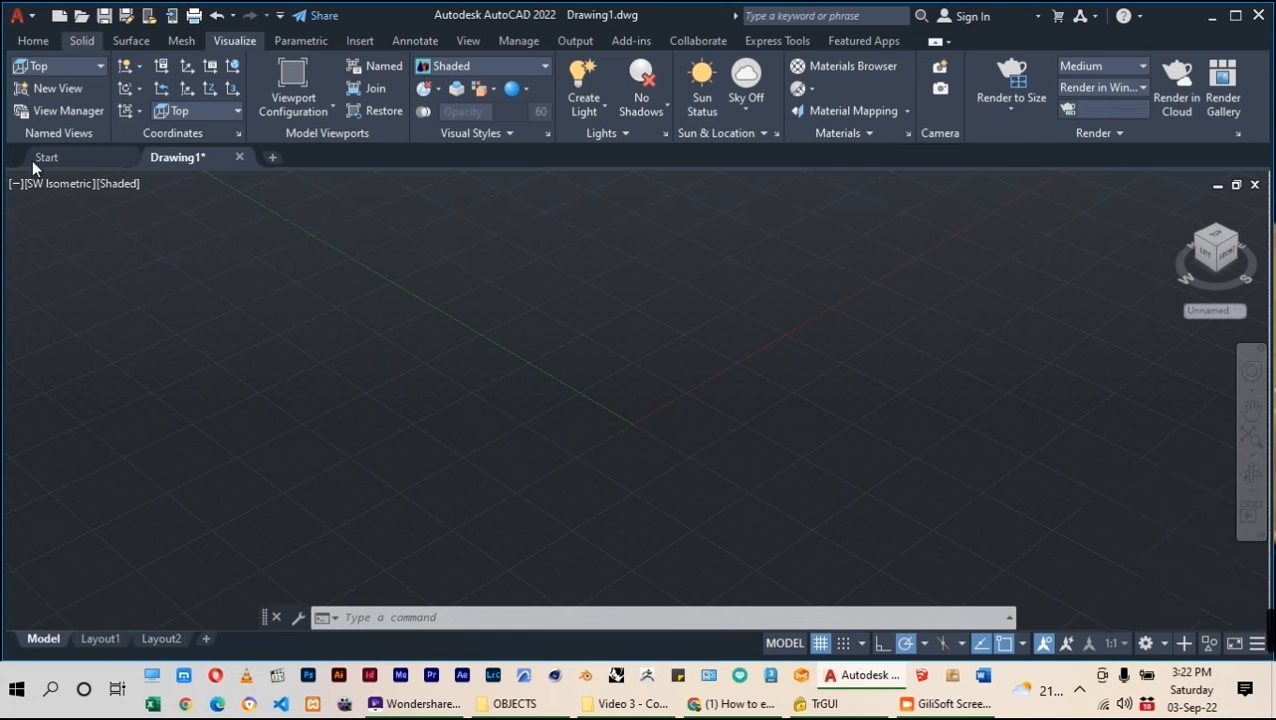
{"action": "left_click", "coordinate": [86, 41]}
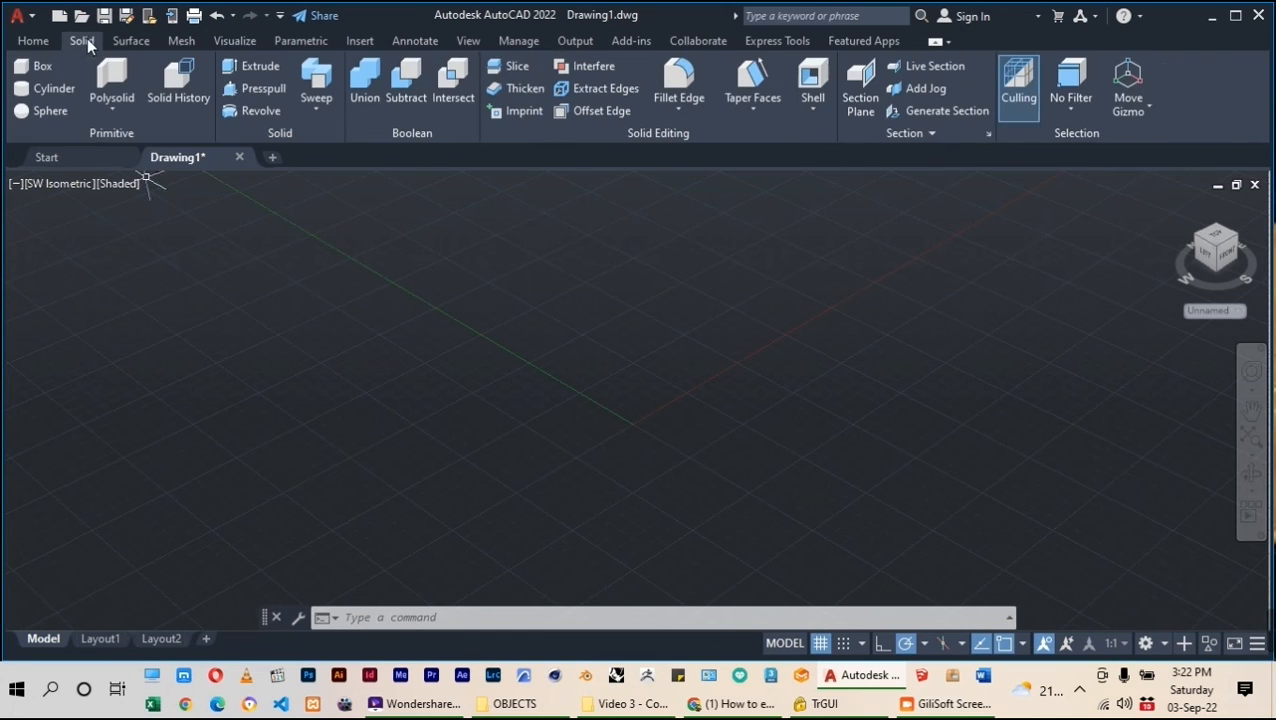
{"action": "left_click", "coordinate": [40, 72]}
{"action": "left_click", "coordinate": [507, 362]}
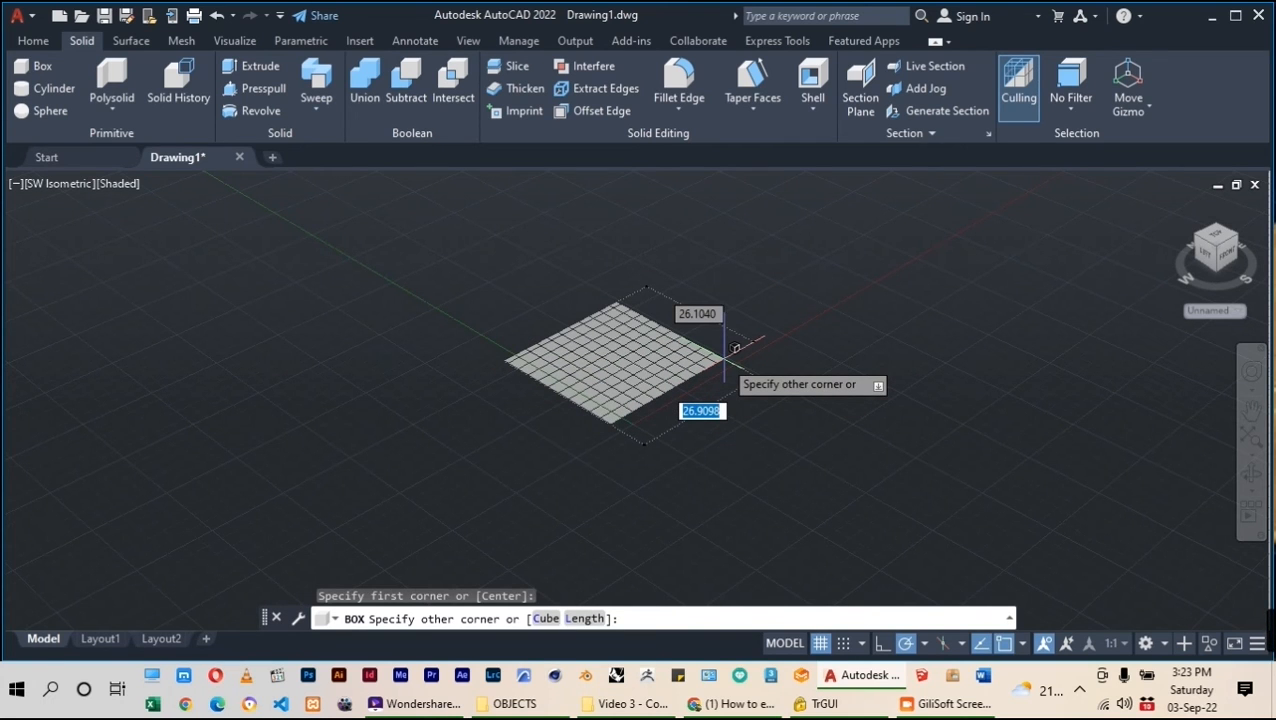
{"action": "type", "text": "600"}
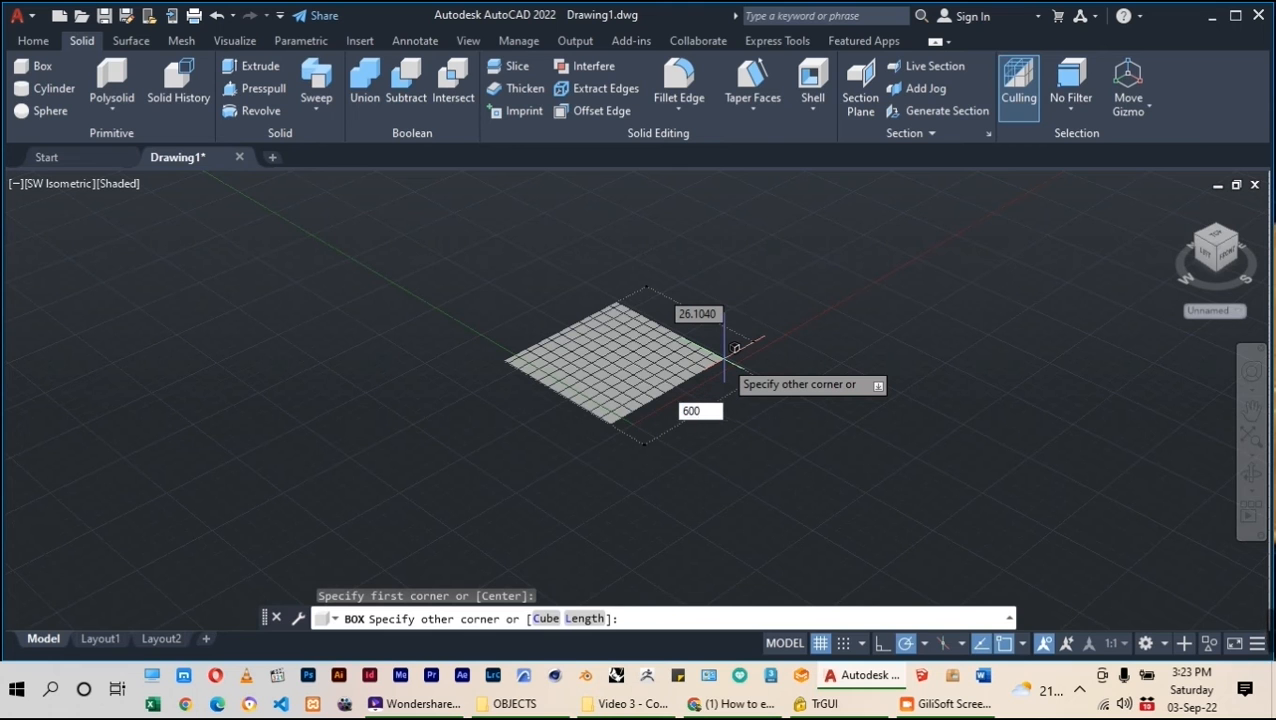
{"action": "key", "text": "Tab"}
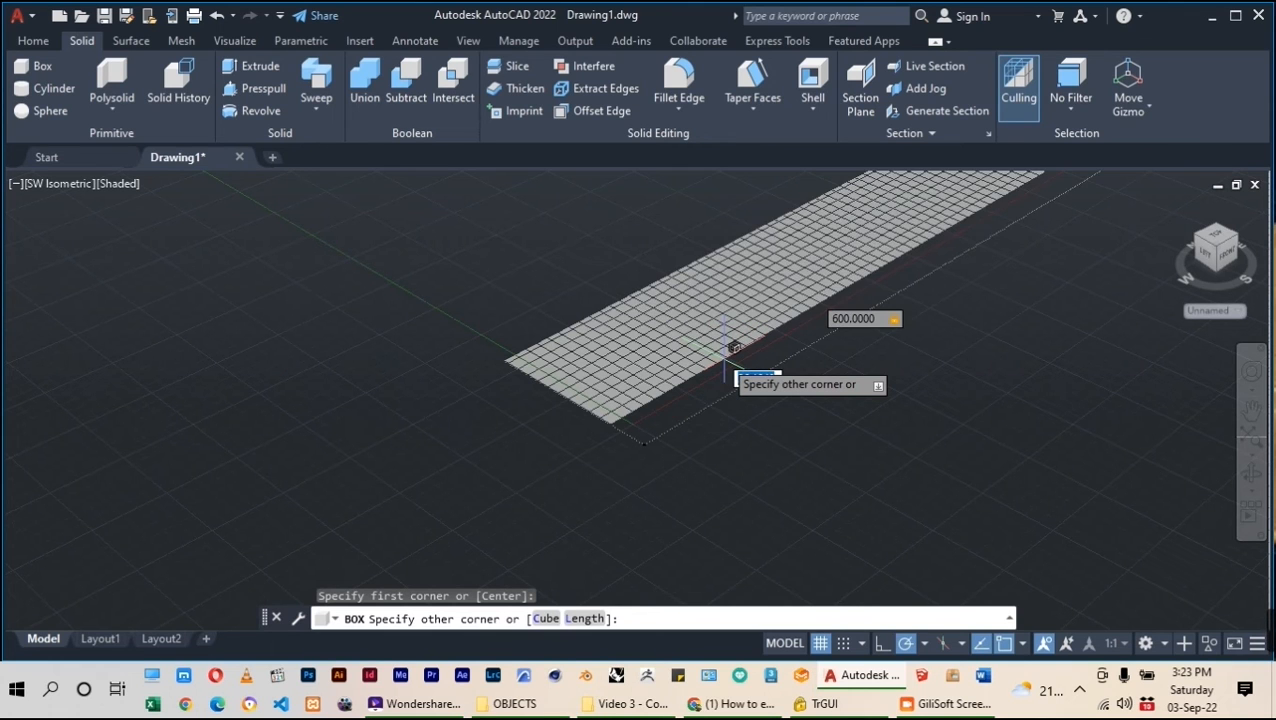
{"action": "type", "text": "600"}
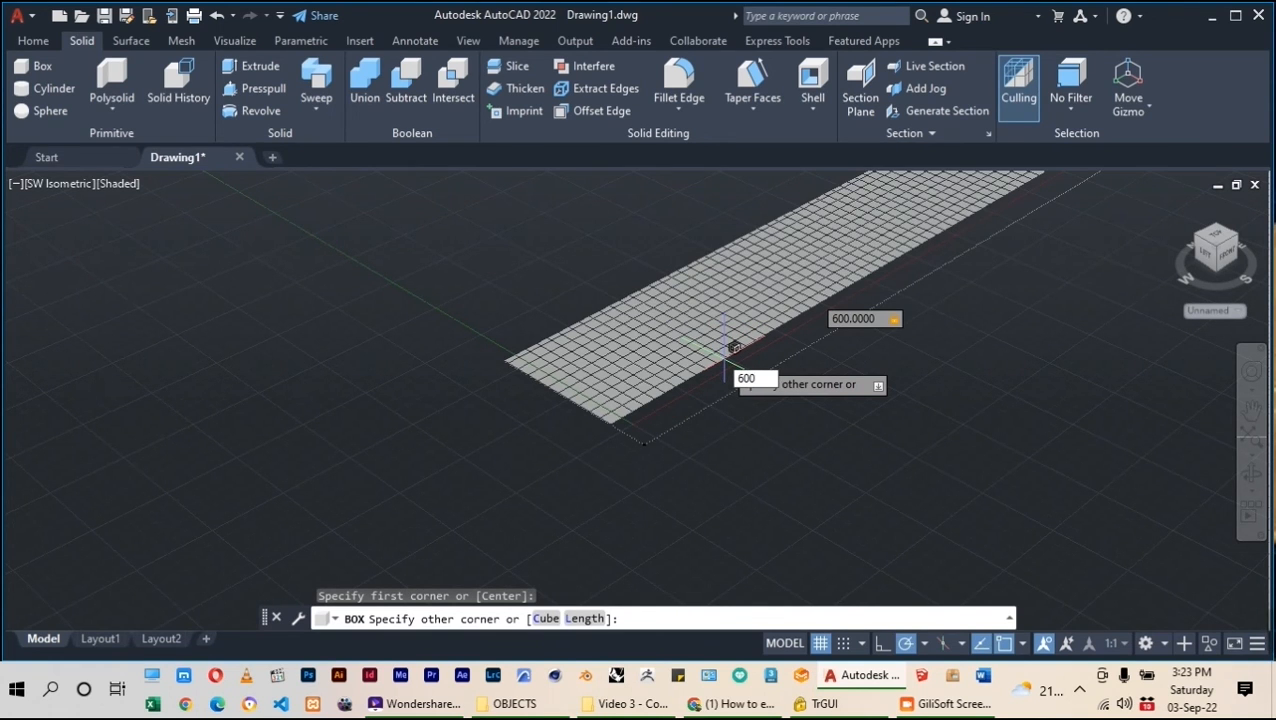
{"action": "key", "text": "Return"}
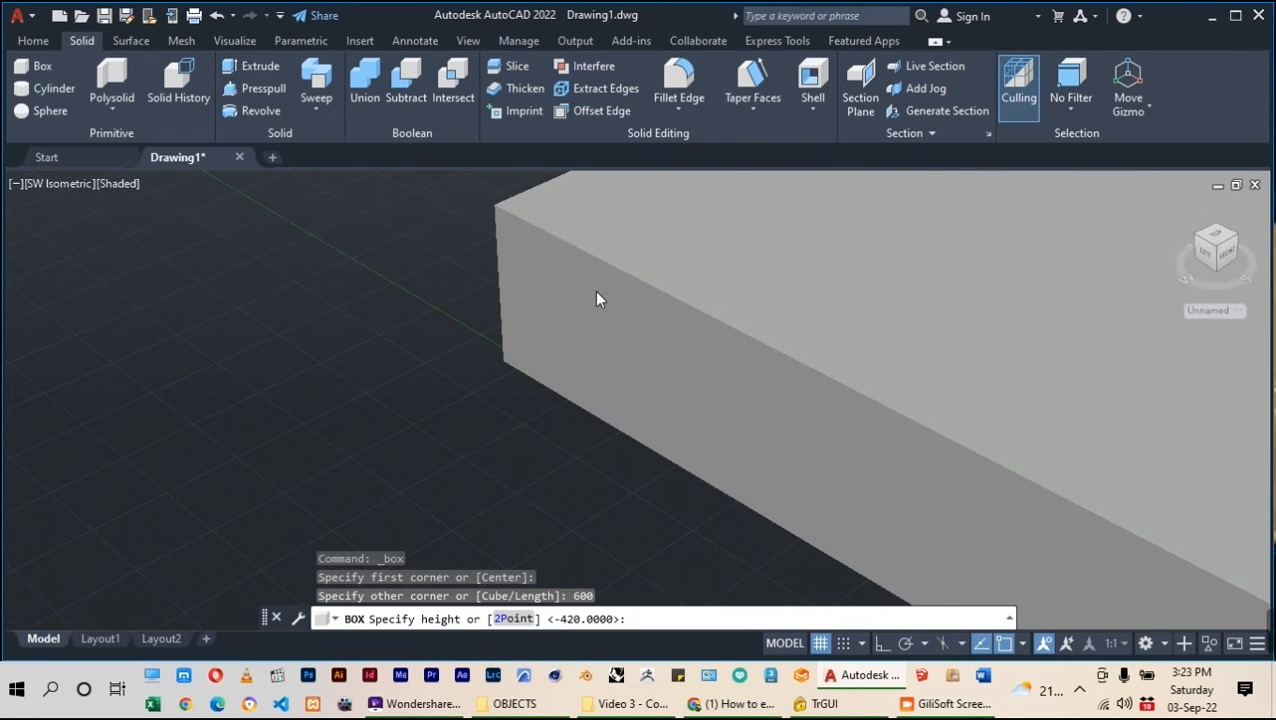
{"action": "type", "text": "30"}
{"action": "key", "text": "Return"}
{"action": "scroll", "coordinate": [832, 316], "scroll_direction": "down", "scroll_amount": 5}
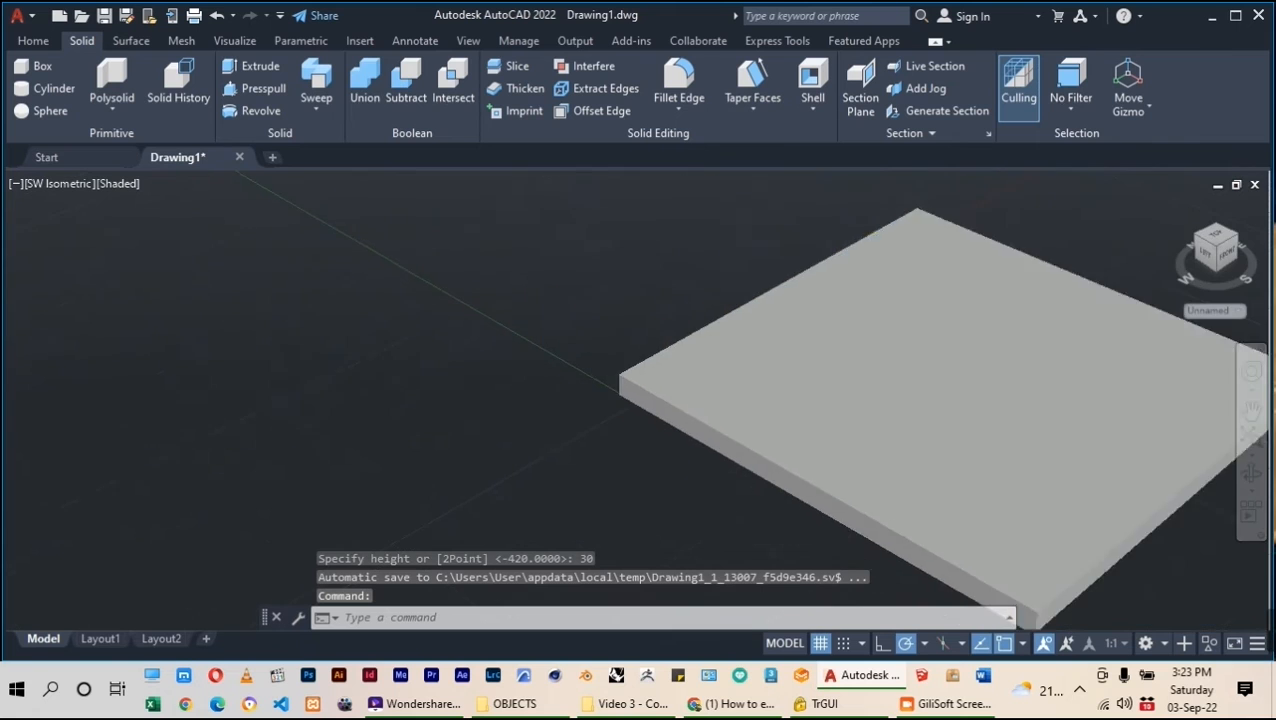
{"action": "scroll", "coordinate": [826, 447], "scroll_direction": "up", "scroll_amount": 3}
{"action": "scroll", "coordinate": [367, 342], "scroll_direction": "down", "scroll_amount": 4}
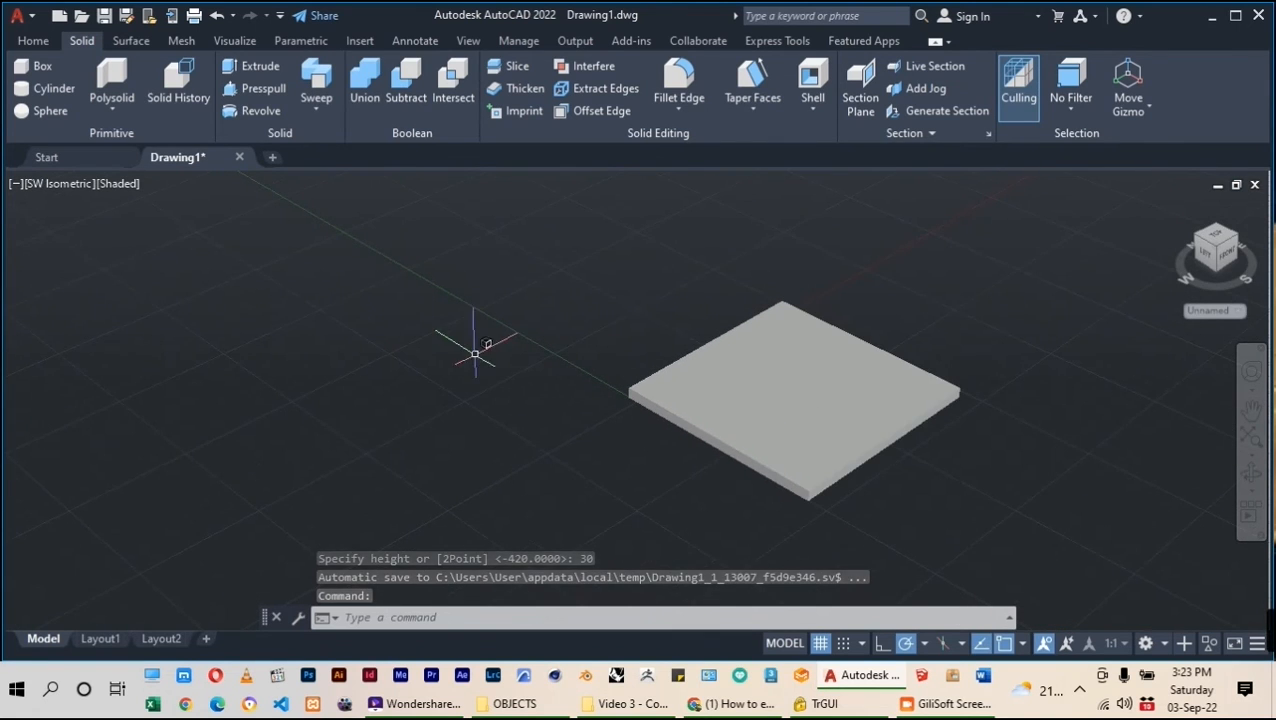
{"action": "scroll", "coordinate": [753, 422], "scroll_direction": "up", "scroll_amount": 3}
{"action": "scroll", "coordinate": [619, 287], "scroll_direction": "down", "scroll_amount": 2}
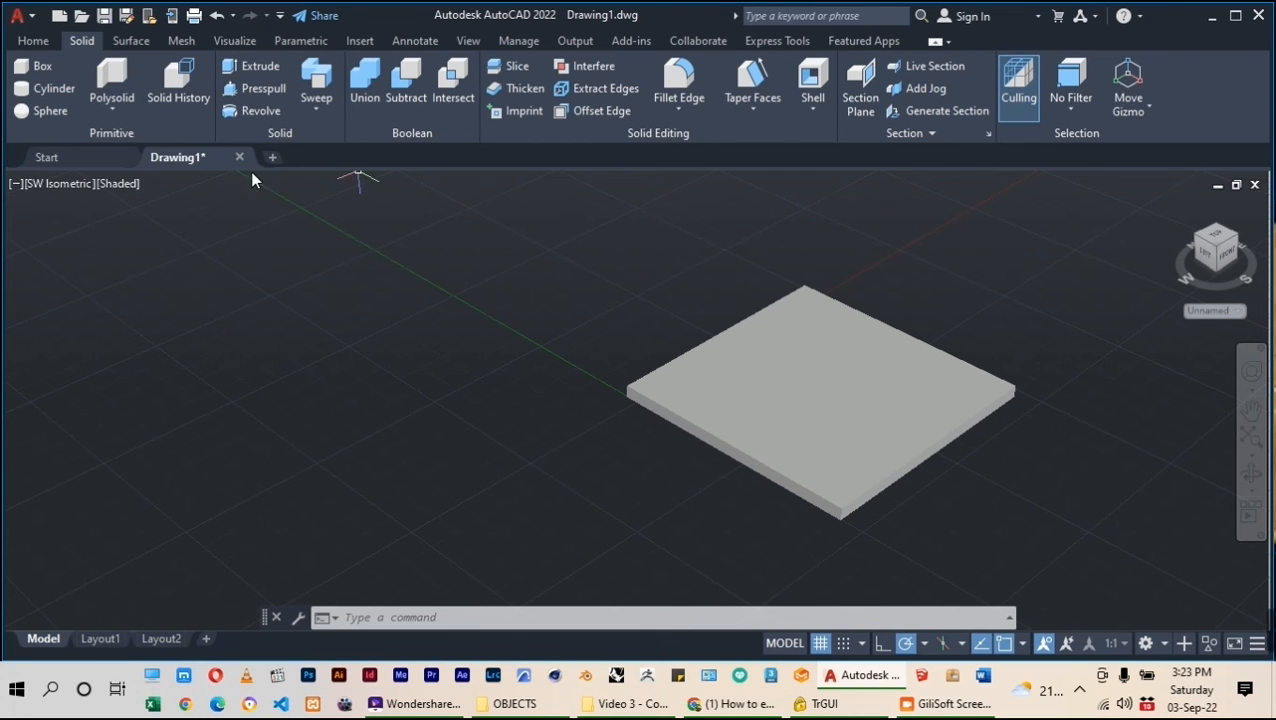
Create a 50 × 50 solid box extending 420 downward beside the tabletop as the first leg
{"action": "key", "text": "ctrl+a"}
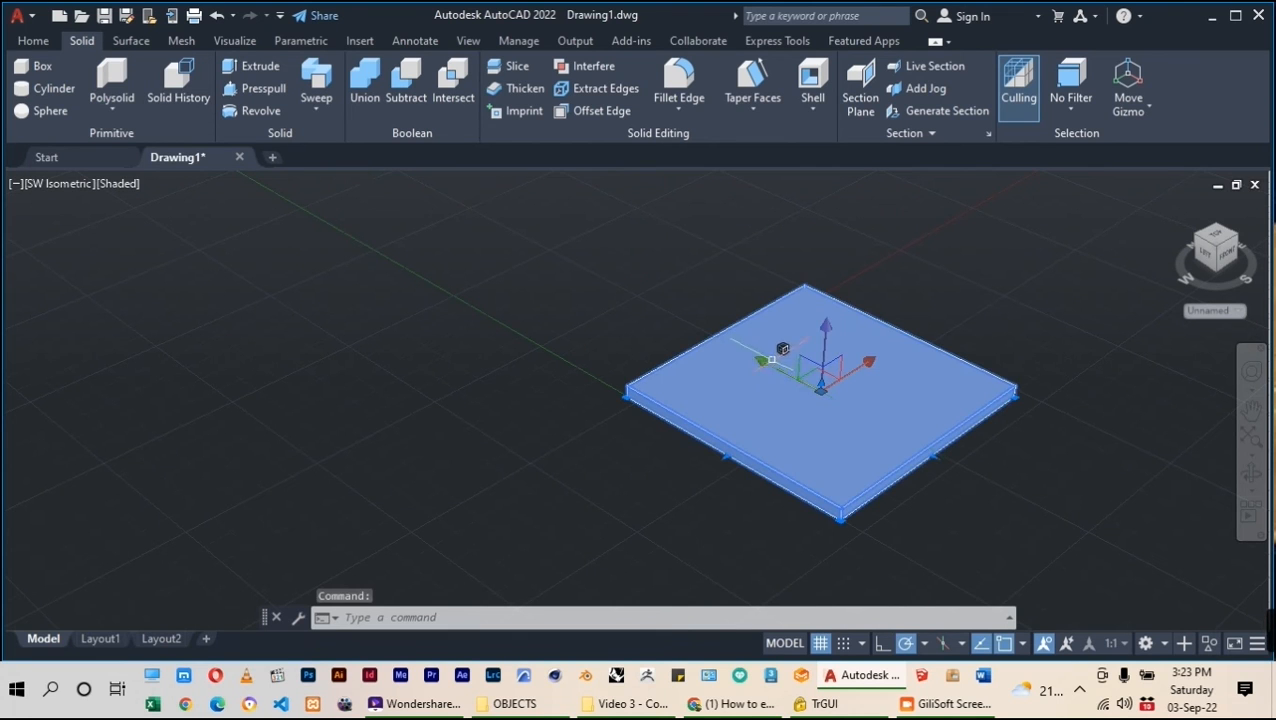
{"action": "left_click", "coordinate": [49, 65]}
{"action": "left_click", "coordinate": [530, 308]}
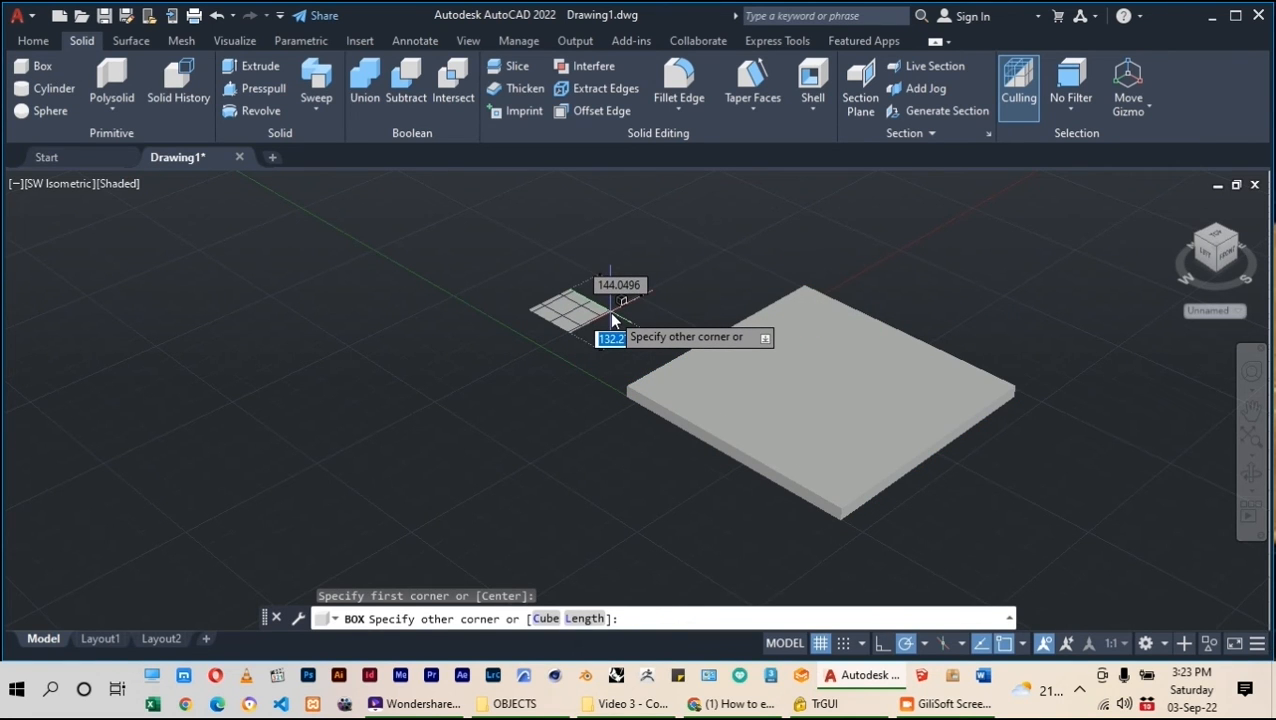
{"action": "type", "text": "50"}
{"action": "key", "text": "Tab"}
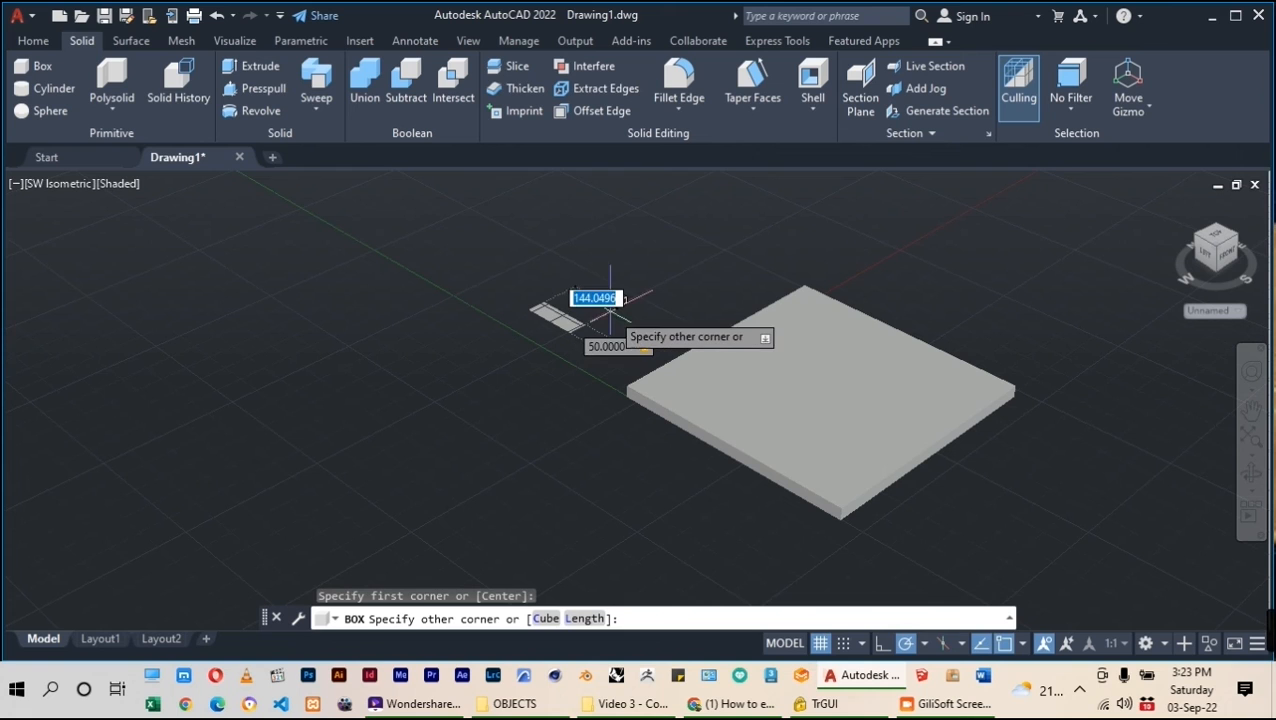
{"action": "type", "text": "50"}
{"action": "key", "text": "Return"}
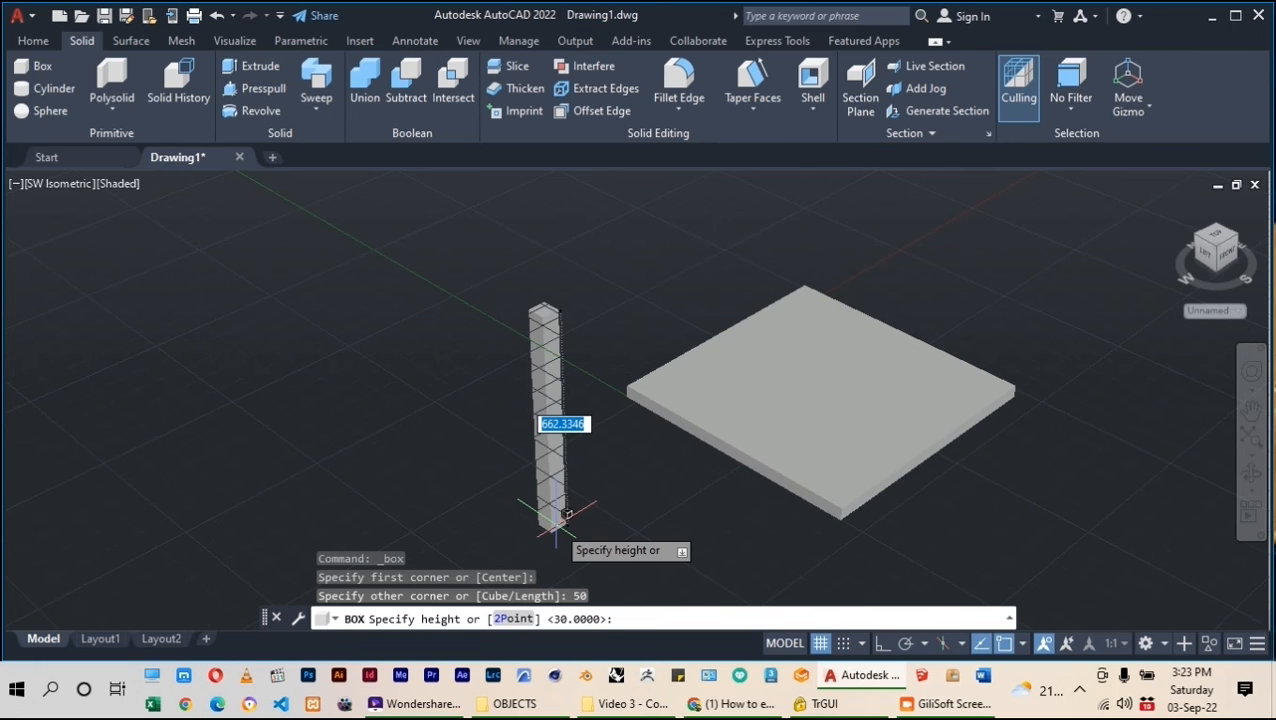
{"action": "type", "text": "420"}
{"action": "key", "text": "Return"}
{"action": "scroll", "coordinate": [600, 390], "scroll_direction": "down", "scroll_amount": 3}
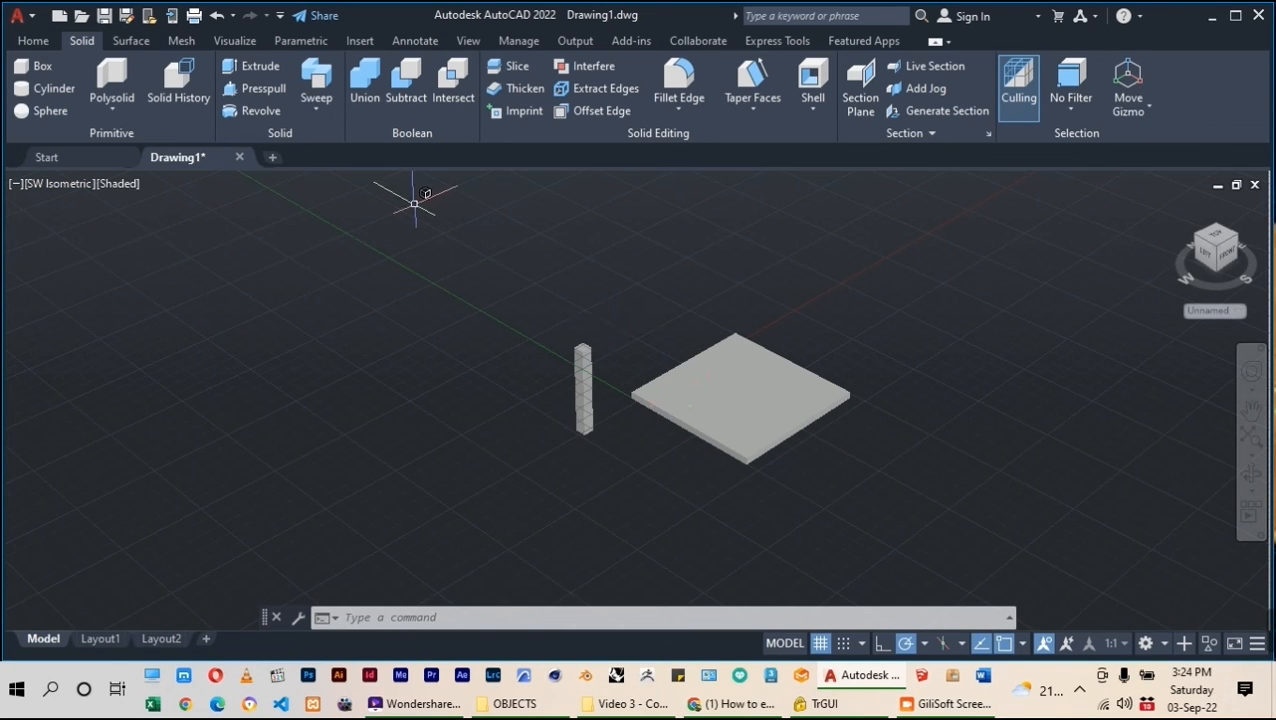
Switch the viewport's visual style to Wireframe
{"action": "left_click", "coordinate": [228, 42]}
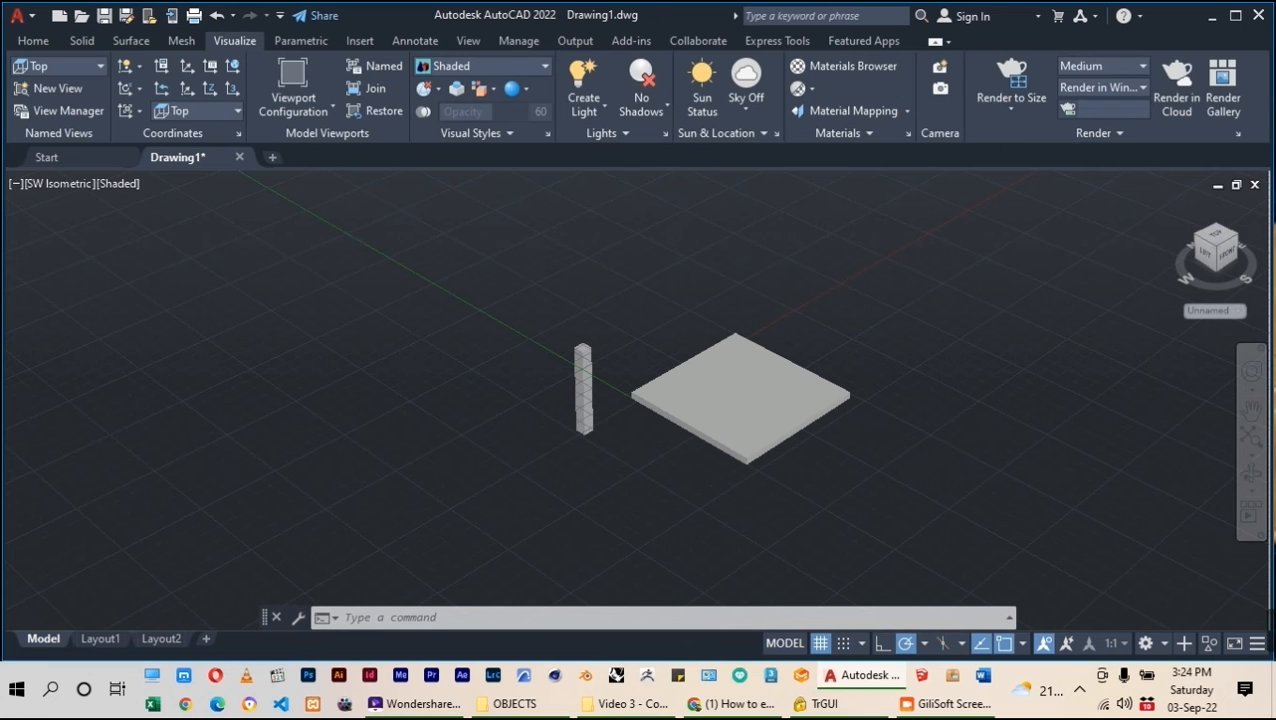
{"action": "left_click", "coordinate": [450, 66]}
{"action": "left_click", "coordinate": [472, 262]}
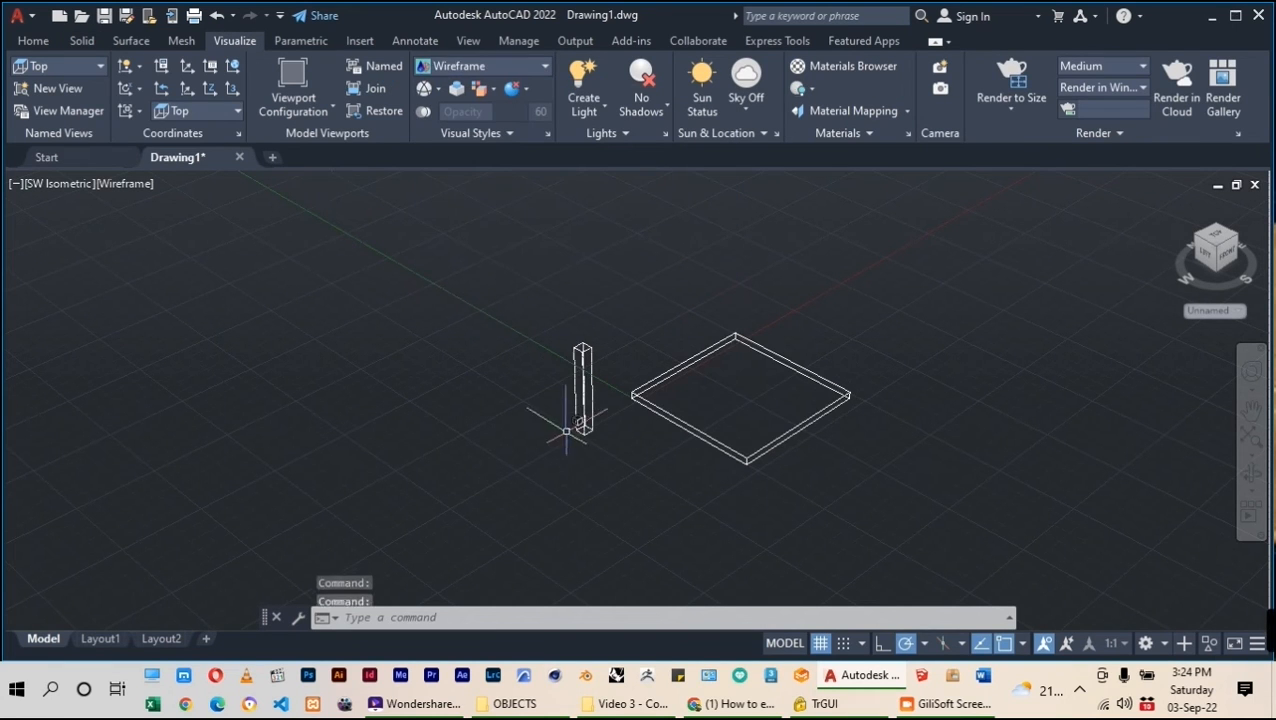
Move the leg by its top outer corner onto the underside corner of the tabletop nearest to it
{"action": "scroll", "coordinate": [576, 382], "scroll_direction": "up", "scroll_amount": 2}
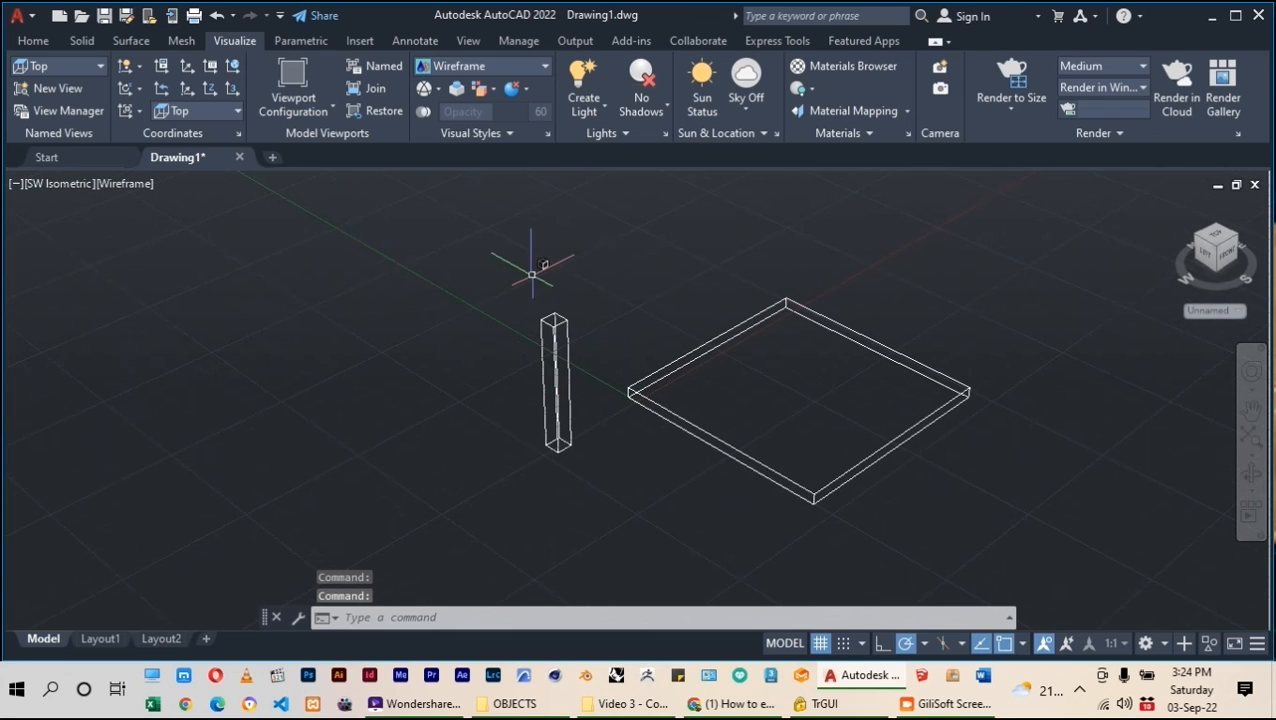
{"action": "left_click", "coordinate": [550, 320]}
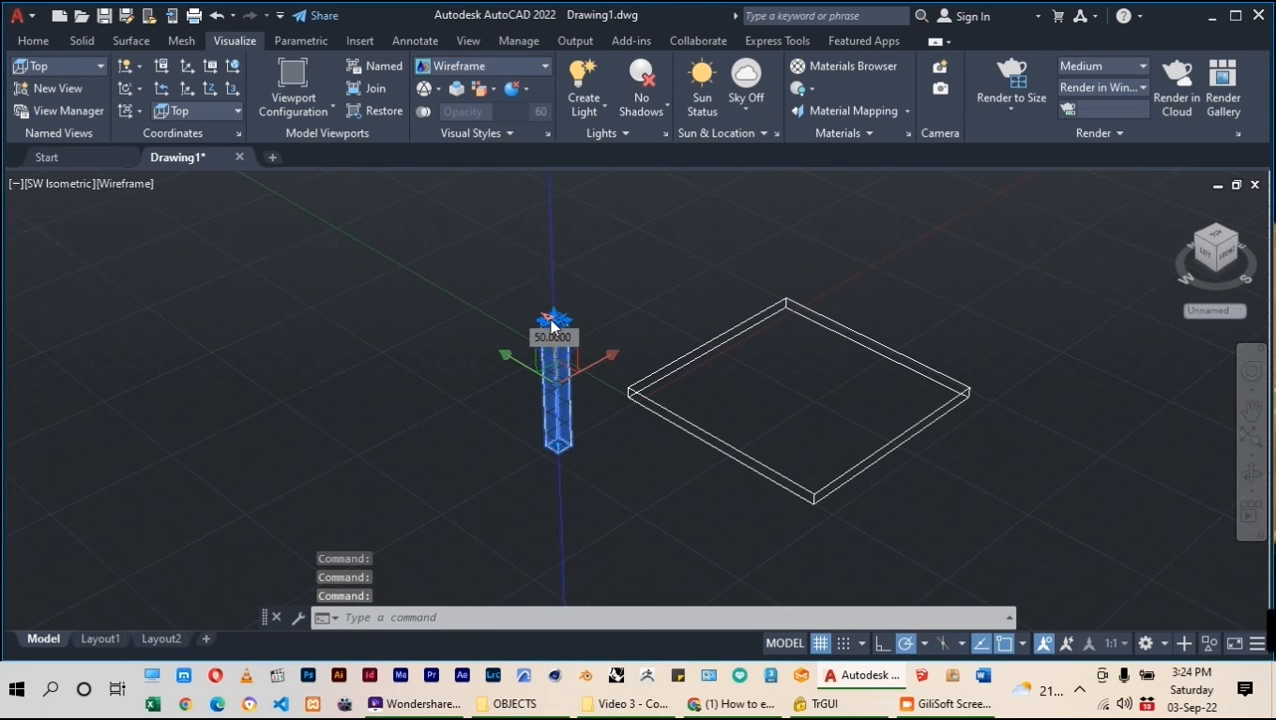
{"action": "type", "text": "M"}
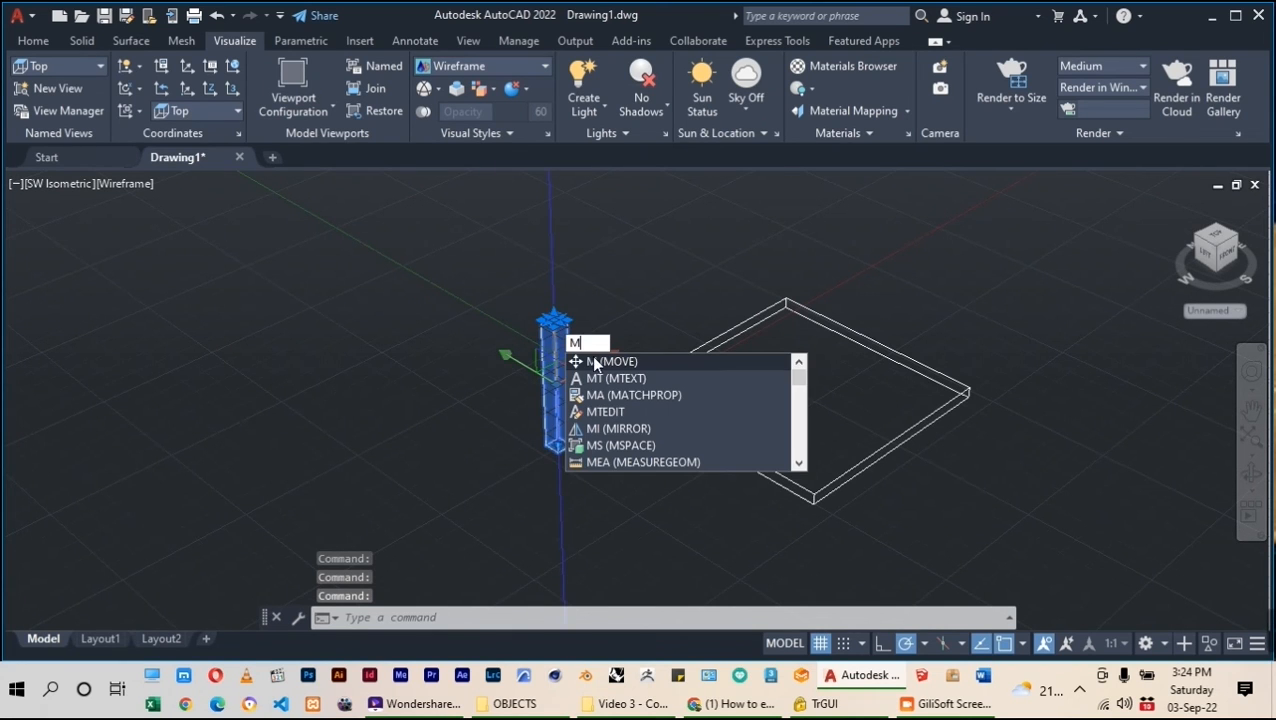
{"action": "key", "text": "Return"}
{"action": "scroll", "coordinate": [540, 320], "scroll_direction": "up", "scroll_amount": 2}
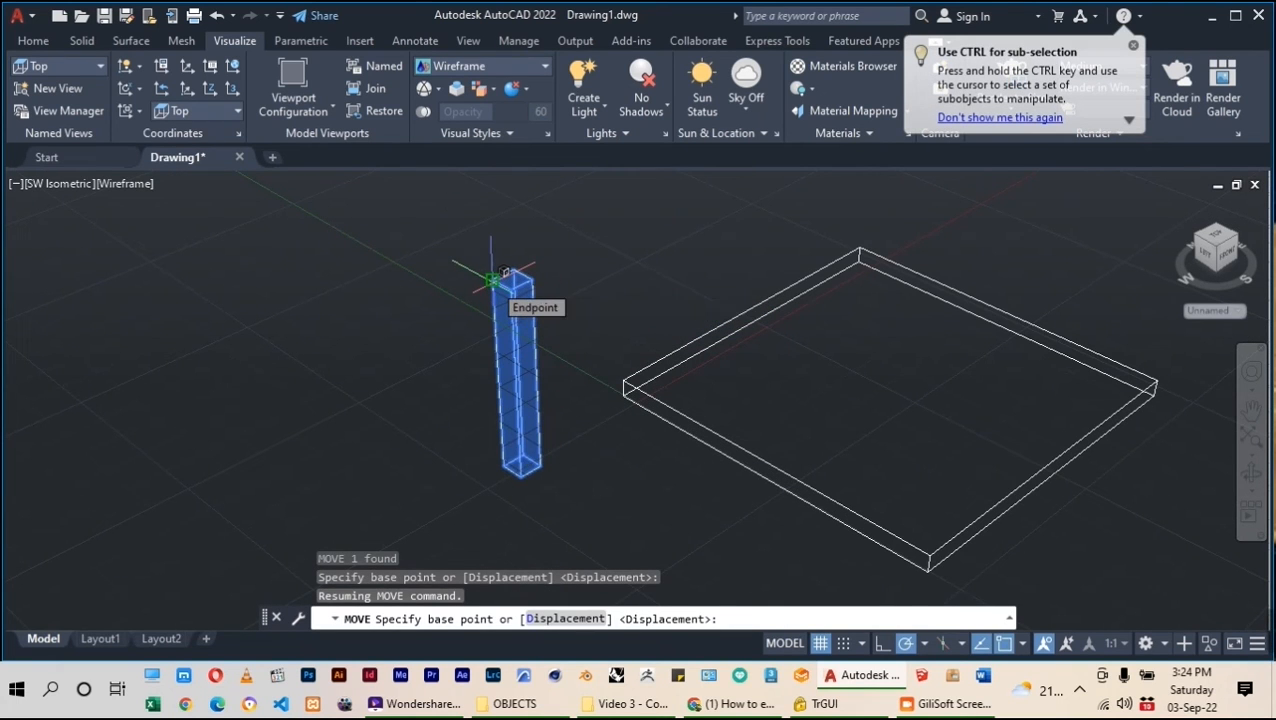
{"action": "left_click", "coordinate": [491, 280]}
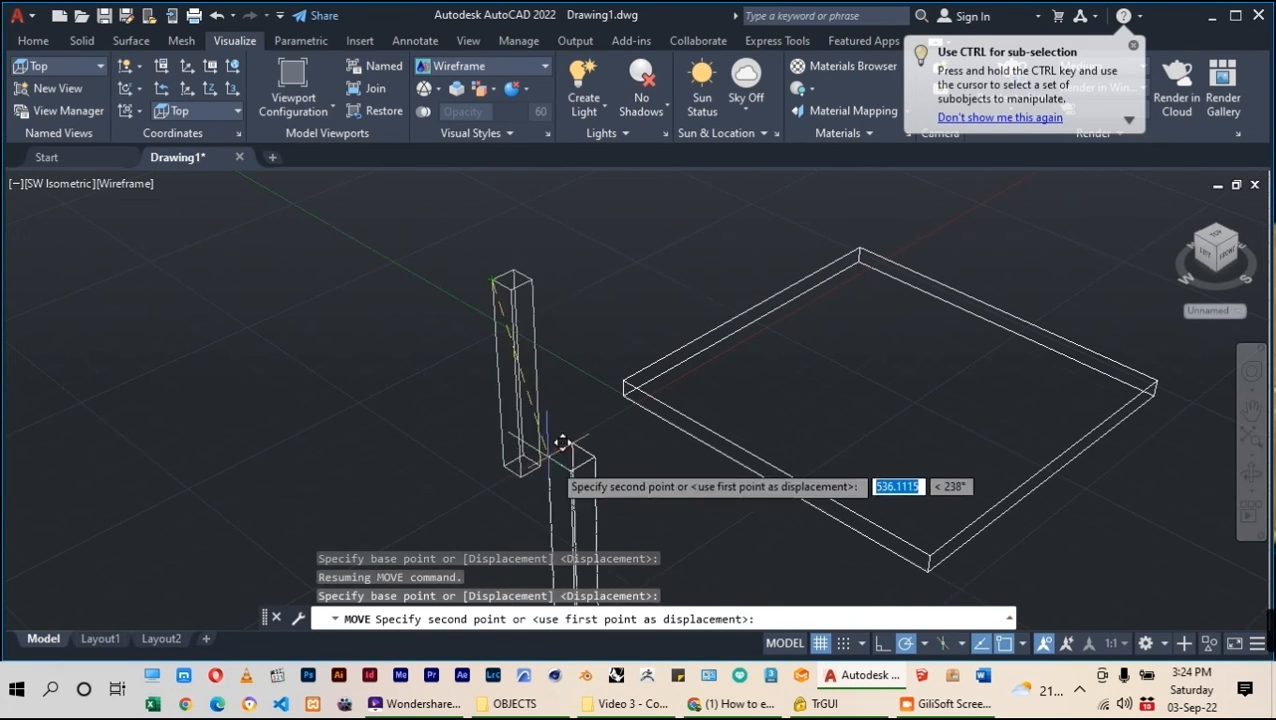
{"action": "left_click", "coordinate": [622, 394]}
{"action": "scroll", "coordinate": [560, 330], "scroll_direction": "down", "scroll_amount": 1}
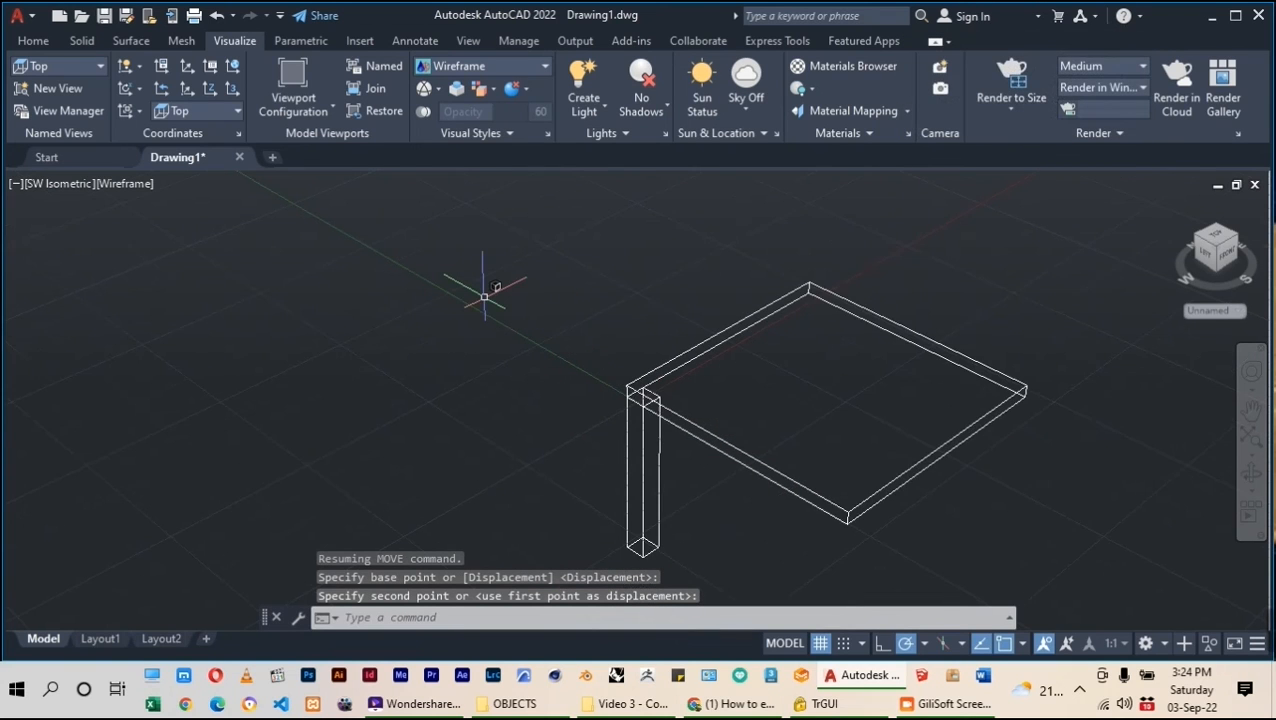
{"action": "scroll", "coordinate": [484, 297], "scroll_direction": "down", "scroll_amount": 3}
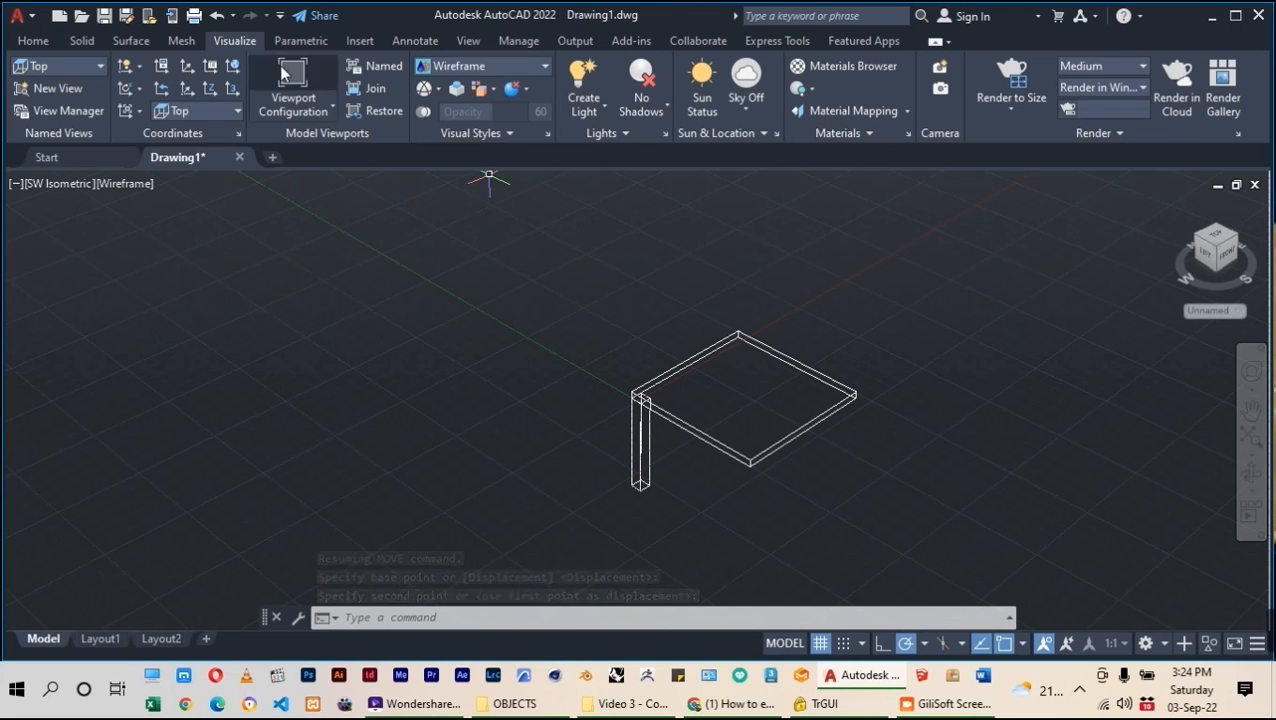
Copy the leg from its top front corner to the tabletop's front underside corner as the second leg
{"action": "left_click", "coordinate": [33, 41]}
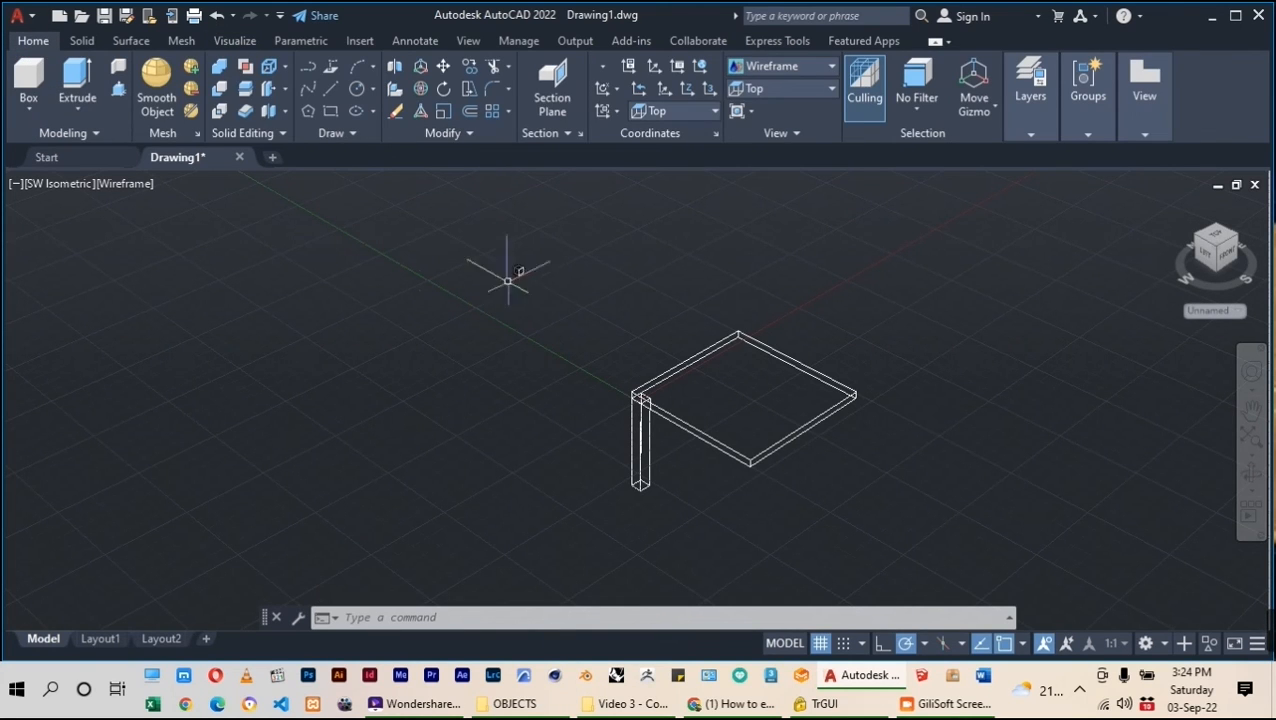
{"action": "left_click", "coordinate": [642, 445]}
{"action": "scroll", "coordinate": [665, 443], "scroll_direction": "up", "scroll_amount": 2}
{"action": "scroll", "coordinate": [665, 443], "scroll_direction": "up", "scroll_amount": 3}
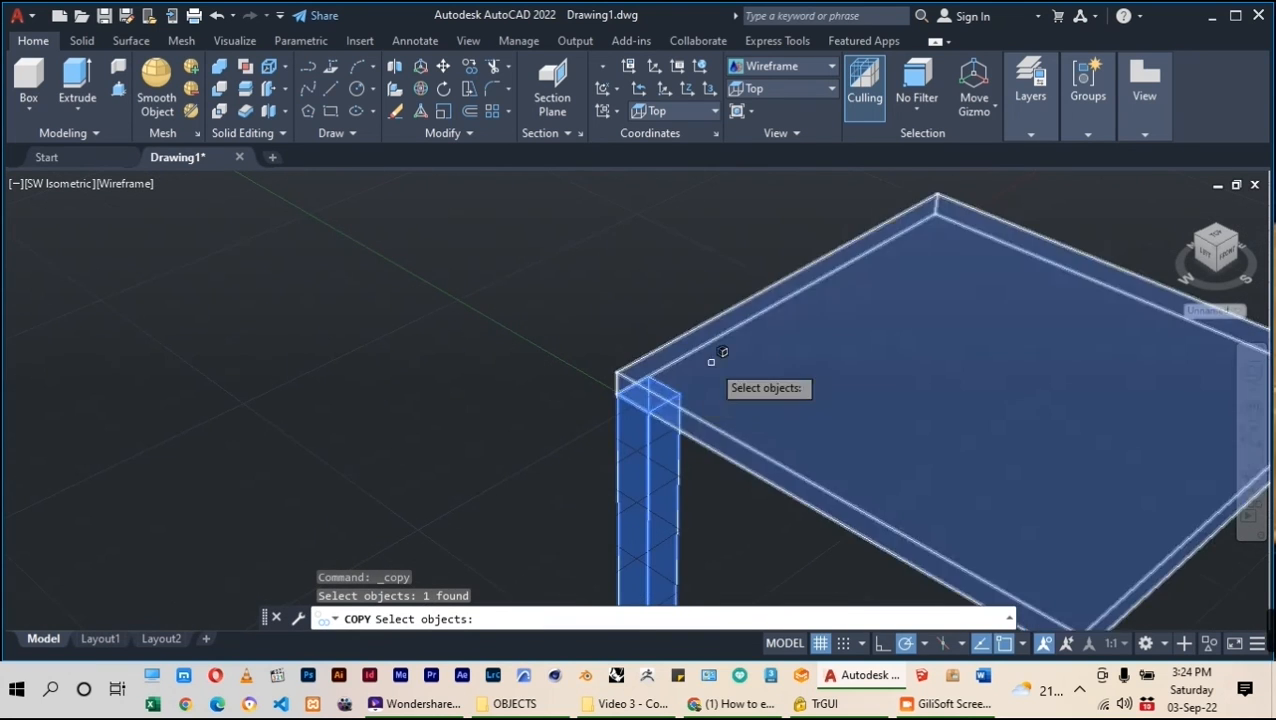
{"action": "scroll", "coordinate": [712, 358], "scroll_direction": "down", "scroll_amount": 1}
{"action": "key", "text": "Return"}
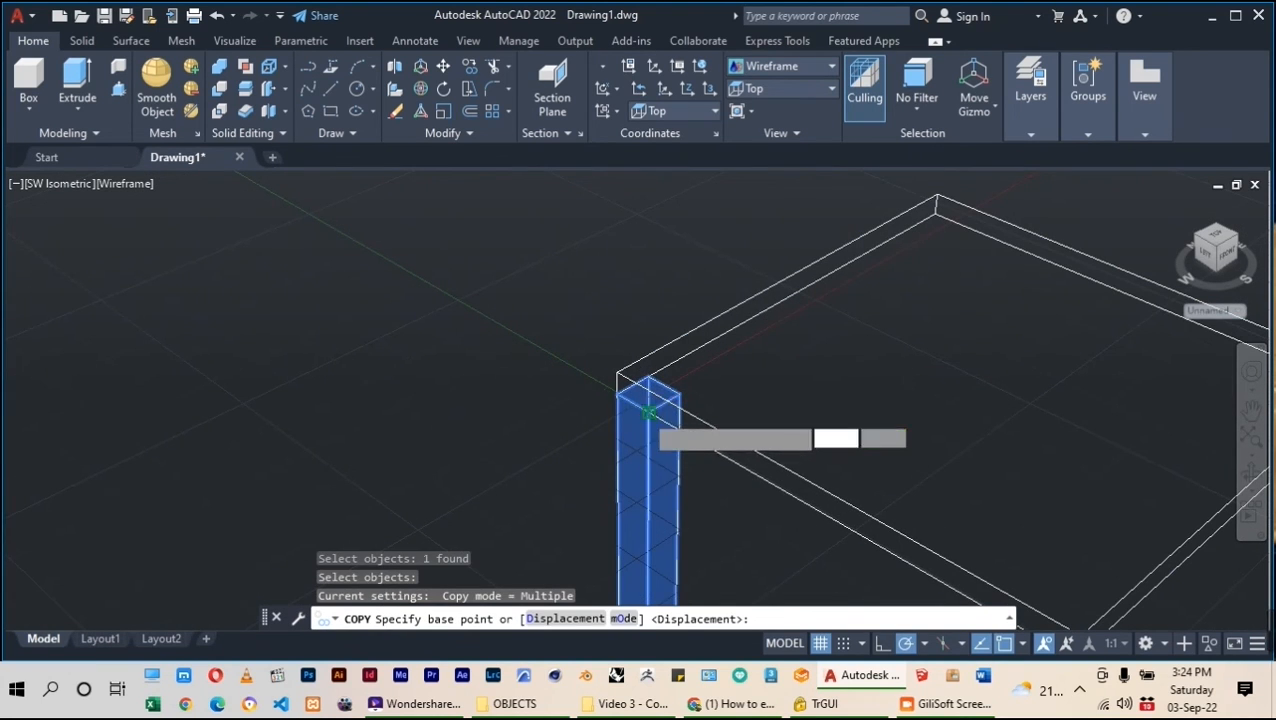
{"action": "left_click", "coordinate": [650, 410]}
{"action": "scroll", "coordinate": [650, 410], "scroll_direction": "down", "scroll_amount": 3}
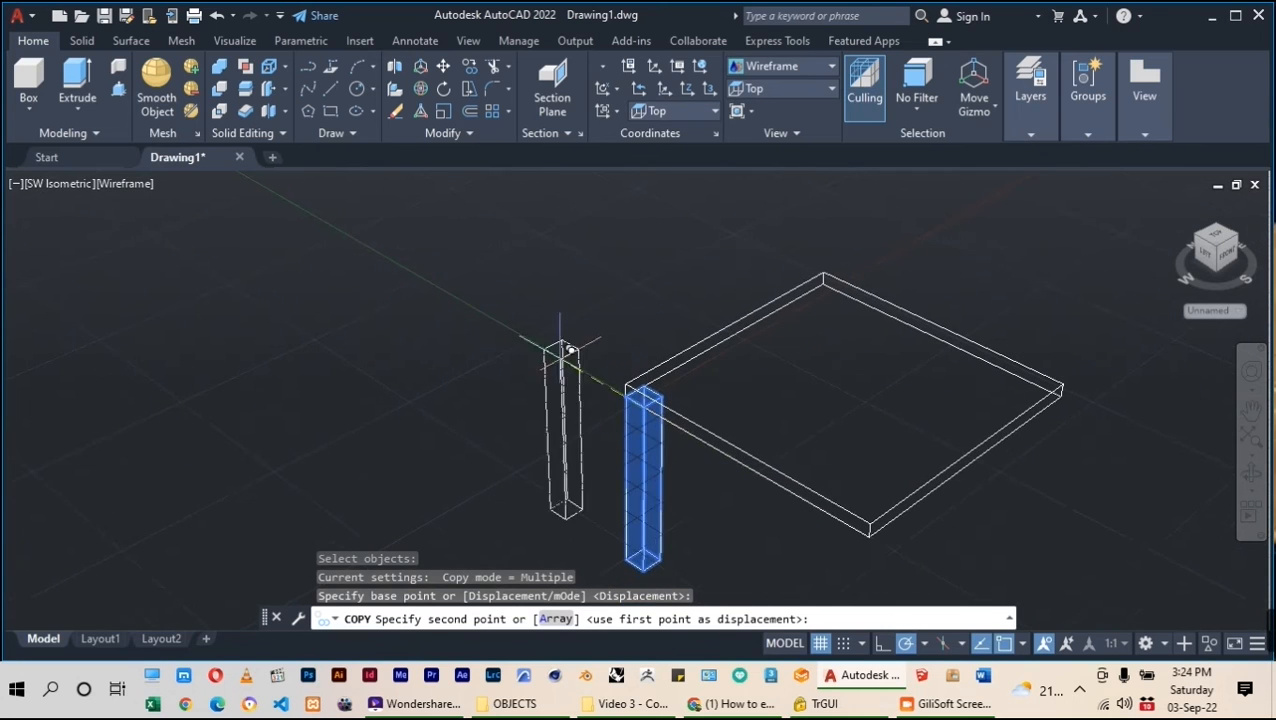
{"action": "left_click", "coordinate": [856, 522]}
{"action": "scroll", "coordinate": [610, 418], "scroll_direction": "down", "scroll_amount": 3}
{"action": "scroll", "coordinate": [613, 413], "scroll_direction": "up", "scroll_amount": 3}
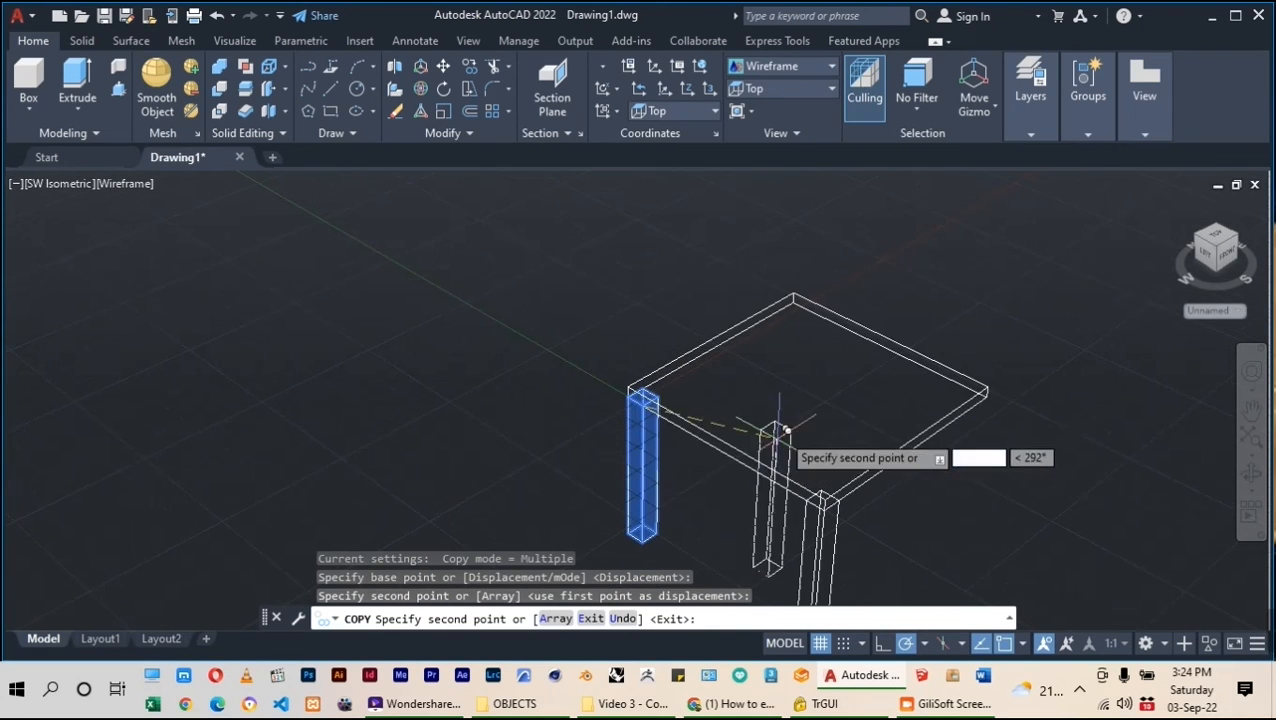
{"action": "right_click", "coordinate": [660, 292]}
{"action": "left_click", "coordinate": [697, 315]}
{"action": "scroll", "coordinate": [700, 400], "scroll_direction": "down", "scroll_amount": 3}
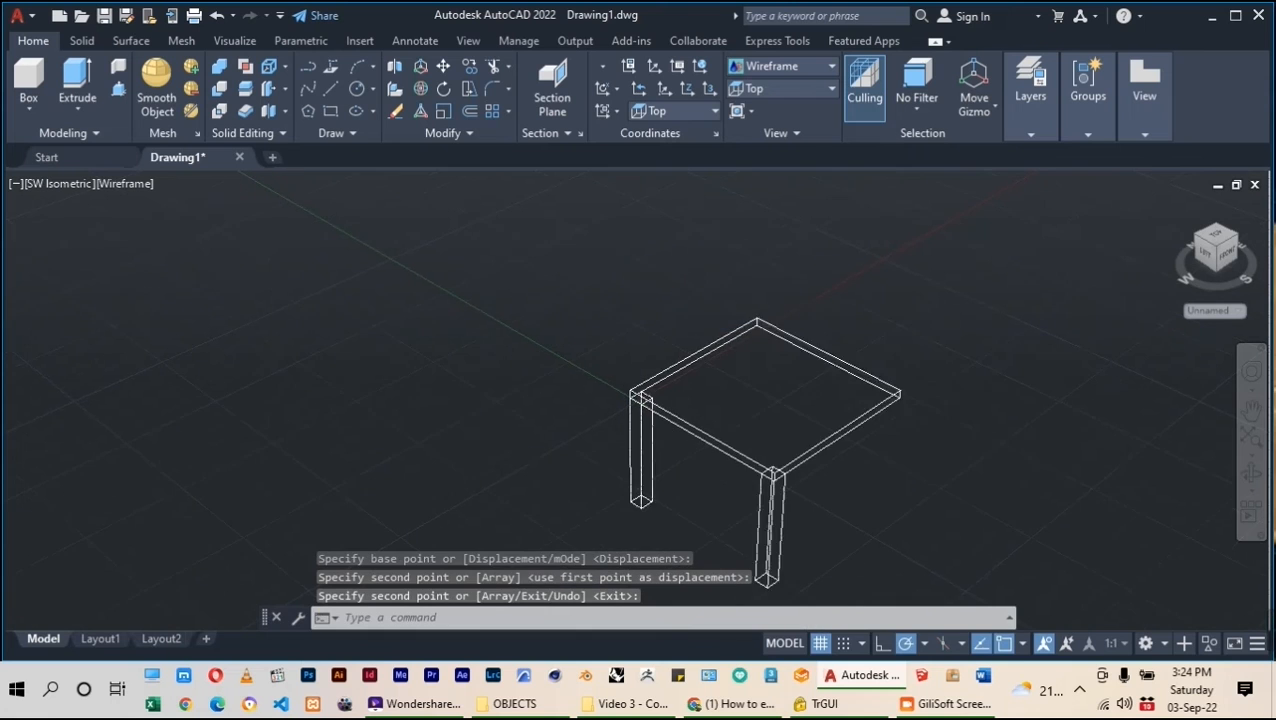
Copy both legs together to the opposite side of the tabletop, snapping to its underside corner, as the remaining two legs
{"action": "left_click", "coordinate": [1250, 480]}
{"action": "mouse_move", "coordinate": [703, 456]}
{"action": "left_mouse_down"}
{"action": "mouse_move", "coordinate": [439, 413]}
{"action": "mouse_move", "coordinate": [450, 402]}
{"action": "mouse_move", "coordinate": [675, 433]}
{"action": "mouse_move", "coordinate": [633, 435]}
{"action": "mouse_move", "coordinate": [490, 515]}
{"action": "mouse_move", "coordinate": [464, 484]}
{"action": "mouse_move", "coordinate": [442, 382]}
{"action": "left_mouse_up"}
{"action": "key", "text": "Escape"}
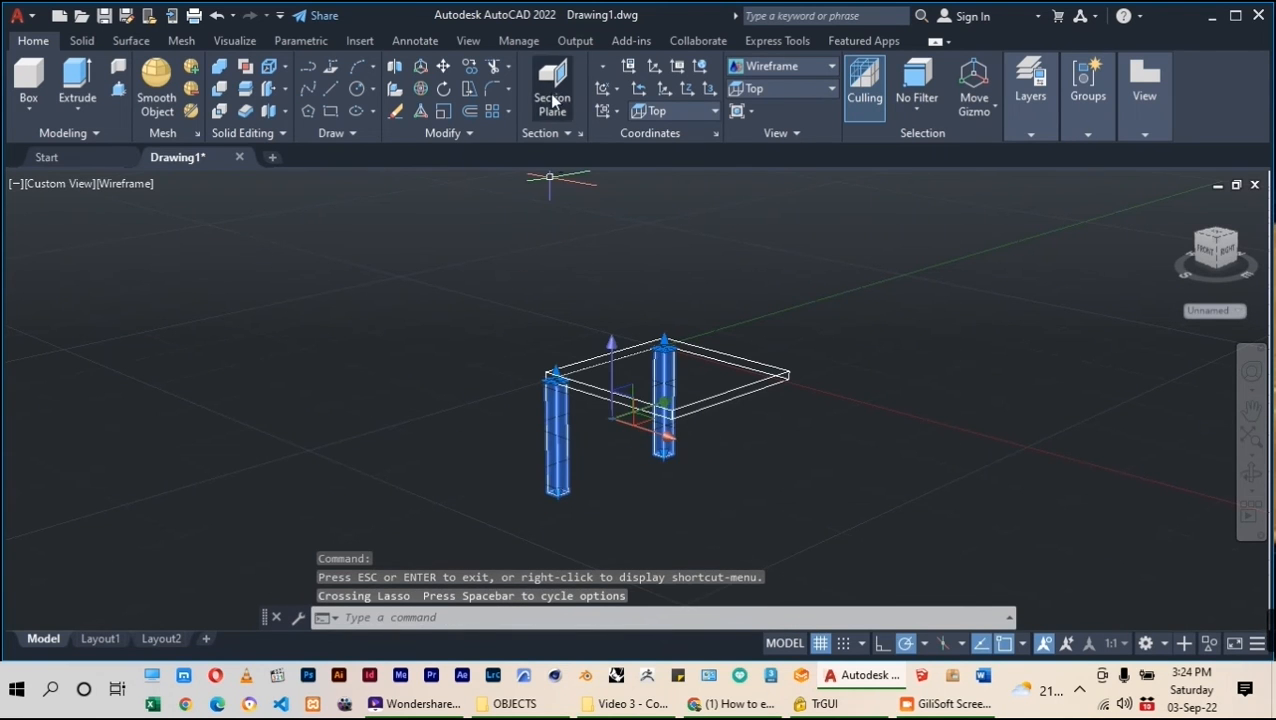
{"action": "left_click", "coordinate": [468, 68]}
{"action": "scroll", "coordinate": [478, 375], "scroll_direction": "up", "scroll_amount": 3}
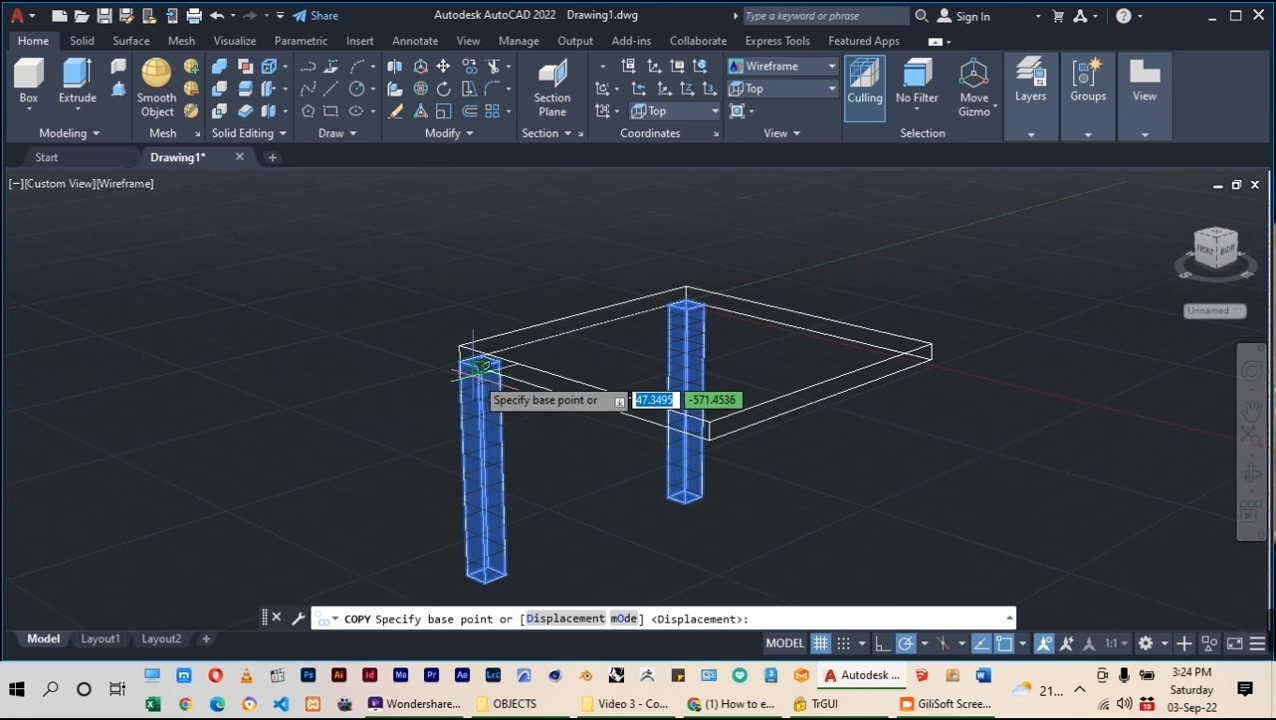
{"action": "left_click", "coordinate": [478, 363]}
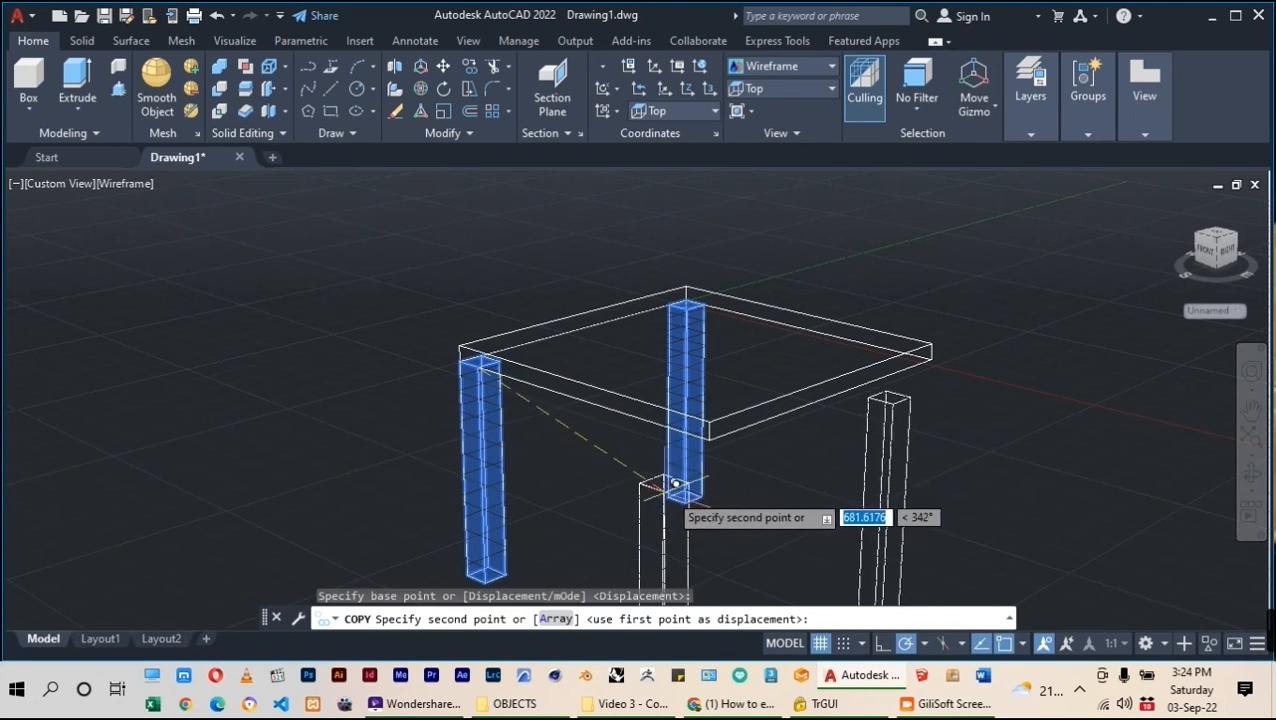
{"action": "left_click", "coordinate": [706, 434]}
{"action": "scroll", "coordinate": [688, 285], "scroll_direction": "down", "scroll_amount": 3}
{"action": "scroll", "coordinate": [640, 395], "scroll_direction": "up", "scroll_amount": 2}
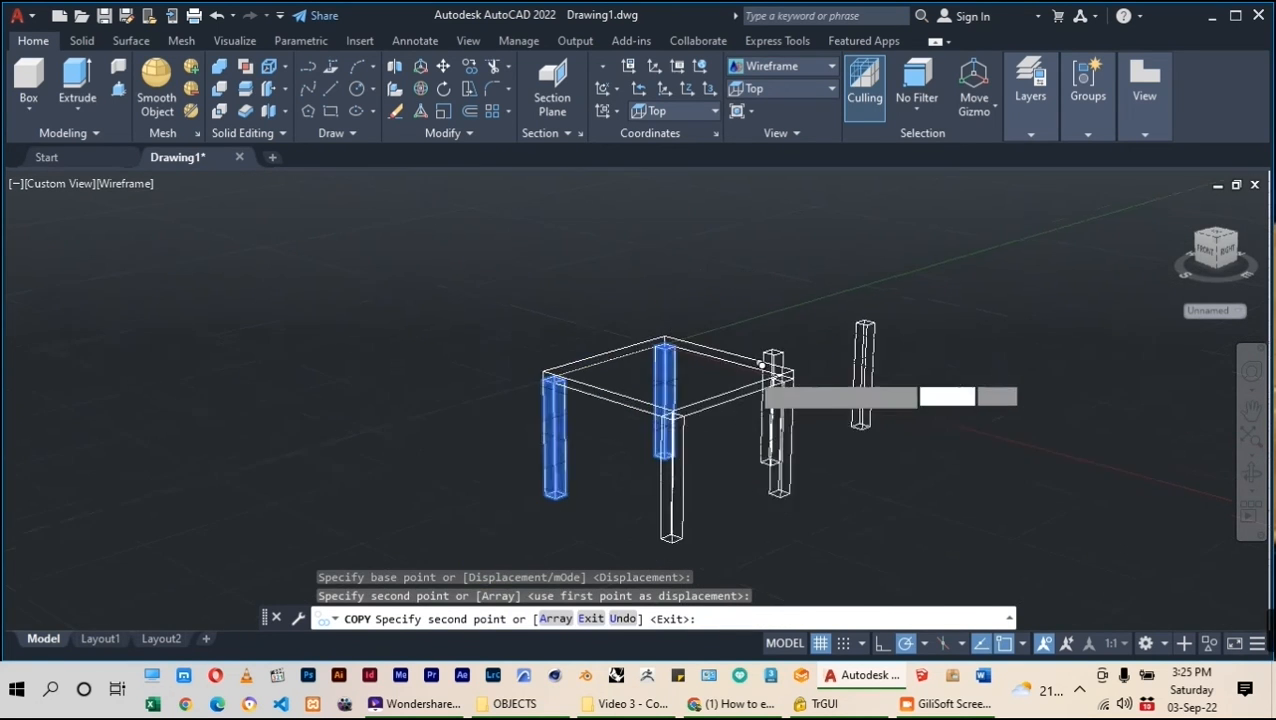
End the leg copying and set the viewport's visual style to Realistic
{"action": "key", "text": "Escape"}
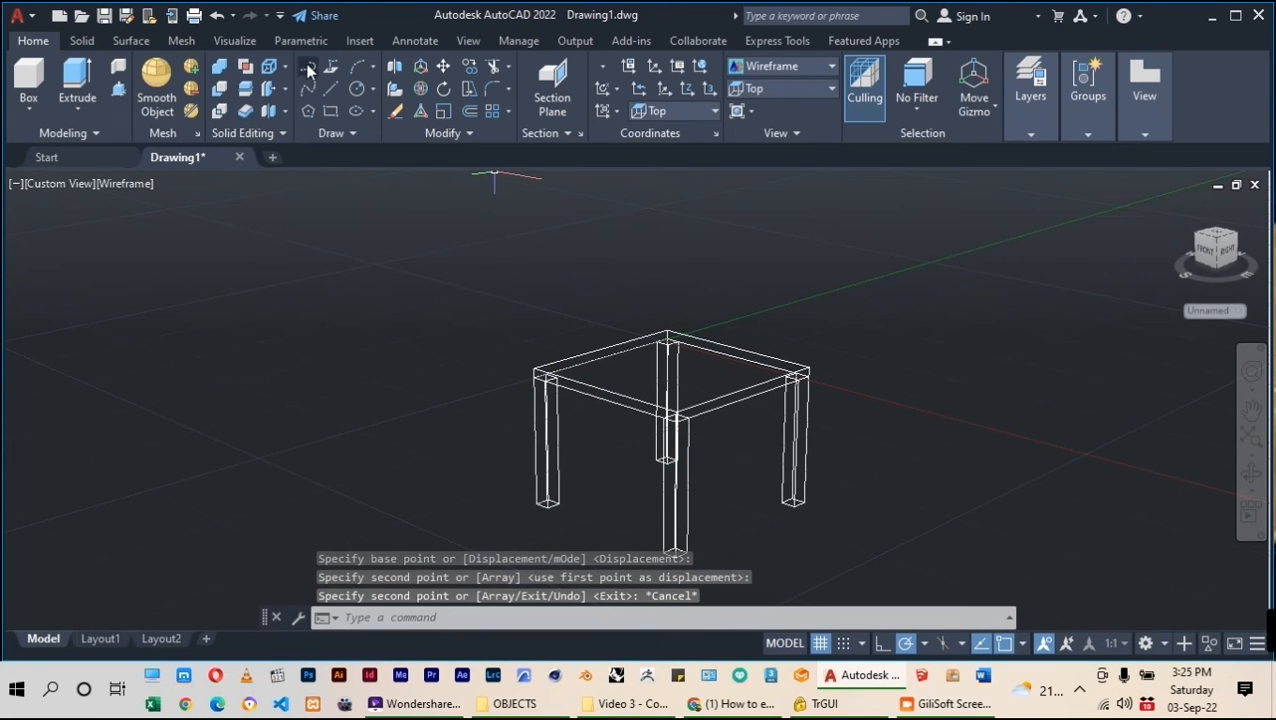
{"action": "left_click", "coordinate": [240, 40]}
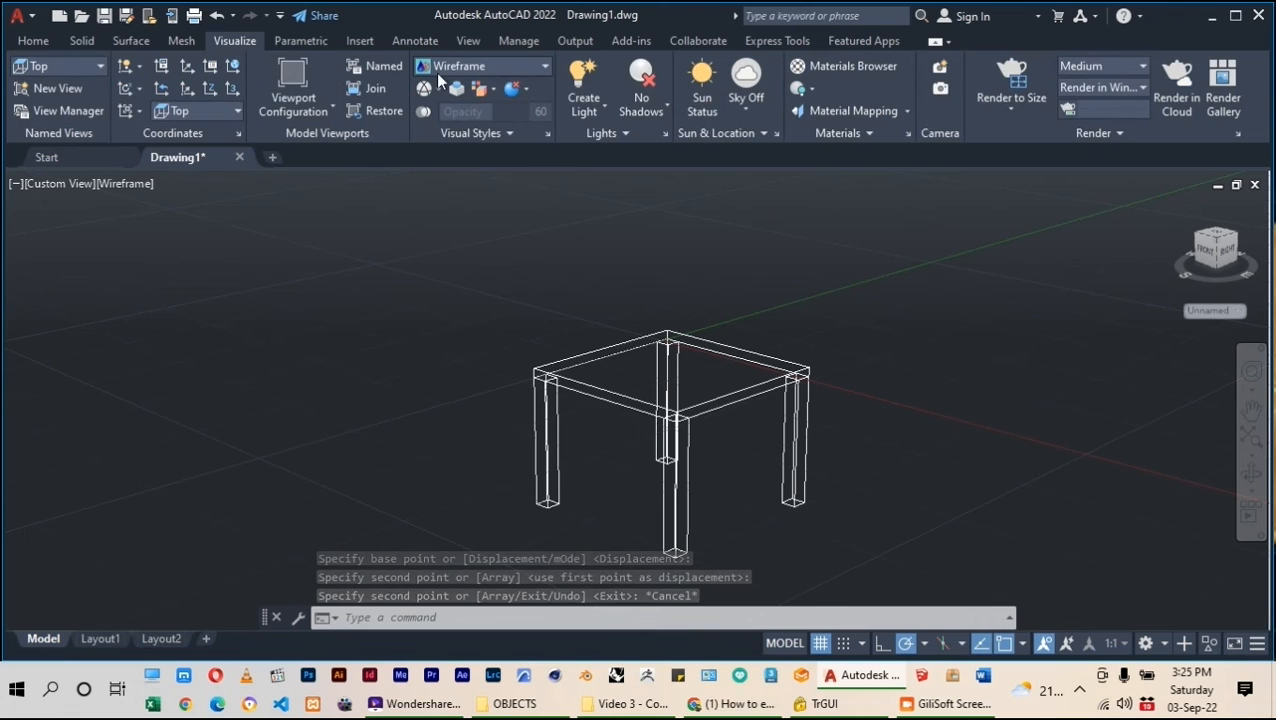
{"action": "left_click", "coordinate": [470, 66]}
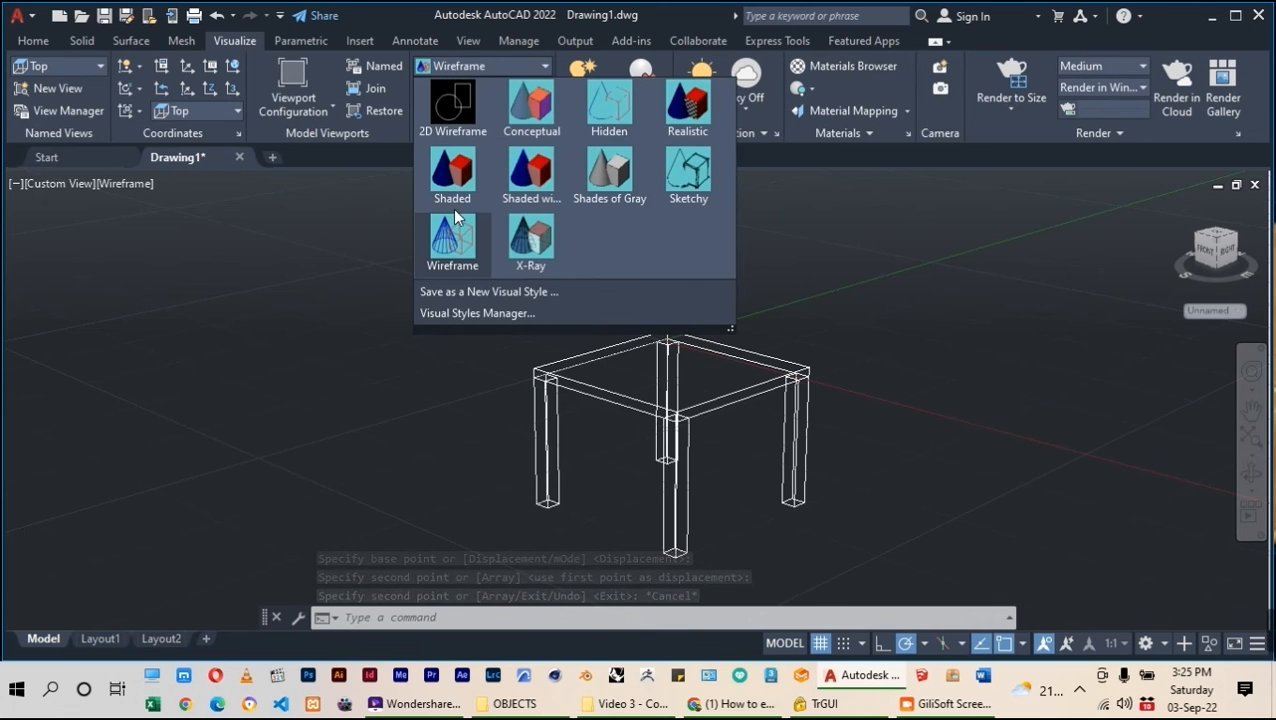
{"action": "left_click", "coordinate": [687, 105]}
{"action": "scroll", "coordinate": [515, 250], "scroll_direction": "down", "scroll_amount": 3}
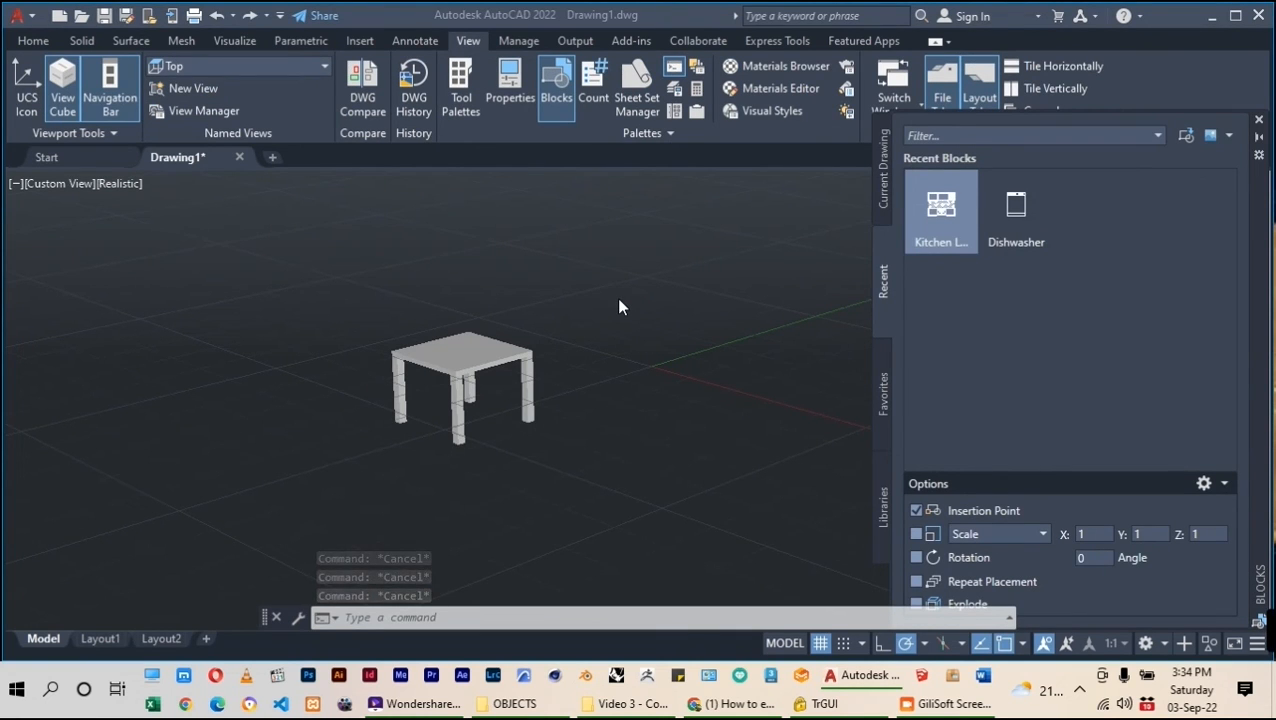
Define a block named Coffee Table with an on-screen base point, annotative behavior, millimeters as unit and the description "Coffee Table in wood"
{"action": "key", "text": "ctrl+a"}
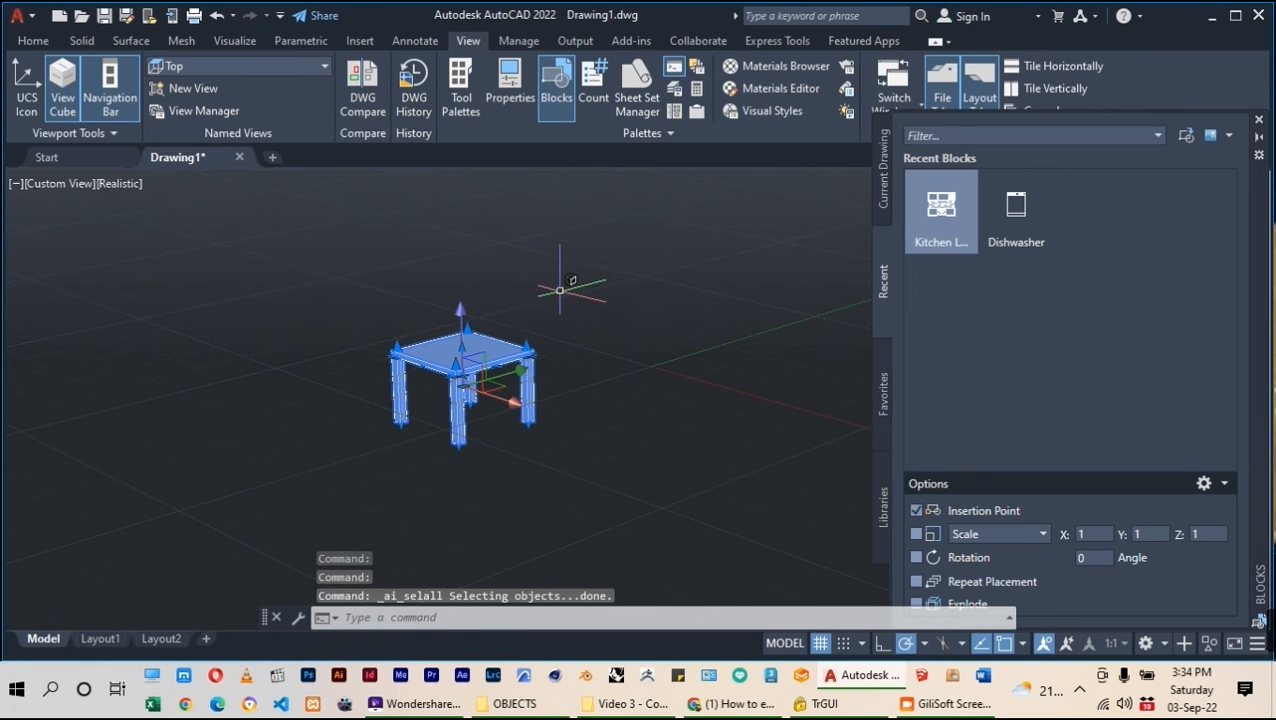
{"action": "type", "text": "block"}
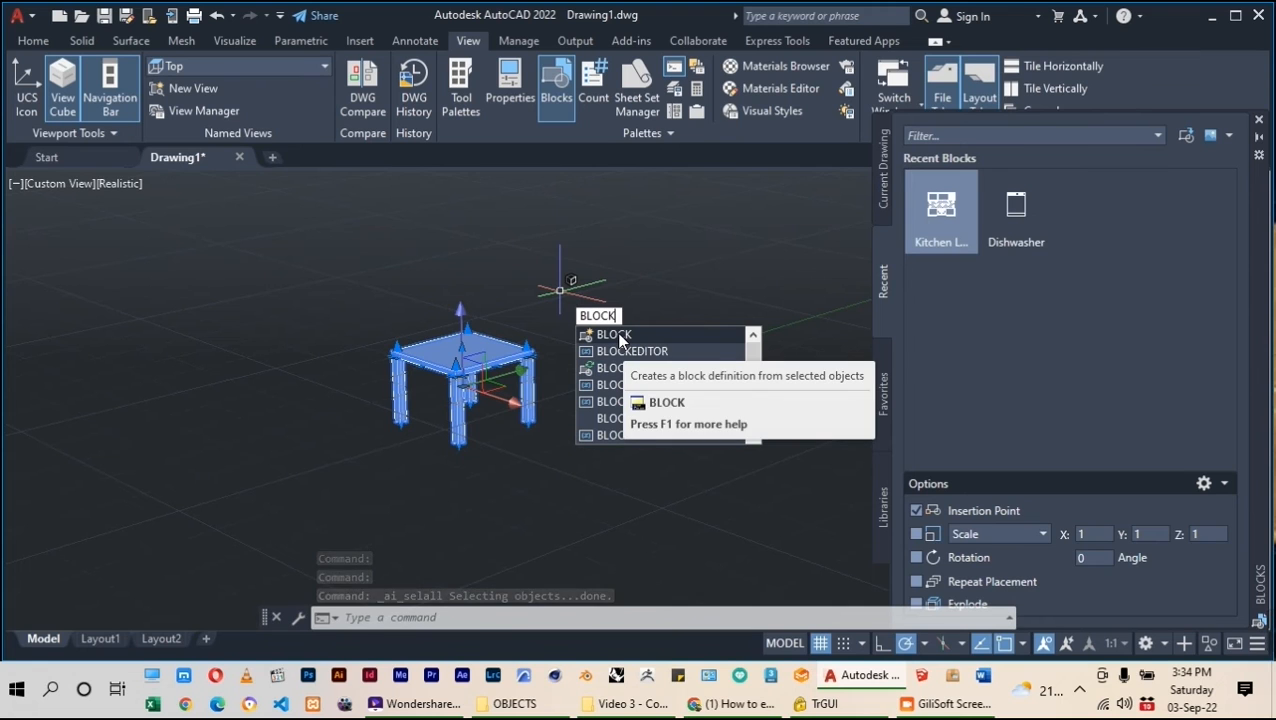
{"action": "left_click", "coordinate": [614, 335]}
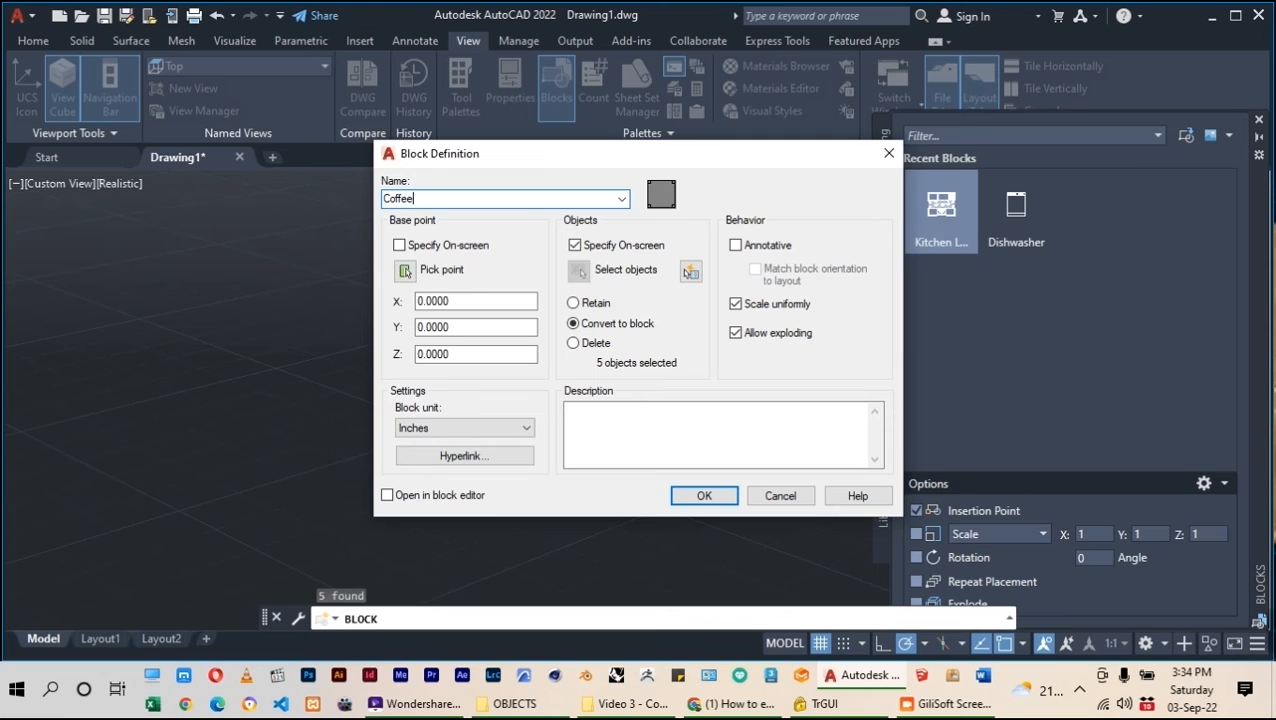
{"action": "type", "text": "Coffee Table"}
{"action": "left_click", "coordinate": [399, 245]}
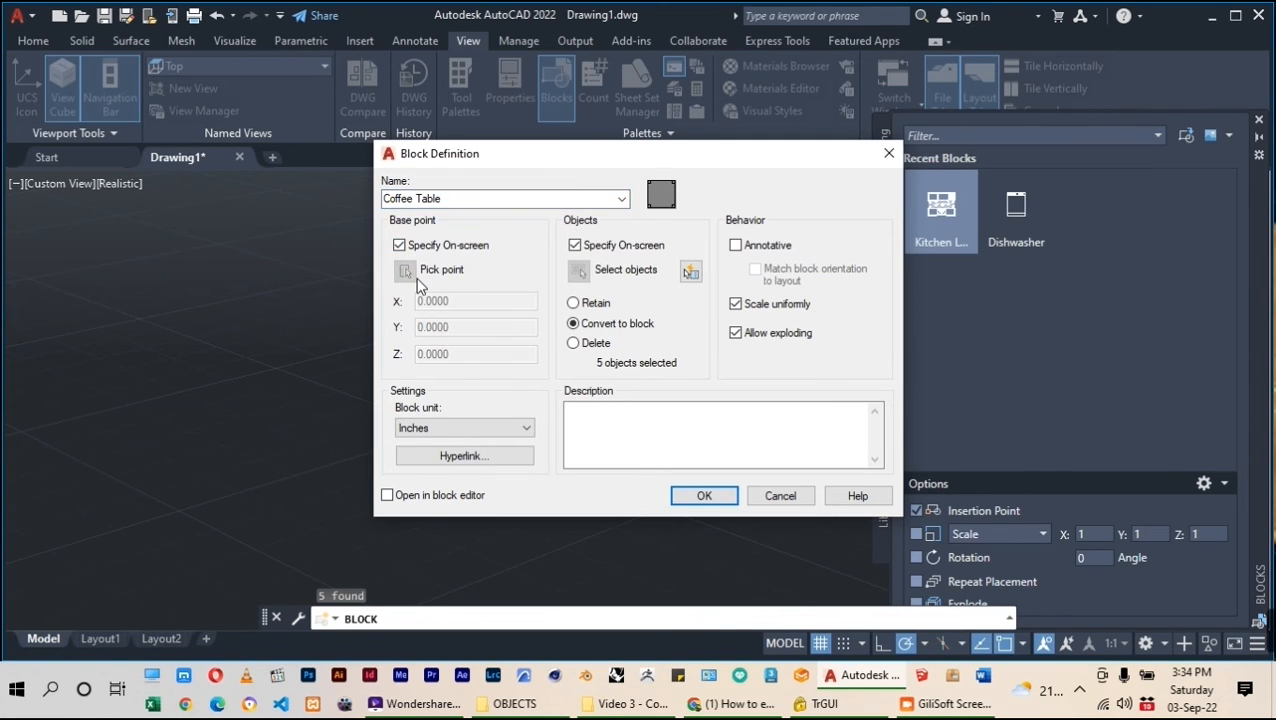
{"action": "left_click", "coordinate": [736, 246]}
{"action": "left_click", "coordinate": [464, 428]}
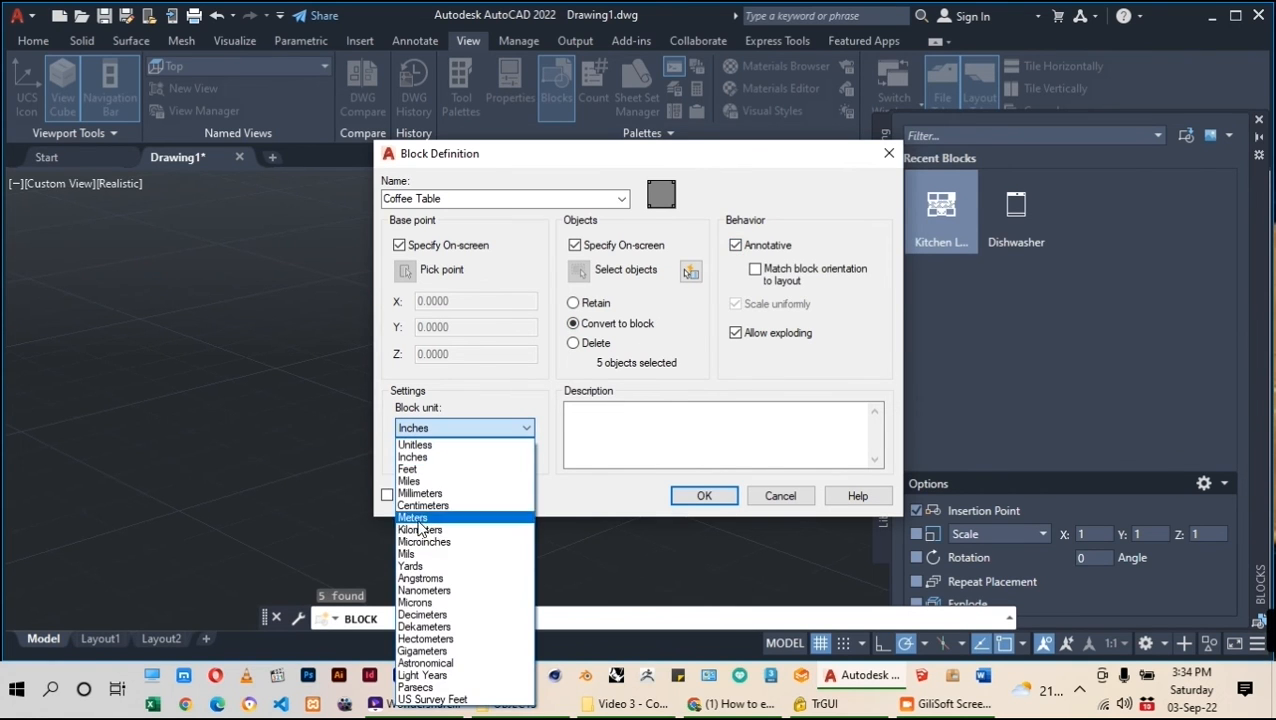
{"action": "left_click", "coordinate": [423, 497]}
{"action": "left_click", "coordinate": [644, 421]}
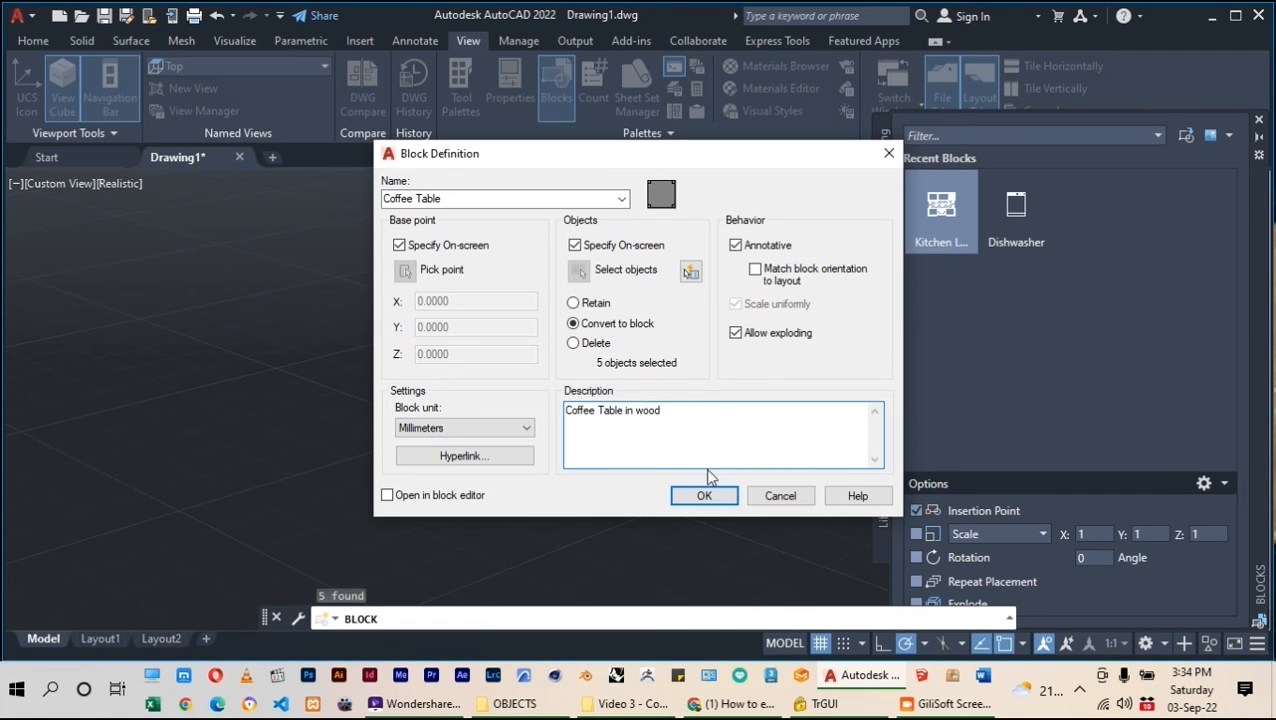
{"action": "left_click", "coordinate": [704, 495]}
Pick the block's insertion base point beside the table and select the tabletop and all four legs as its objects
{"action": "left_click", "coordinate": [512, 380]}
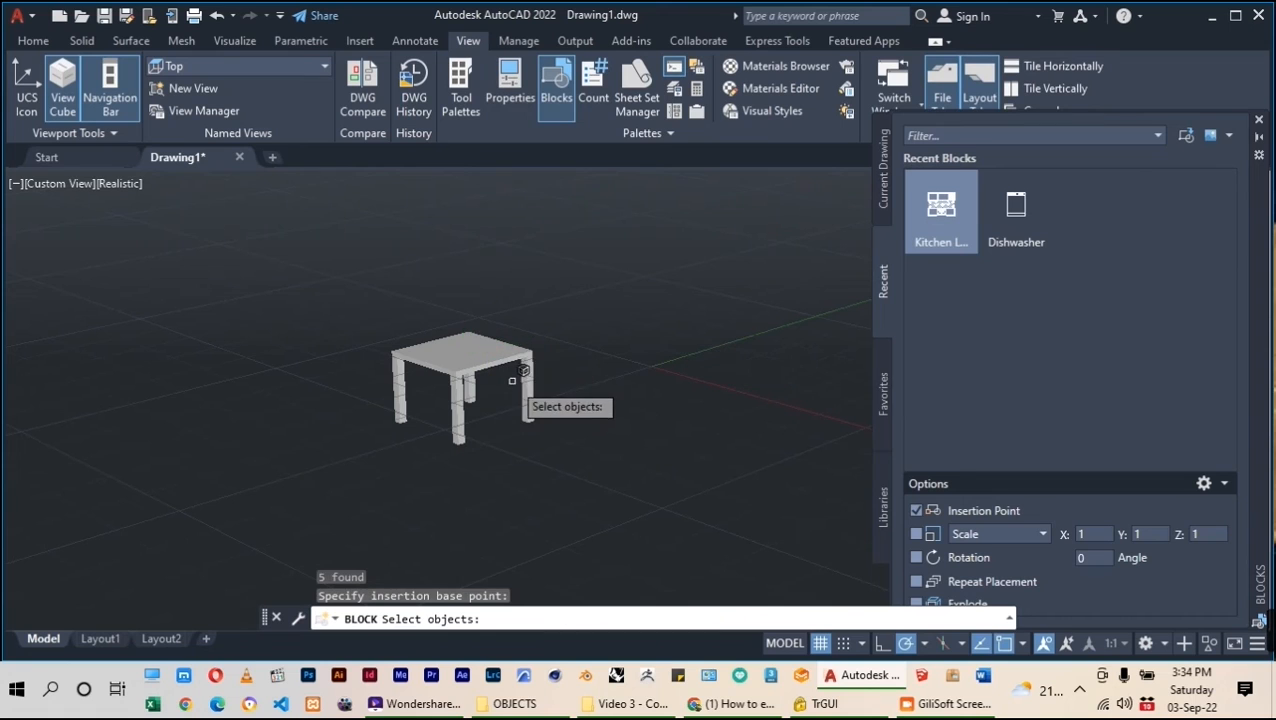
{"action": "left_click", "coordinate": [520, 357]}
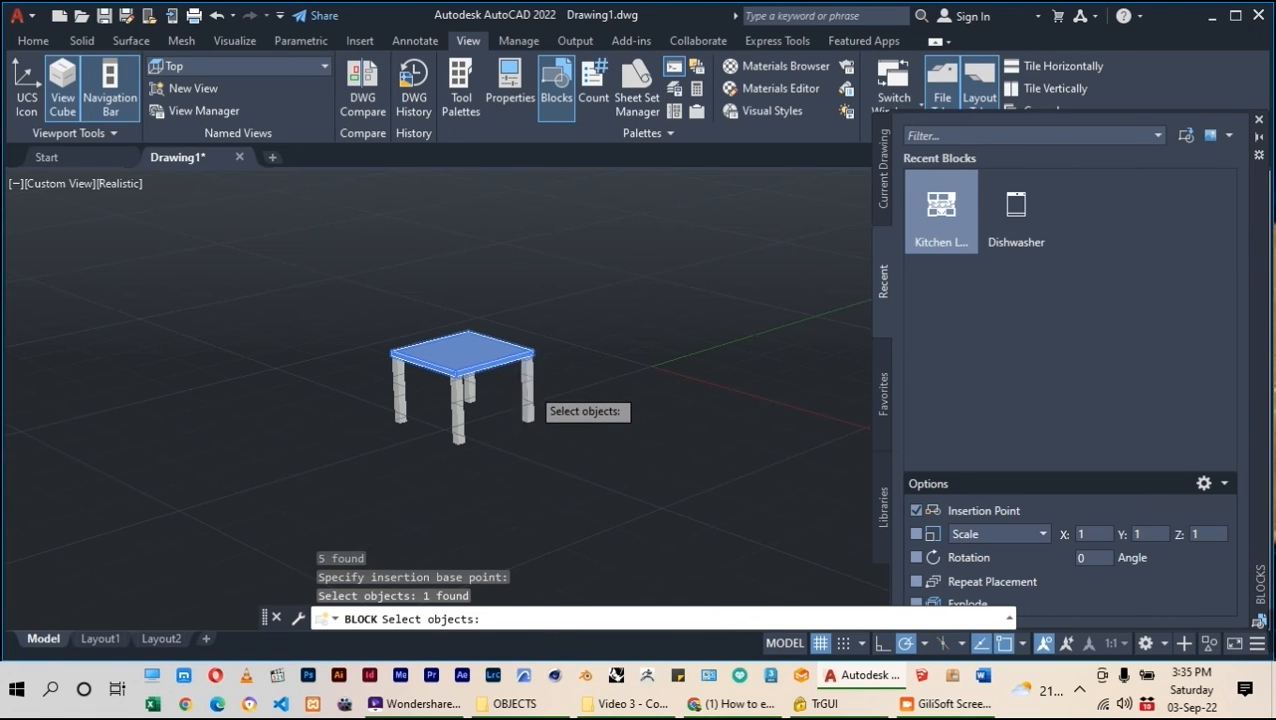
{"action": "left_click", "coordinate": [528, 397]}
{"action": "left_click", "coordinate": [471, 392]}
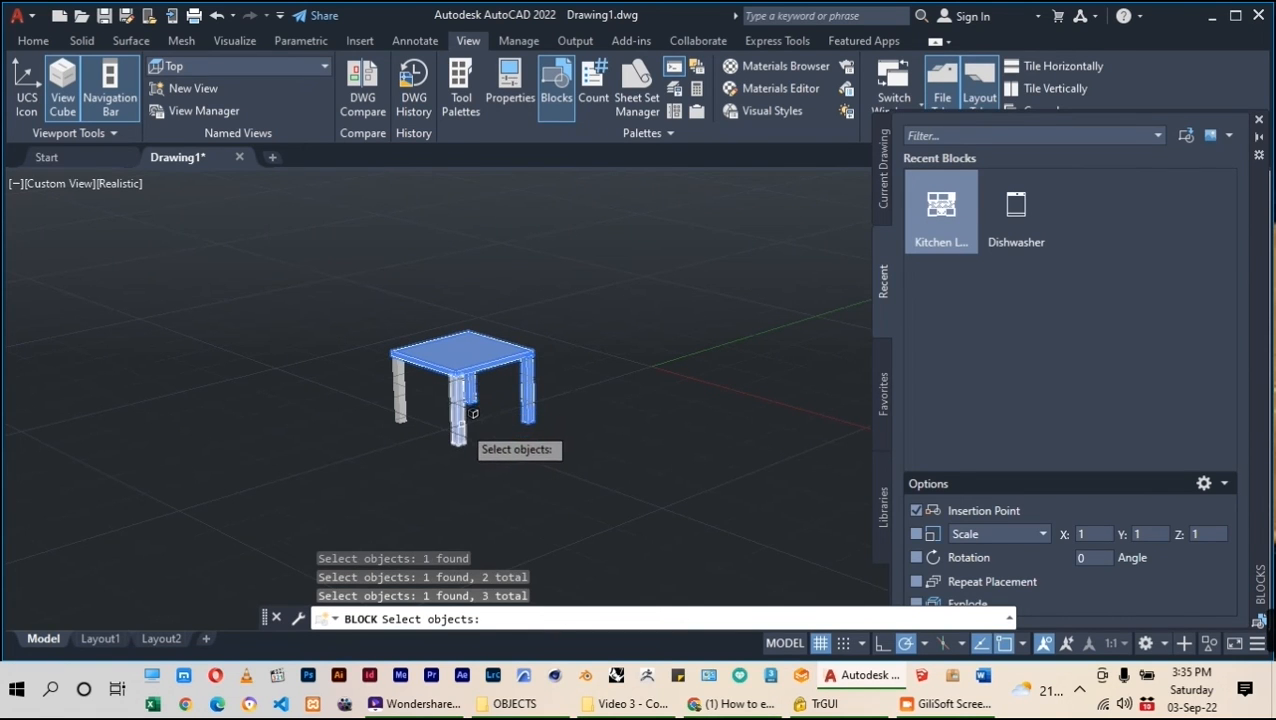
{"action": "left_click", "coordinate": [462, 410]}
{"action": "left_click", "coordinate": [408, 386]}
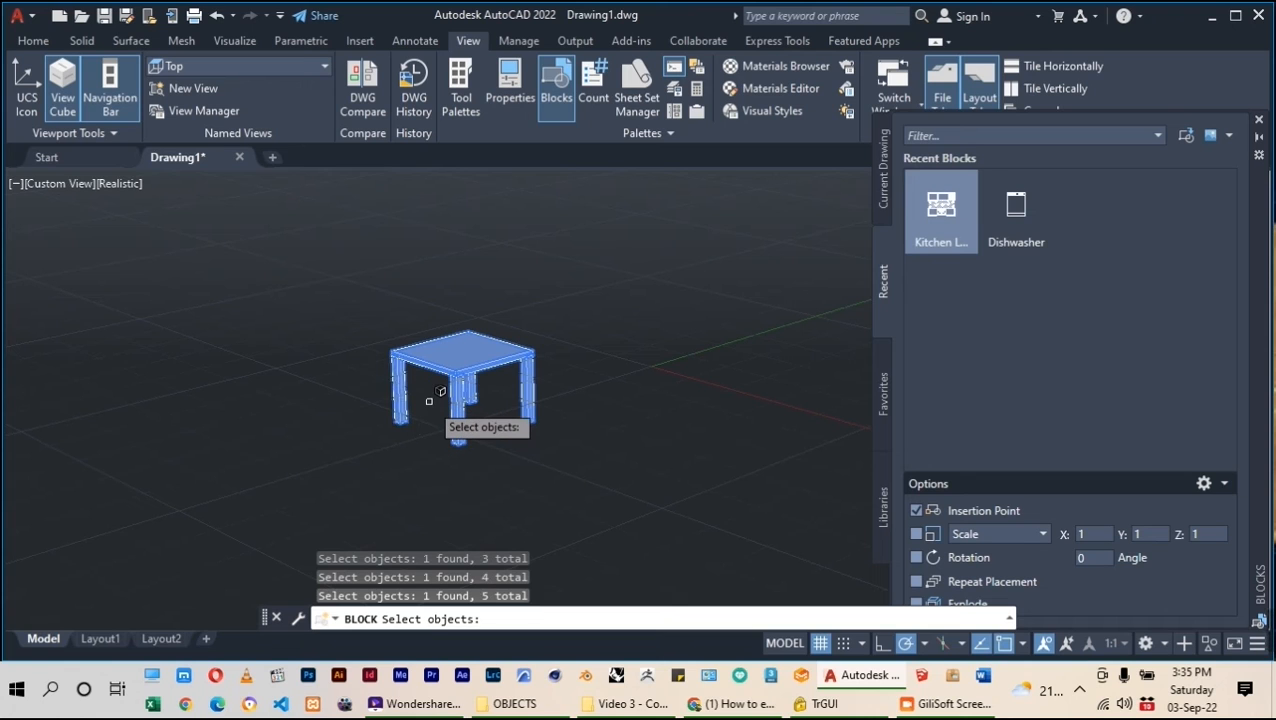
{"action": "key", "text": "Return"}
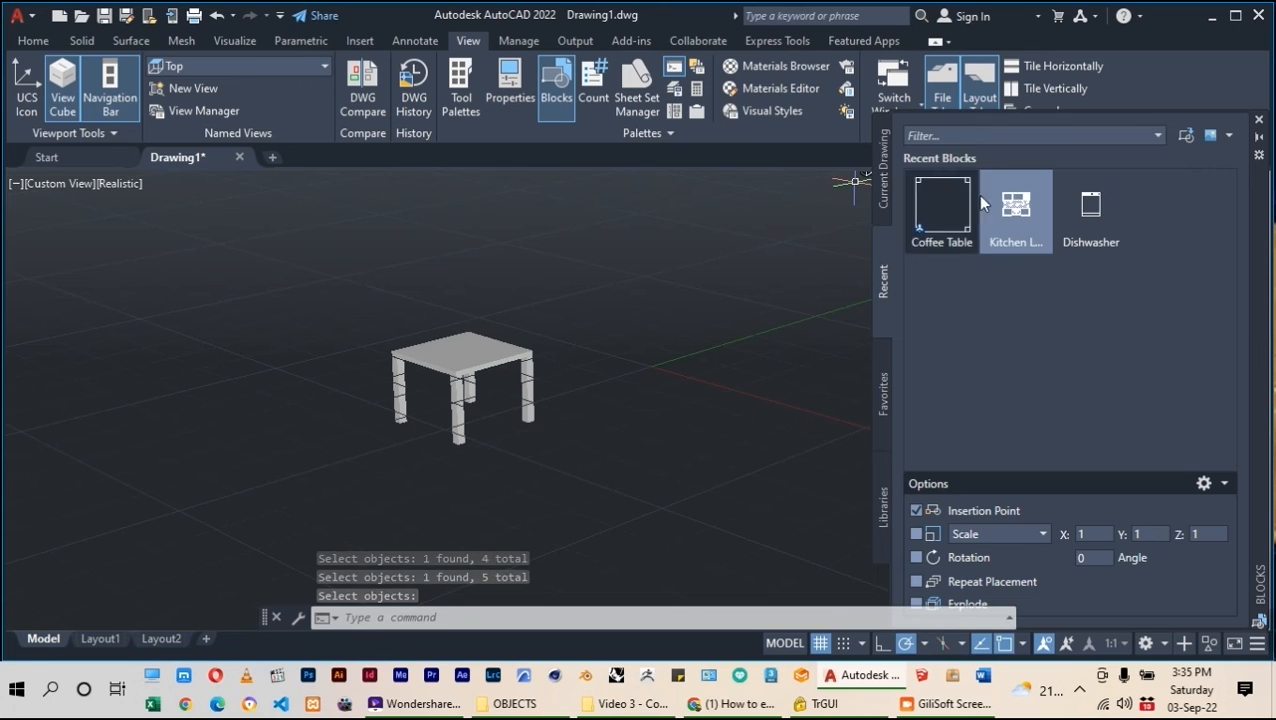
{"action": "key", "text": "Return"}
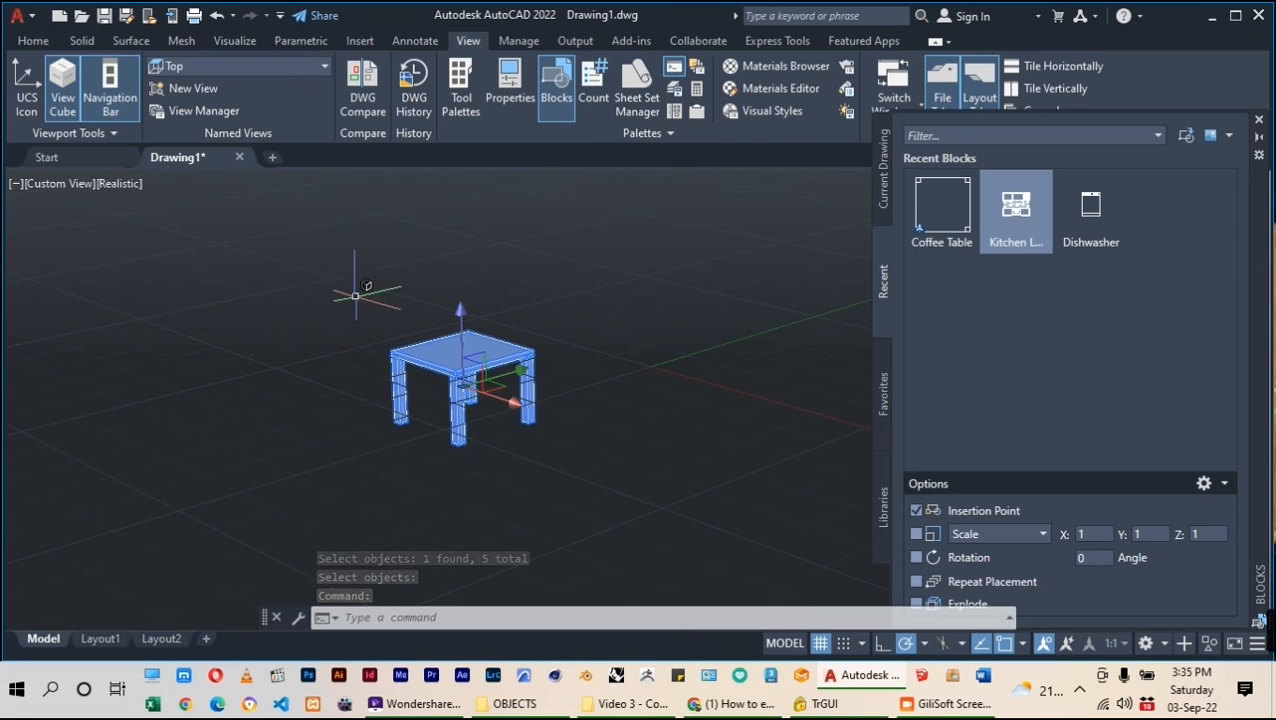
{"action": "left_click", "coordinate": [33, 41]}
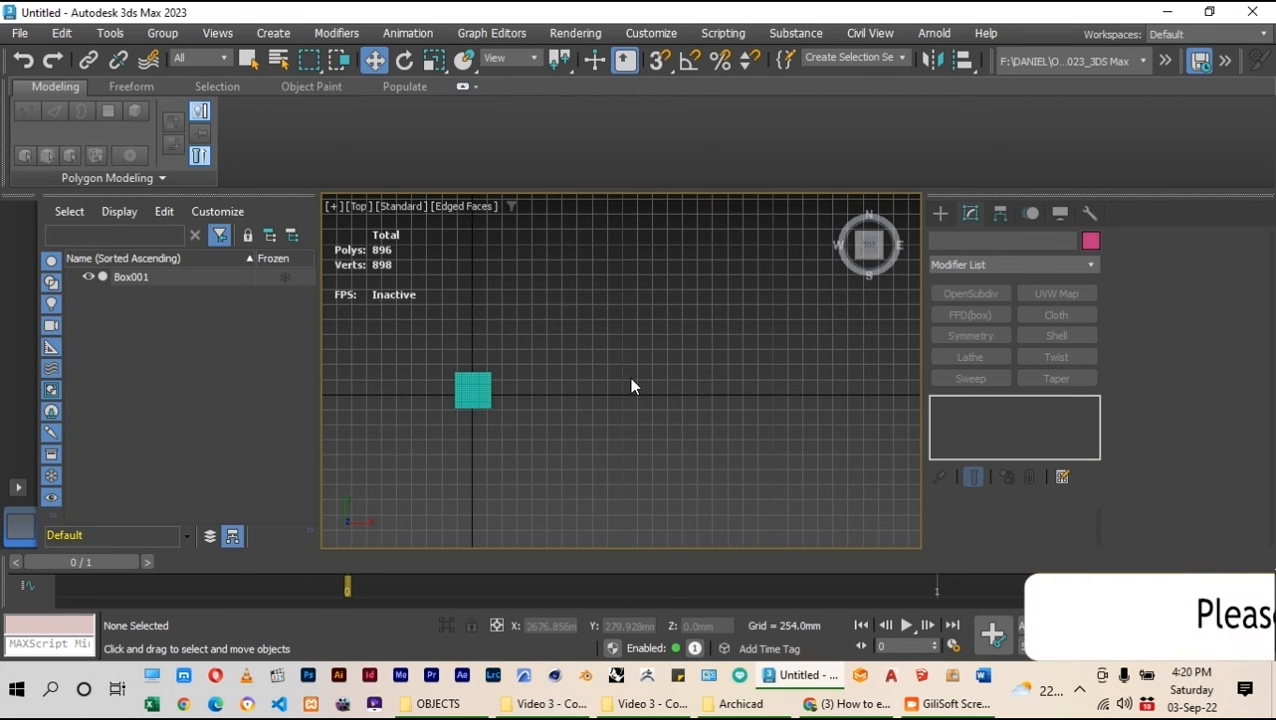
Switch to 3ds Max and examine the polygon and vertex counts of the coffee table Box001 in the Top view
{"action": "scroll", "coordinate": [631, 378], "scroll_direction": "down", "scroll_amount": 2}
{"action": "middle_click_drag", "start_coordinate": [631, 378], "coordinate": [656, 402]}
{"action": "scroll", "coordinate": [555, 415], "scroll_direction": "up", "scroll_amount": 3}
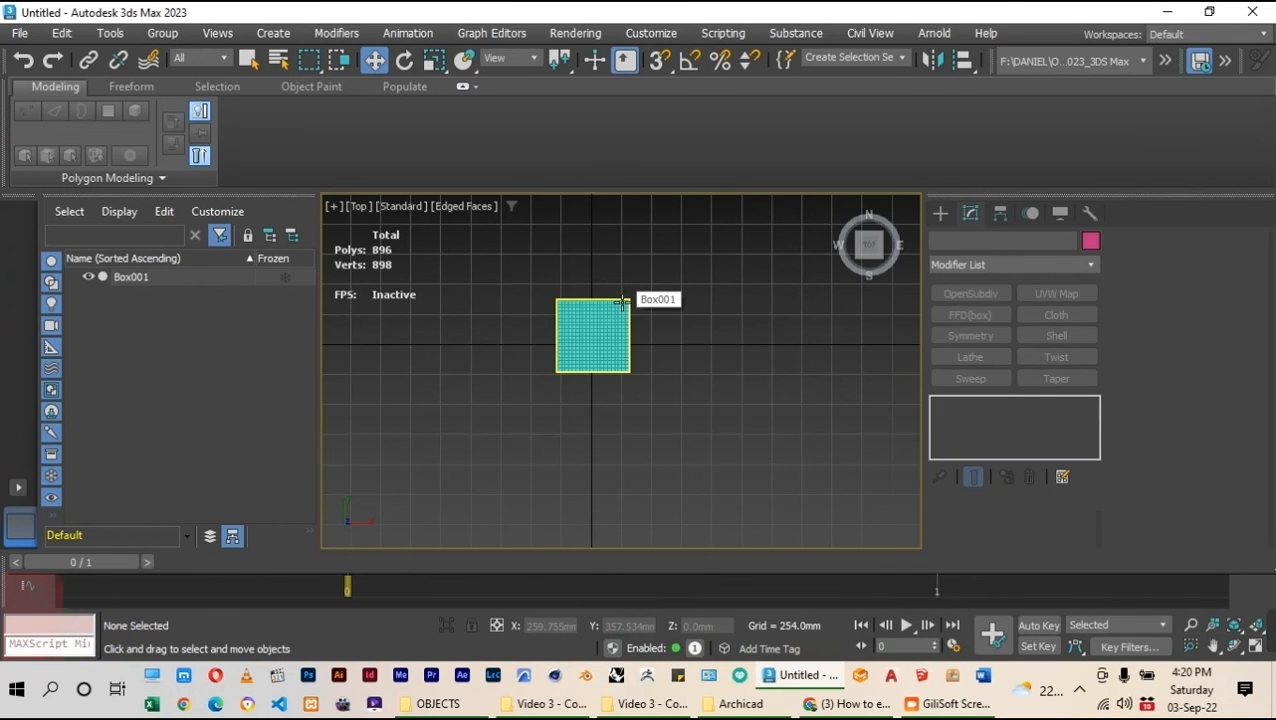
{"action": "scroll", "coordinate": [622, 302], "scroll_direction": "up", "scroll_amount": 1}
{"action": "scroll", "coordinate": [622, 302], "scroll_direction": "up", "scroll_amount": 1}
{"action": "scroll", "coordinate": [622, 302], "scroll_direction": "down", "scroll_amount": 2}
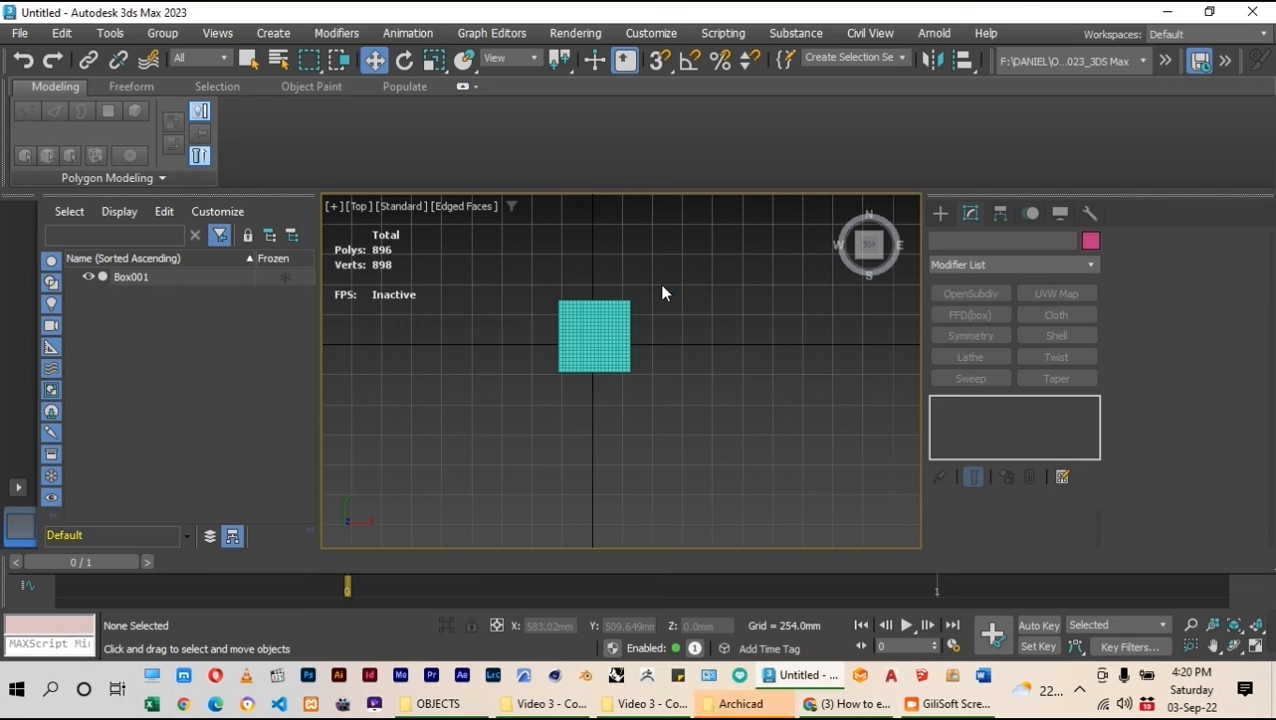
{"action": "left_click", "coordinate": [614, 333]}
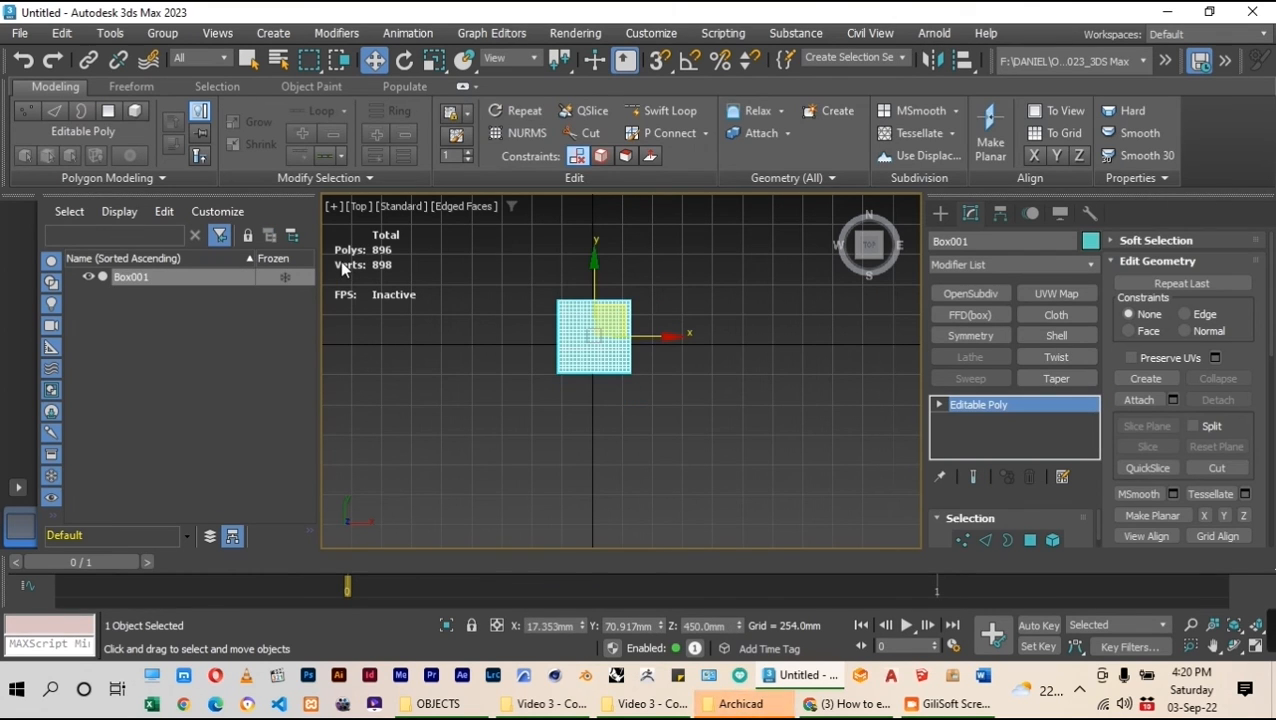
{"action": "scroll", "coordinate": [340, 260], "scroll_direction": "up", "scroll_amount": 2}
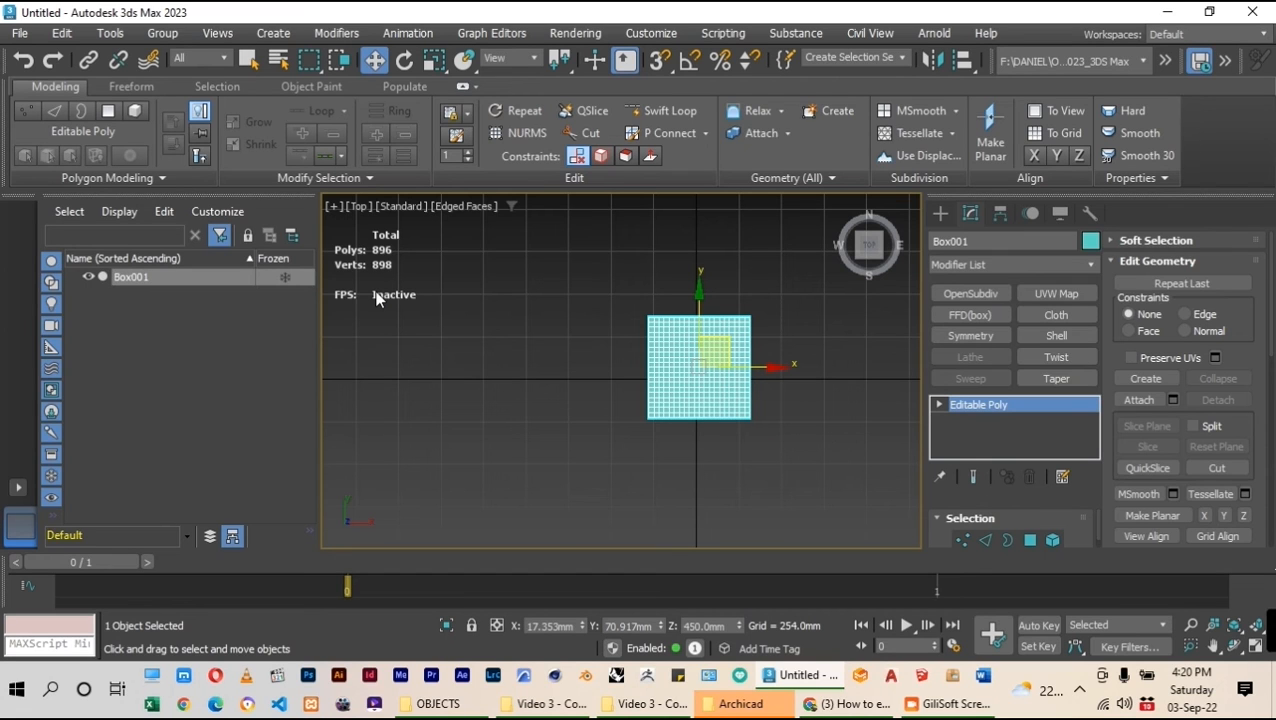
Delete the coffee table Box001 from the scene
{"action": "left_click", "coordinate": [612, 380]}
{"action": "left_click", "coordinate": [697, 363]}
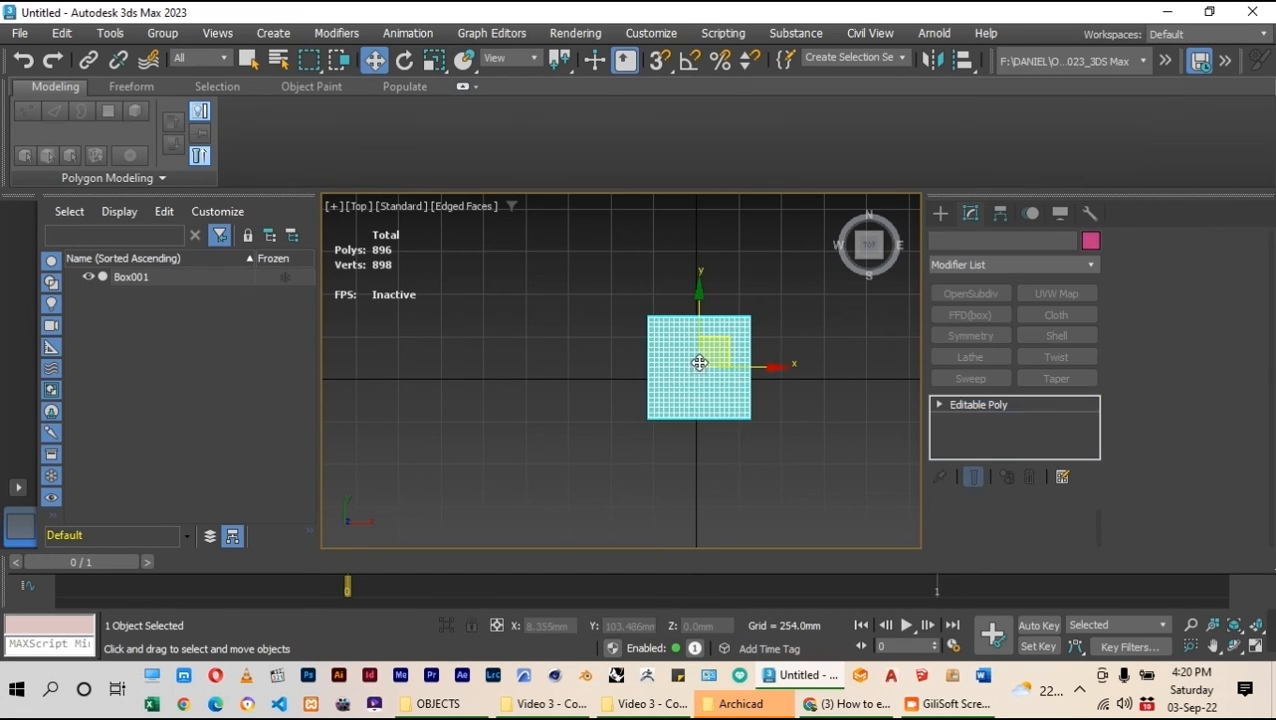
{"action": "key", "text": "Delete"}
Import the file "From ArchiCAD to 3DS Max", completely replacing the current scene with units converted and discarding the scene's unsaved changes
{"action": "left_click", "coordinate": [20, 33]}
{"action": "mouse_move", "coordinate": [55, 414]}
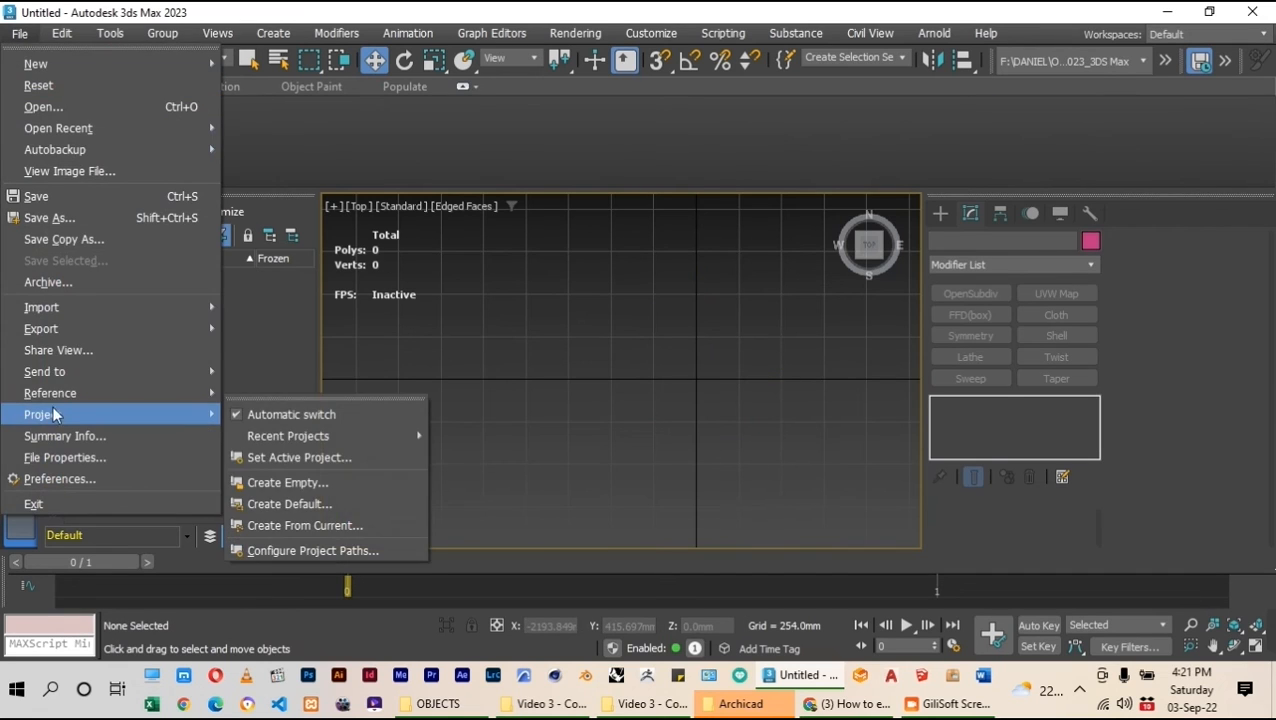
{"action": "mouse_move", "coordinate": [150, 307]}
{"action": "left_click", "coordinate": [275, 310]}
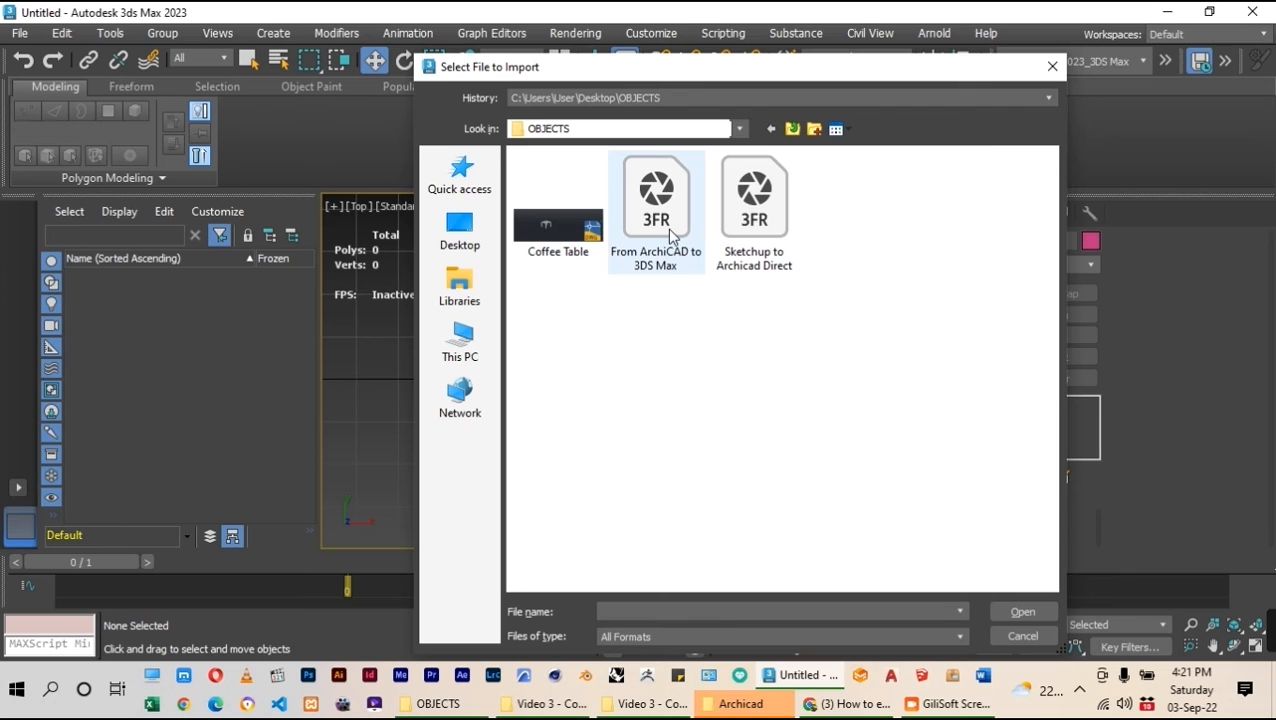
{"action": "left_click", "coordinate": [670, 236]}
{"action": "left_click", "coordinate": [1020, 611]}
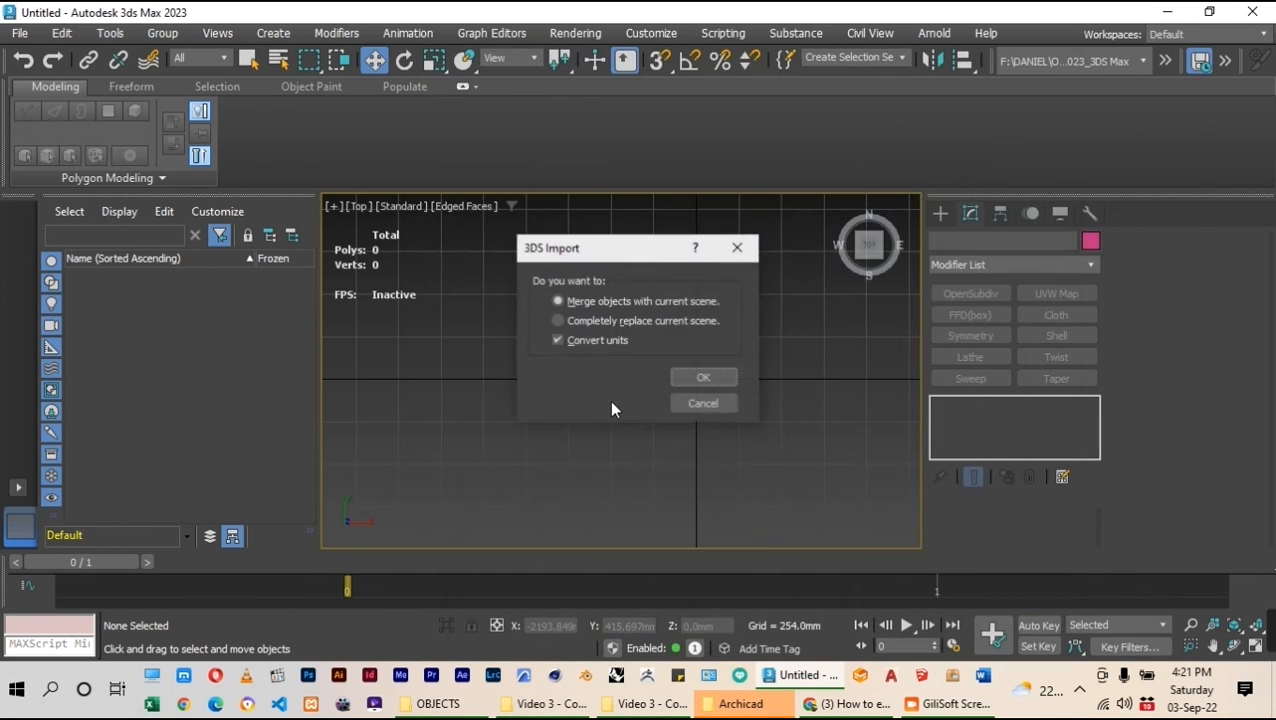
{"action": "left_click", "coordinate": [564, 319]}
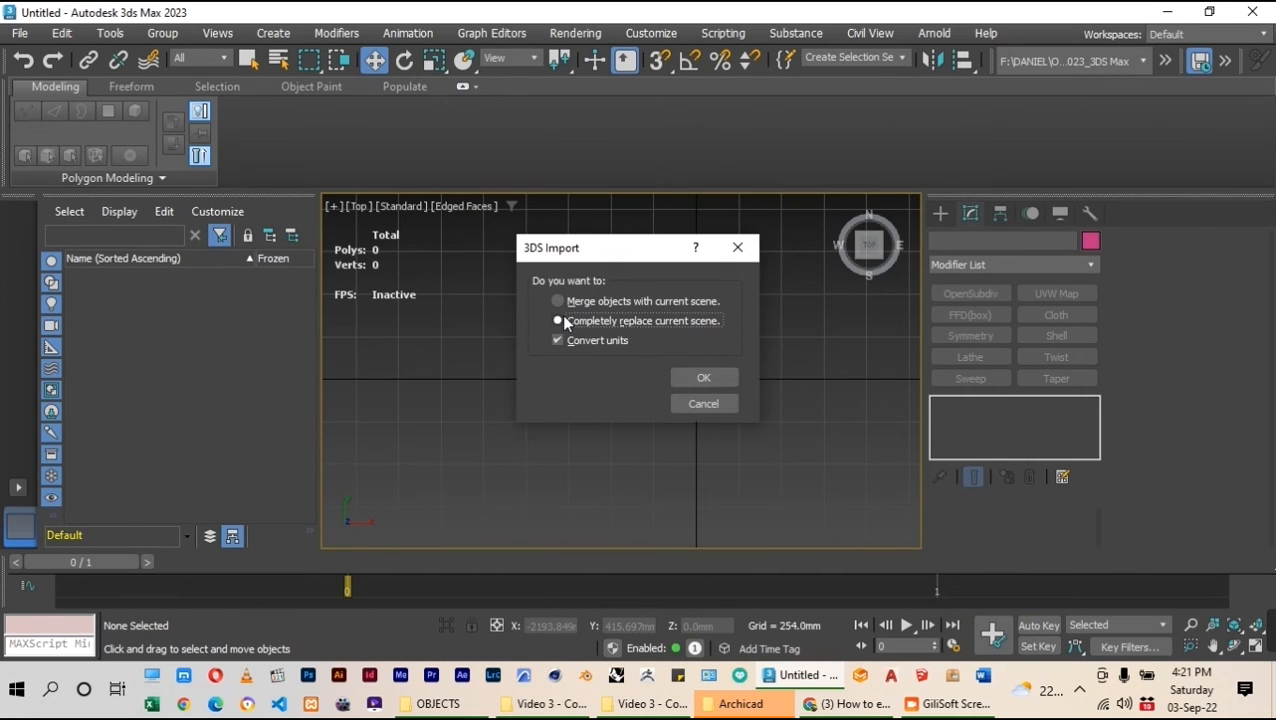
{"action": "left_click", "coordinate": [703, 377]}
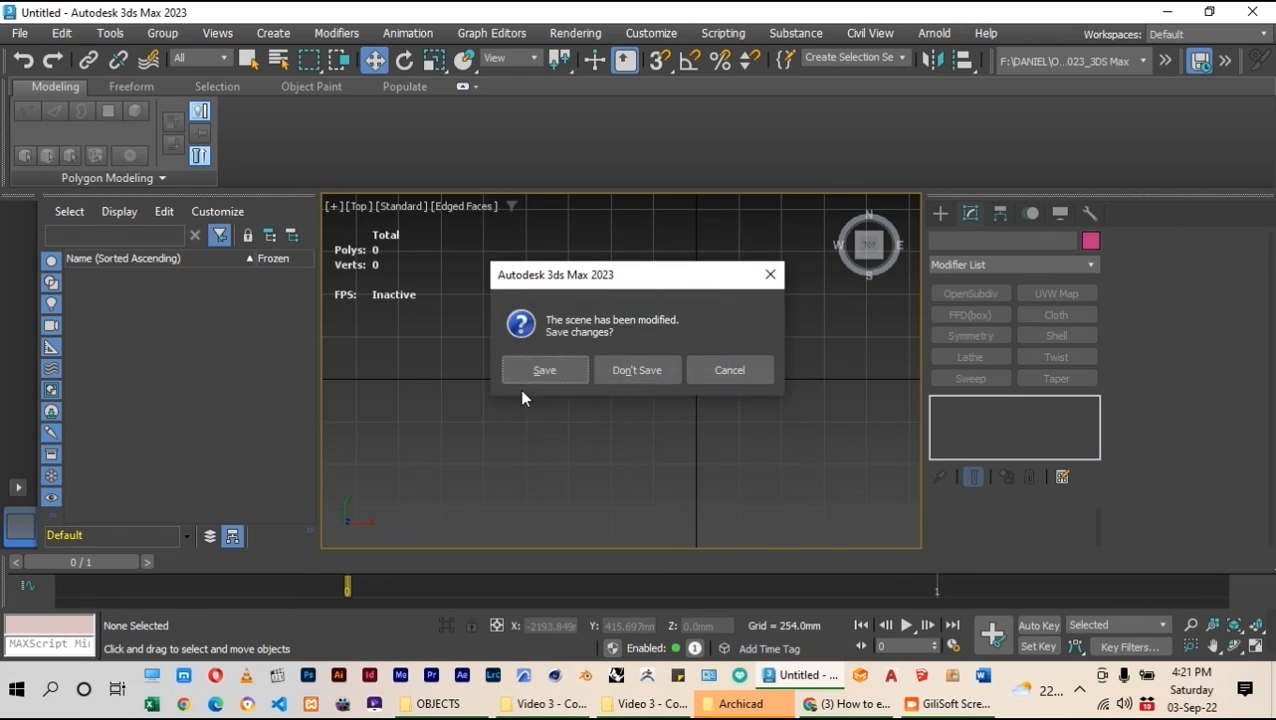
{"action": "left_click", "coordinate": [628, 370]}
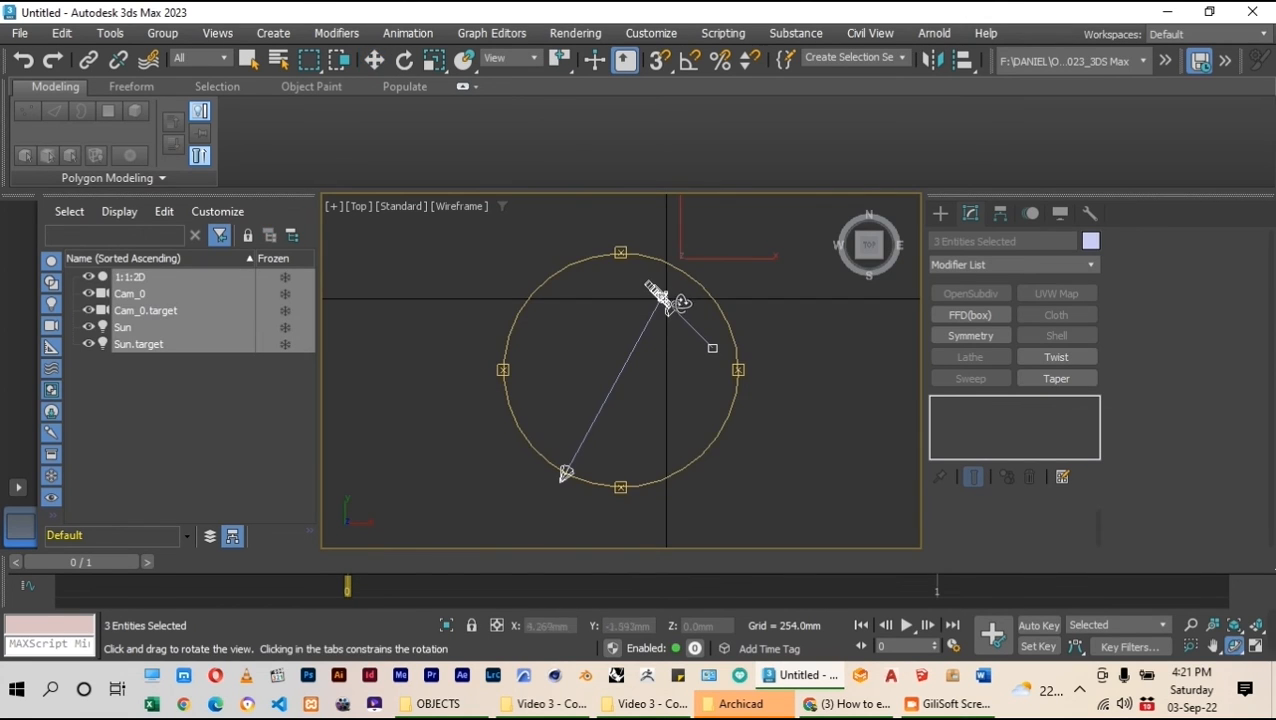
Delete the imported sun light and camera together with their targets, leaving only the table mesh
{"action": "right_click", "coordinate": [675, 306]}
{"action": "left_click", "coordinate": [249, 60]}
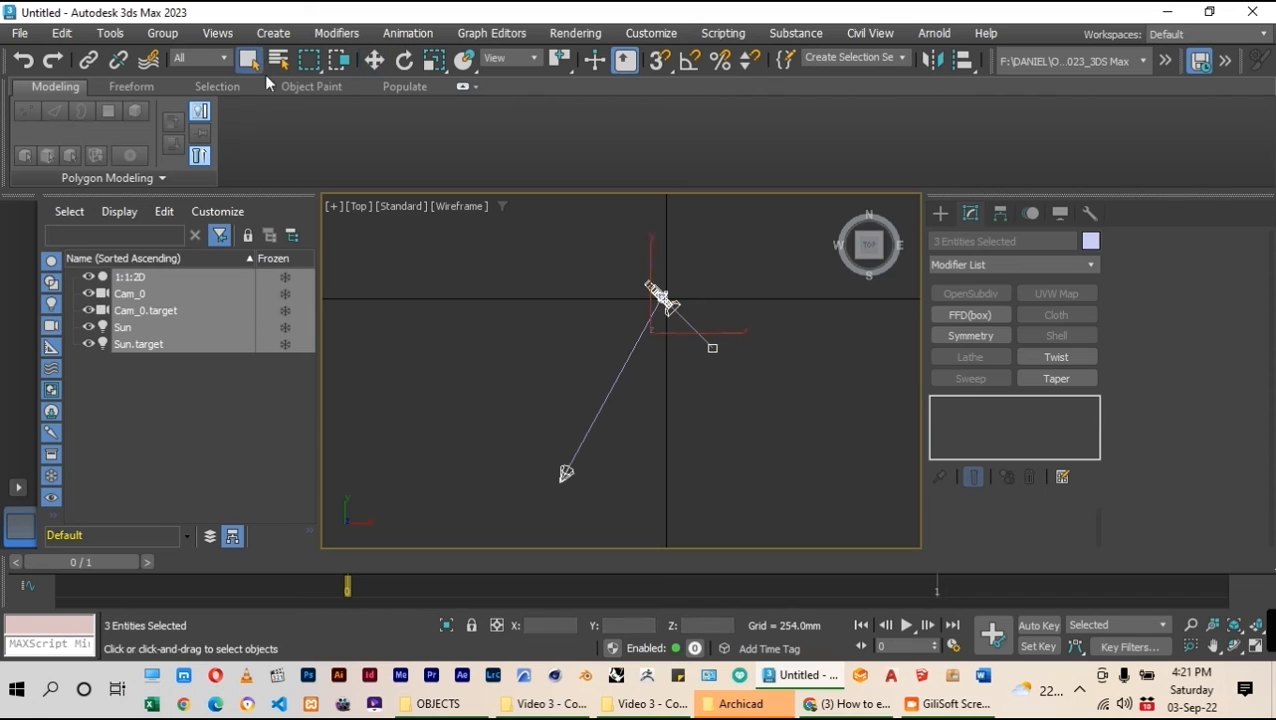
{"action": "left_click", "coordinate": [625, 376]}
{"action": "key", "text": "Delete"}
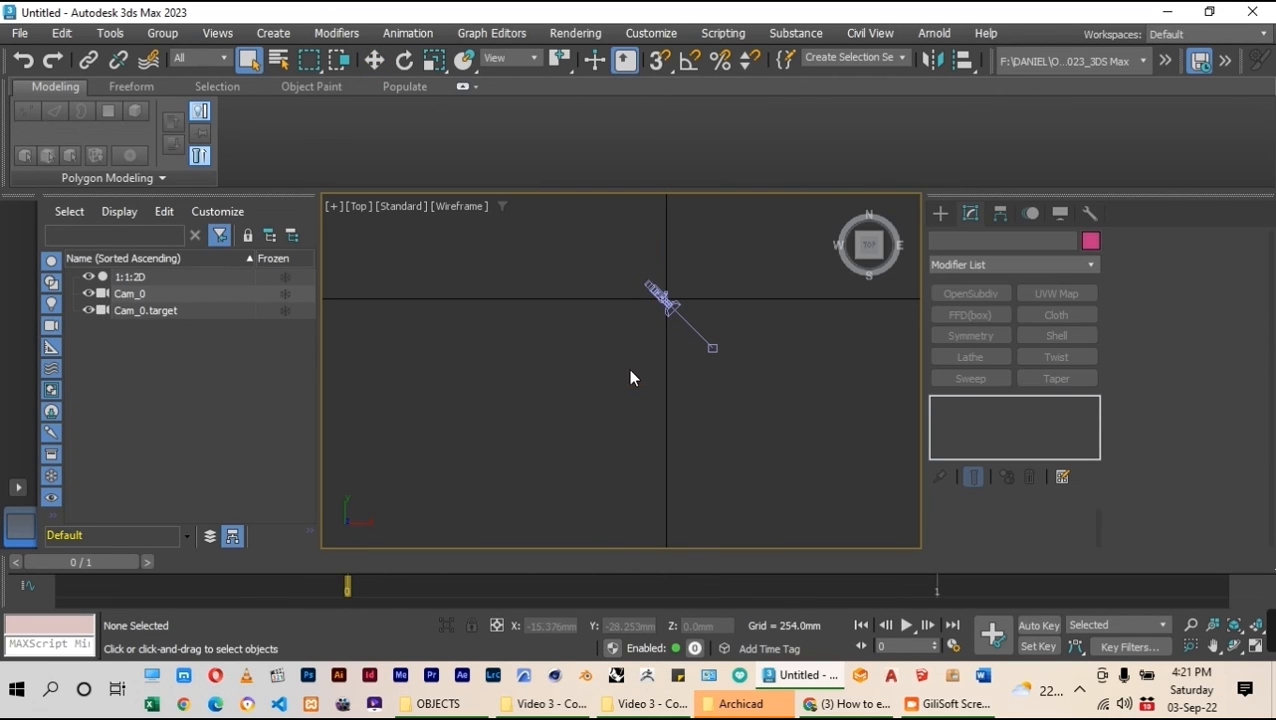
{"action": "left_click", "coordinate": [654, 290]}
{"action": "key", "text": "Delete"}
Select the imported Archicad table and display the viewport statistics to check its polygon and vertex counts
{"action": "scroll", "coordinate": [658, 296], "scroll_direction": "up", "scroll_amount": 5}
{"action": "scroll", "coordinate": [700, 335], "scroll_direction": "up", "scroll_amount": 10}
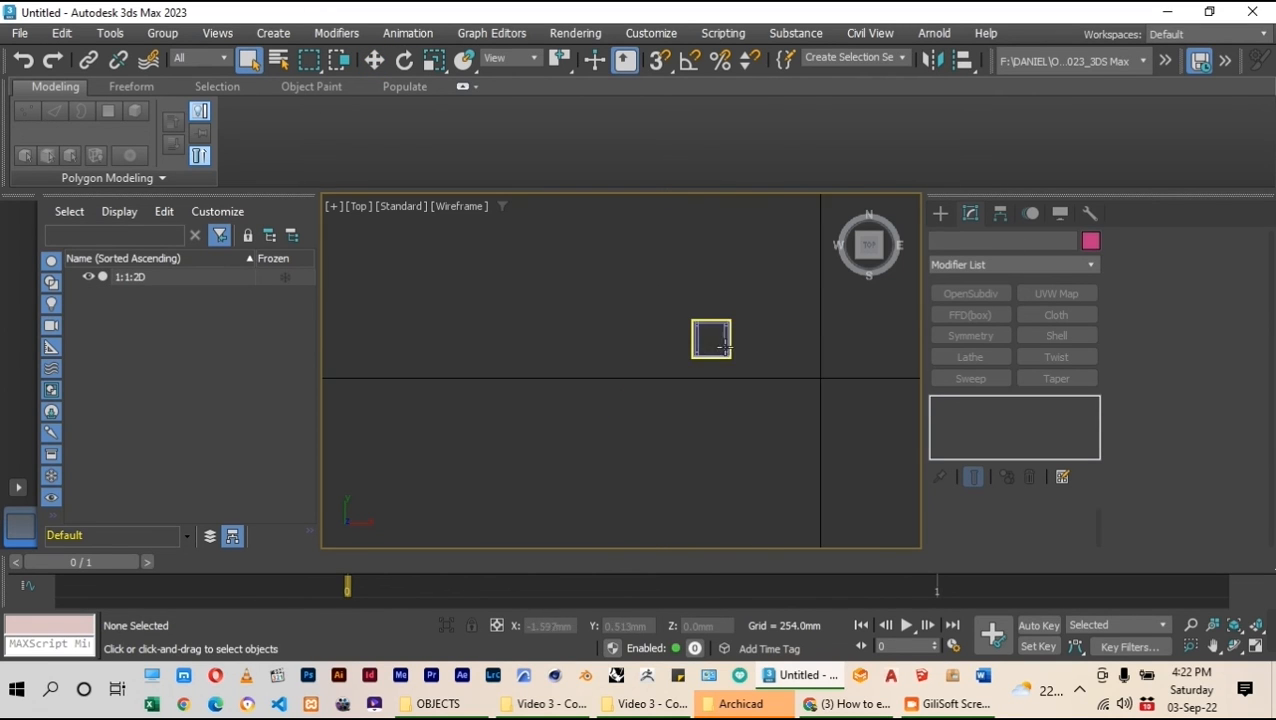
{"action": "scroll", "coordinate": [598, 400], "scroll_direction": "down", "scroll_amount": 3}
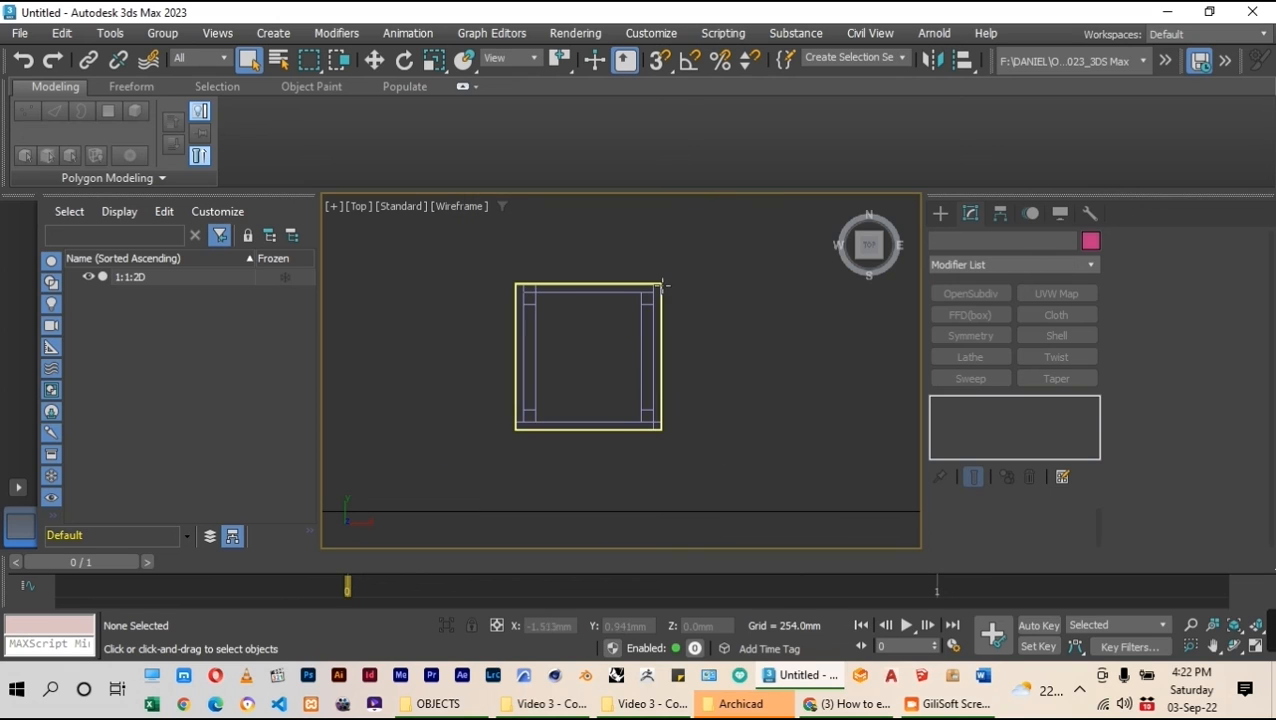
{"action": "left_click", "coordinate": [661, 342]}
{"action": "key", "text": "7"}
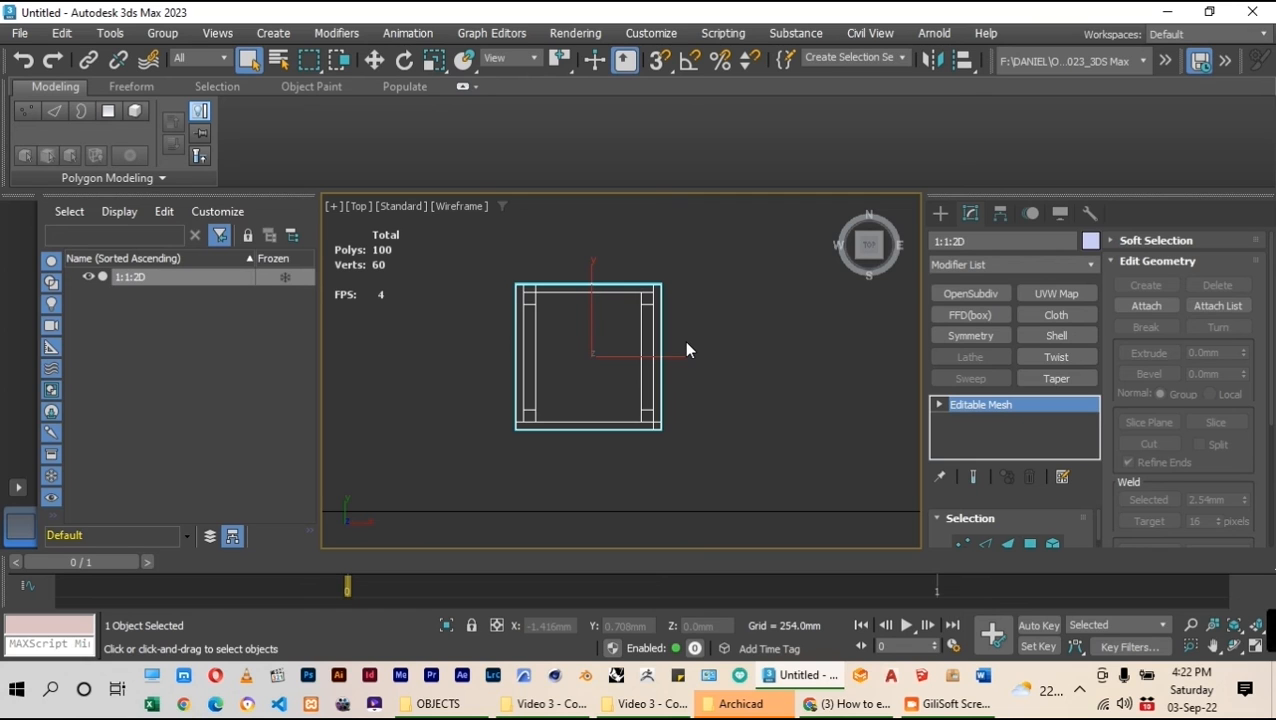
Delete the Archicad table and import the file "Sketchup to Archicad Direct", replacing the current scene and discarding its unsaved changes
{"action": "left_click_drag", "start_coordinate": [744, 253], "coordinate": [497, 488]}
{"action": "key", "text": "Delete"}
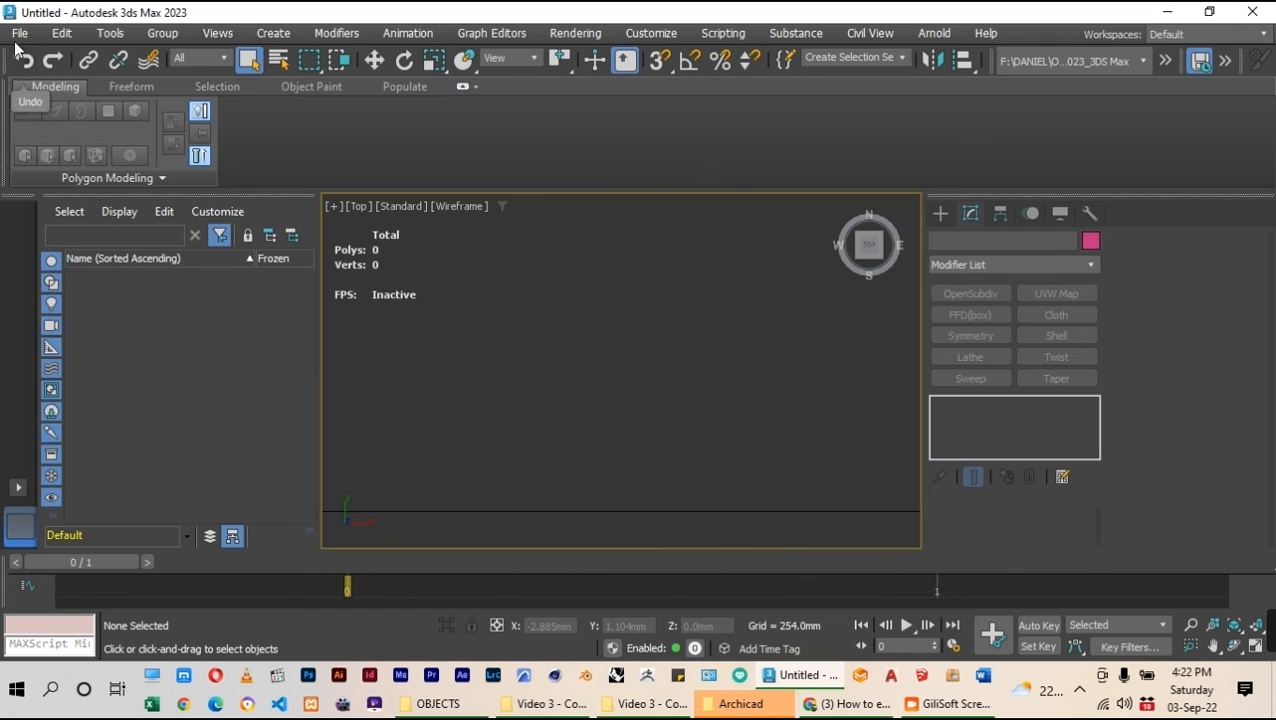
{"action": "left_click", "coordinate": [19, 33]}
{"action": "left_click", "coordinate": [266, 307]}
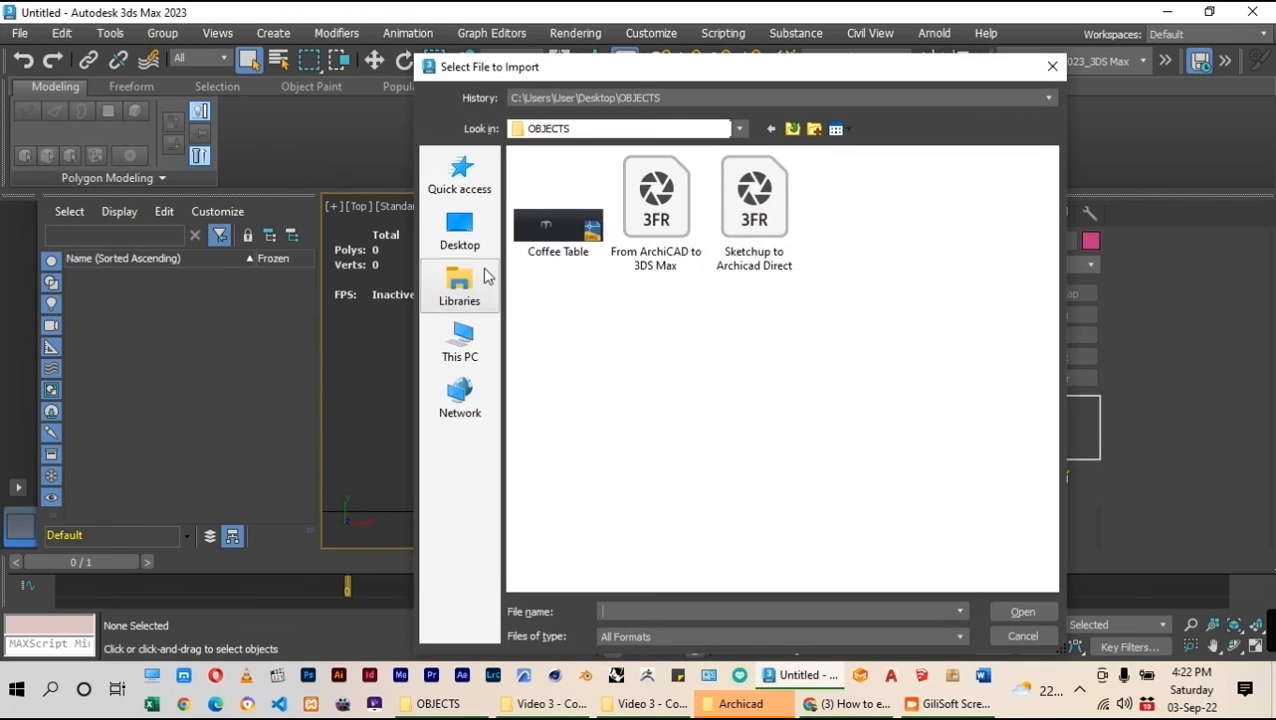
{"action": "left_click", "coordinate": [757, 218]}
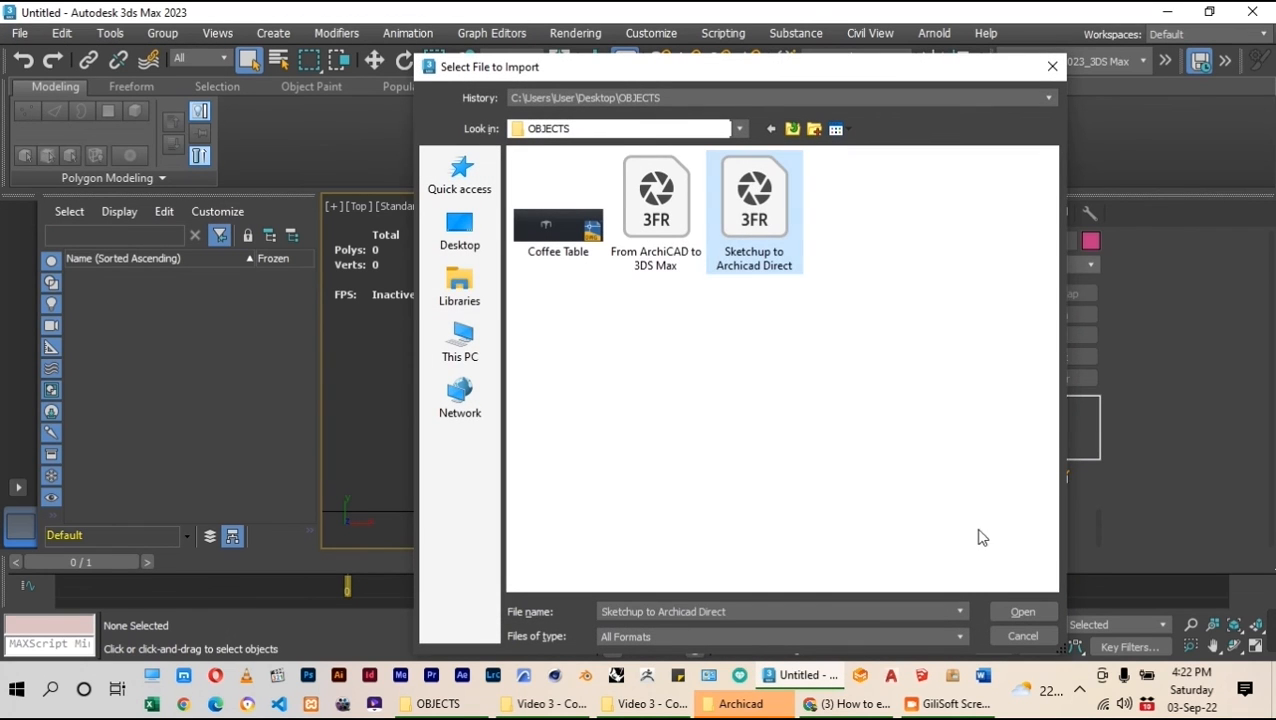
{"action": "left_click", "coordinate": [1020, 611]}
{"action": "left_click", "coordinate": [676, 376]}
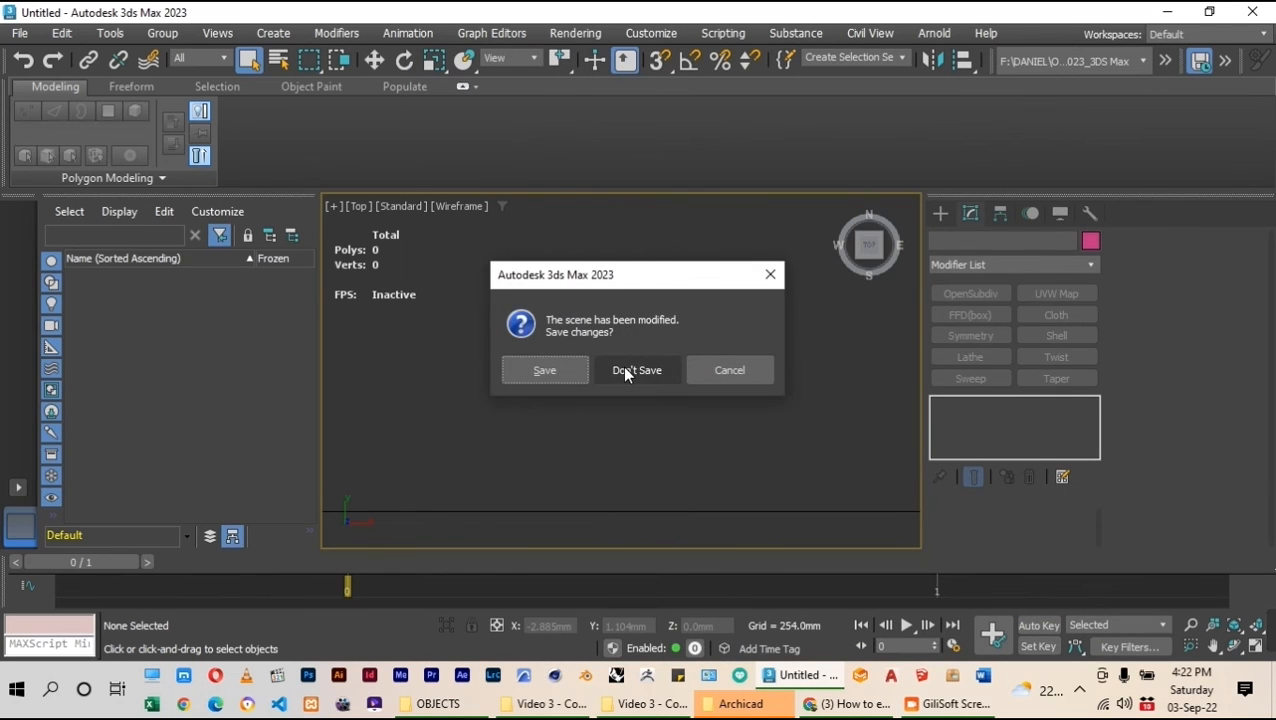
{"action": "left_click", "coordinate": [624, 369]}
{"action": "left_click", "coordinate": [585, 328]}
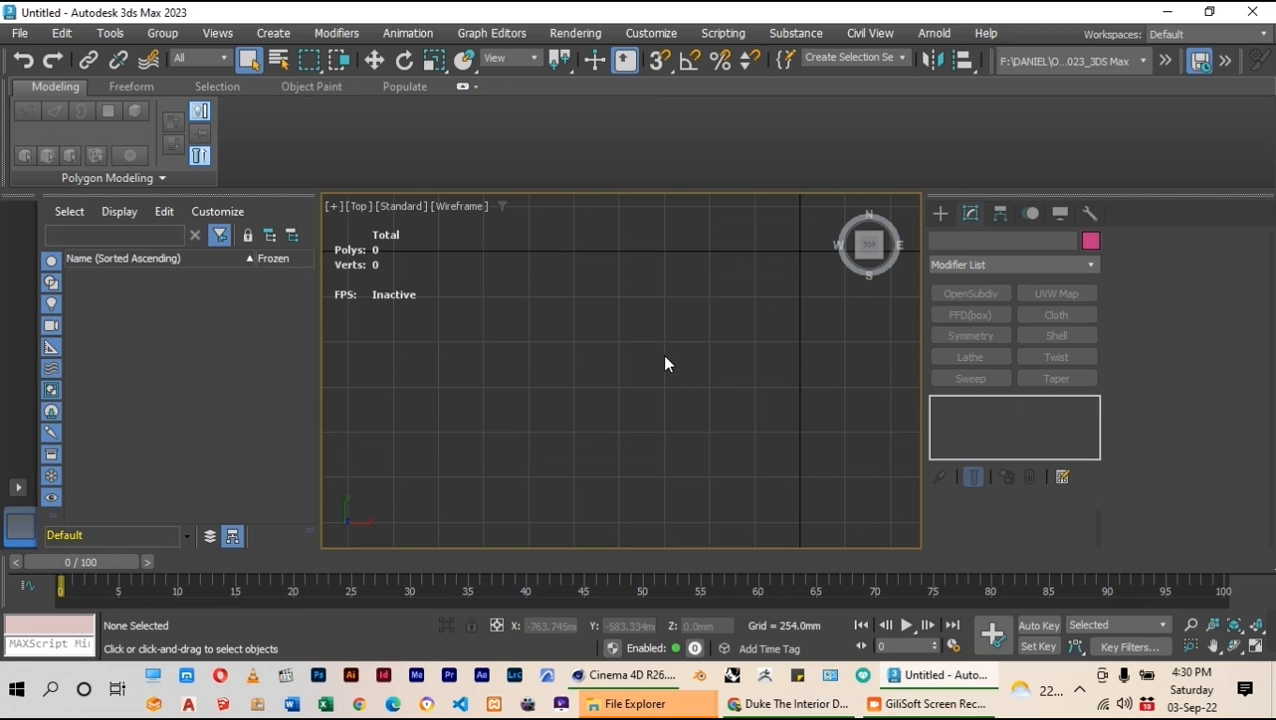
Import the file "Cinema4D to 3DS Max 2", completely replacing the current scene with units converted
{"action": "left_click", "coordinate": [19, 33]}
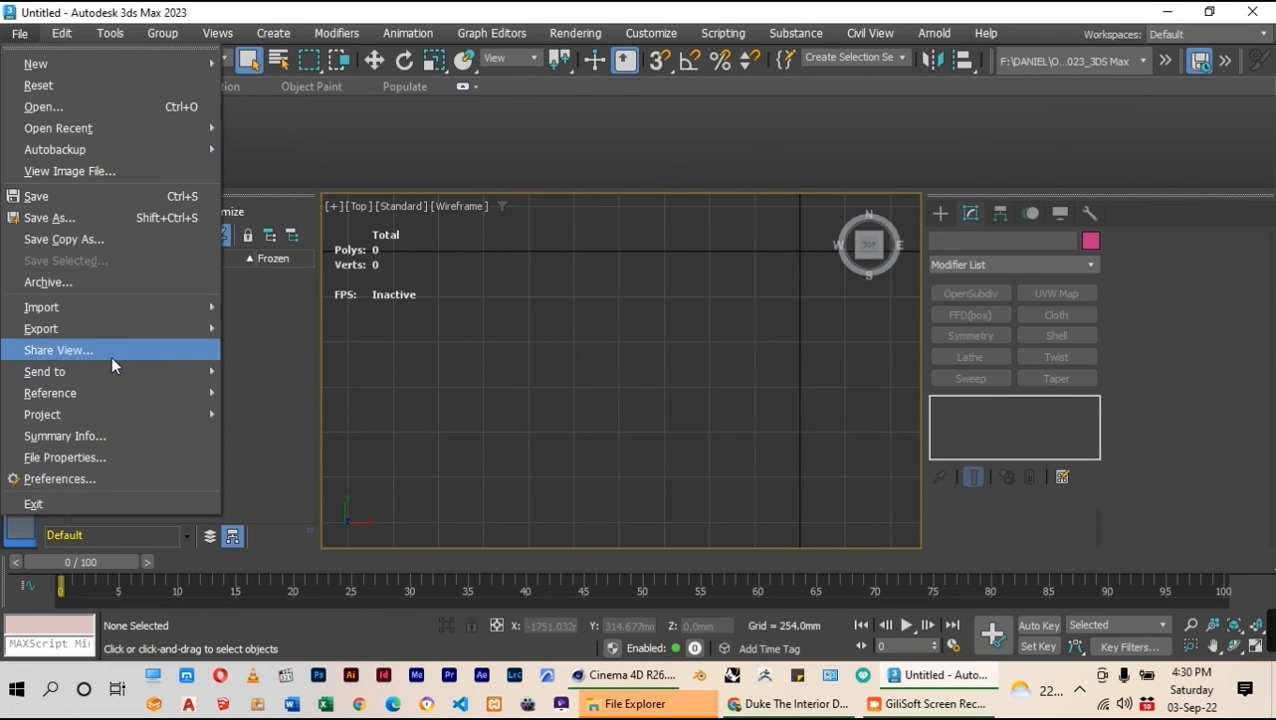
{"action": "mouse_move", "coordinate": [94, 314]}
{"action": "left_click", "coordinate": [255, 308]}
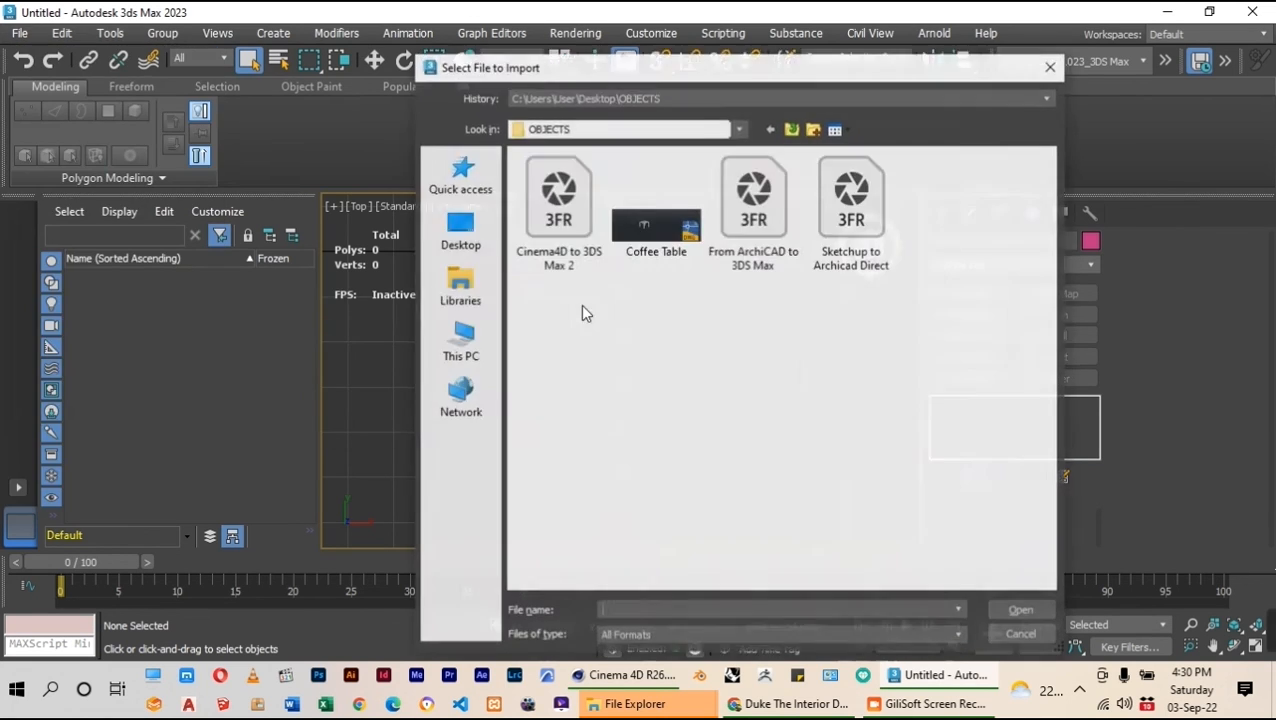
{"action": "left_click", "coordinate": [559, 205]}
{"action": "left_click", "coordinate": [1020, 609]}
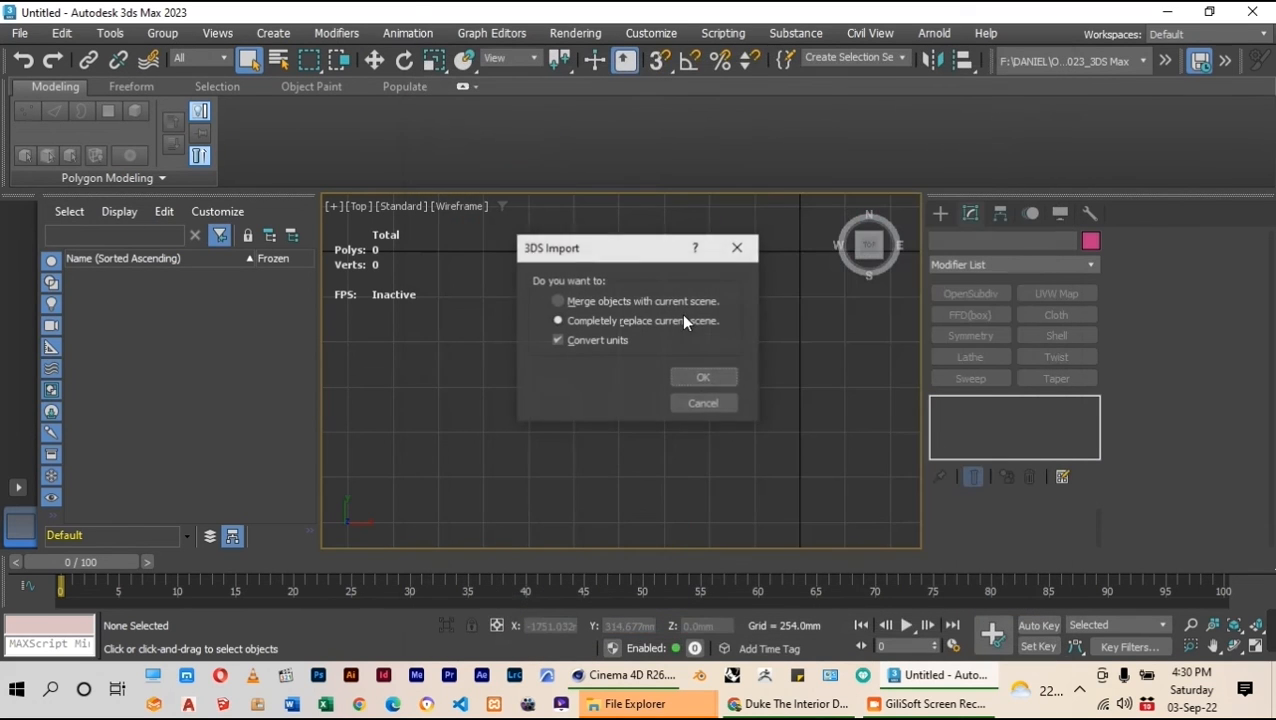
{"action": "left_click", "coordinate": [690, 377]}
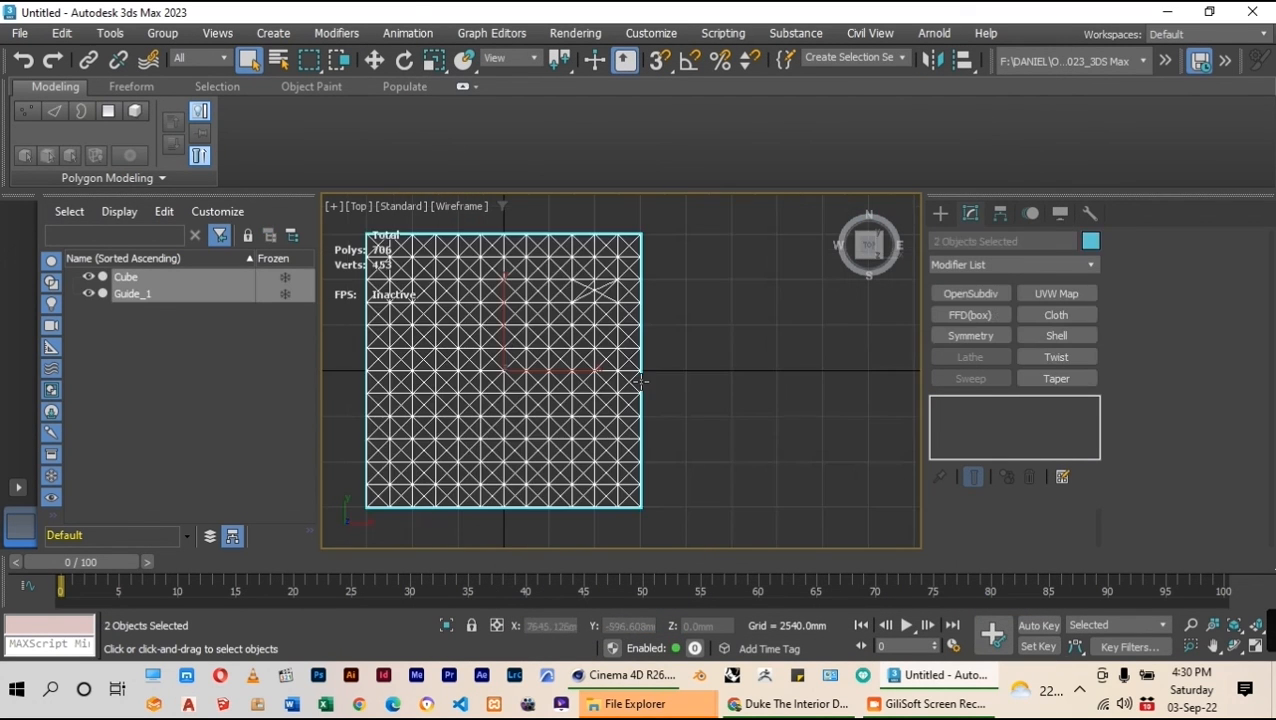
{"action": "scroll", "coordinate": [730, 372], "scroll_direction": "down", "scroll_amount": 3}
{"action": "scroll", "coordinate": [511, 344], "scroll_direction": "up", "scroll_amount": 2}
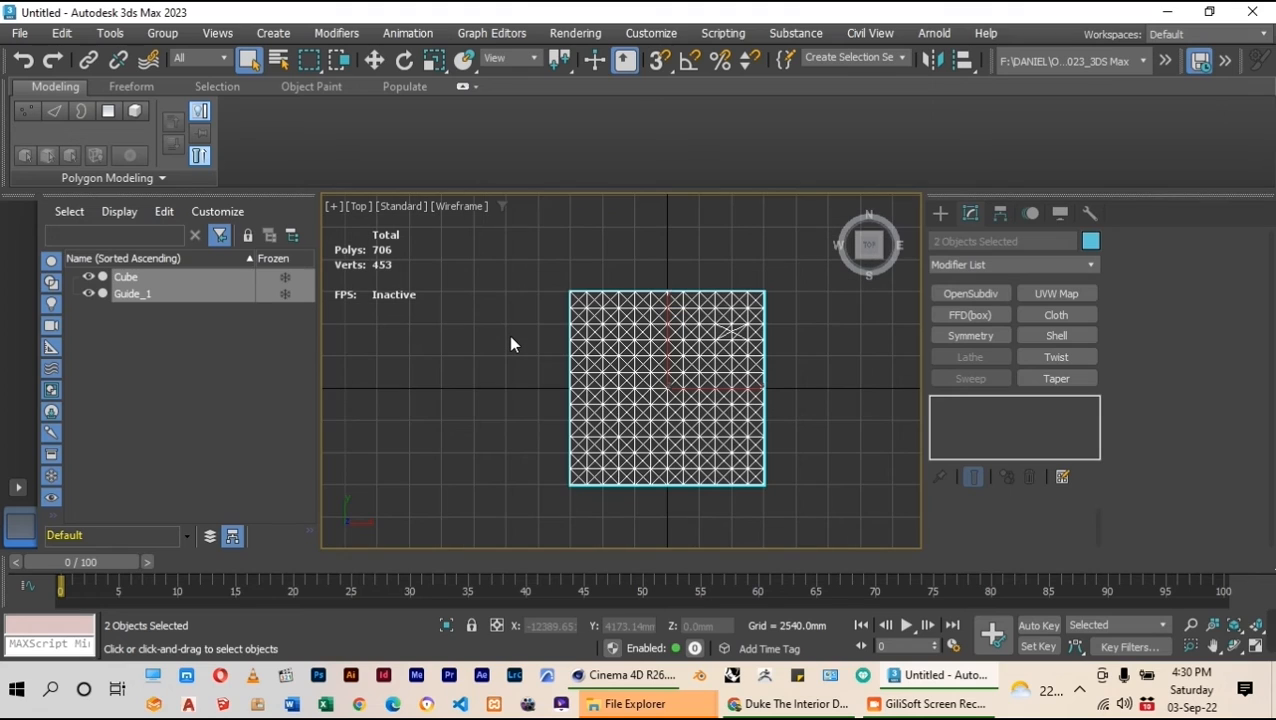